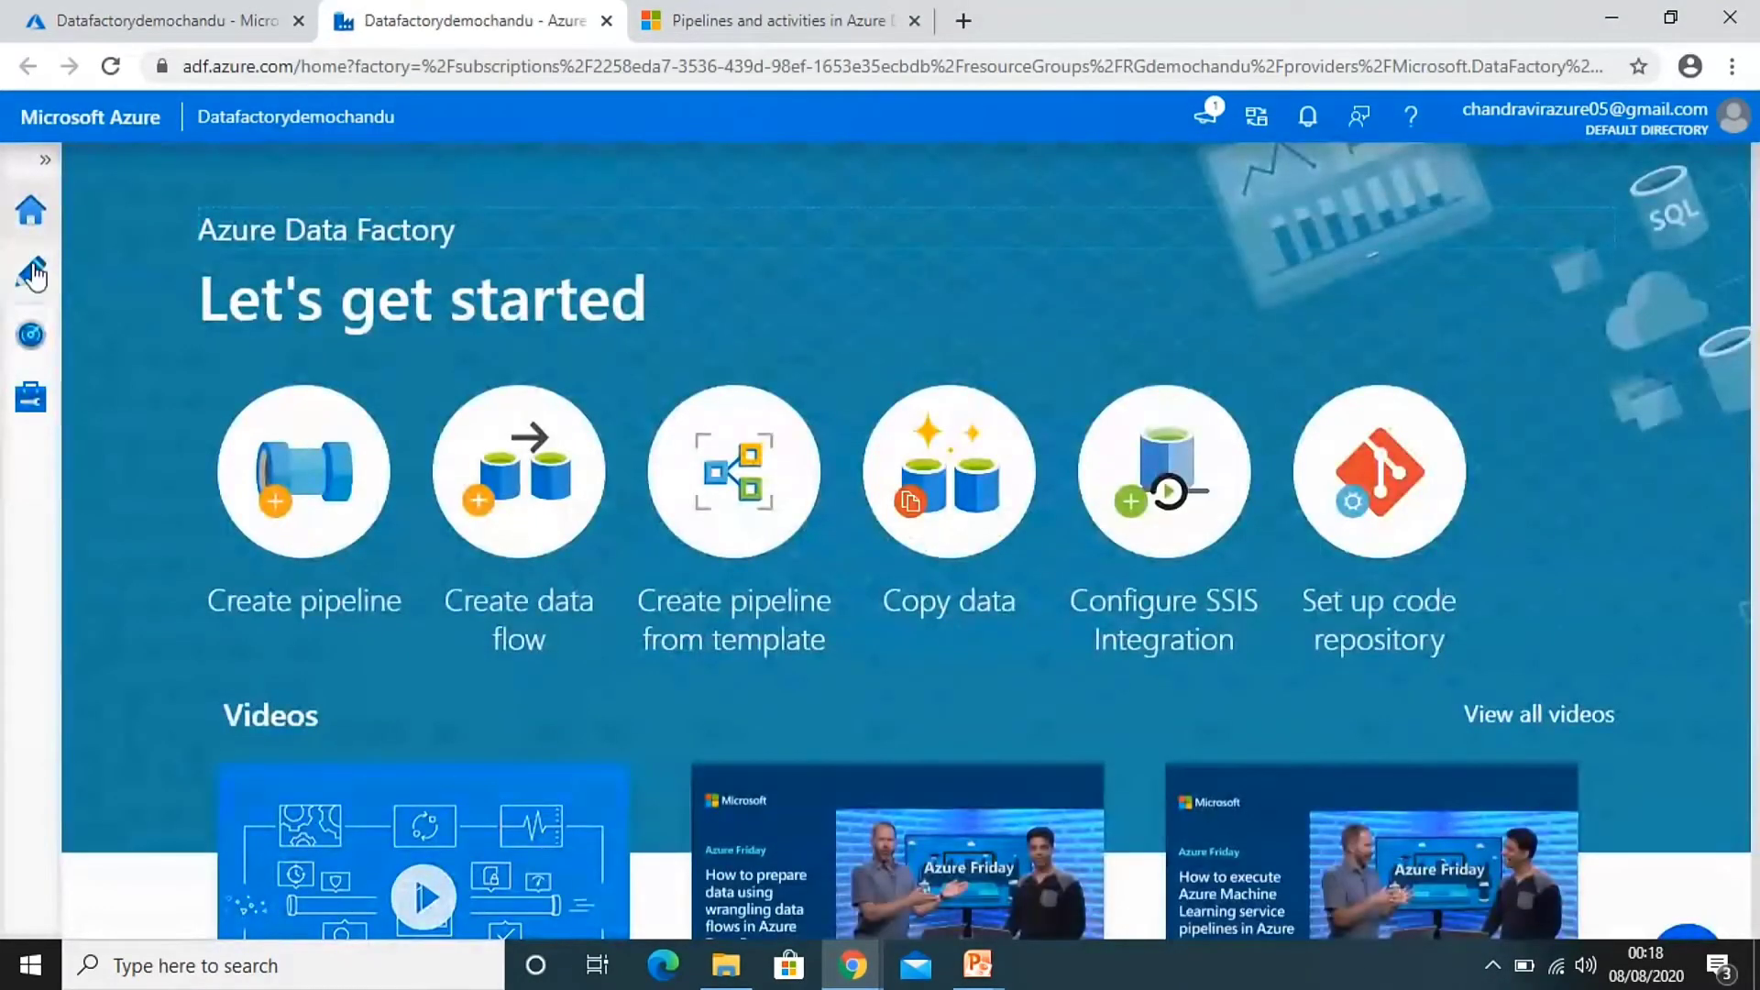
Create a new pipeline in the data factory and name it VariablesDemo
{"action": "left_click", "coordinate": [34, 273]}
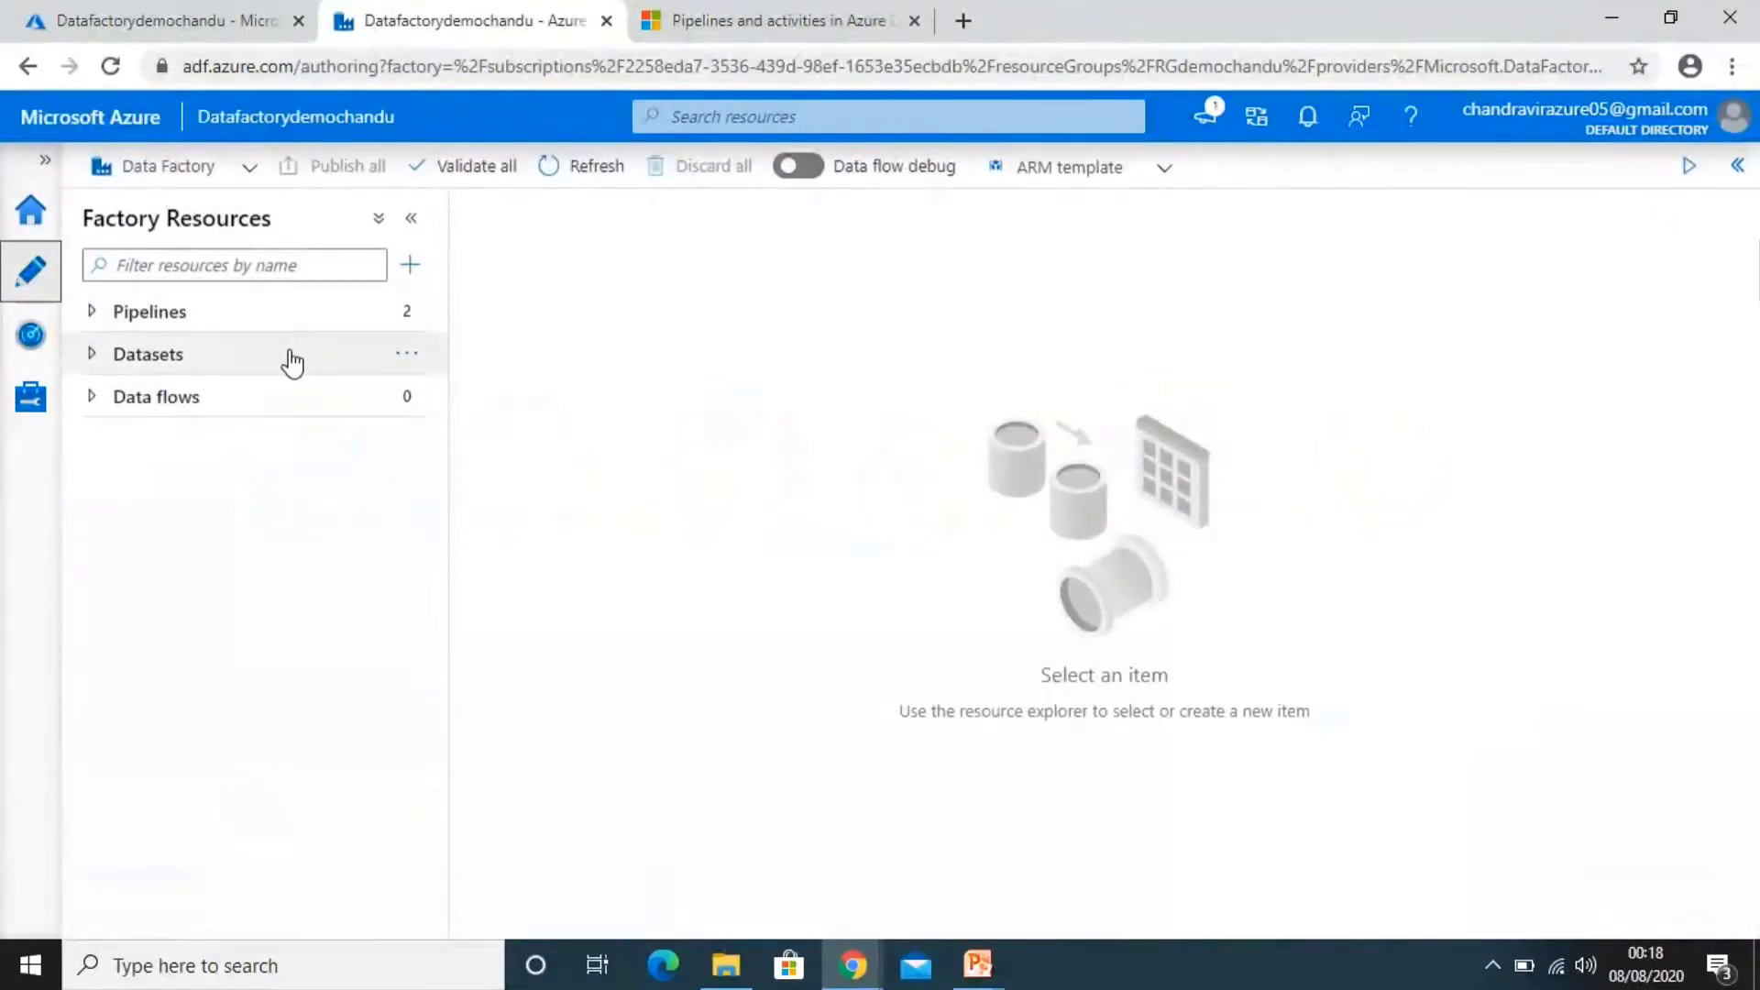
{"action": "left_click", "coordinate": [93, 312]}
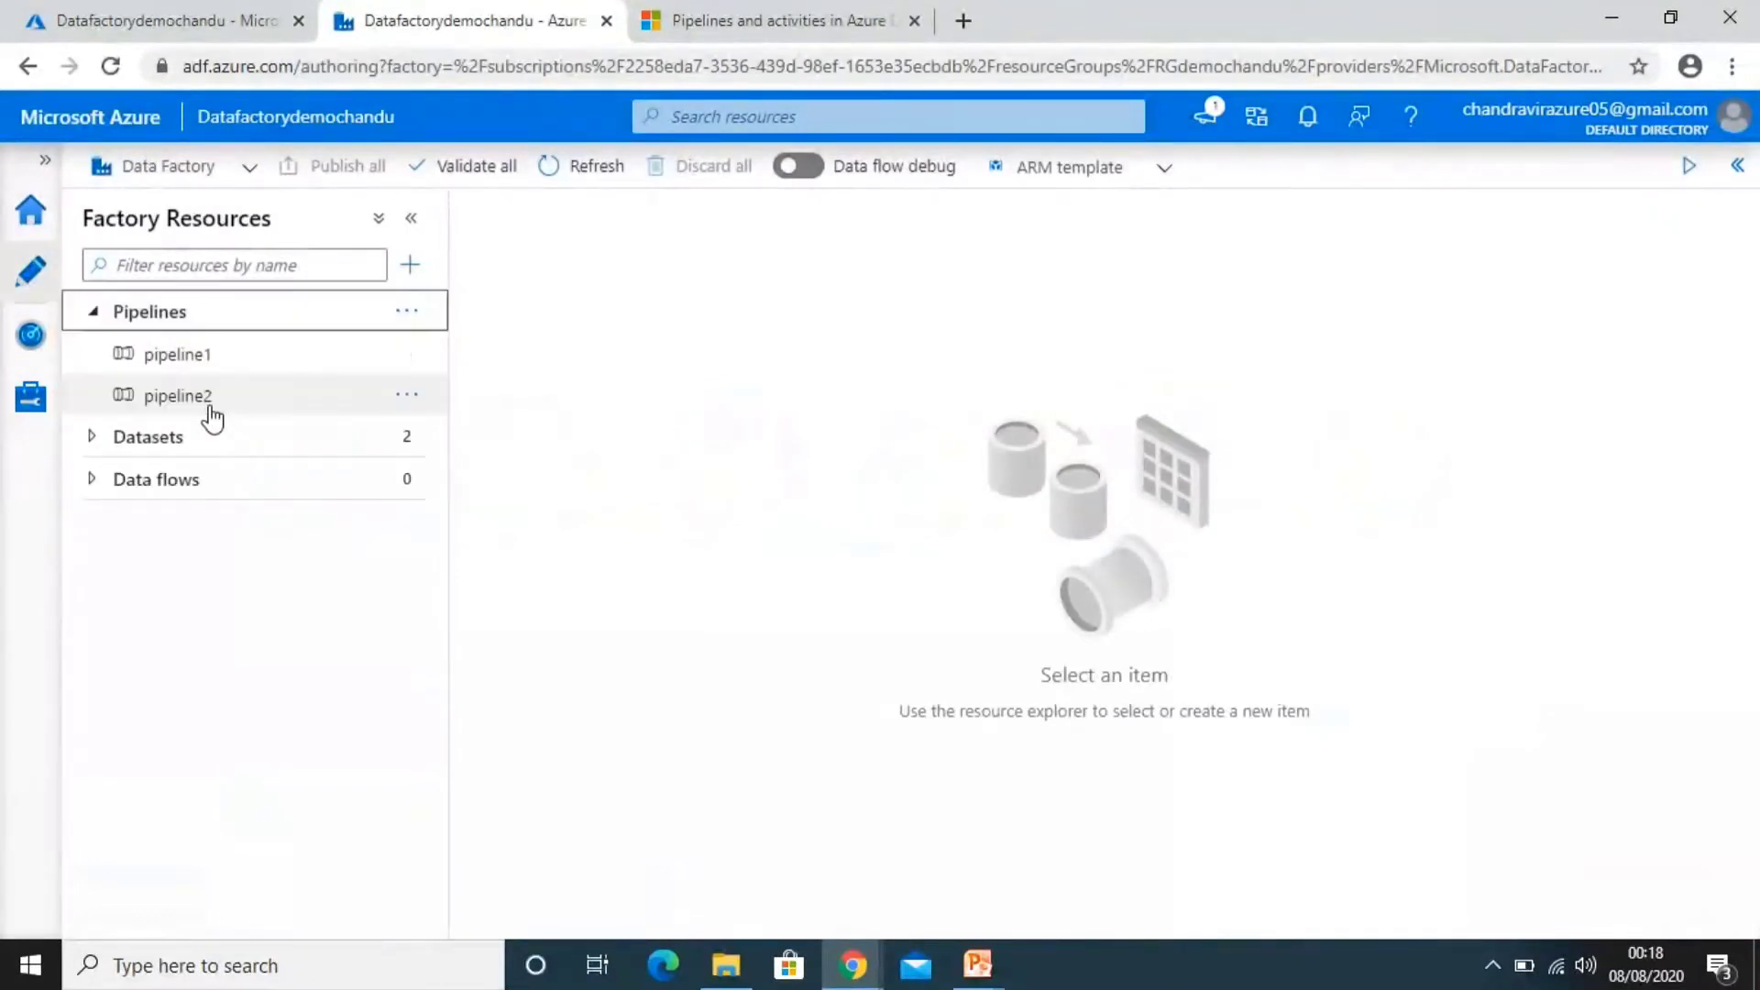
{"action": "left_click", "coordinate": [95, 438]}
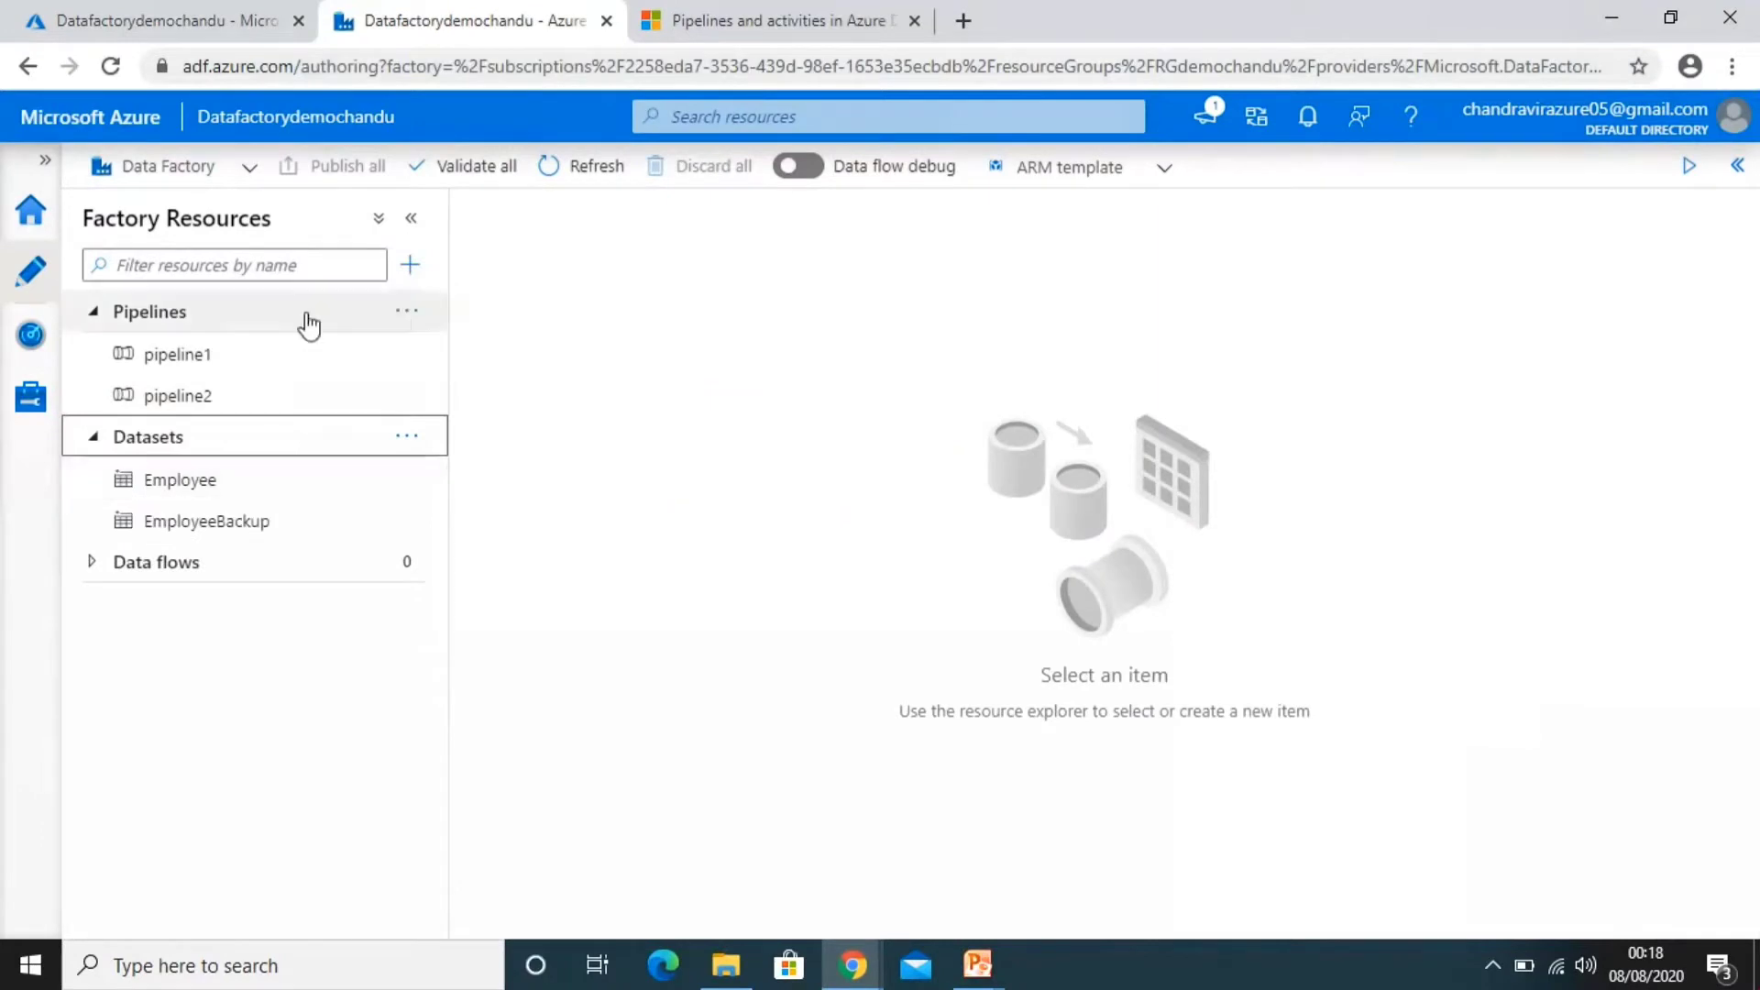
{"action": "left_click", "coordinate": [408, 314]}
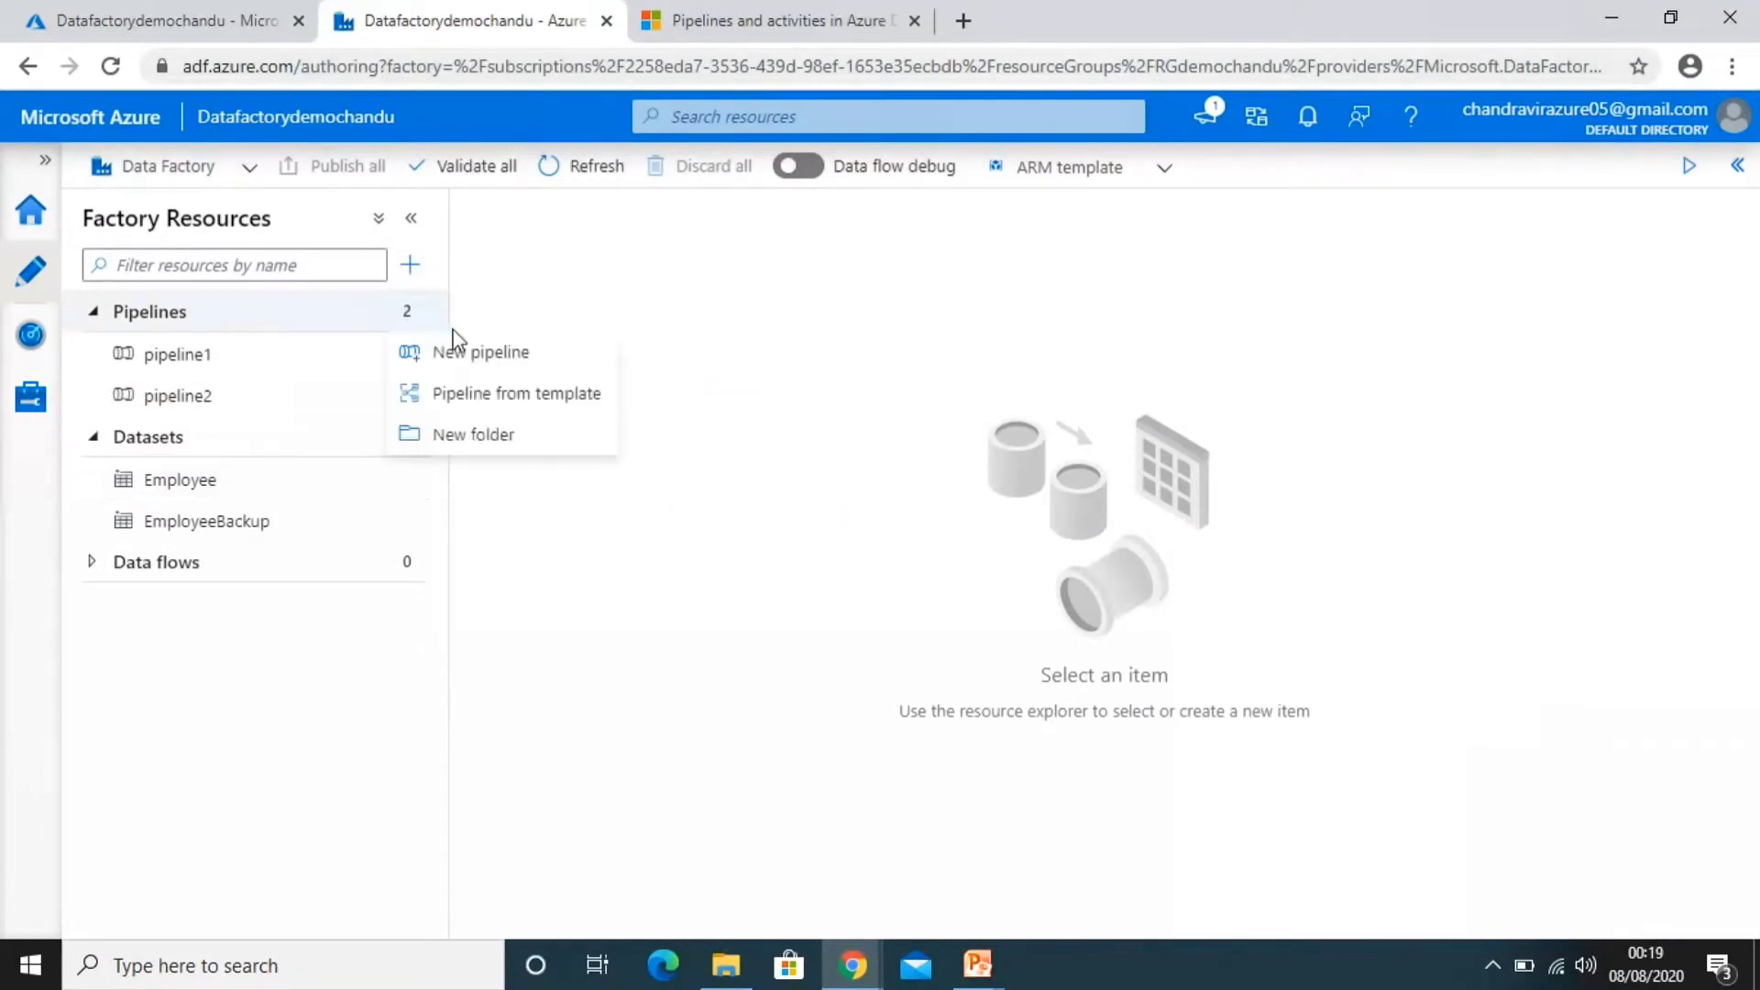
{"action": "left_click", "coordinate": [460, 358]}
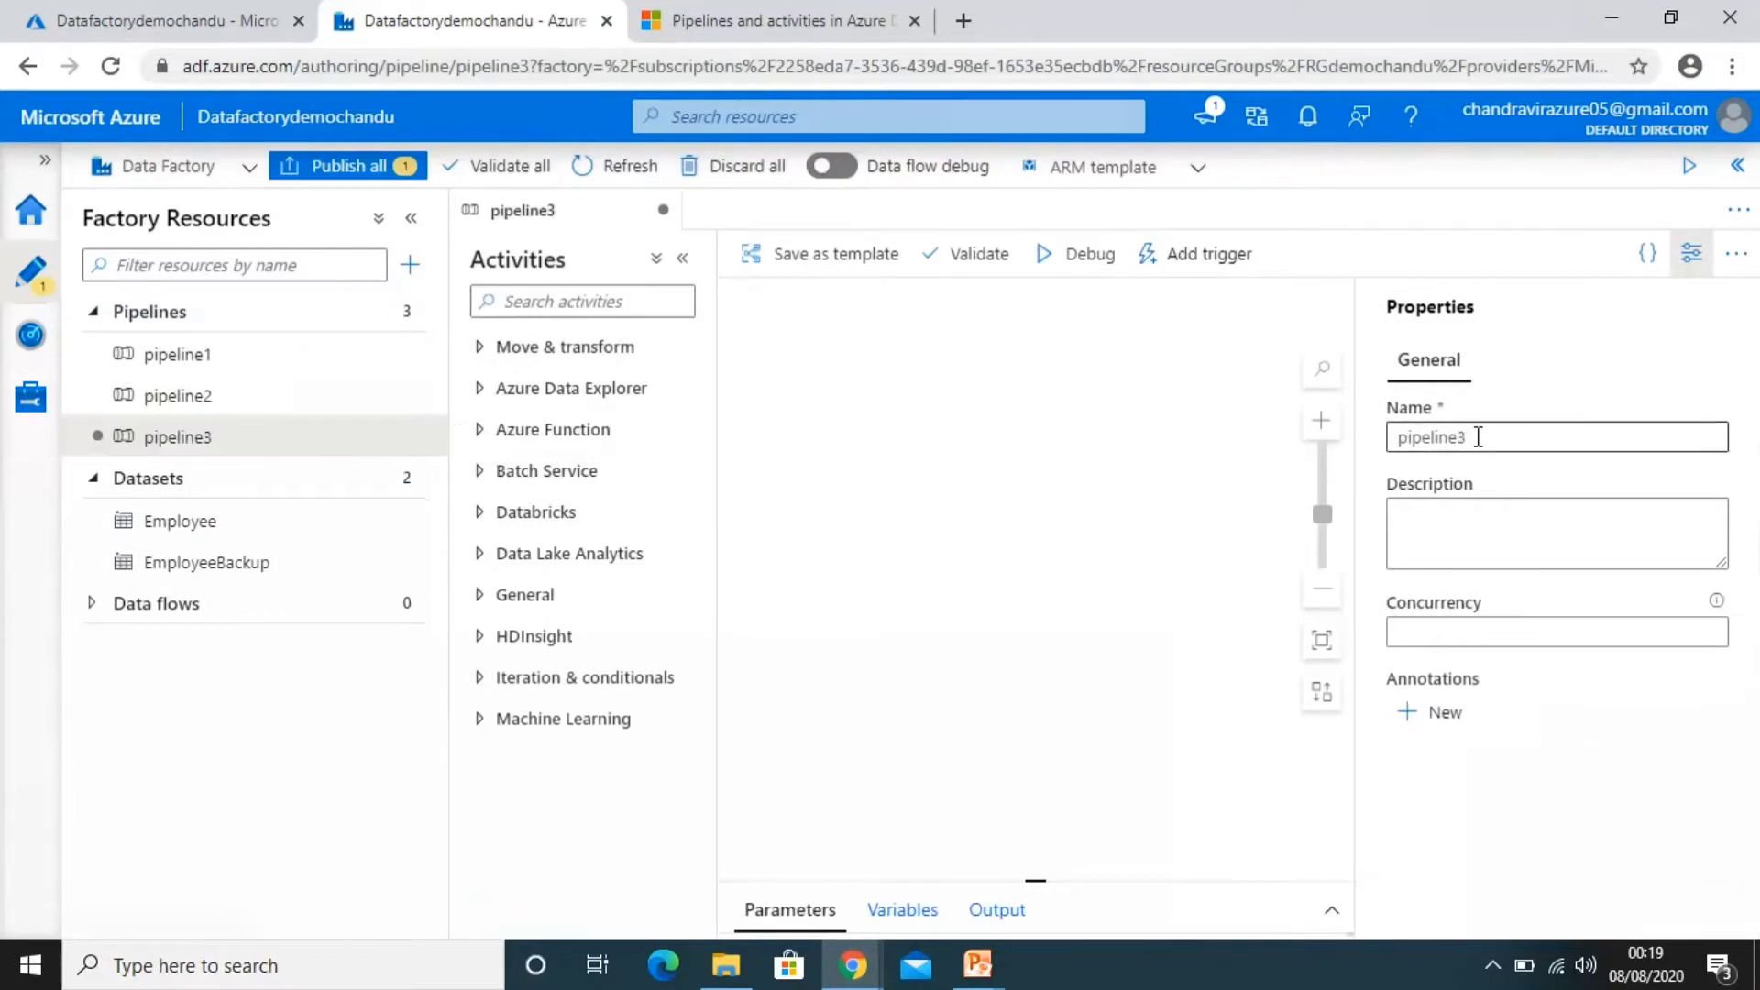
{"action": "double_click", "coordinate": [1478, 437]}
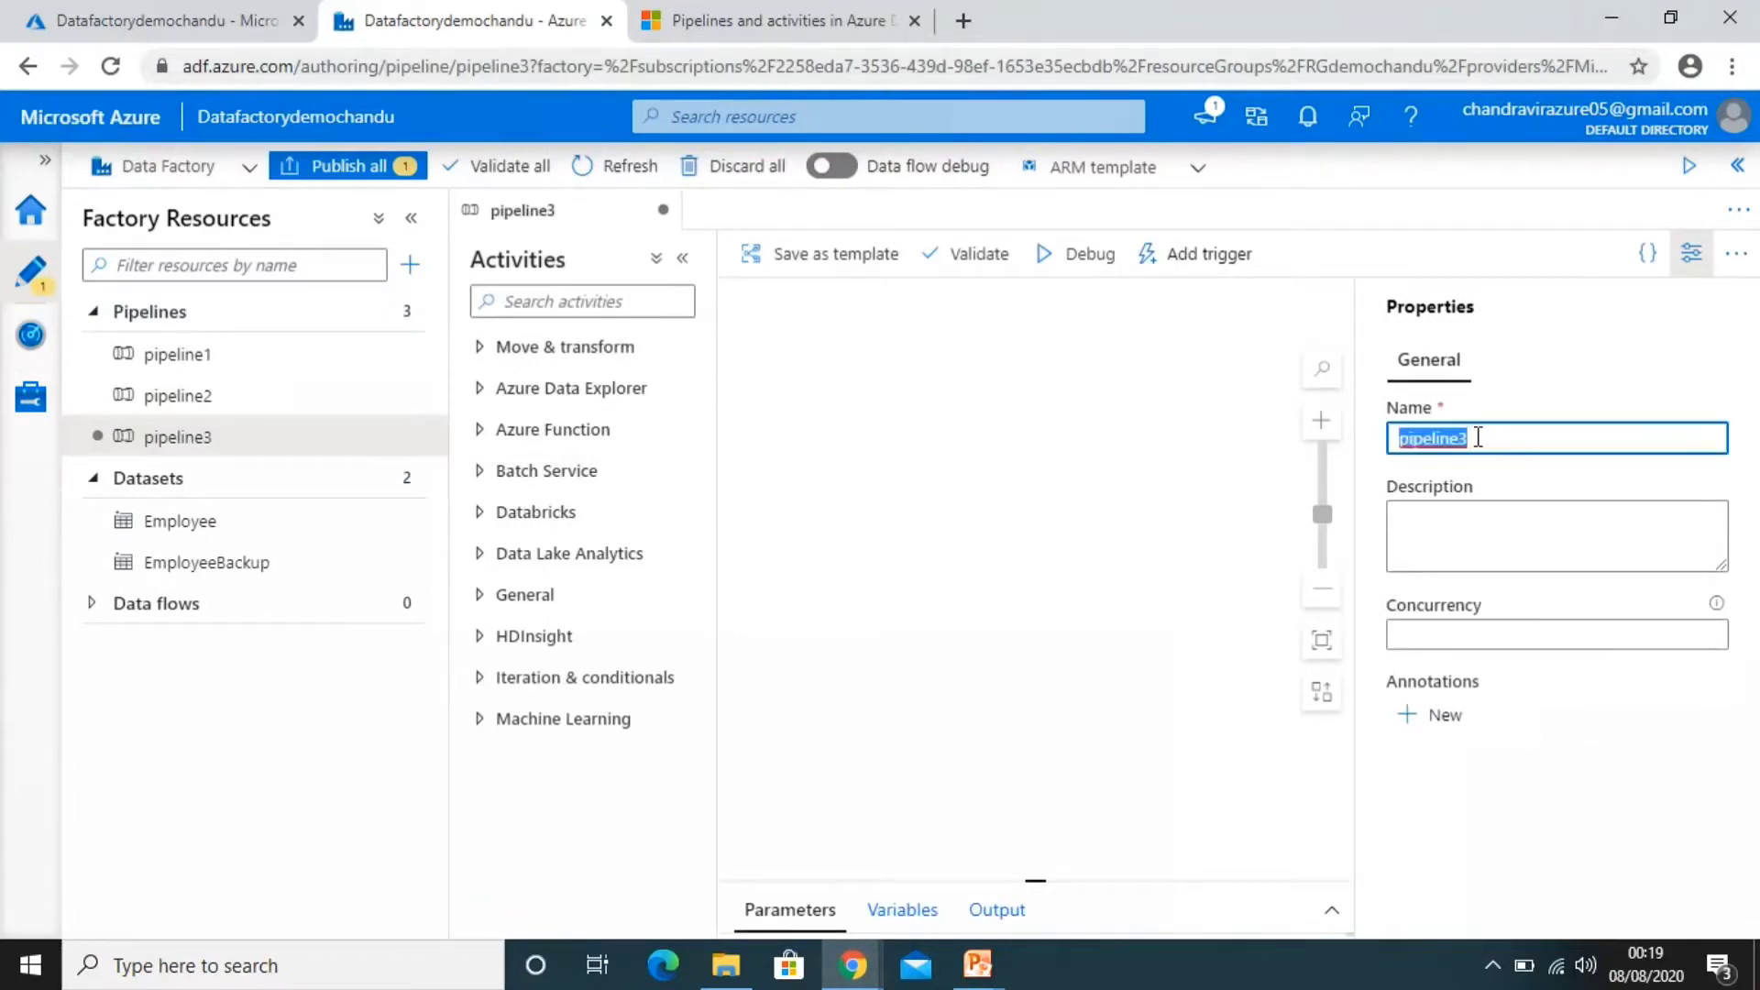
{"action": "type", "text": "VariablesDemo"}
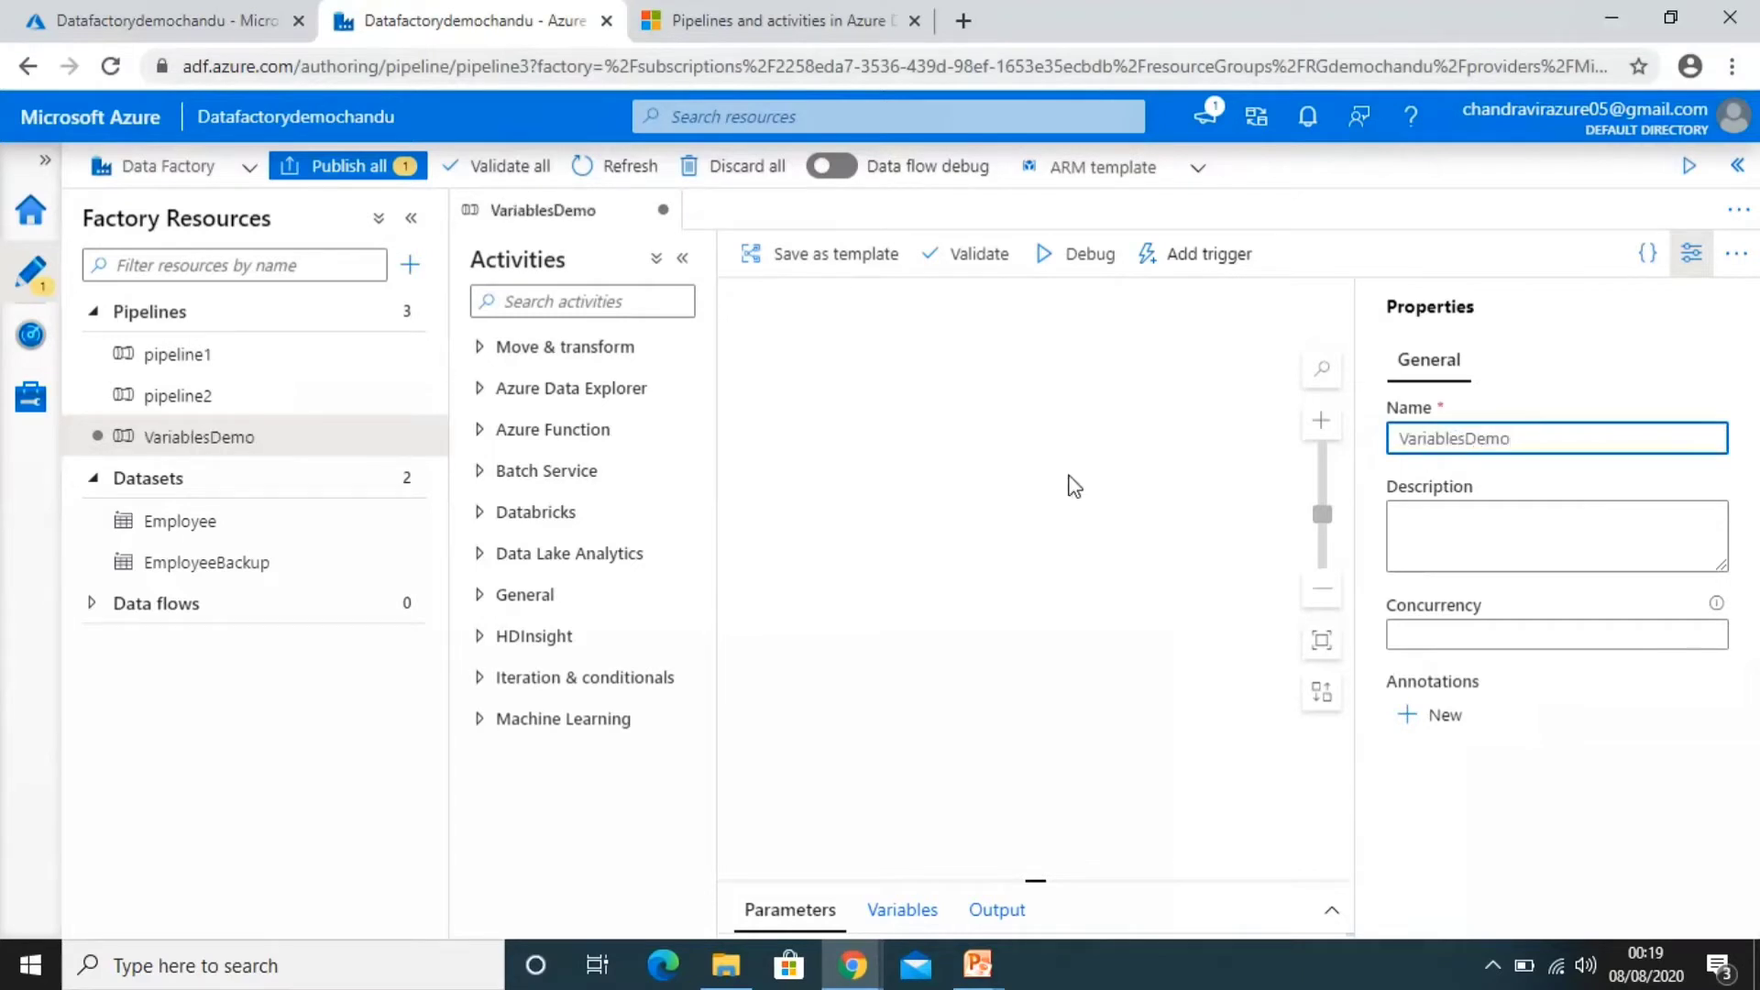
{"action": "key", "text": "ctrl+a"}
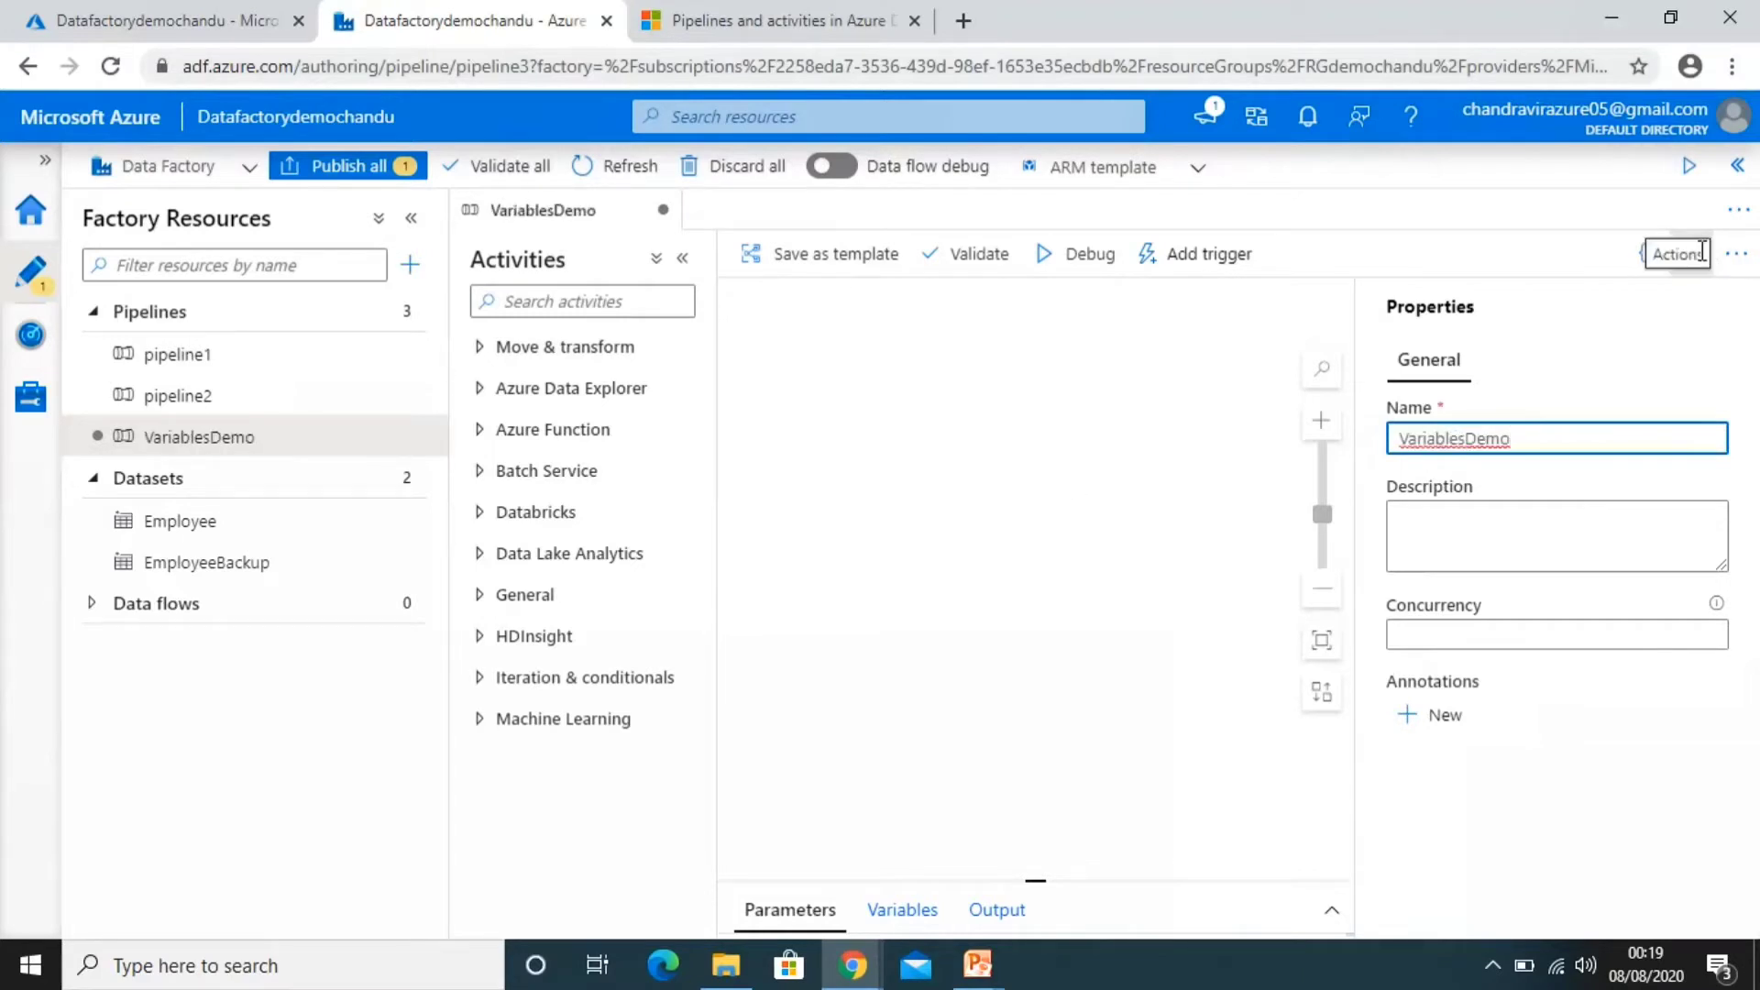
Add a Copy data activity to the VariablesDemo pipeline canvas and hide the pipeline properties
{"action": "left_click", "coordinate": [474, 351]}
{"action": "left_click", "coordinate": [475, 350]}
{"action": "left_click_drag", "start_coordinate": [520, 392], "coordinate": [869, 381]}
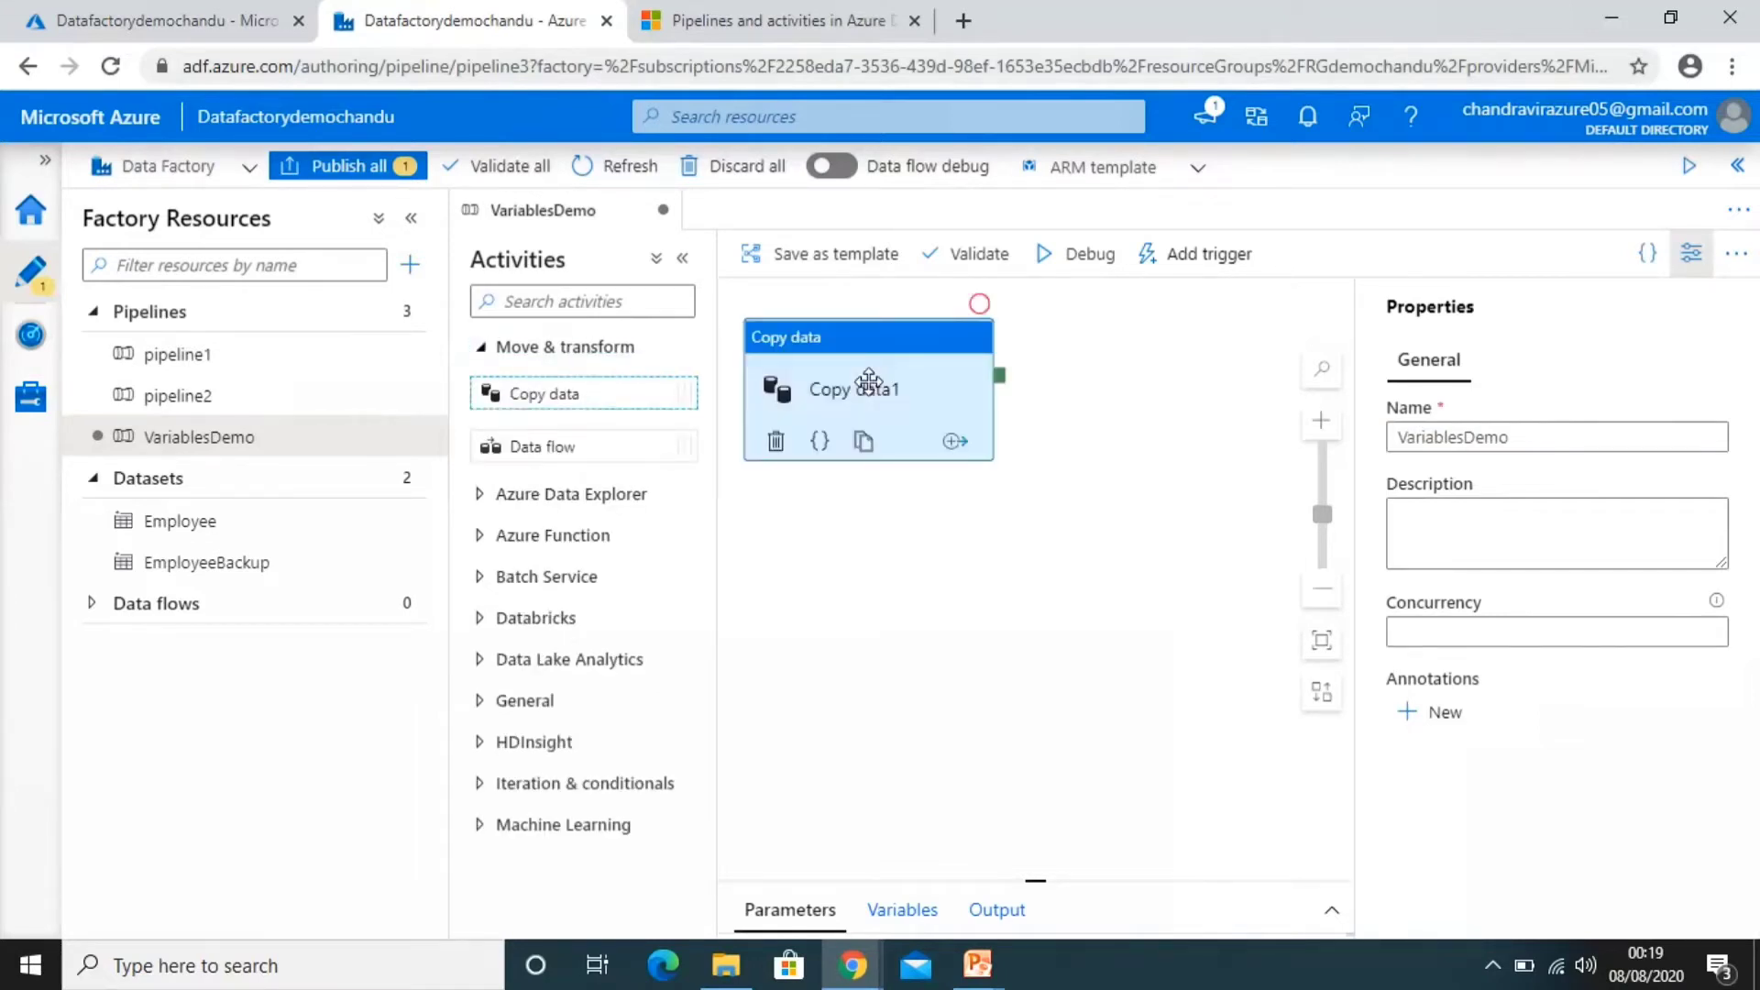
{"action": "left_click", "coordinate": [1685, 264]}
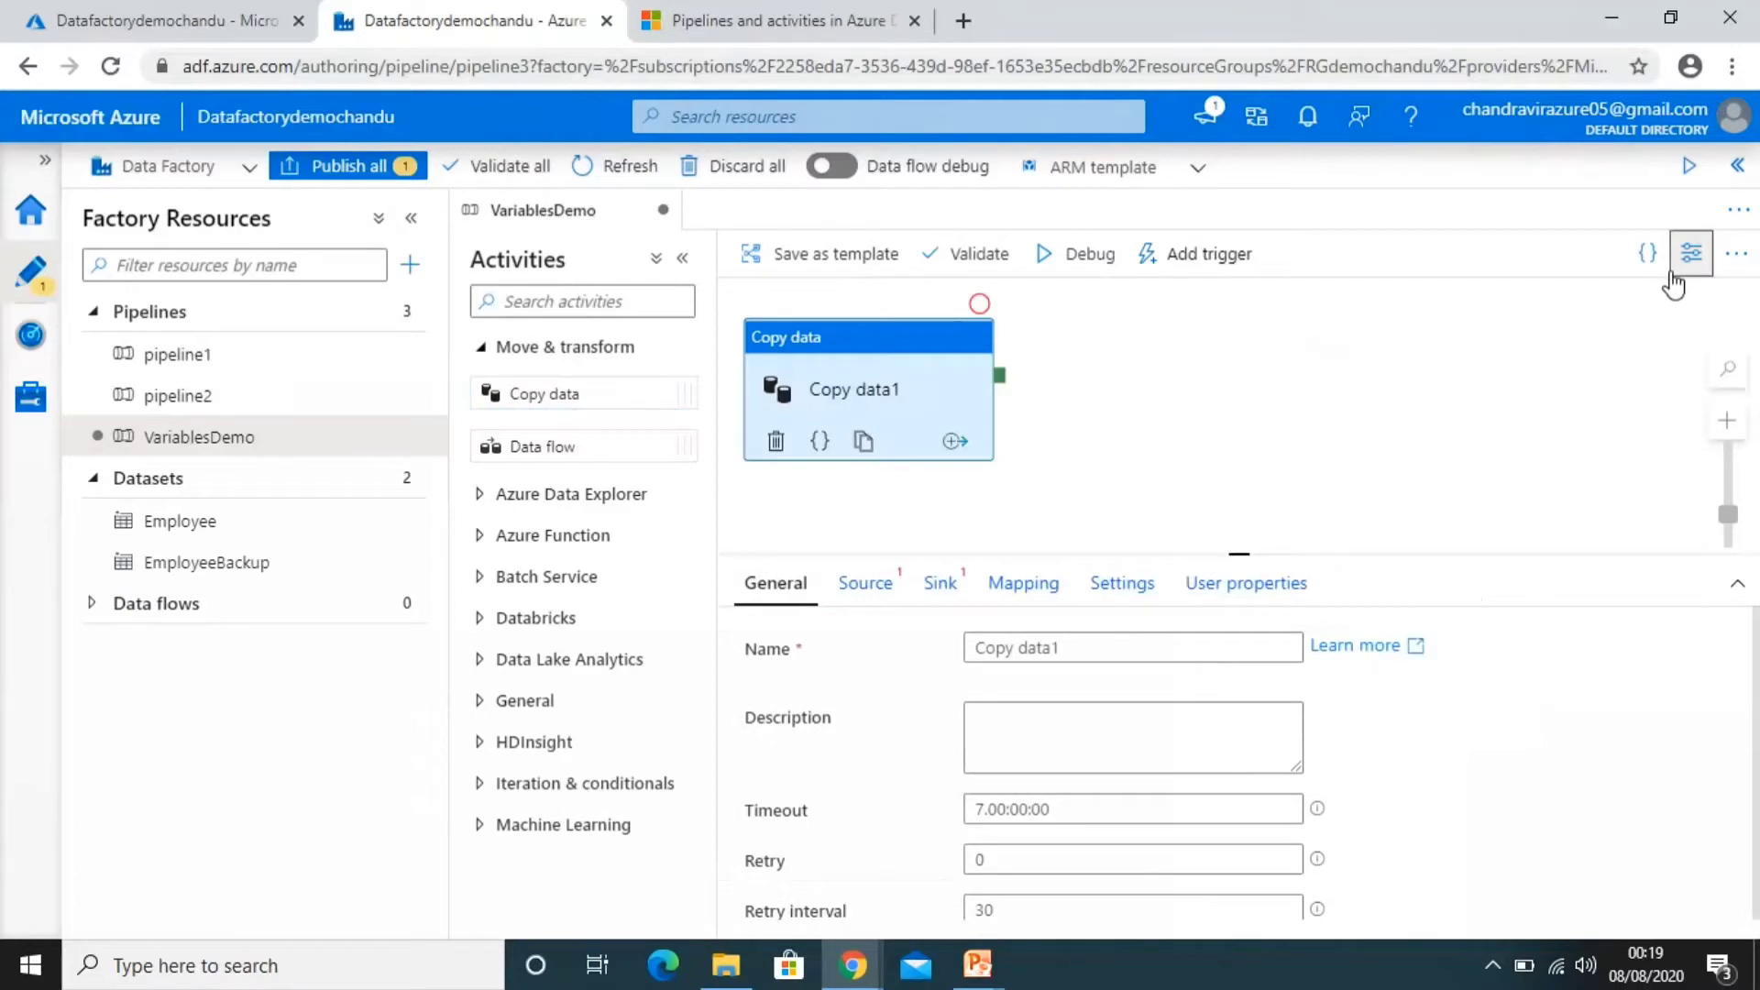
Set the Copy data1 activity's source dataset to Employee and its sink dataset to EmployeeBackup
{"action": "left_click", "coordinate": [887, 598]}
{"action": "left_click", "coordinate": [1014, 650]}
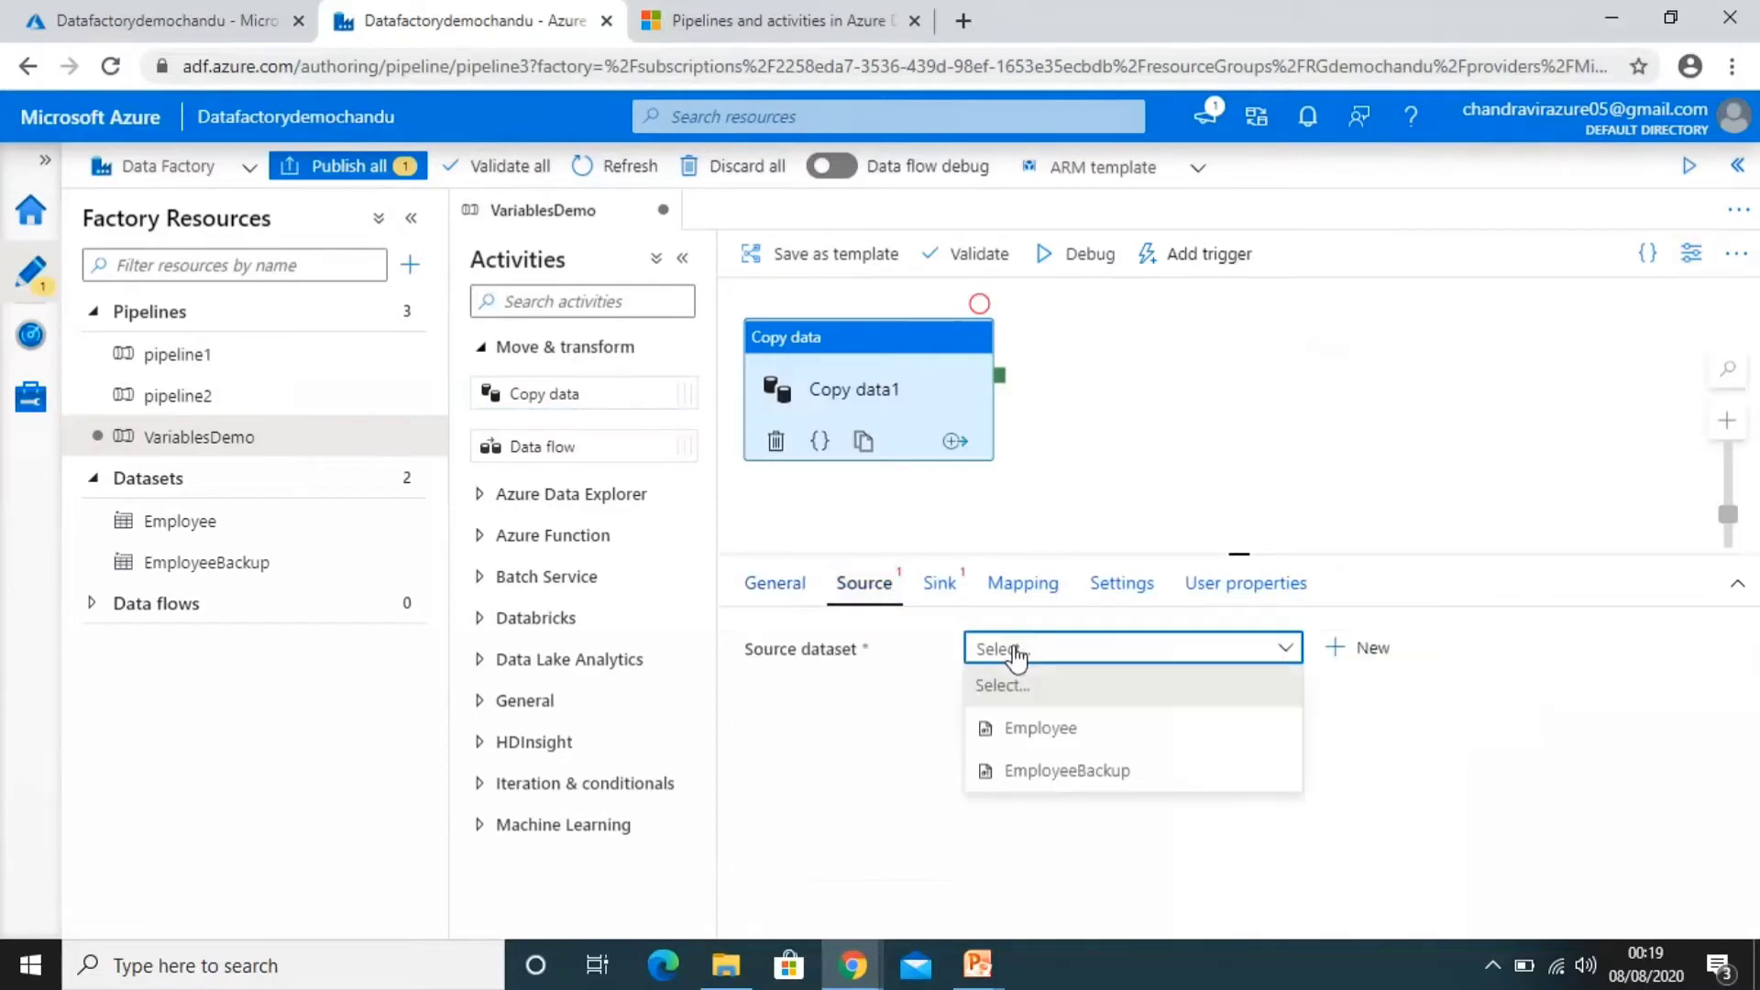
{"action": "left_click", "coordinate": [1018, 728]}
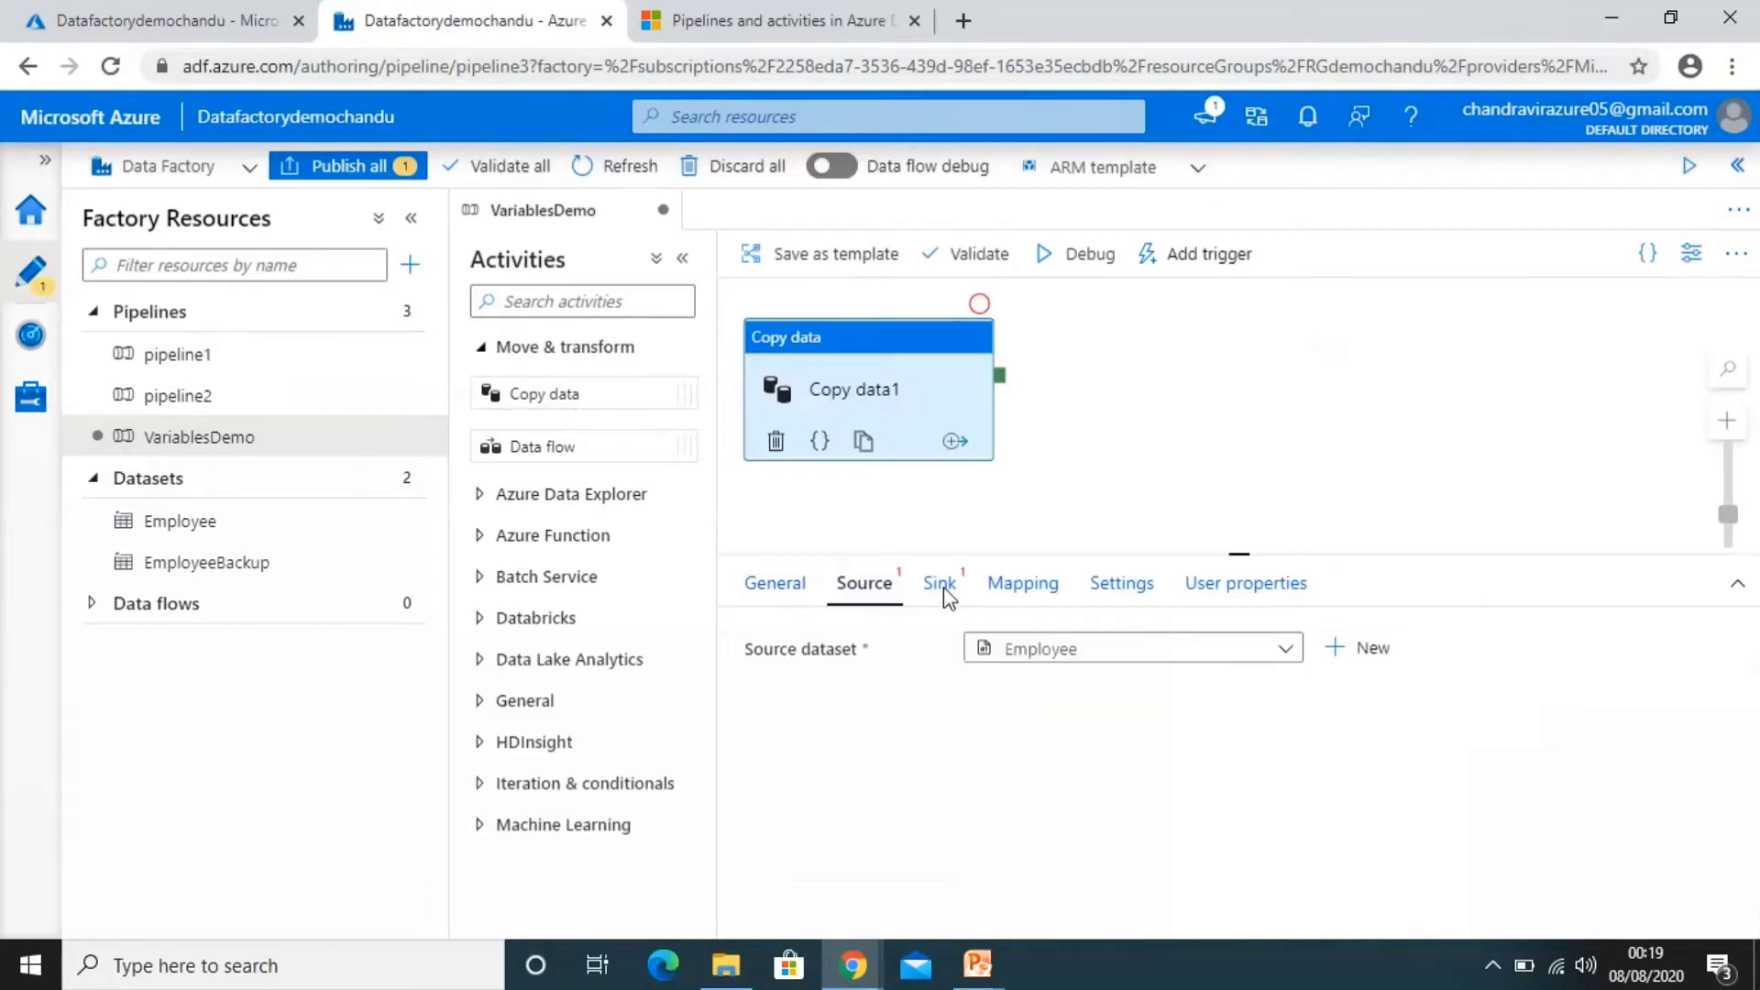
{"action": "left_click", "coordinate": [1034, 653]}
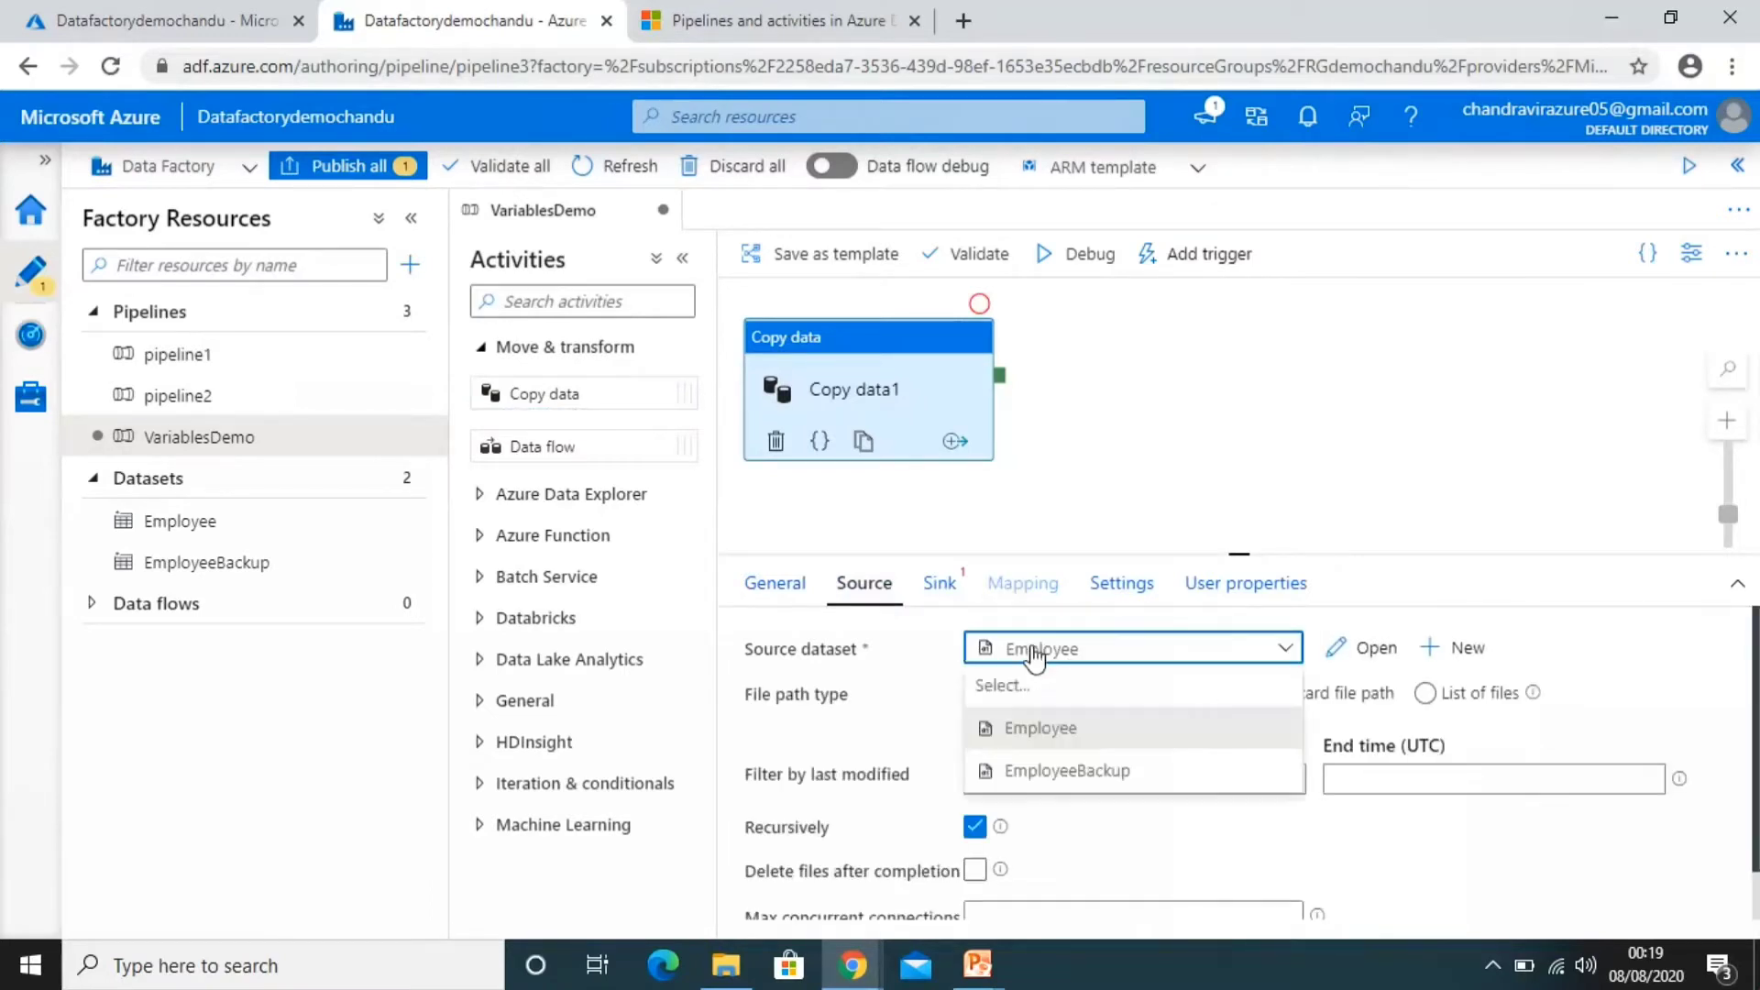
{"action": "left_click", "coordinate": [942, 587]}
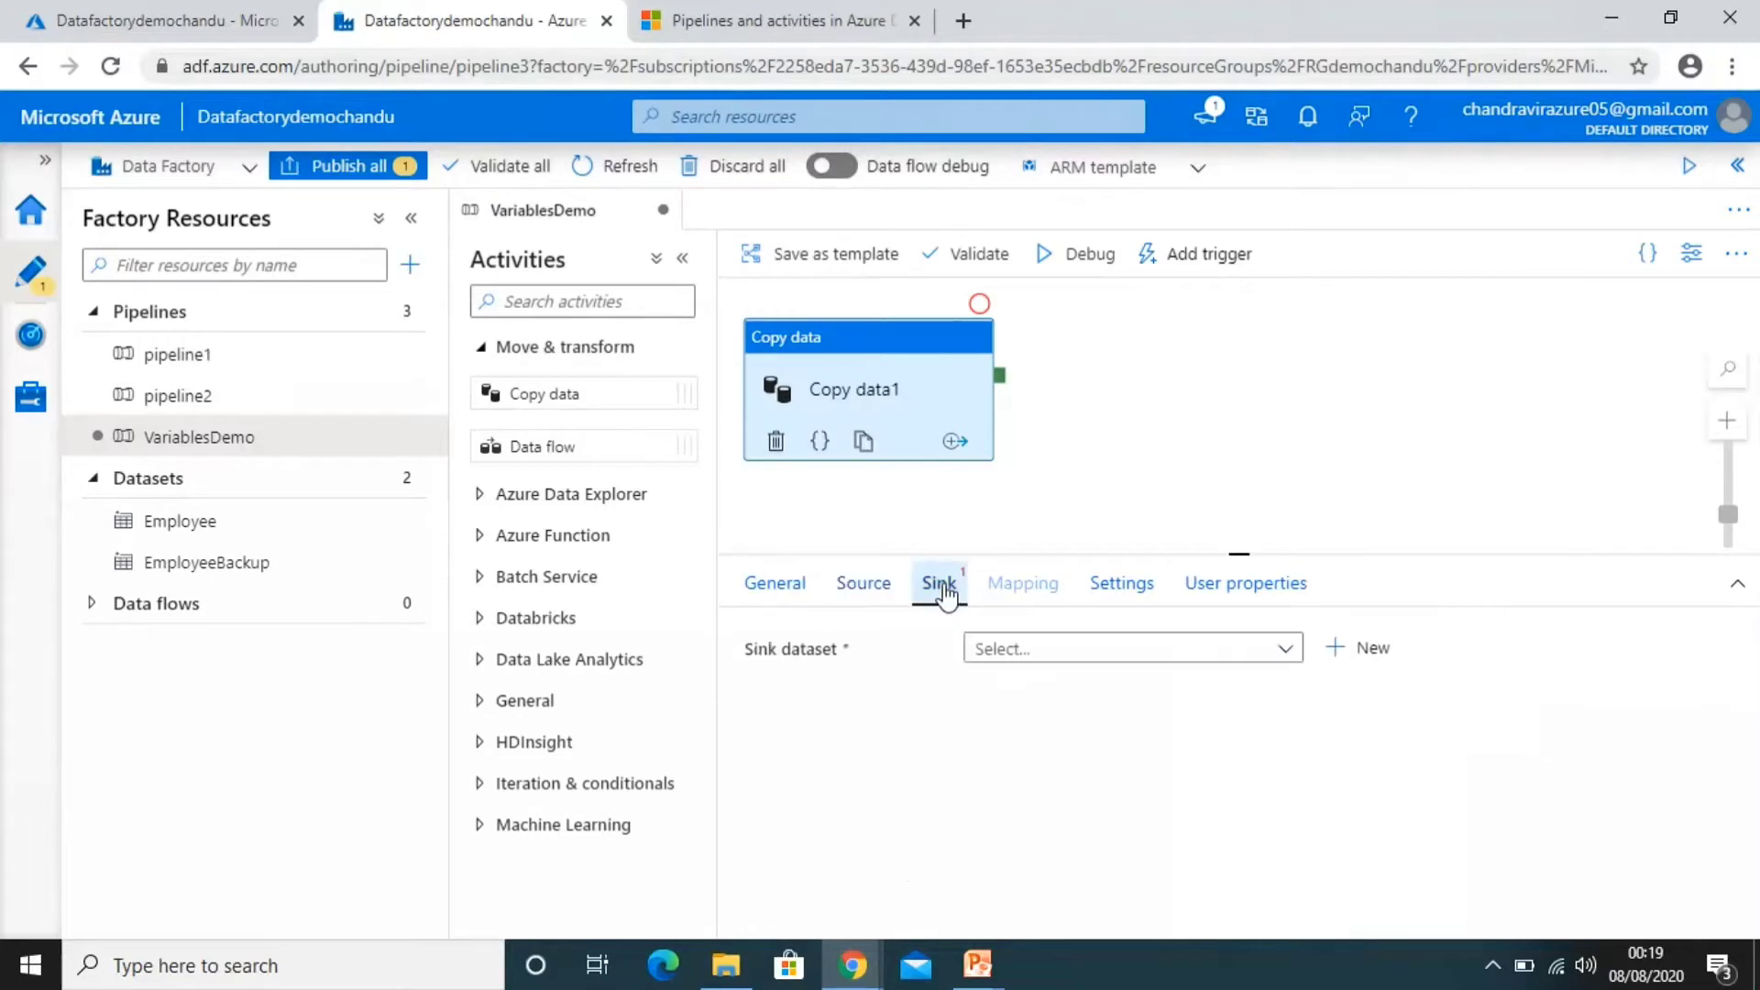
{"action": "left_click", "coordinate": [1028, 650]}
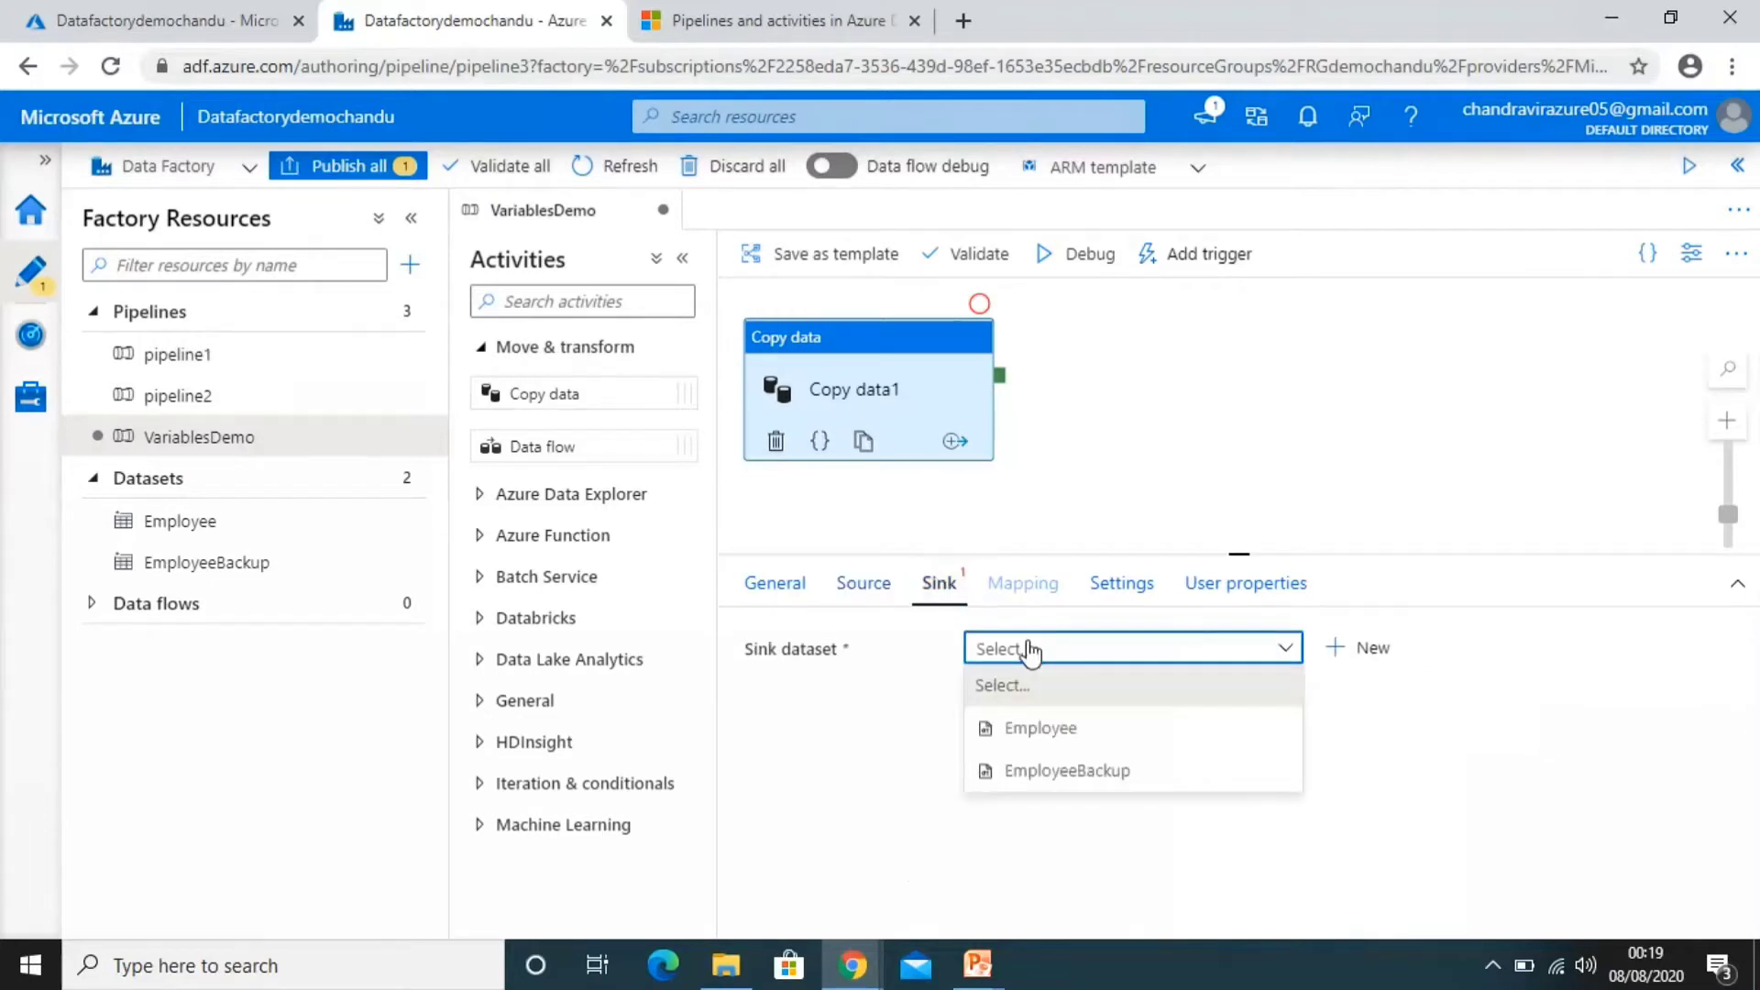
{"action": "left_click", "coordinate": [1054, 770]}
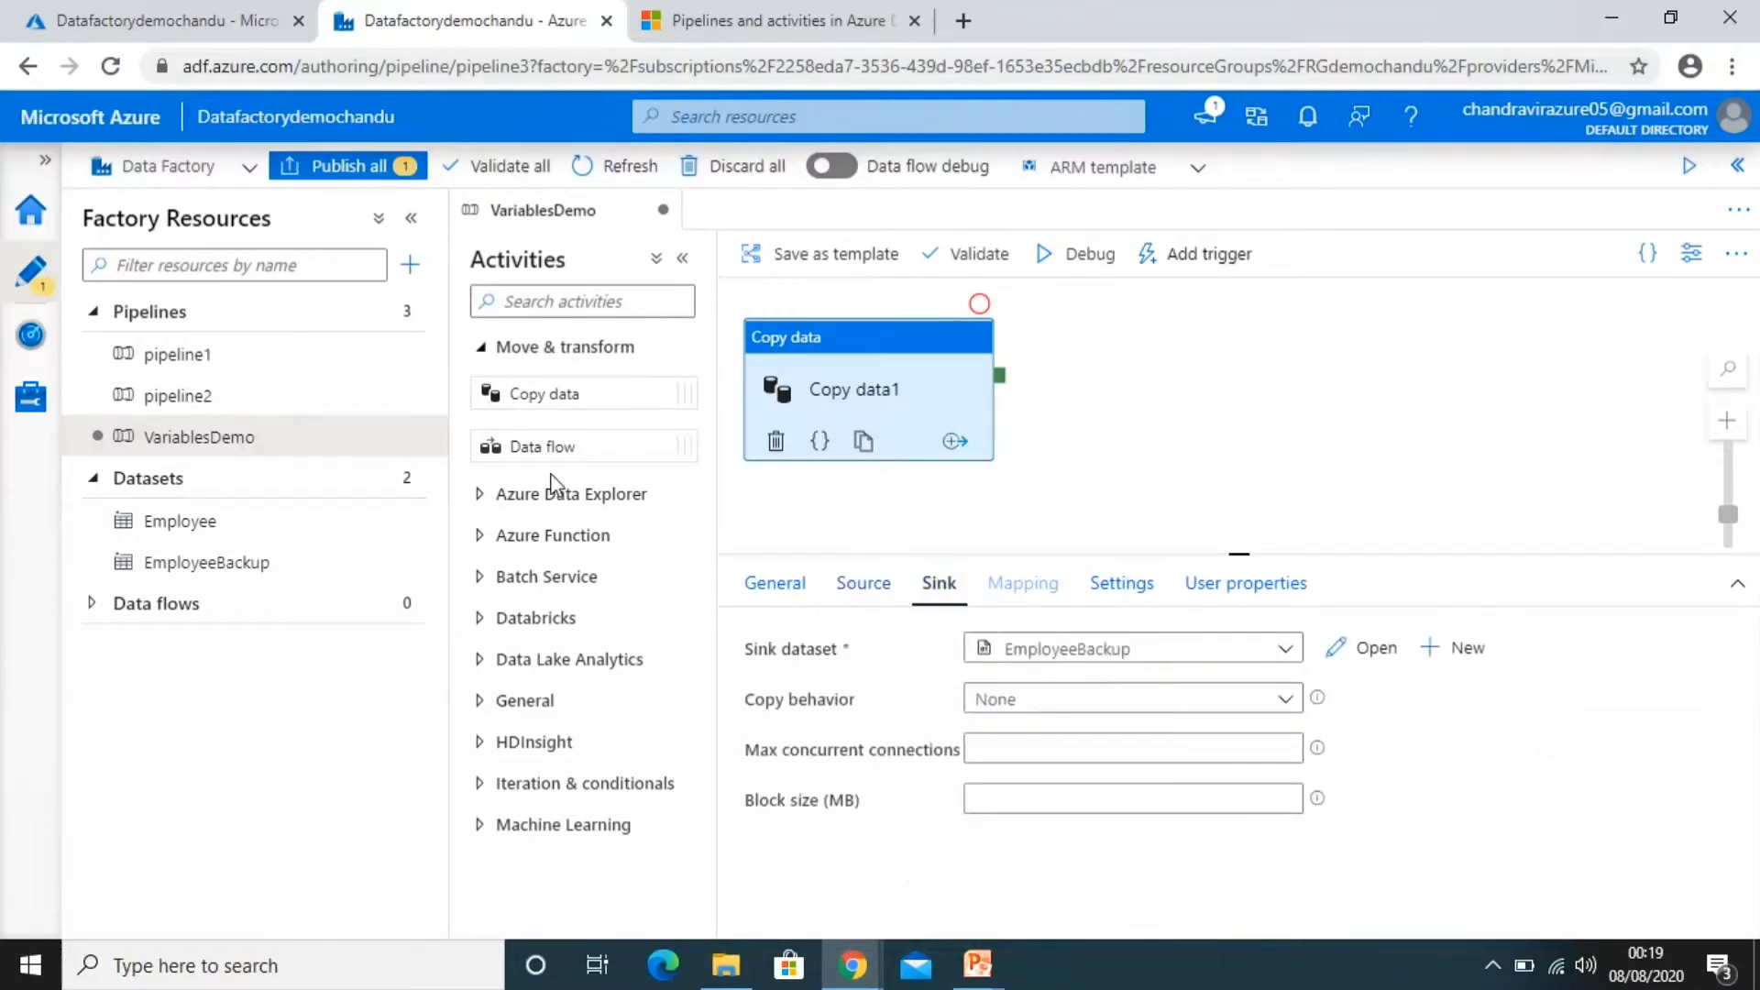
Review the connection settings of the Employee and EmployeeBackup datasets and the parameters of EmployeeBackup
{"action": "left_click", "coordinate": [176, 528]}
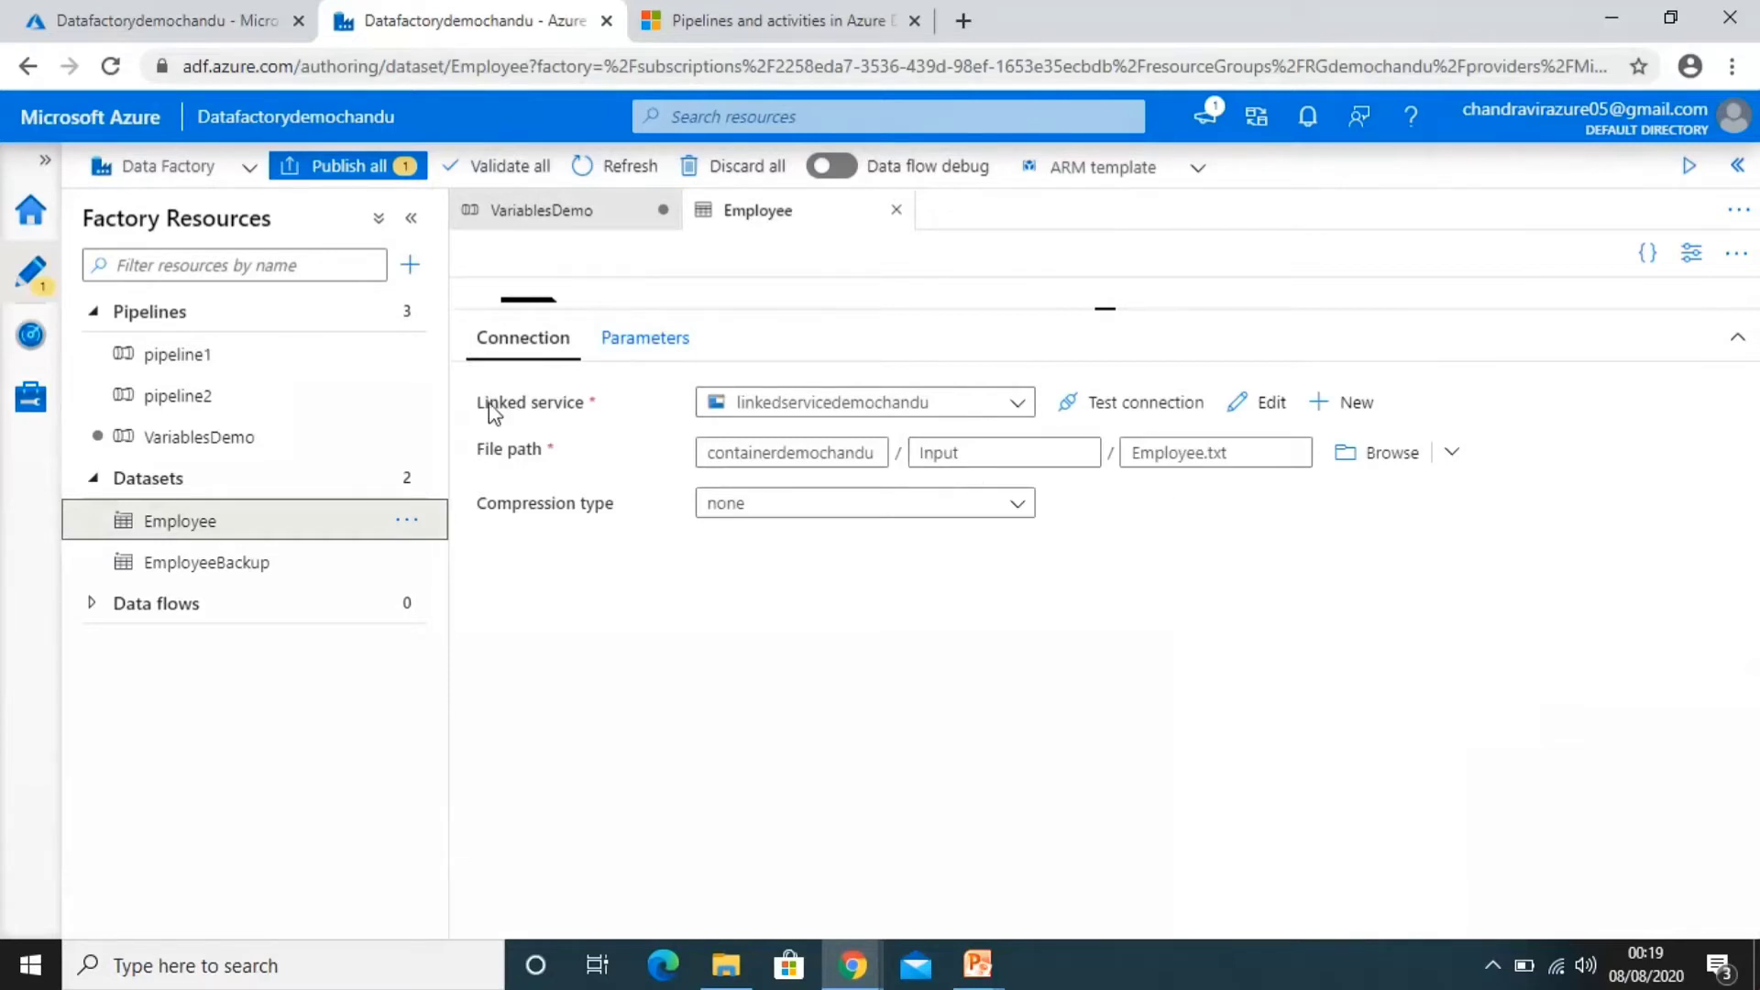
{"action": "left_click", "coordinate": [238, 565]}
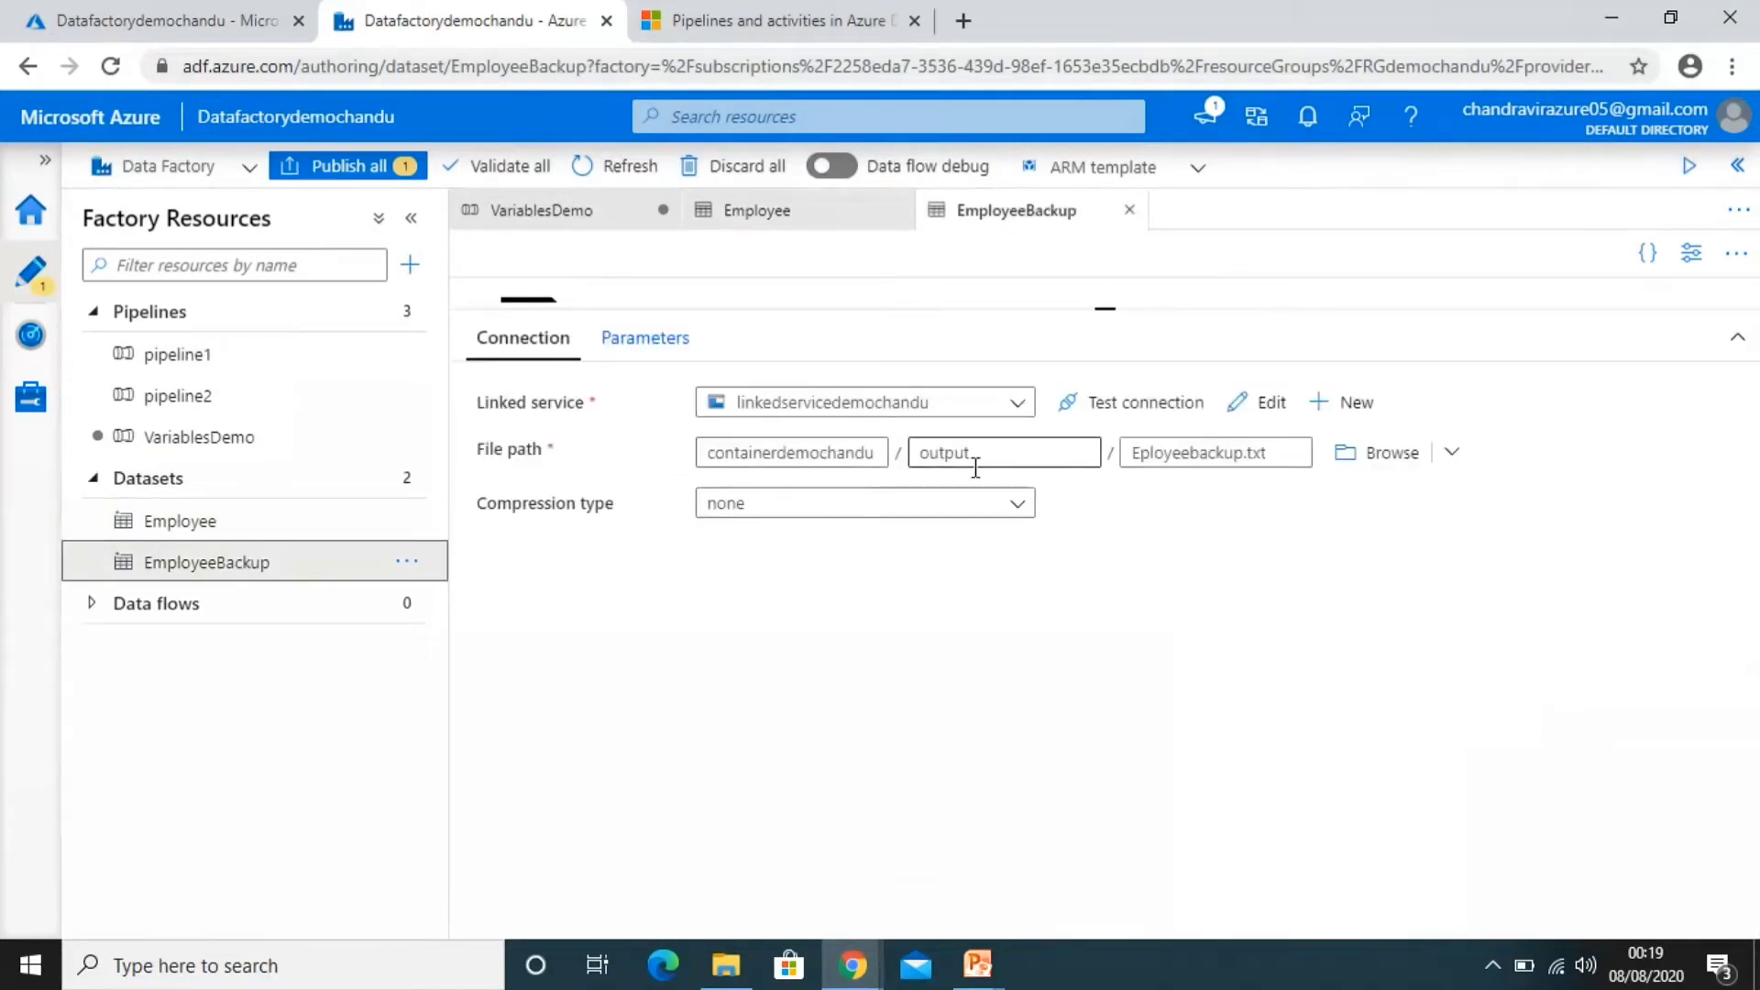
{"action": "left_click", "coordinate": [639, 347]}
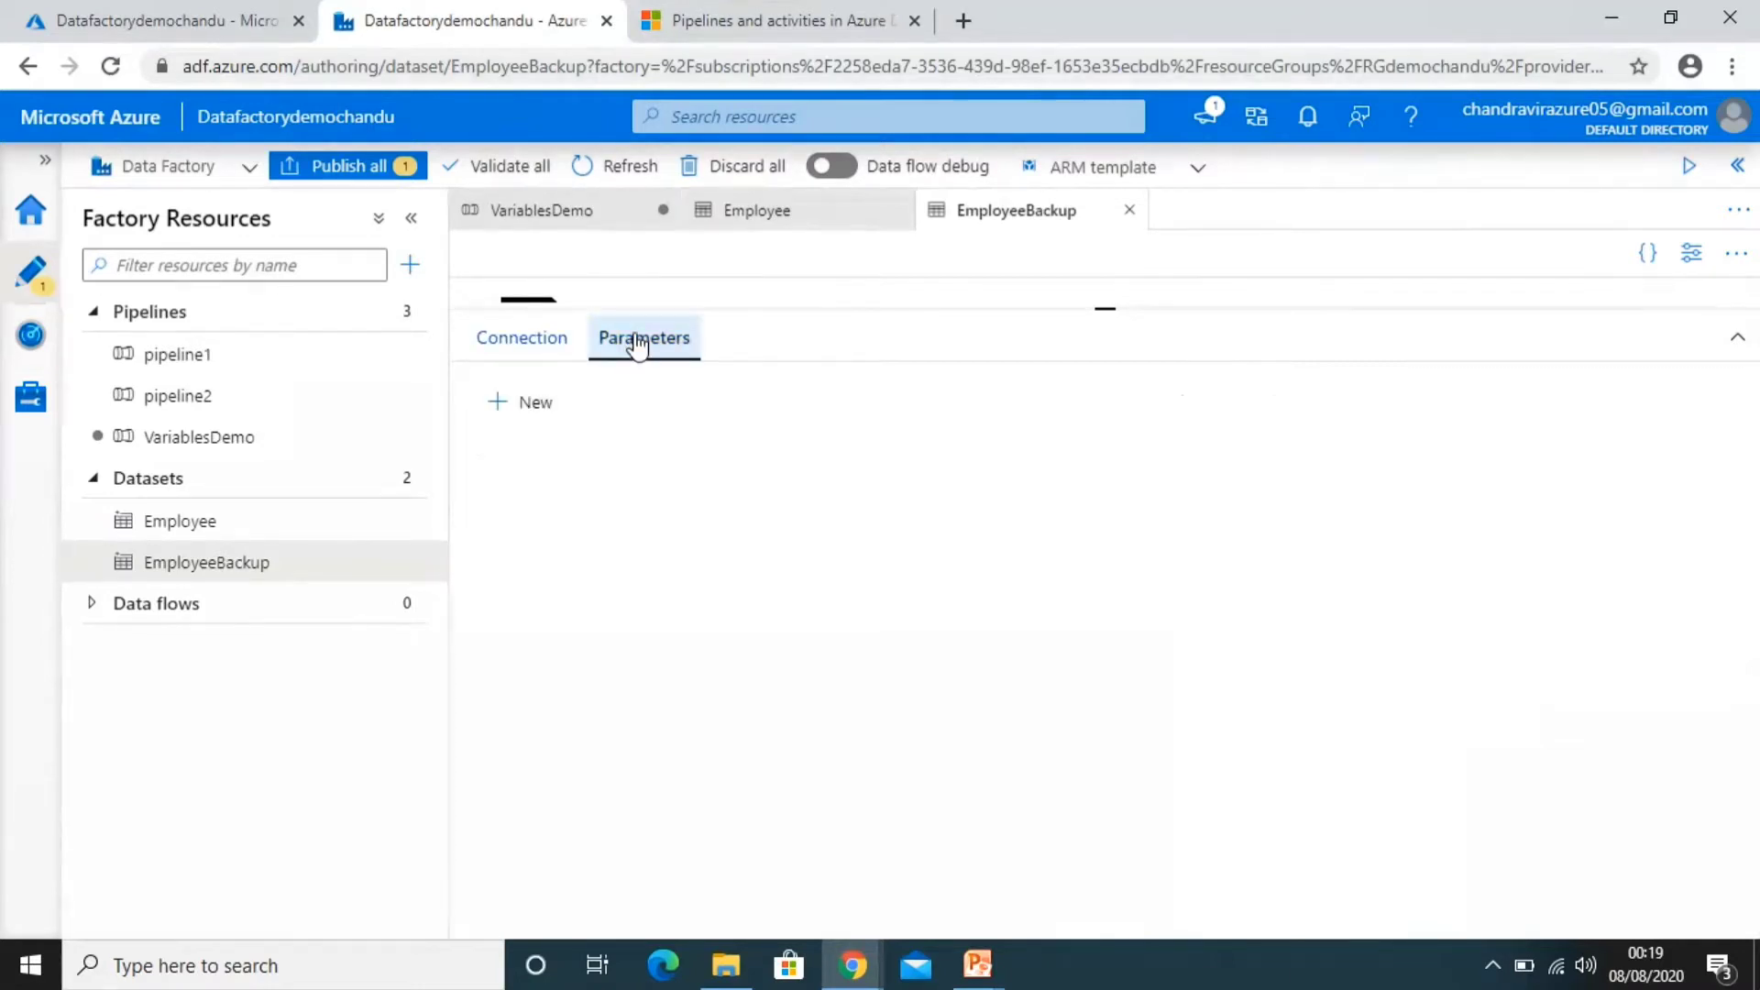
Duplicate the Copy data1 activity in the VariablesDemo pipeline, place the copy beside it, and link Copy data1's success output to the copy
{"action": "left_click", "coordinate": [592, 220]}
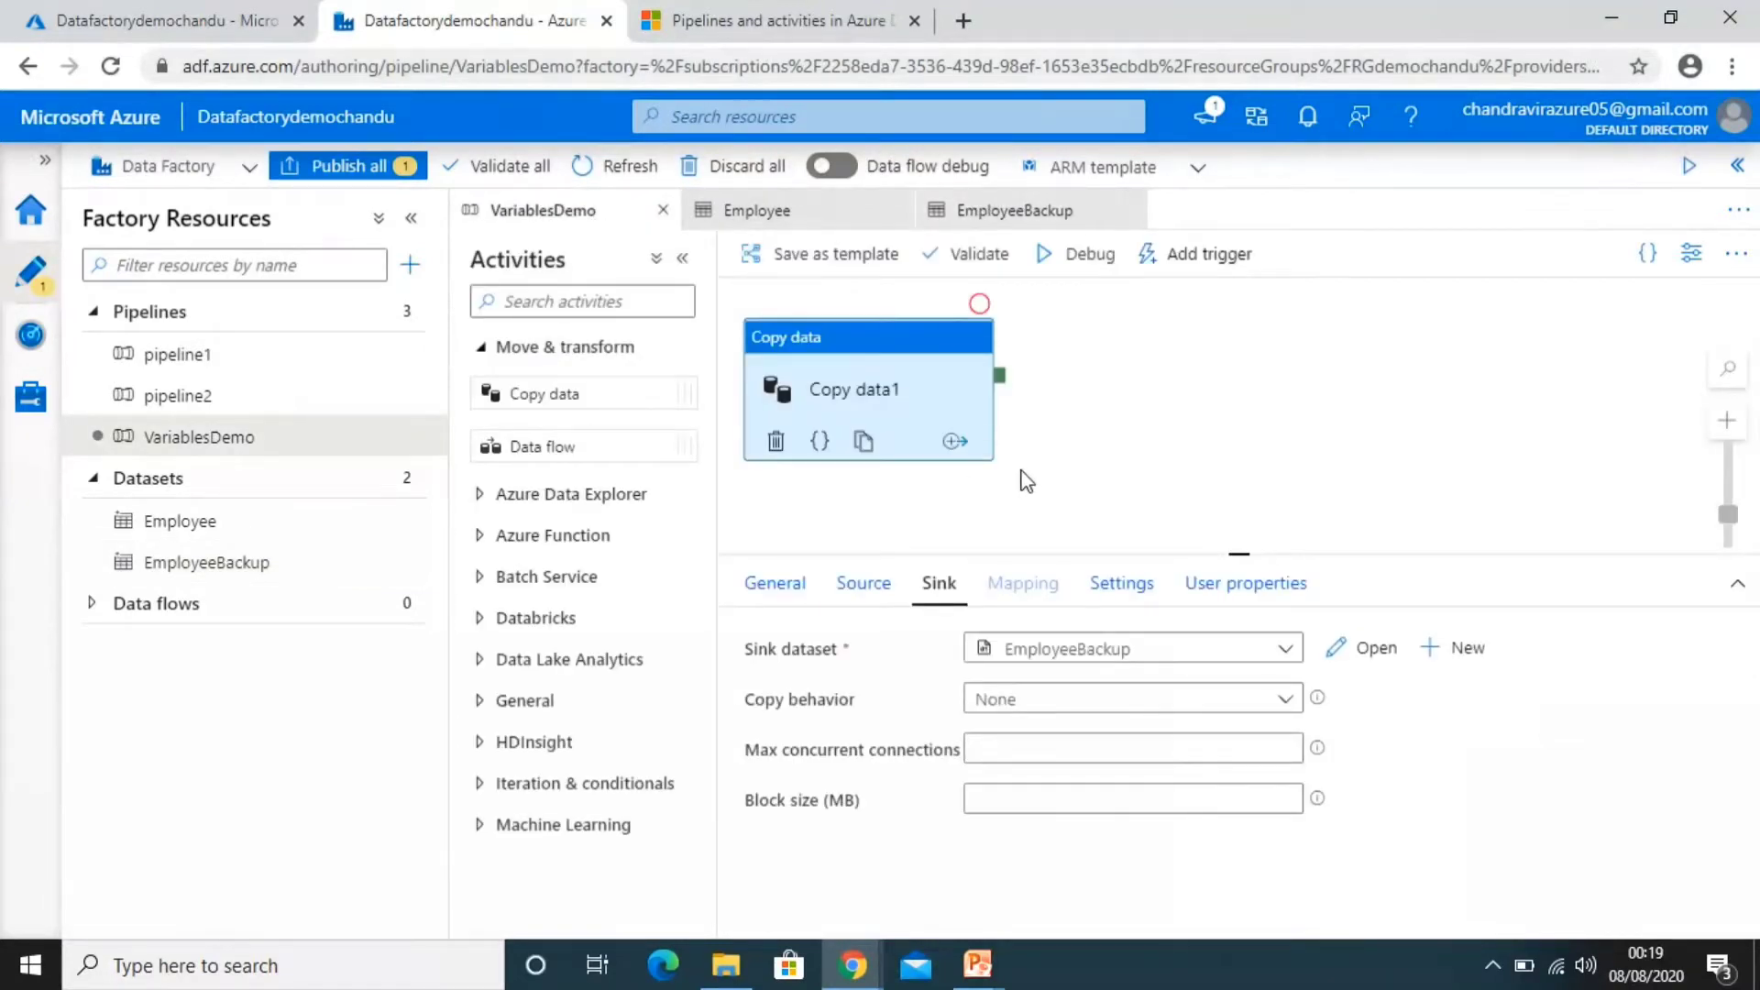
{"action": "left_click", "coordinate": [865, 443]}
{"action": "mouse_move", "coordinate": [947, 449]}
{"action": "left_mouse_down"}
{"action": "mouse_move", "coordinate": [1196, 344]}
{"action": "mouse_move", "coordinate": [1325, 312]}
{"action": "mouse_move", "coordinate": [1433, 312]}
{"action": "left_mouse_up"}
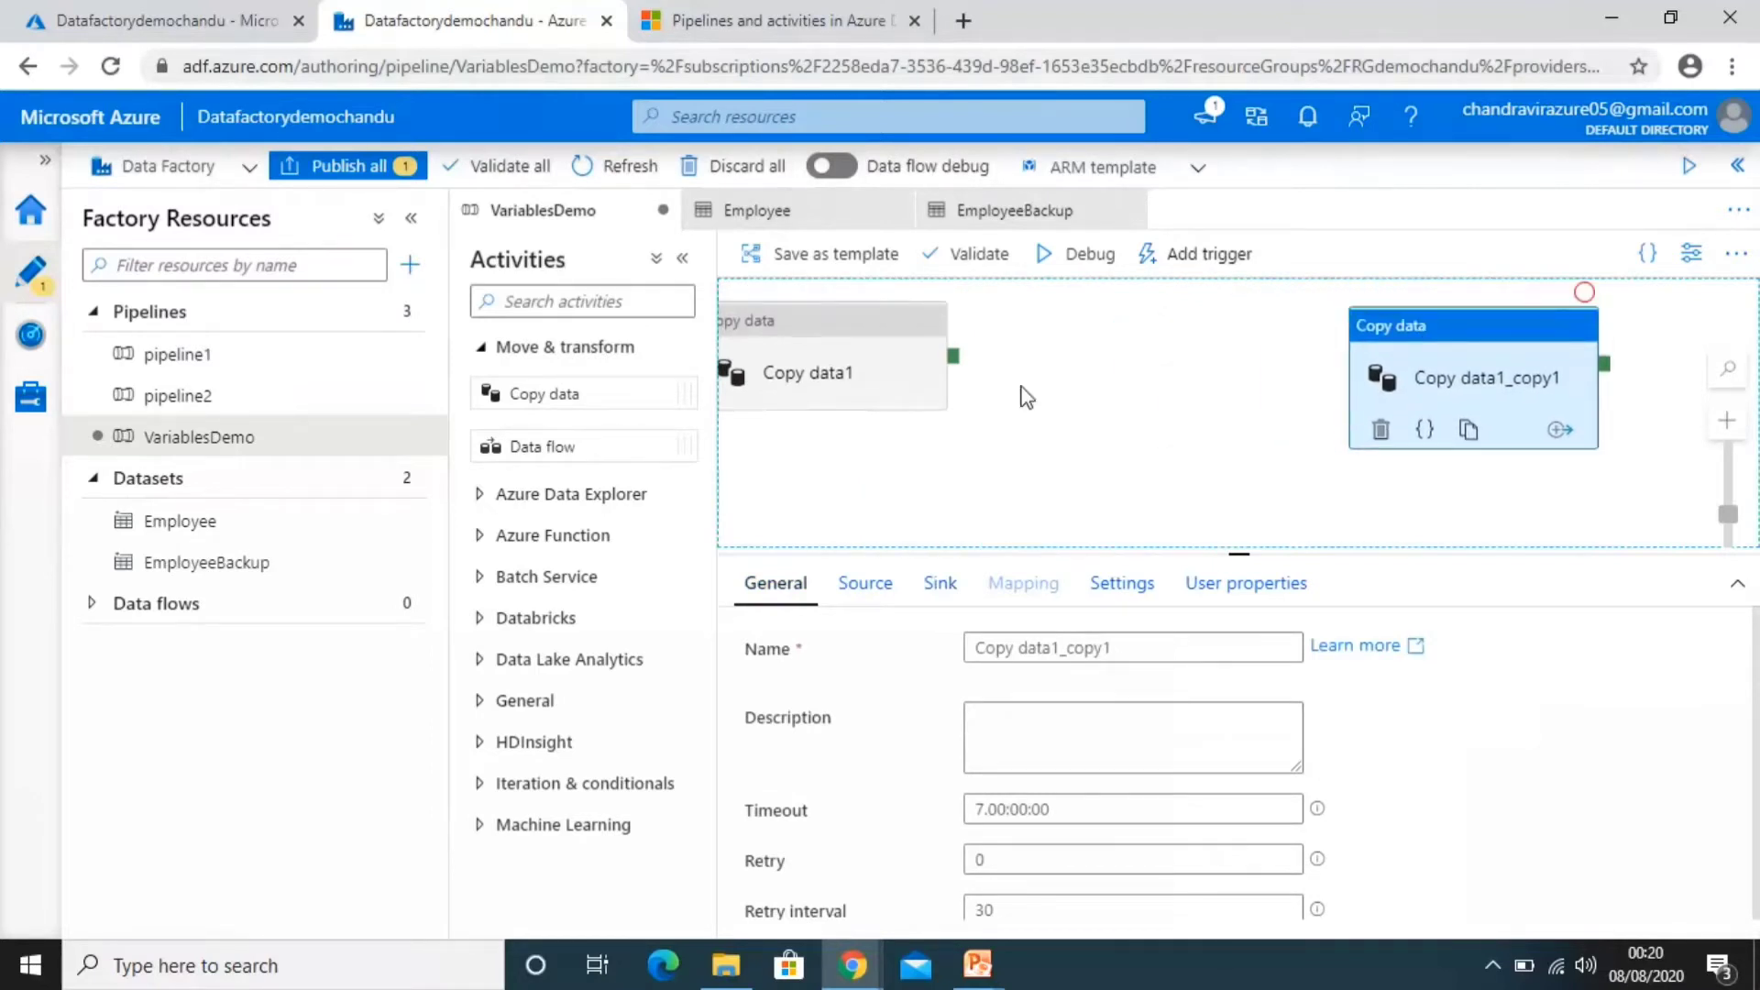
{"action": "left_click_drag", "start_coordinate": [970, 367], "coordinate": [1134, 347]}
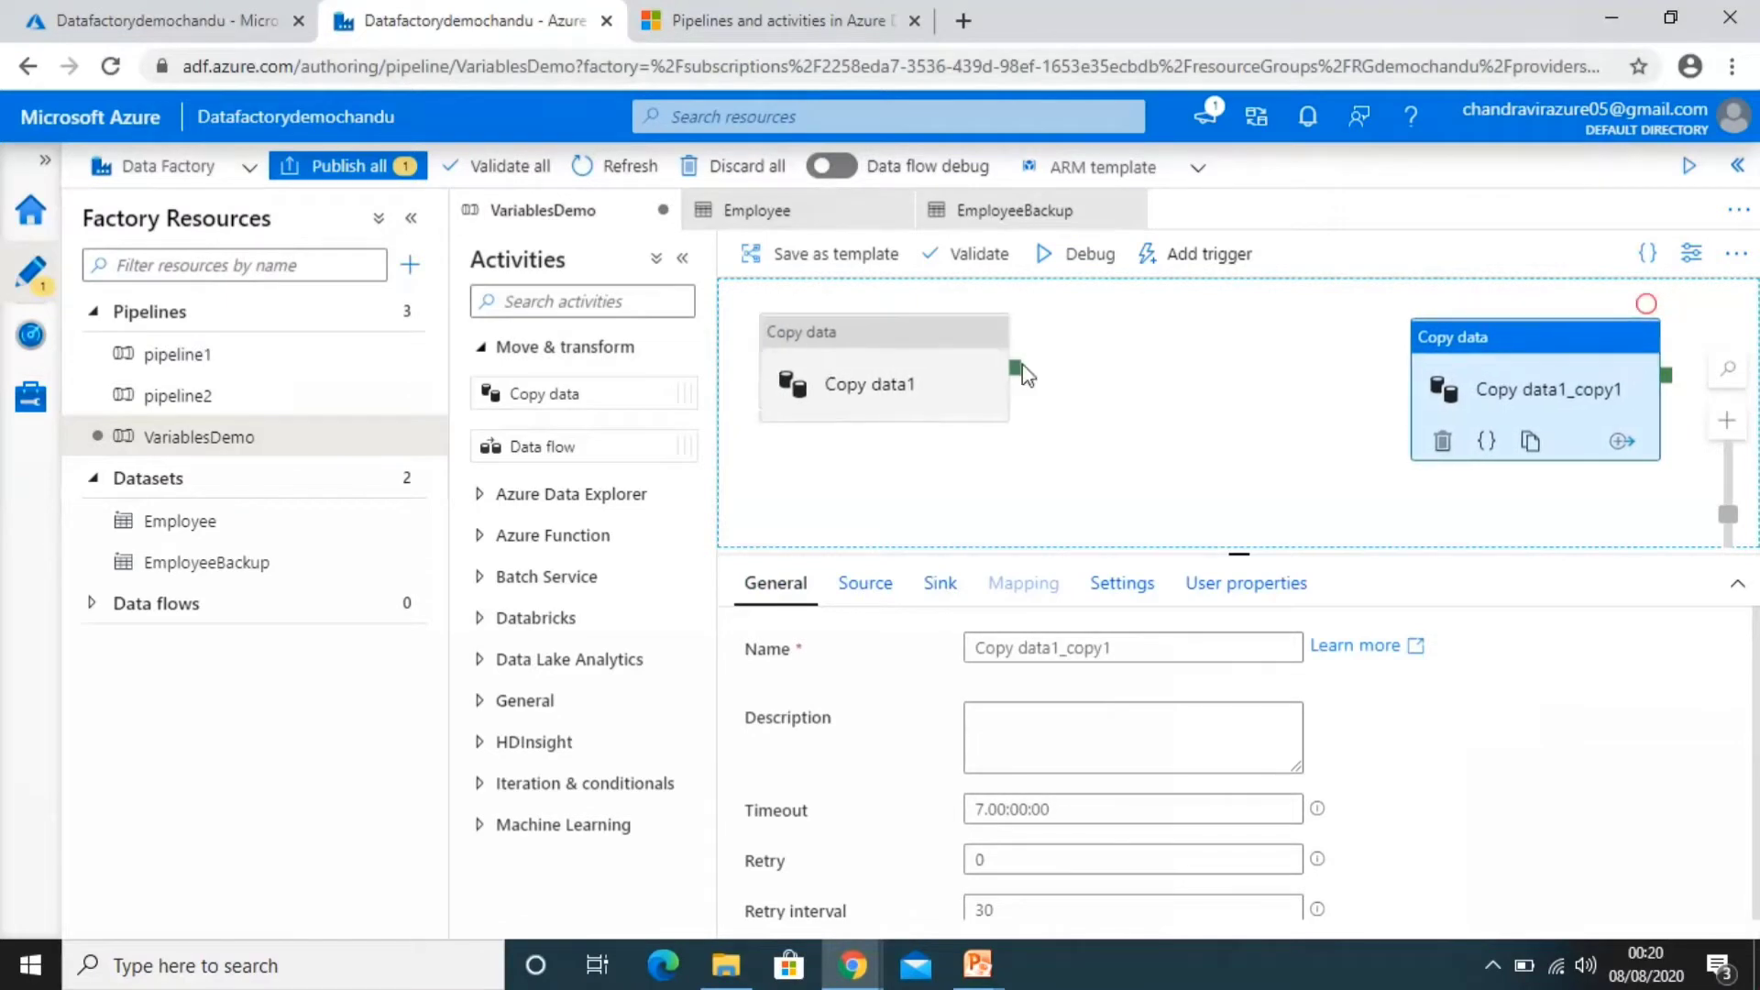
{"action": "left_click", "coordinate": [1019, 380]}
{"action": "left_click_drag", "start_coordinate": [1019, 379], "coordinate": [1472, 390]}
{"action": "left_click", "coordinate": [1114, 415]}
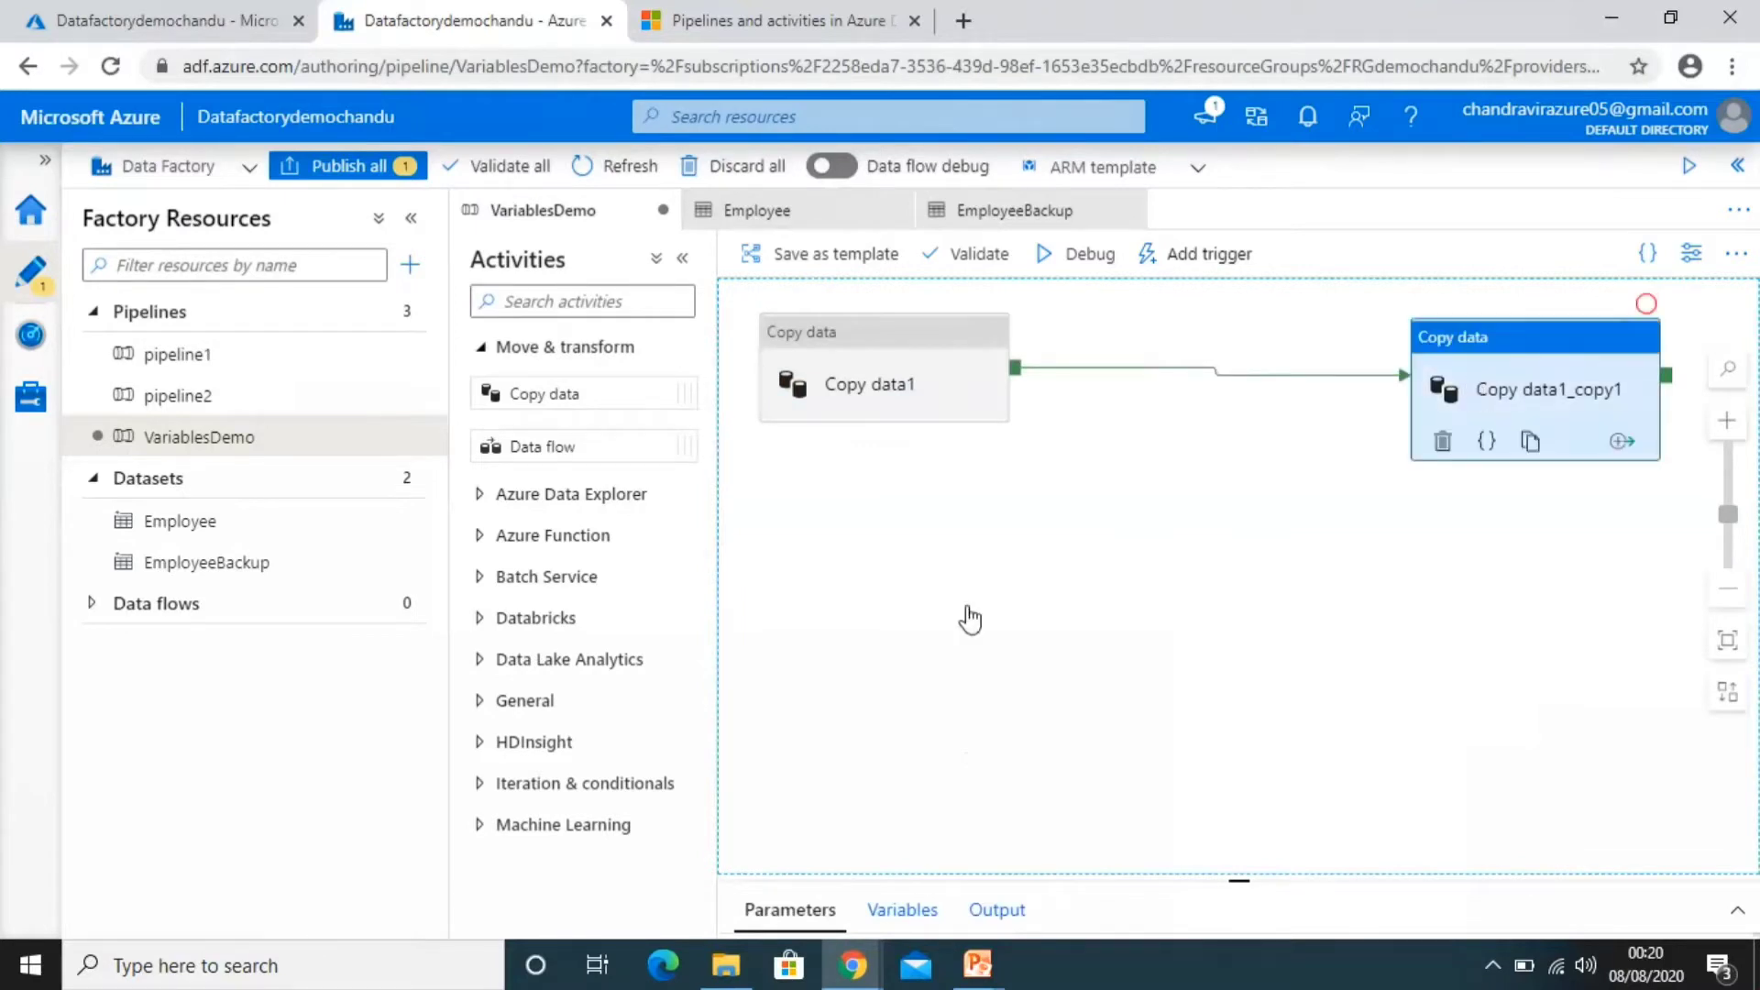
Rename the duplicated copy activity to Copy data2
{"action": "left_click", "coordinate": [1071, 650]}
{"action": "left_click_drag", "start_coordinate": [1071, 650], "coordinate": [1164, 640]}
{"action": "key", "text": "BackSpace"}
{"action": "key", "text": "BackSpace"}
{"action": "type", "text": "2"}
{"action": "left_click", "coordinate": [1059, 495]}
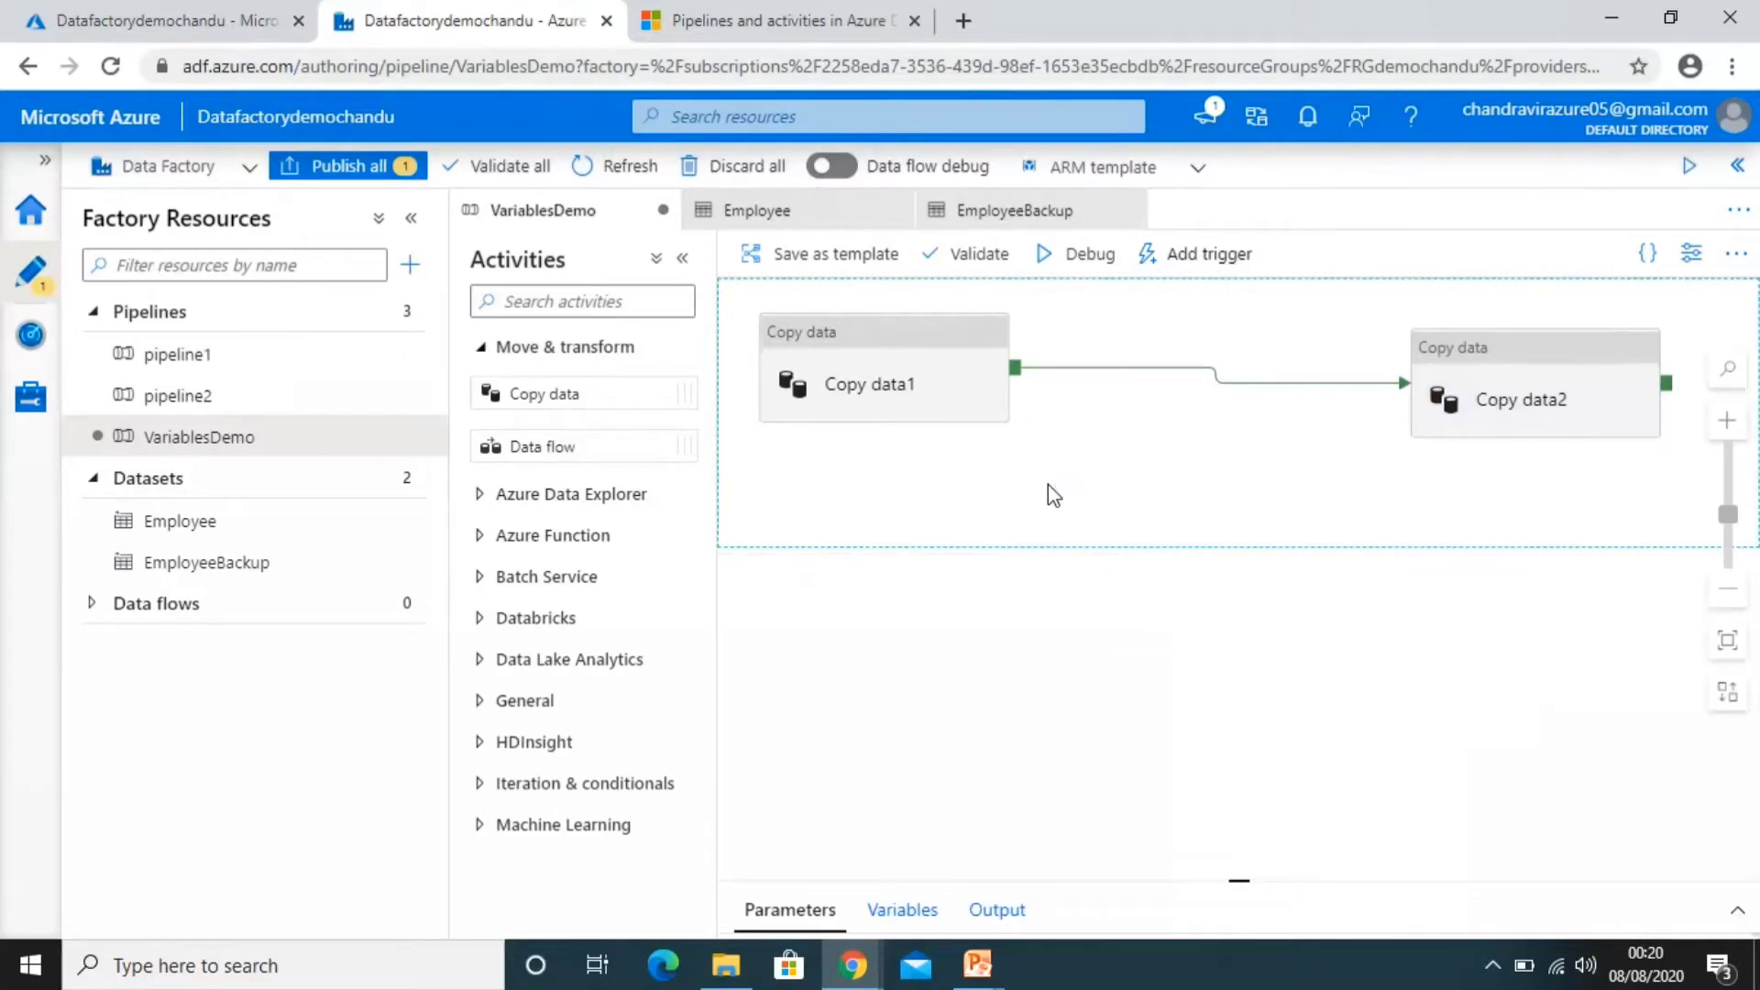
Add a String parameter named BackupfileName to the EmployeeBackup dataset
{"action": "left_click", "coordinate": [211, 576]}
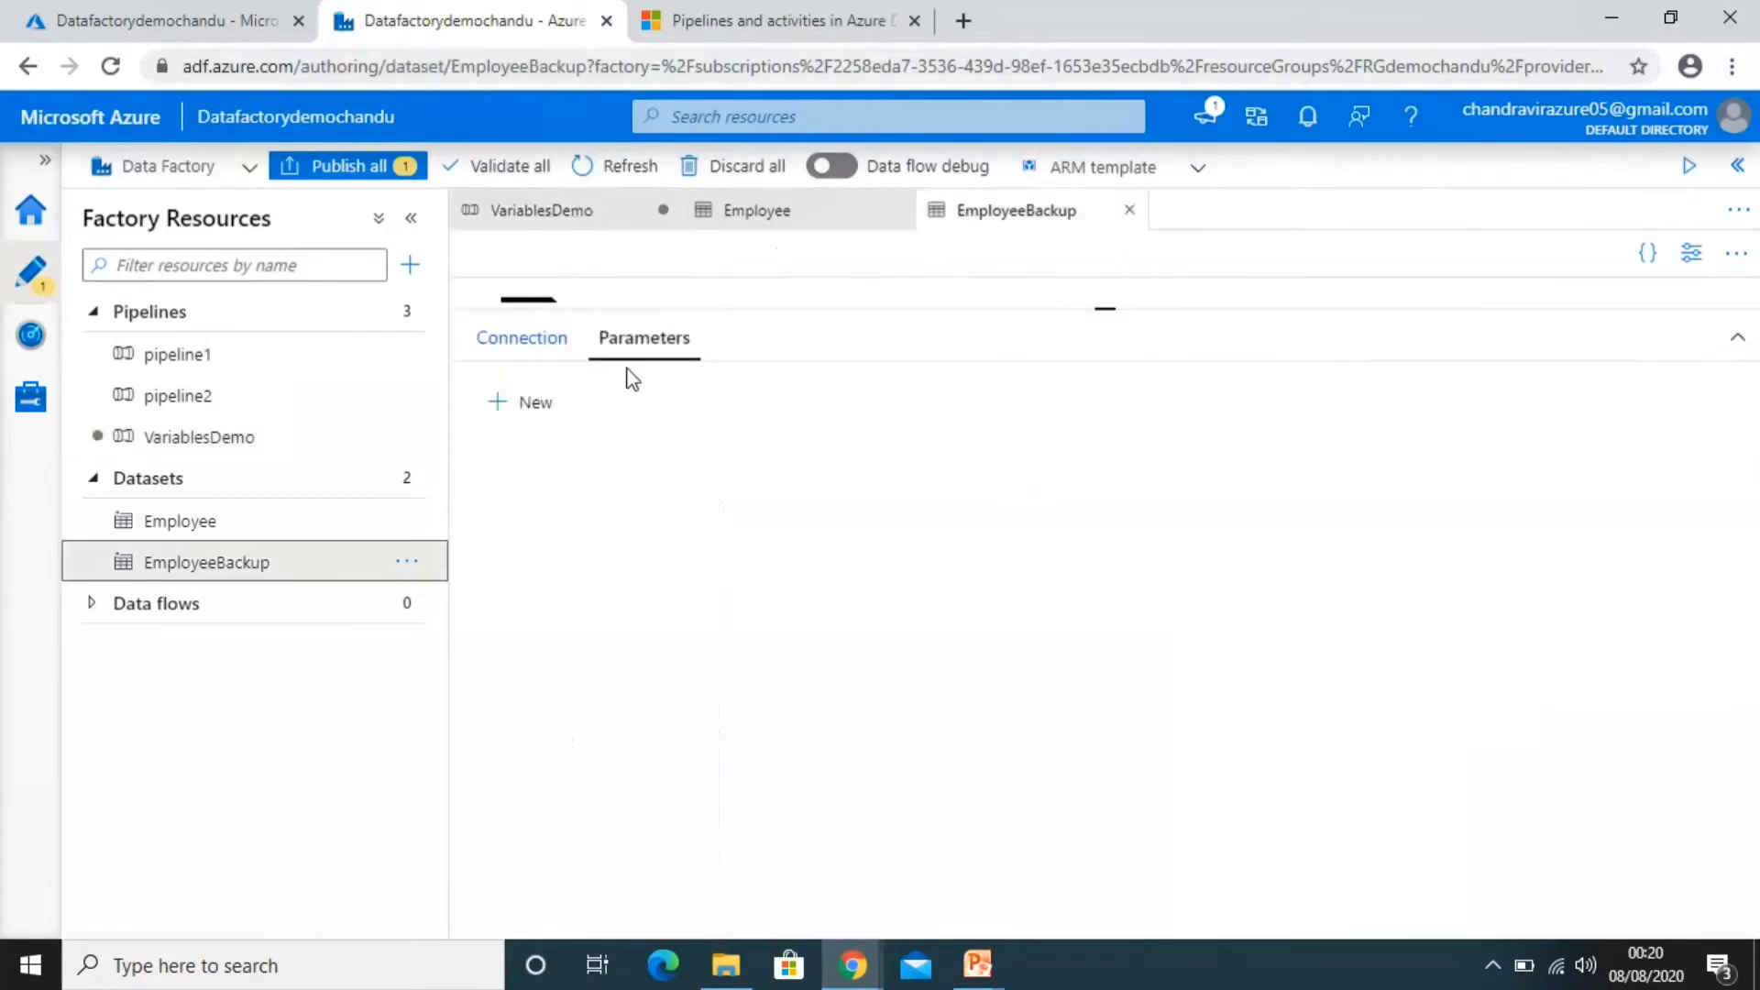
{"action": "left_click", "coordinate": [542, 409]}
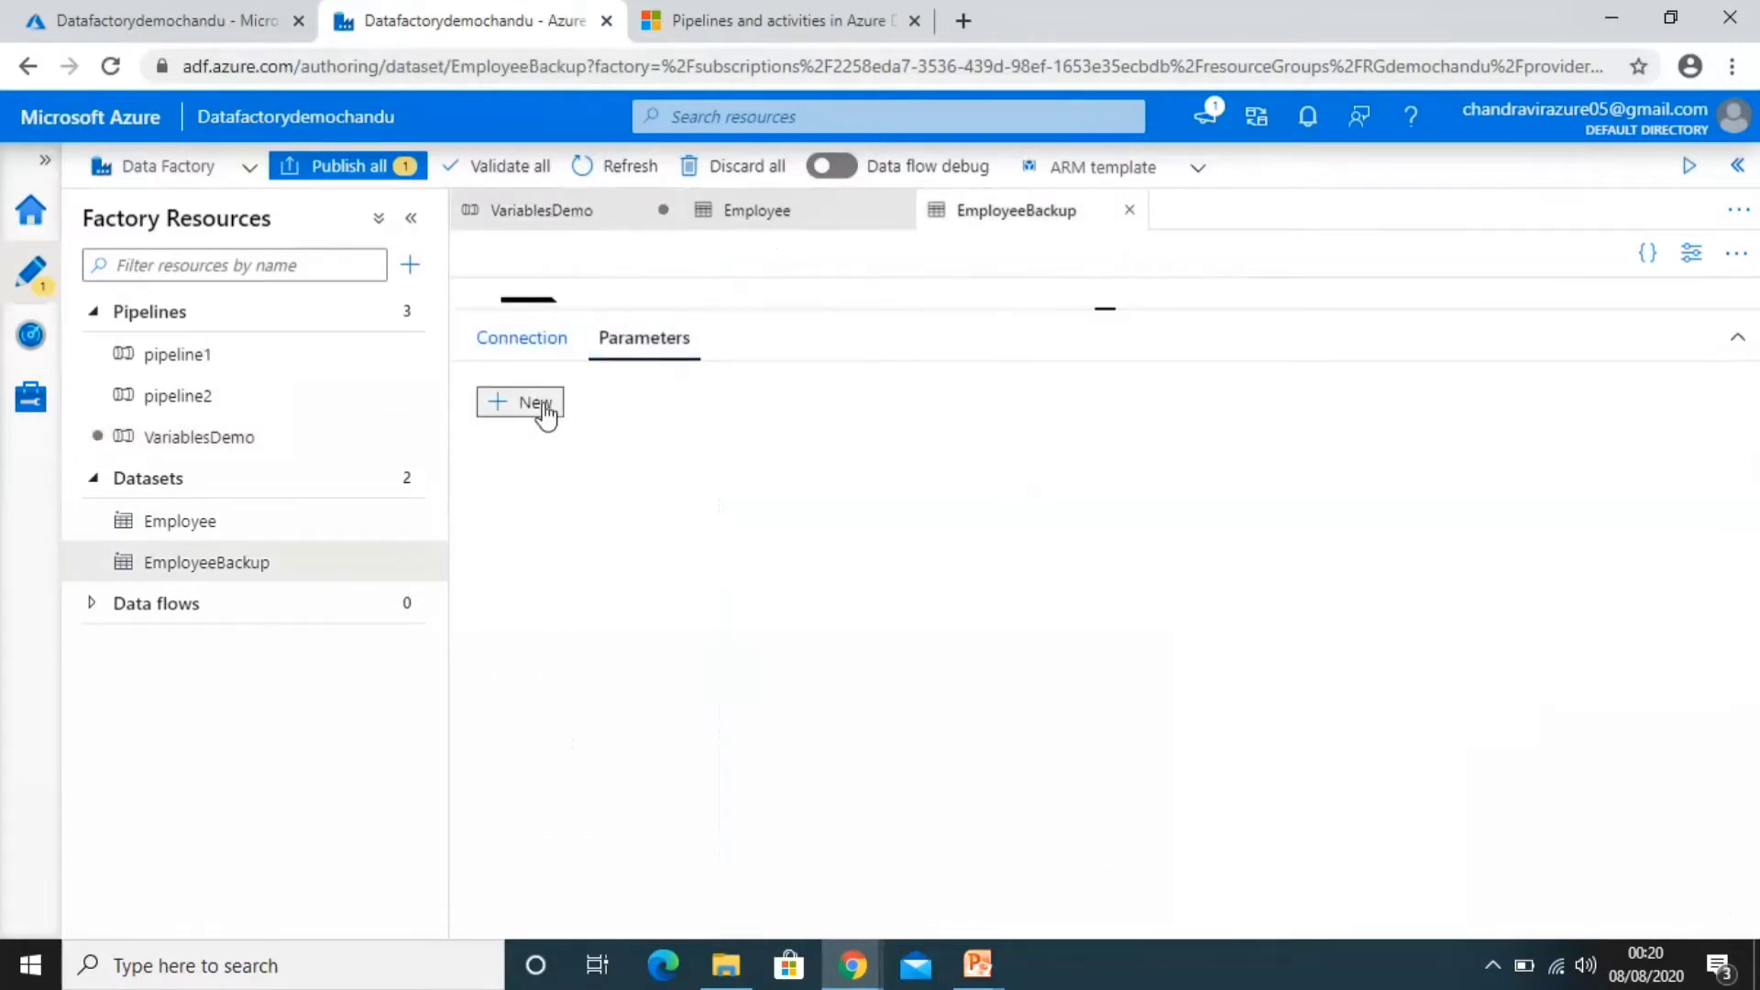
{"action": "double_click", "coordinate": [687, 511]}
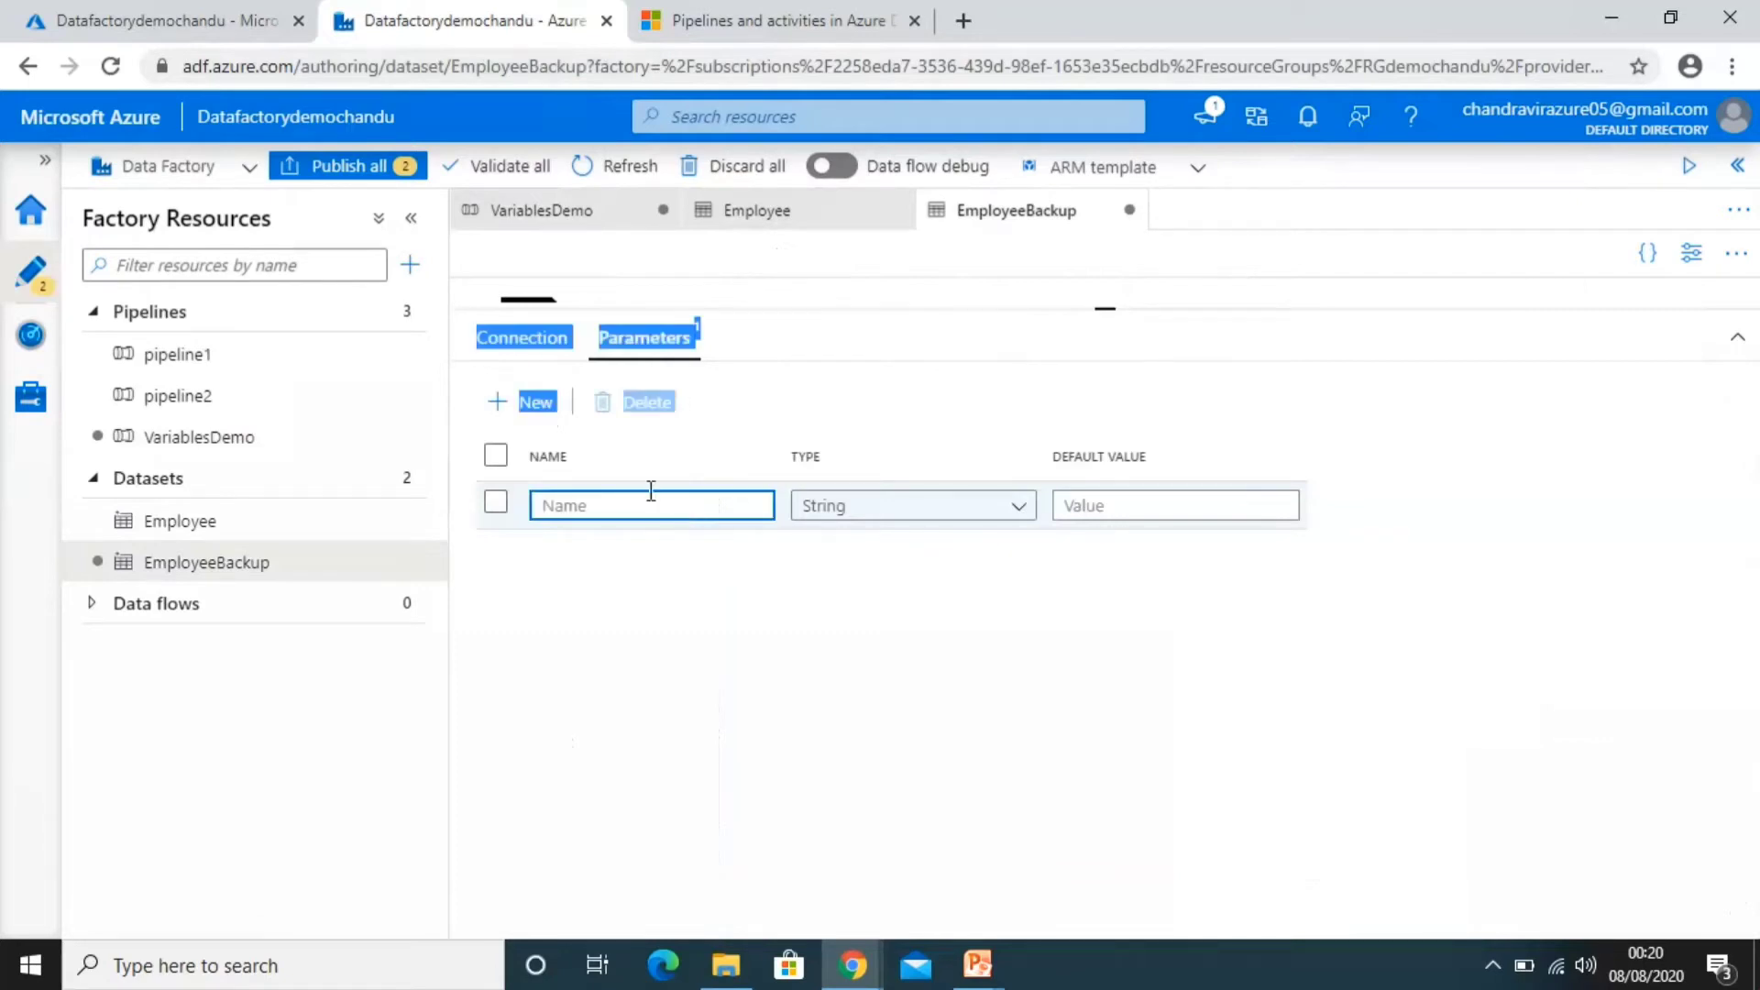
{"action": "left_click", "coordinate": [644, 501]}
{"action": "type", "text": "Back"}
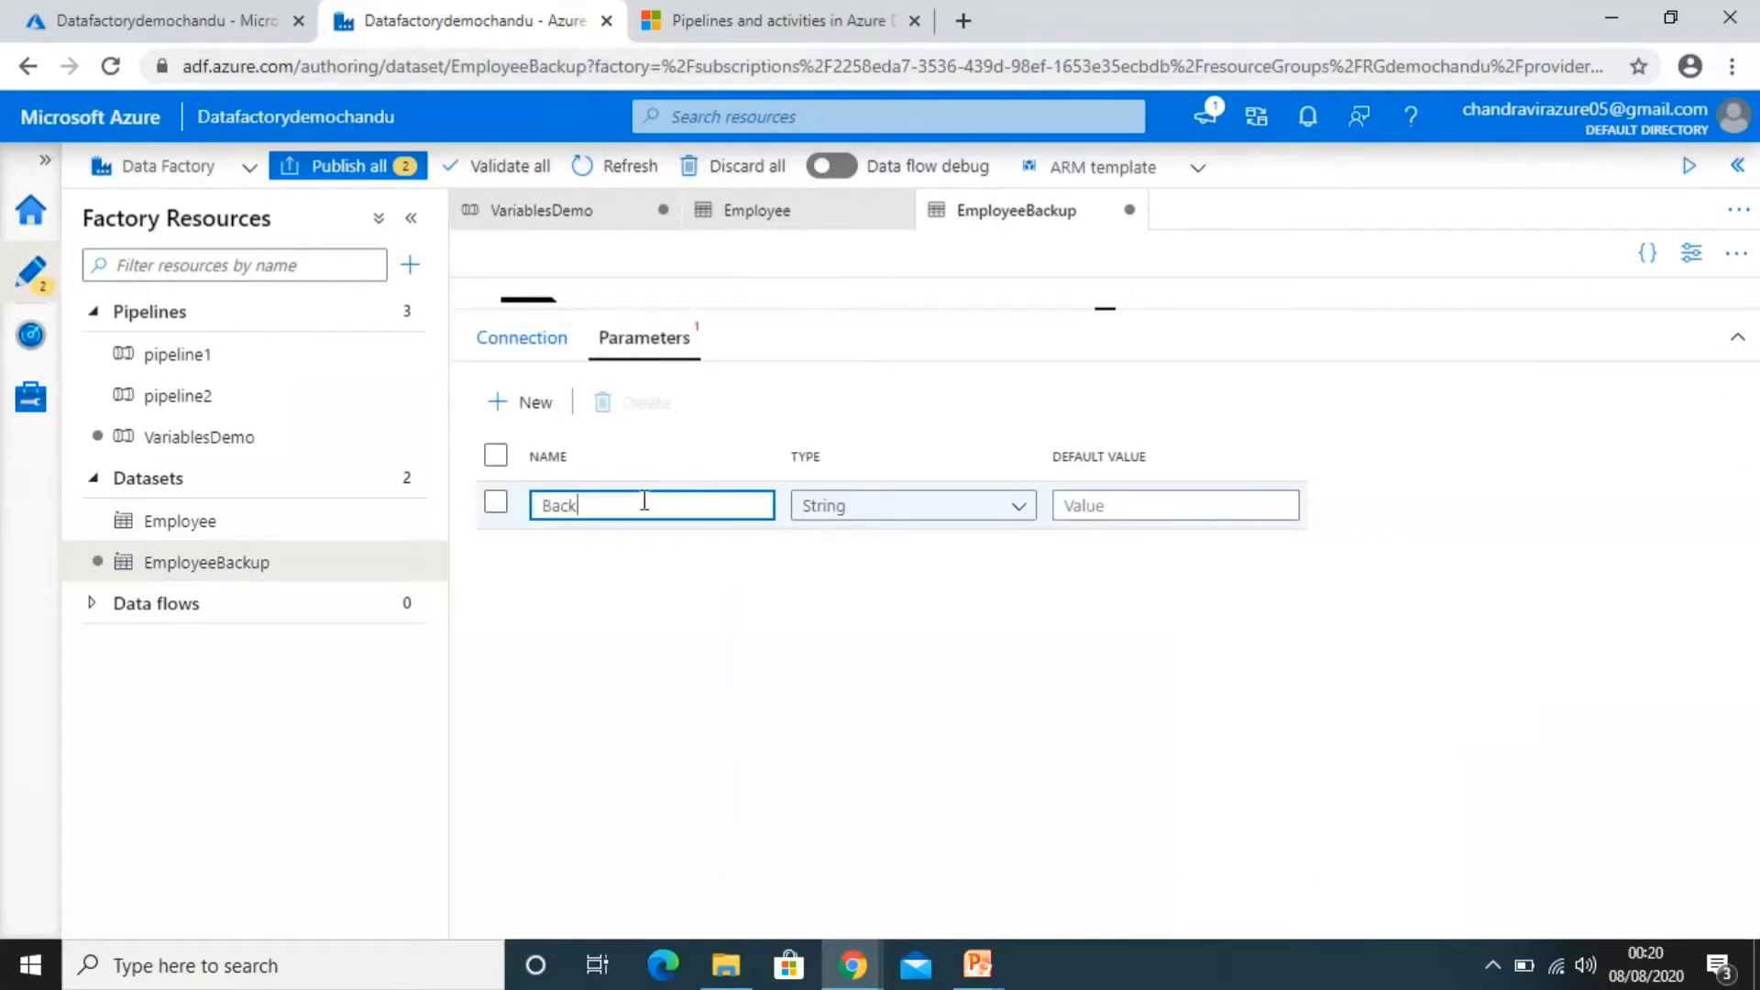
{"action": "type", "text": "upfileName"}
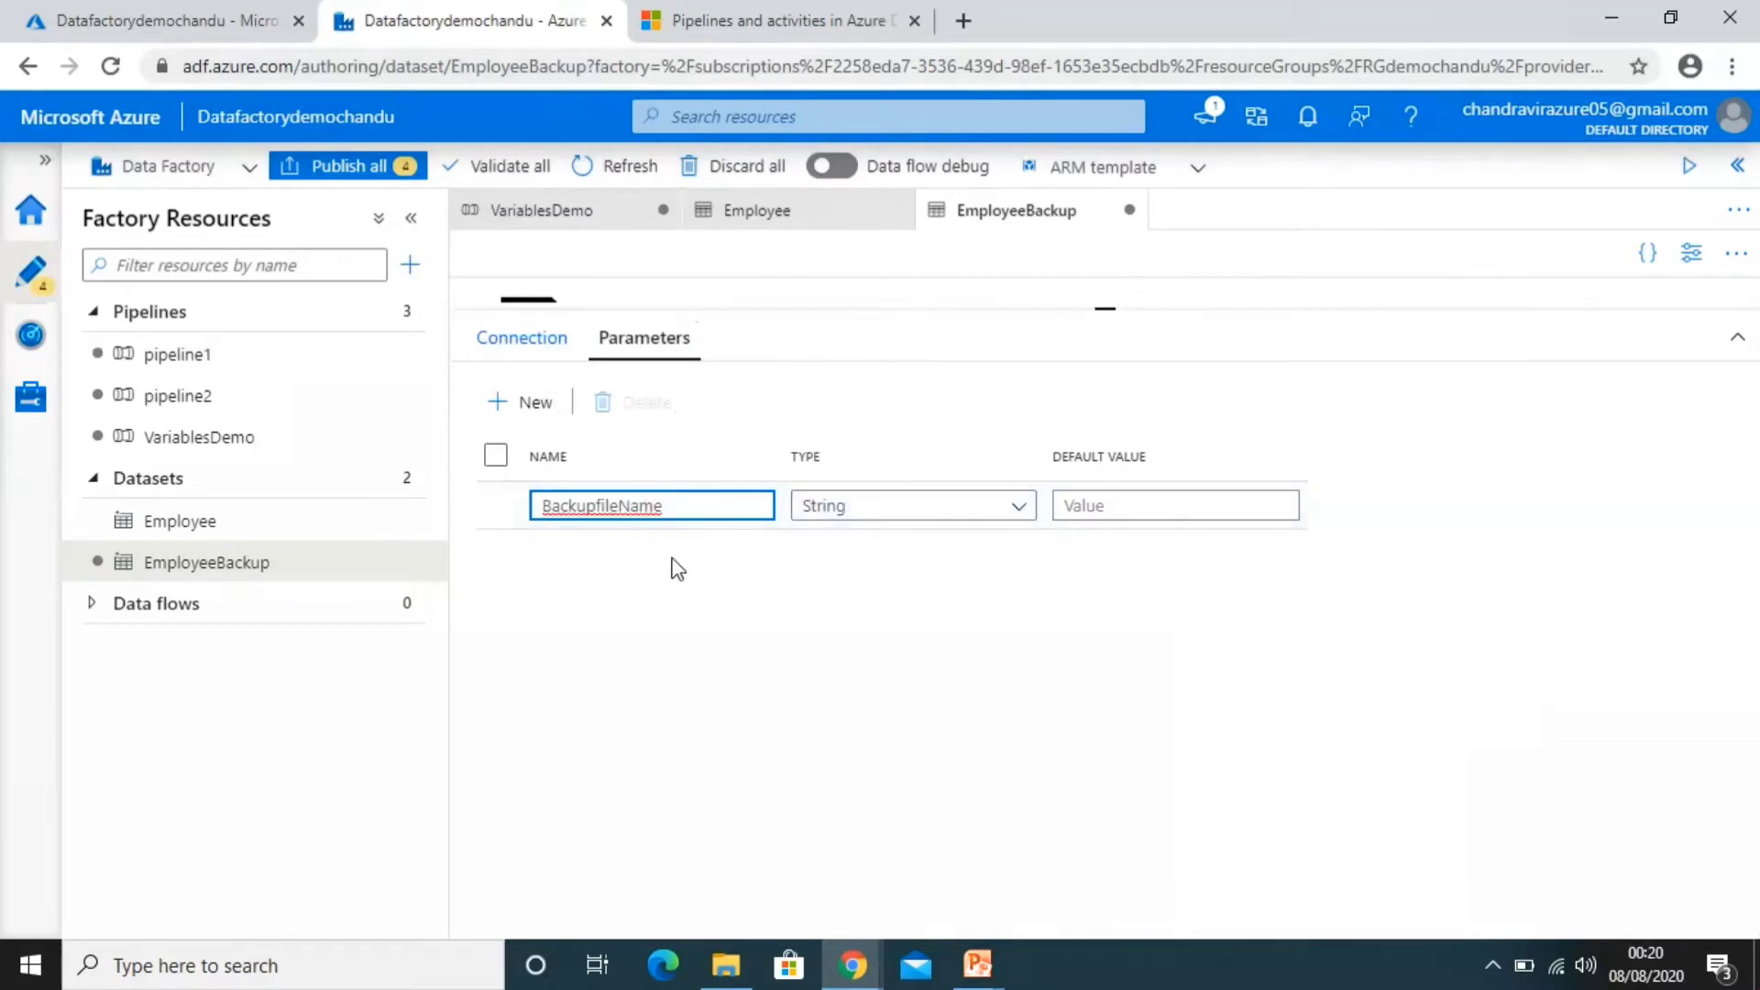
{"action": "left_click", "coordinate": [537, 357]}
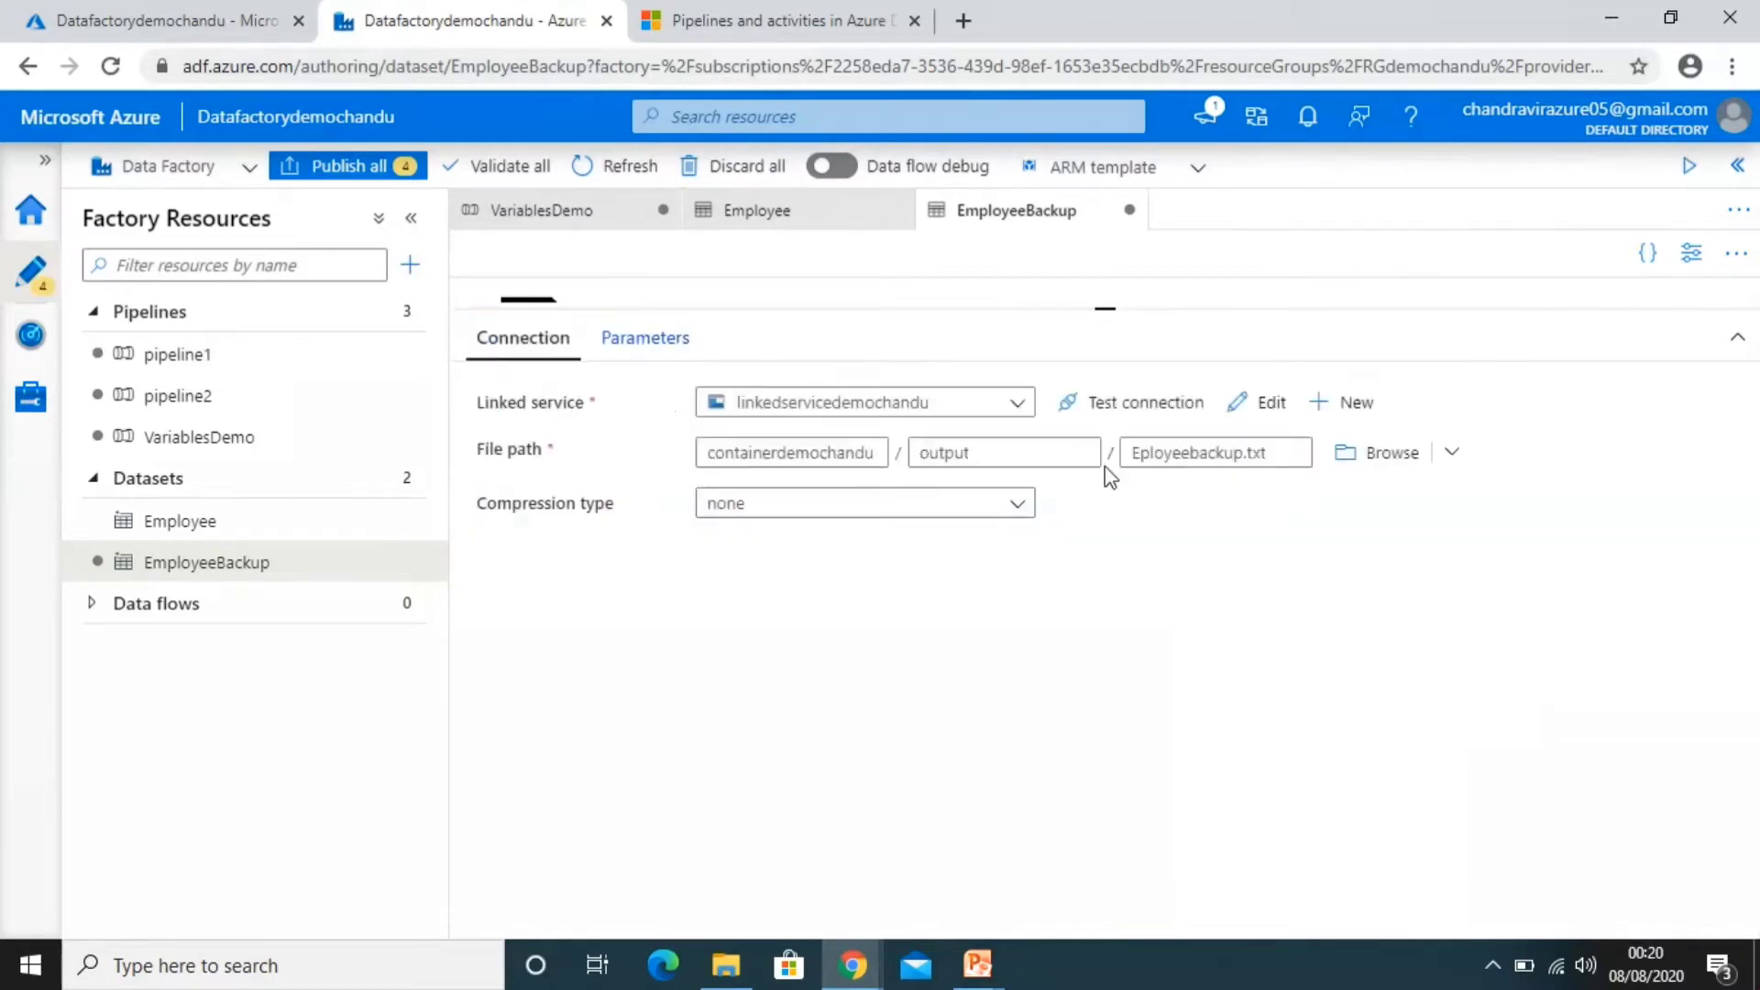
{"action": "left_click", "coordinate": [1280, 455]}
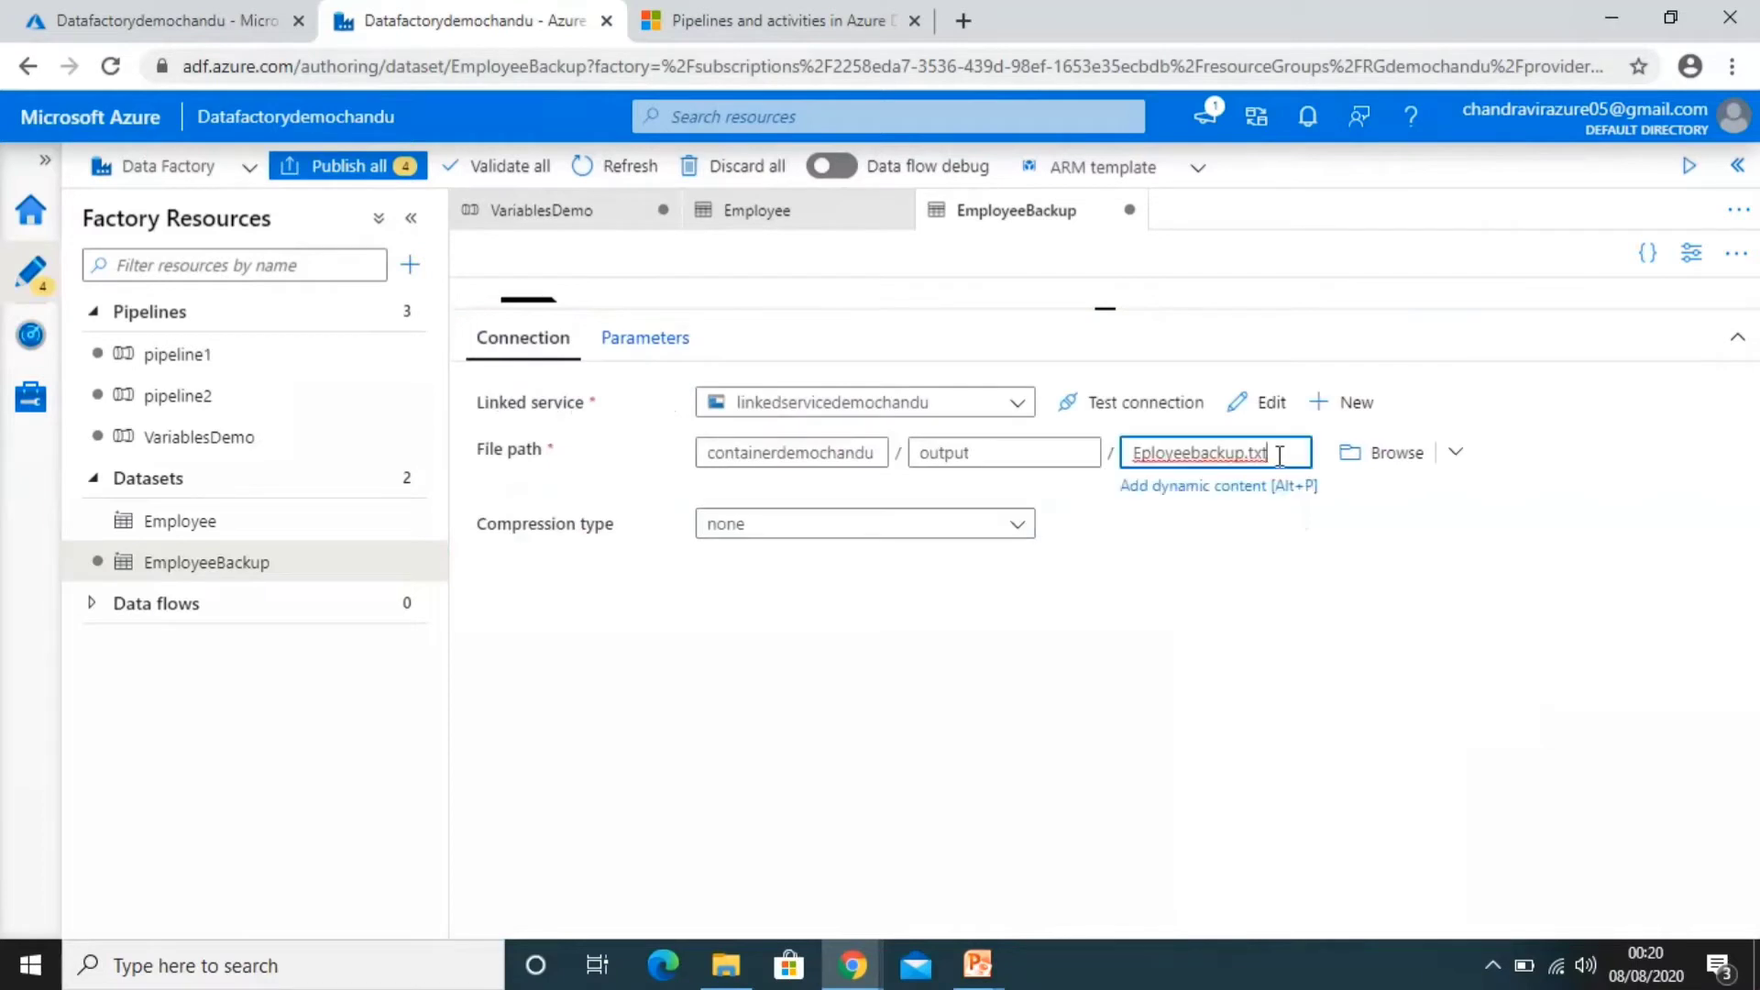
{"action": "left_click", "coordinate": [1233, 487]}
{"action": "left_click", "coordinate": [1055, 814]}
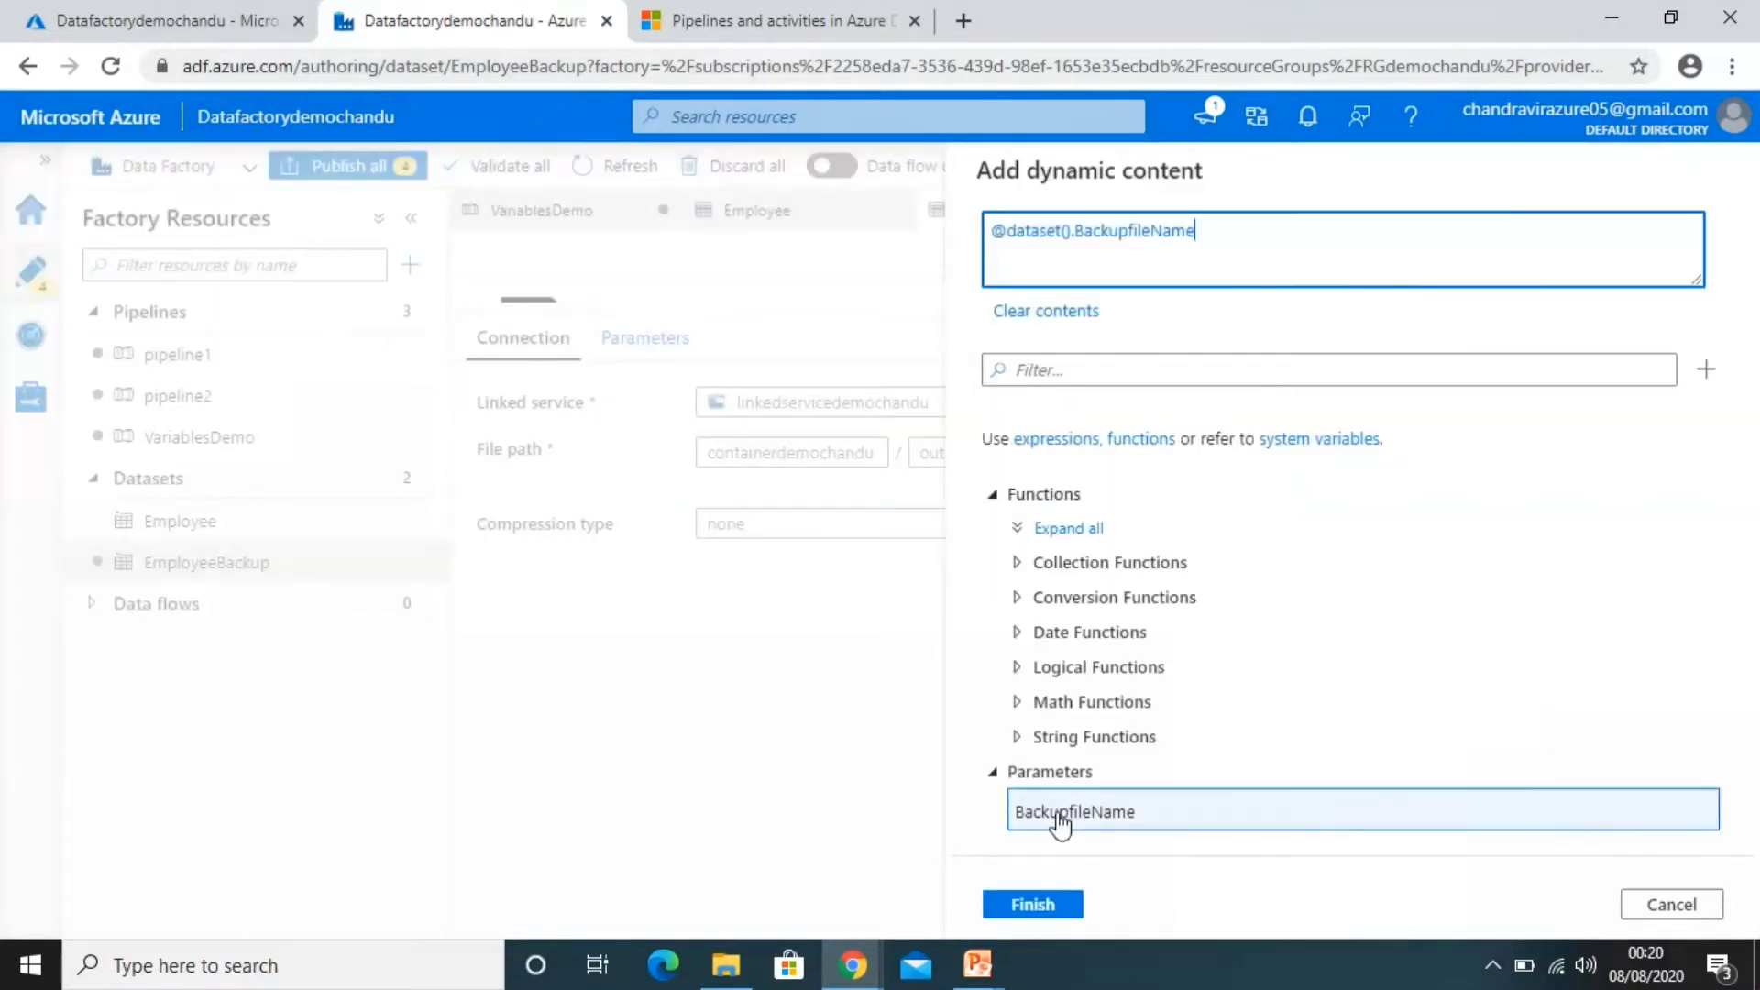
{"action": "left_click", "coordinate": [1041, 906]}
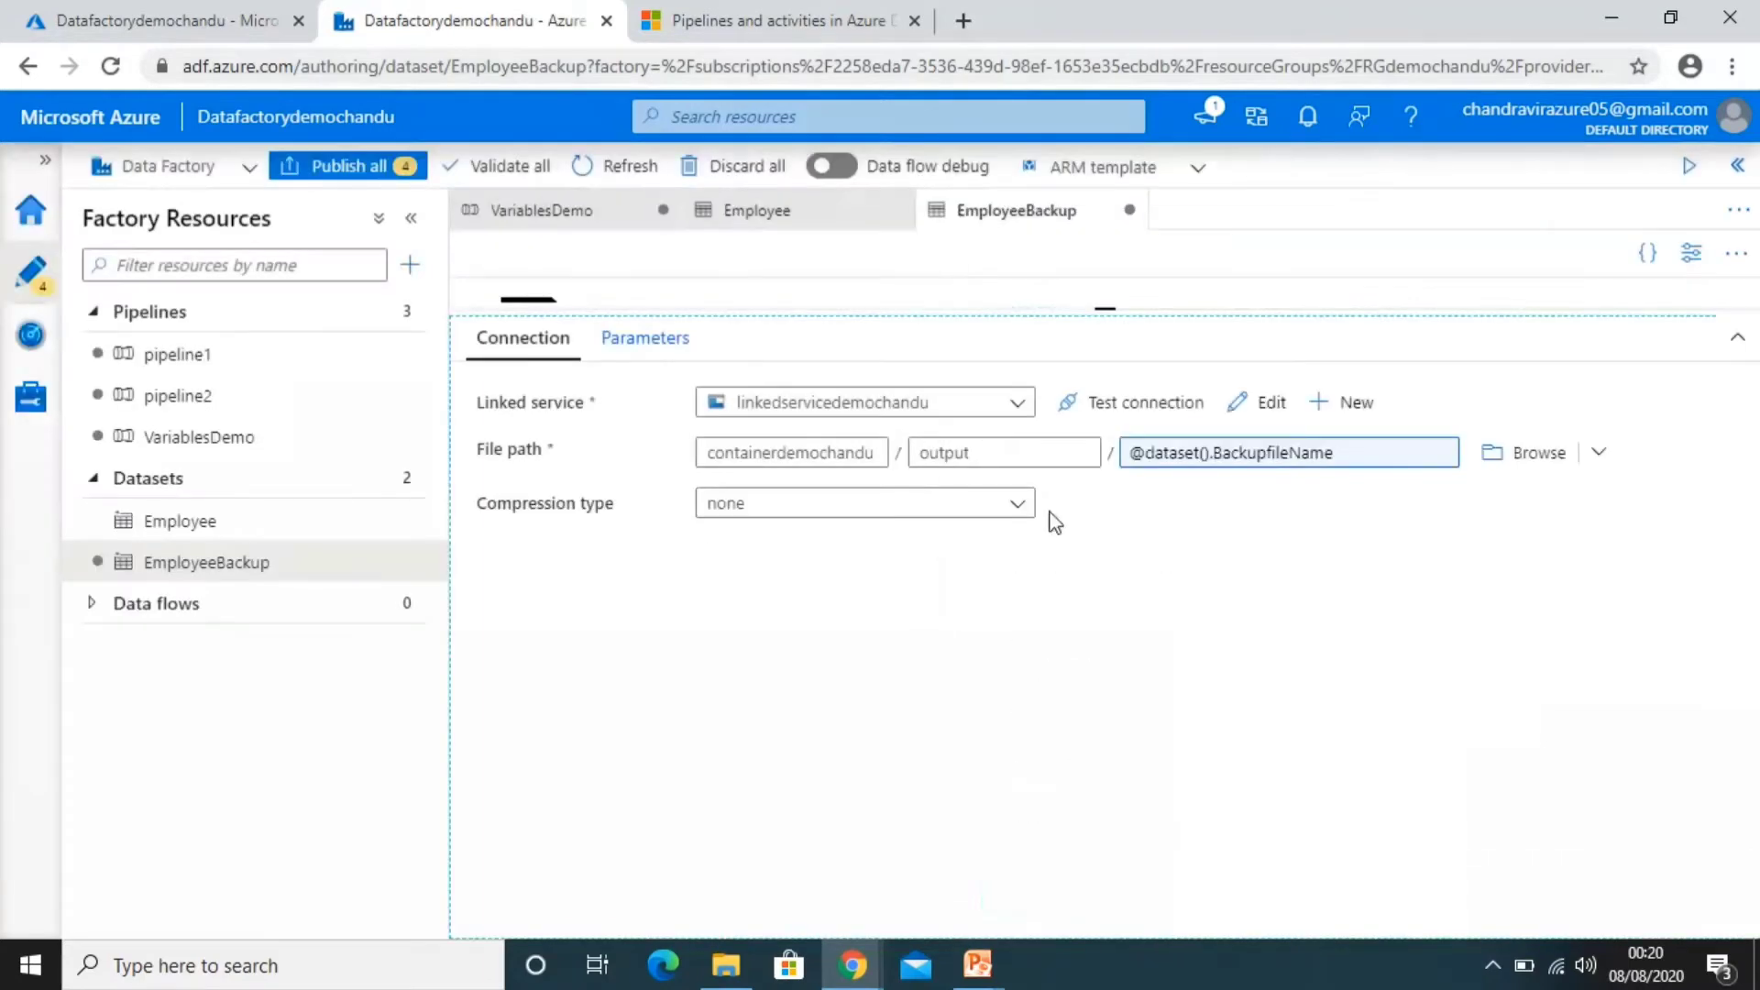
Set the BackupfileName property of Copy data1's sink dataset to EmployeeBackup.txt in the VariablesDemo pipeline
{"action": "left_click", "coordinate": [569, 213]}
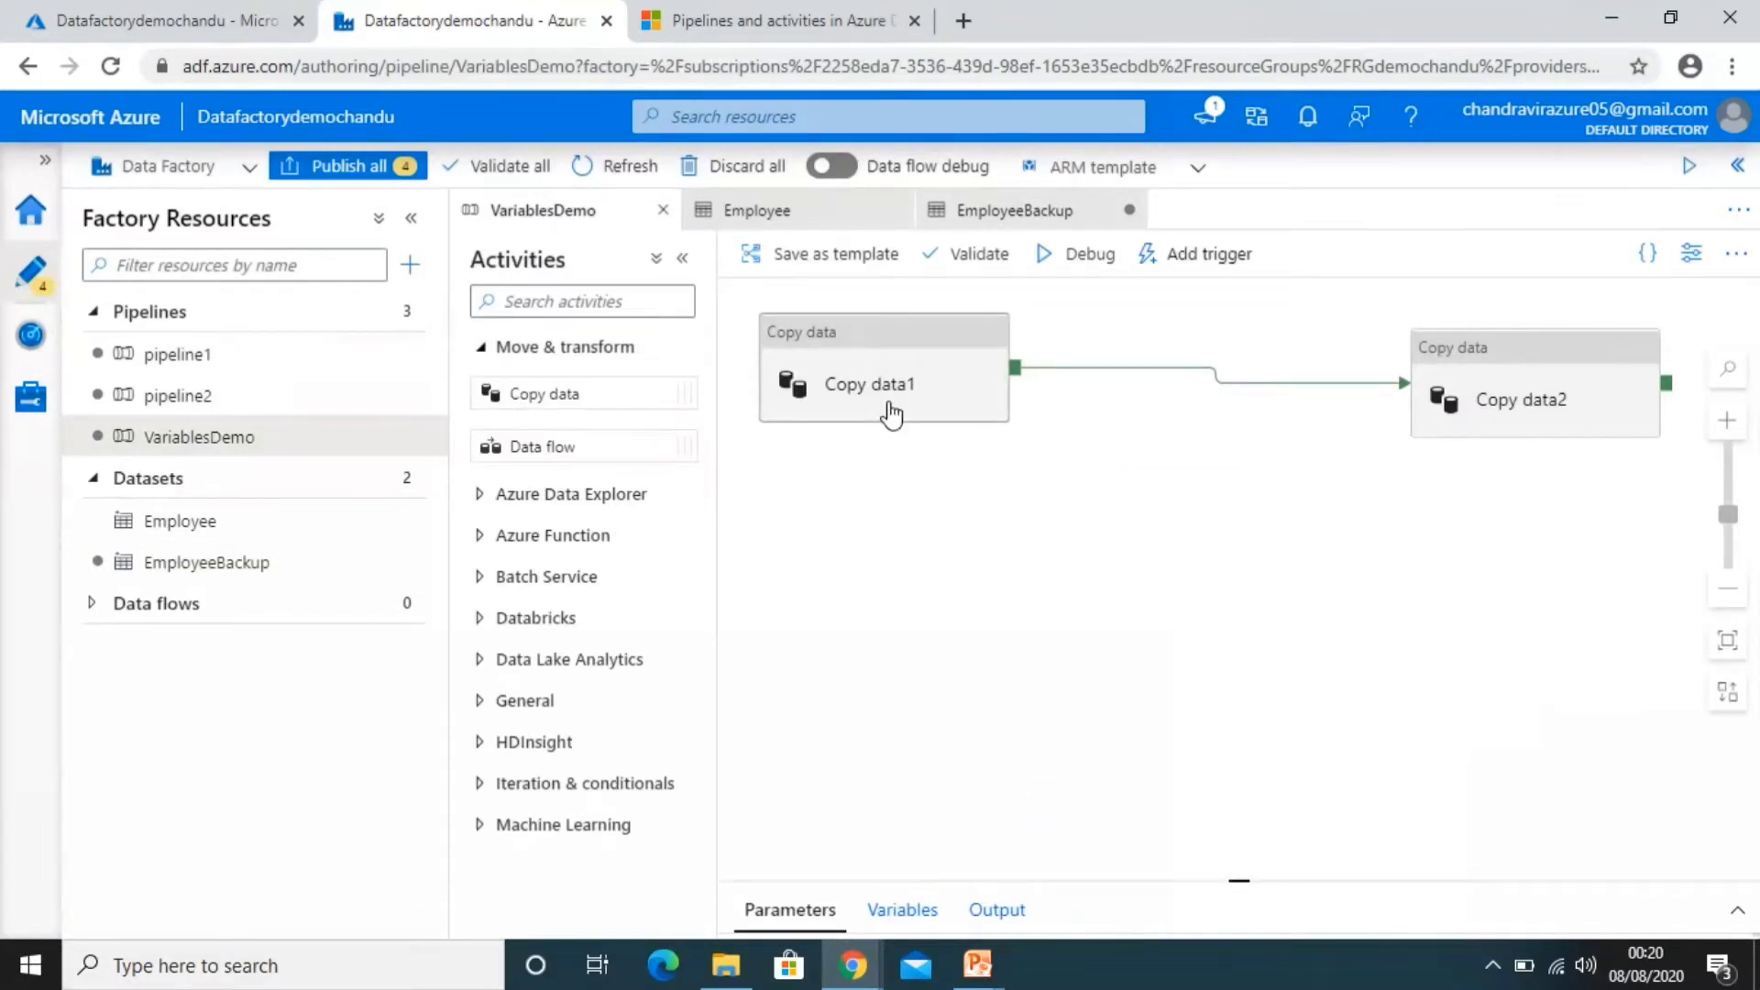
{"action": "left_click_drag", "start_coordinate": [889, 408], "coordinate": [888, 404]}
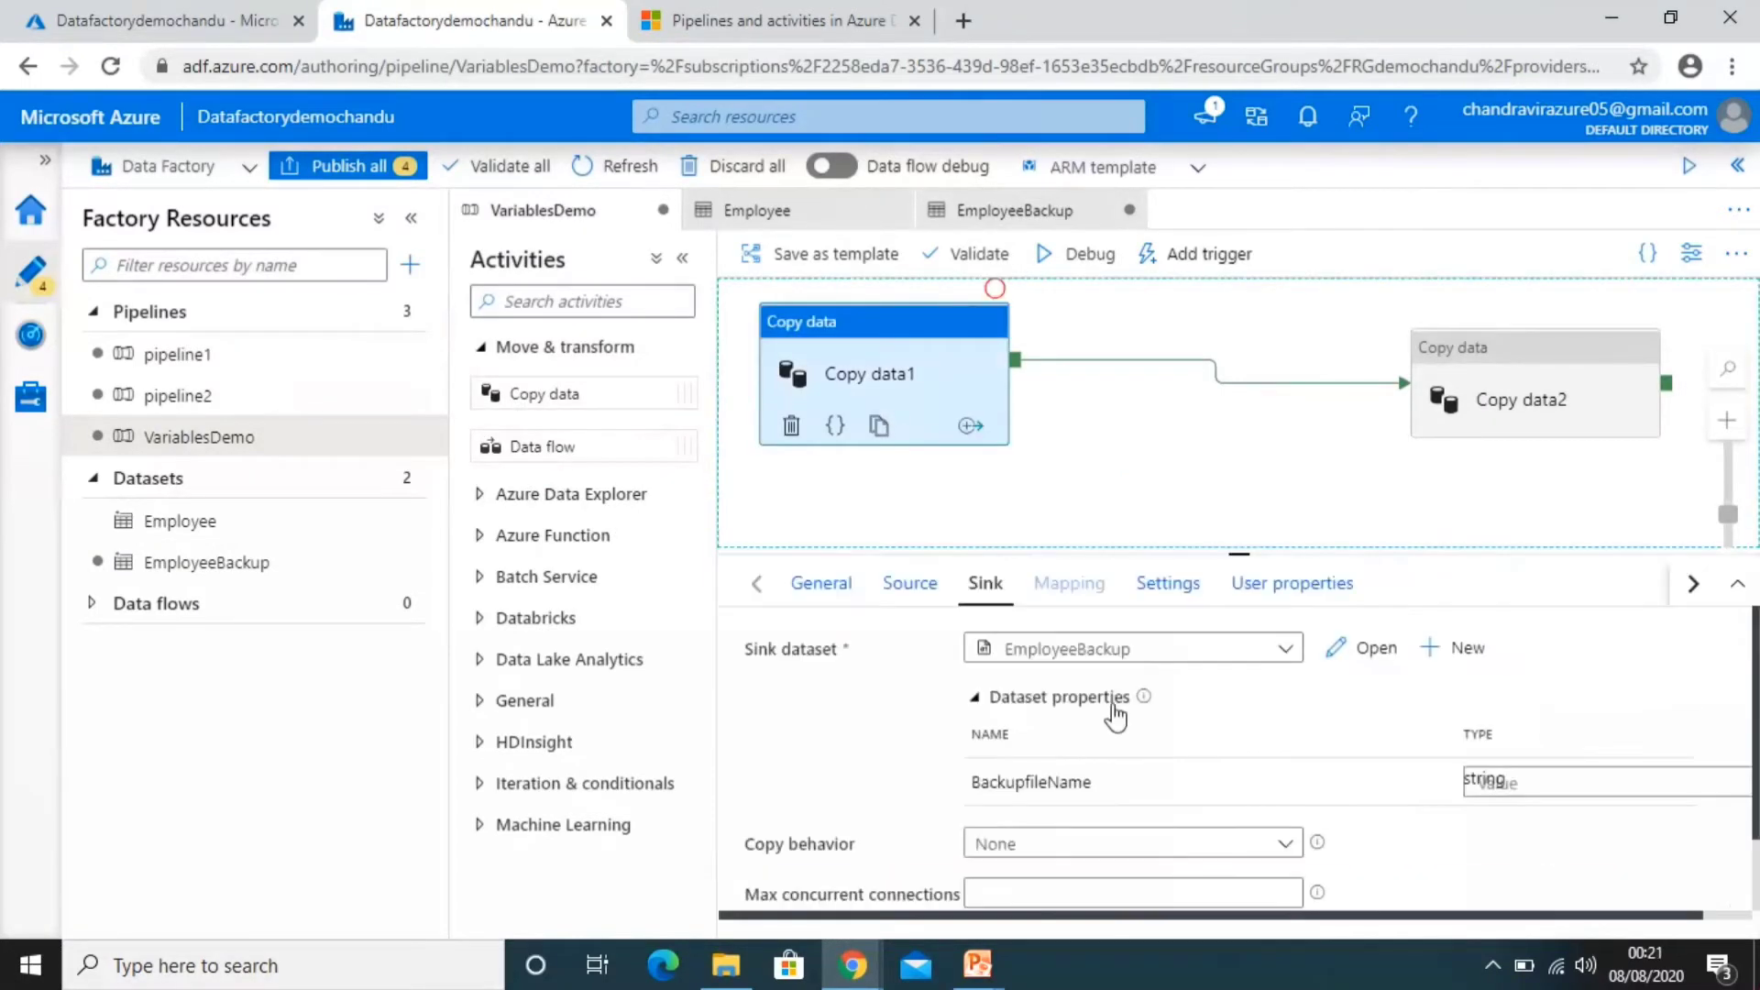
{"action": "left_click", "coordinate": [1555, 781]}
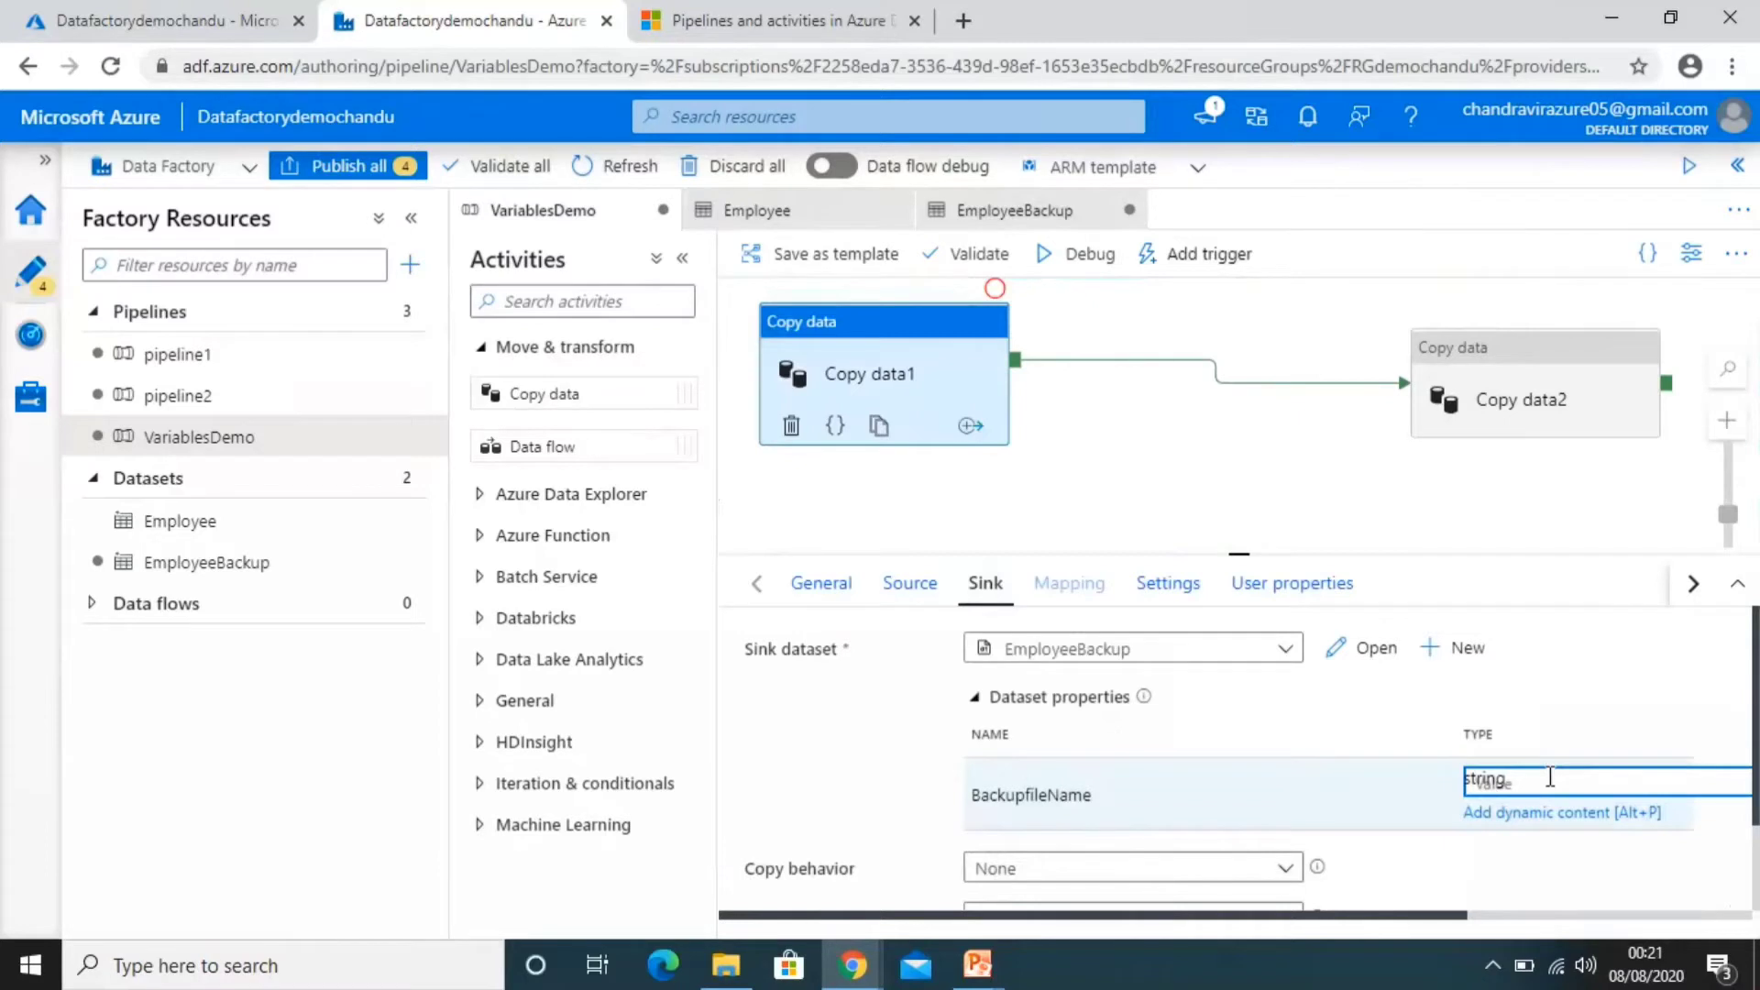
{"action": "type", "text": "Employee"}
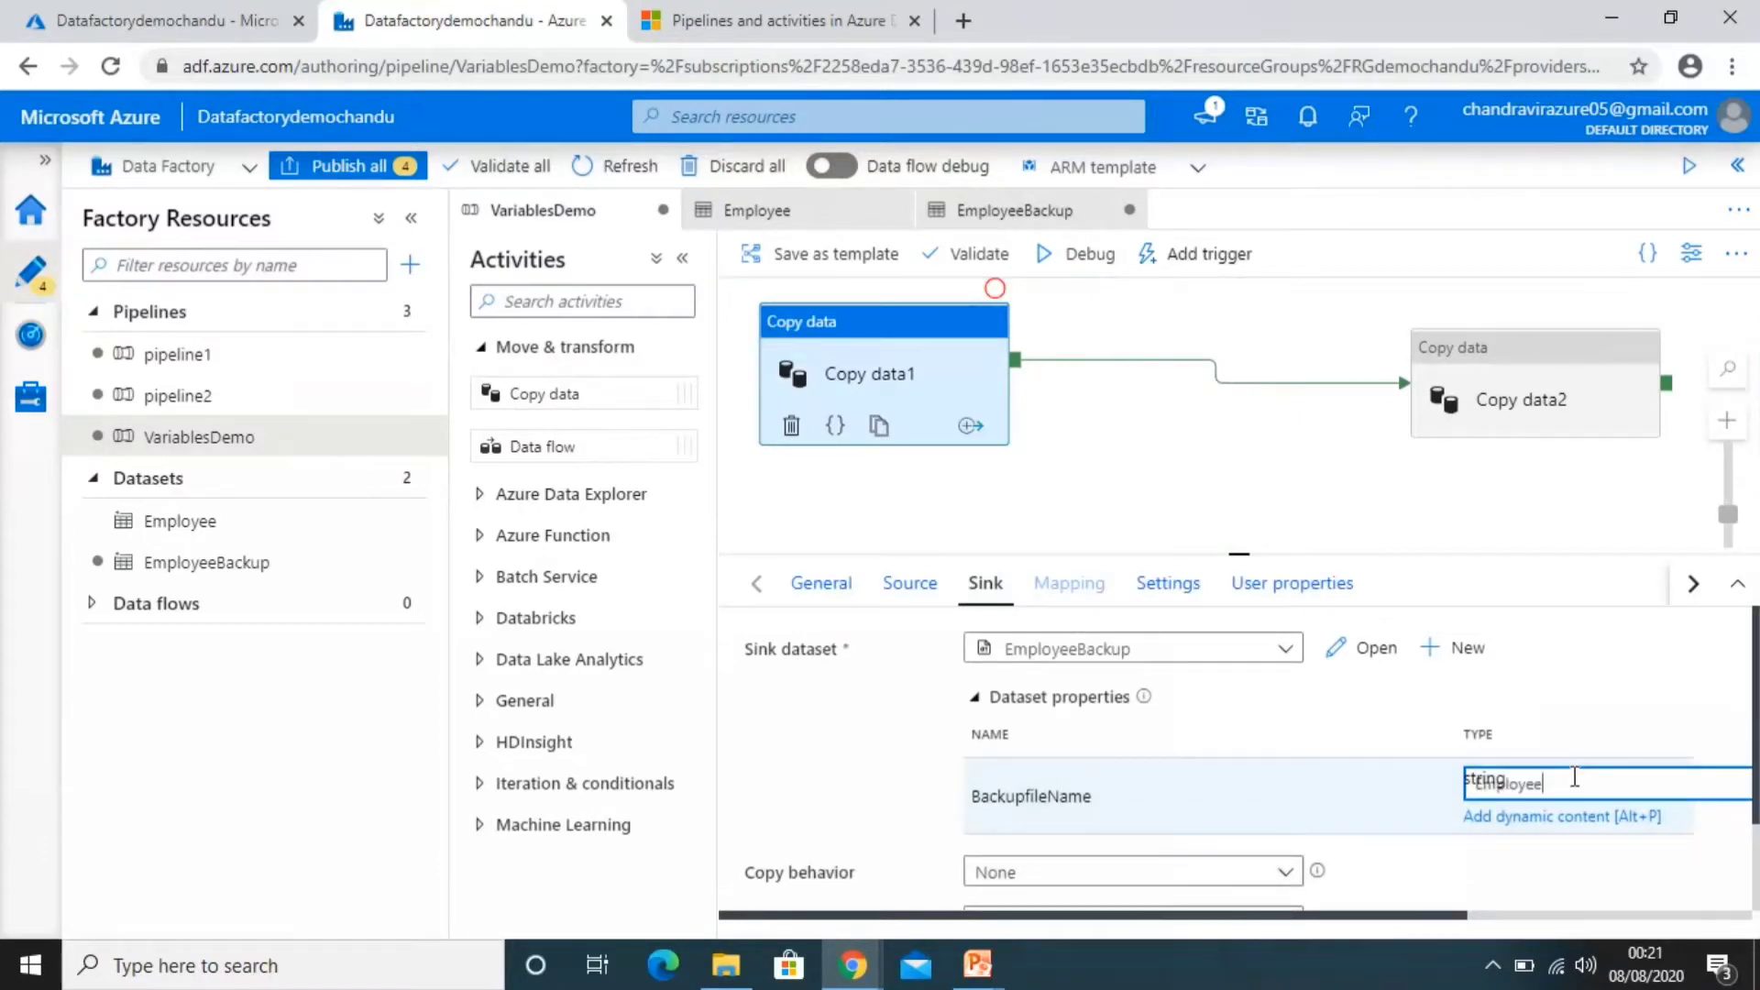
{"action": "type", "text": "Backup.txt"}
{"action": "left_click", "coordinate": [1458, 492]}
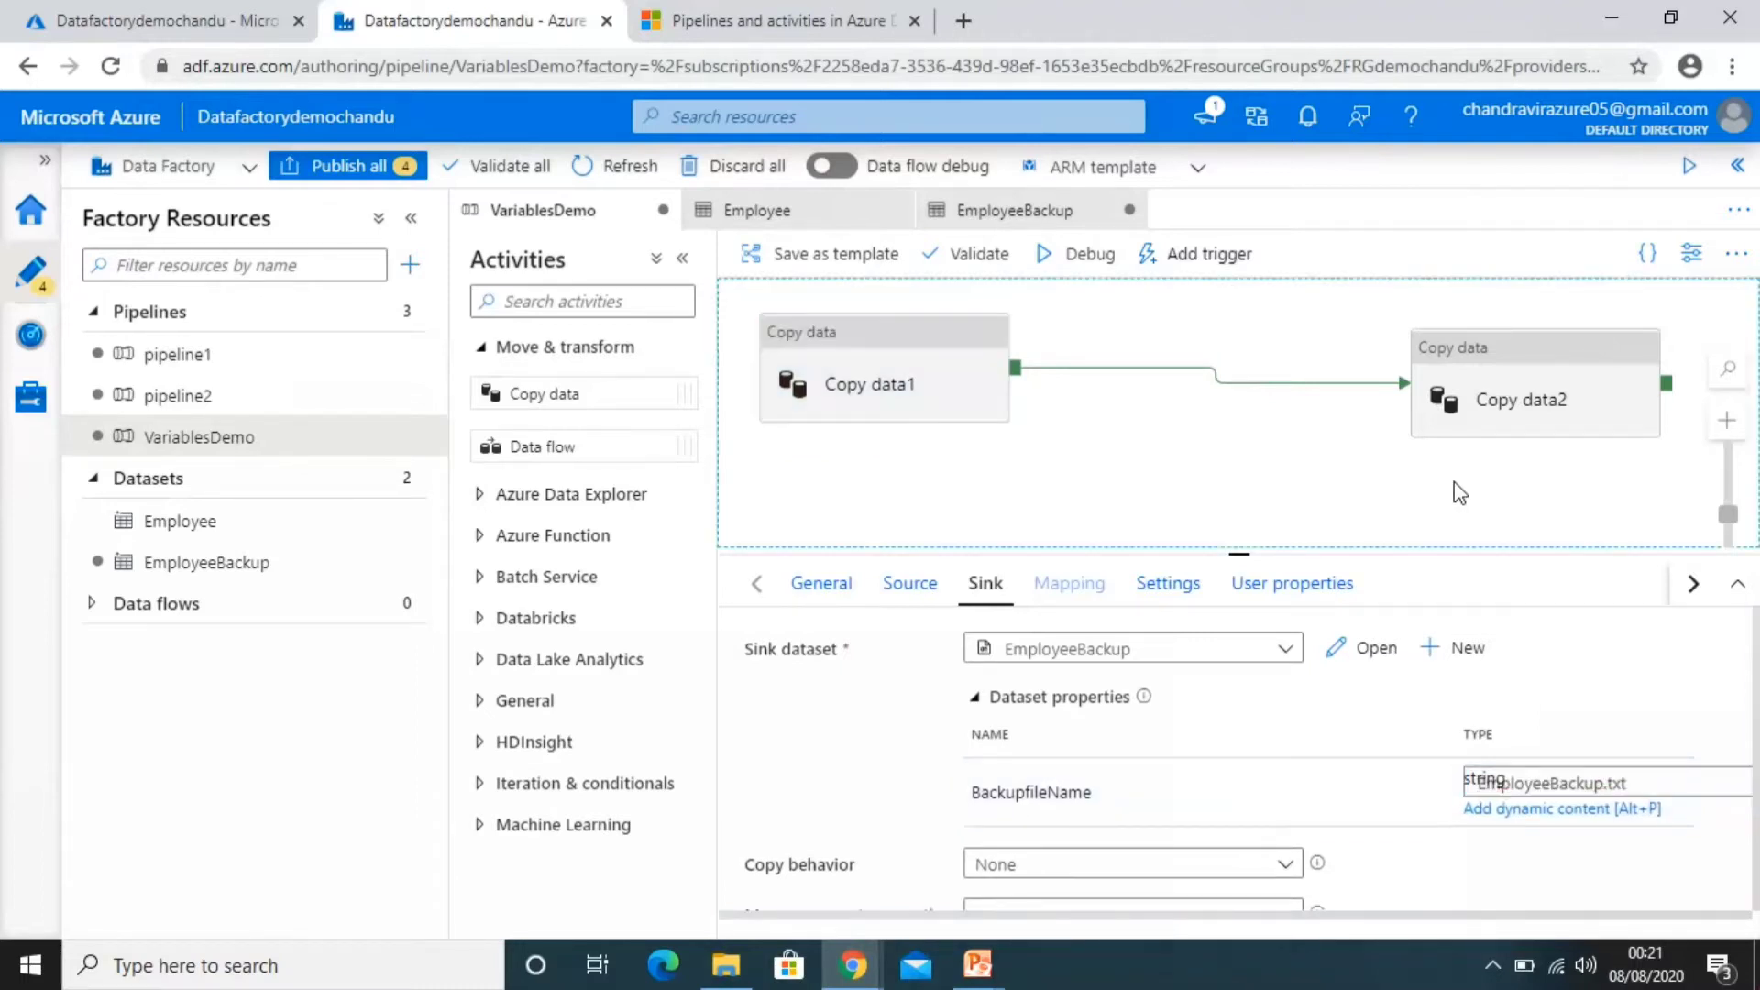
Set the BackupfileName property of Copy data2's sink dataset to BackupFileName2.txt
{"action": "left_click", "coordinate": [1483, 404]}
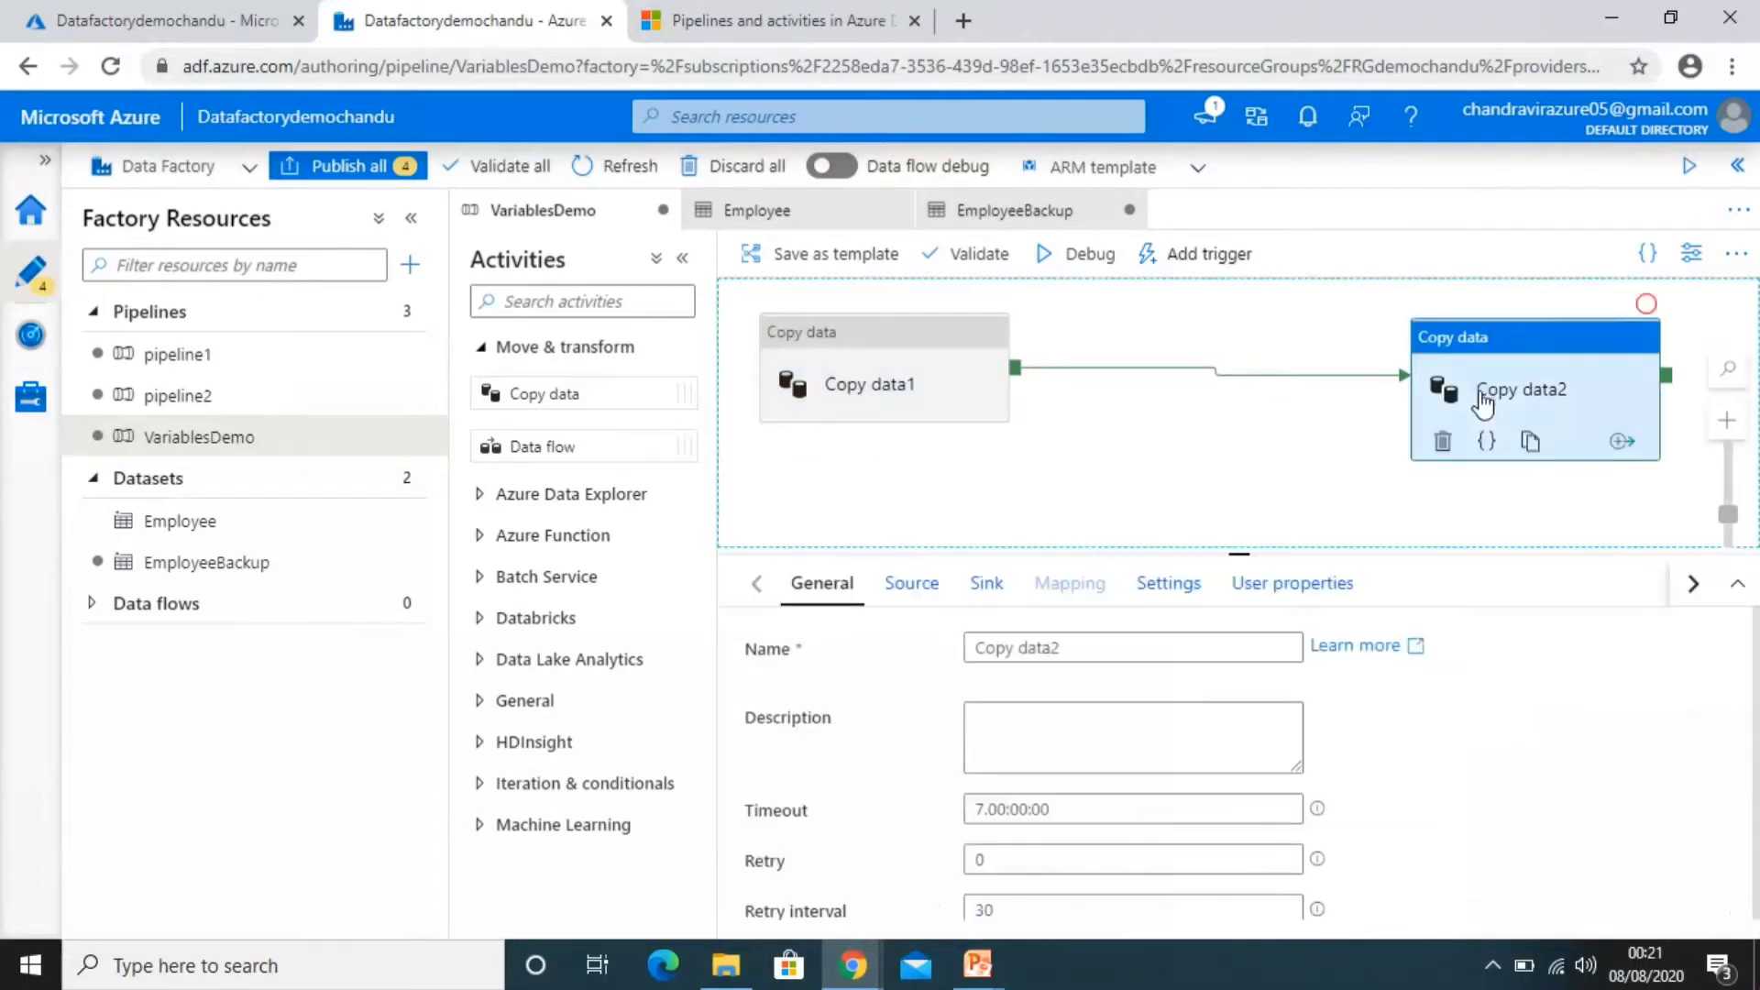
{"action": "left_click", "coordinate": [987, 587]}
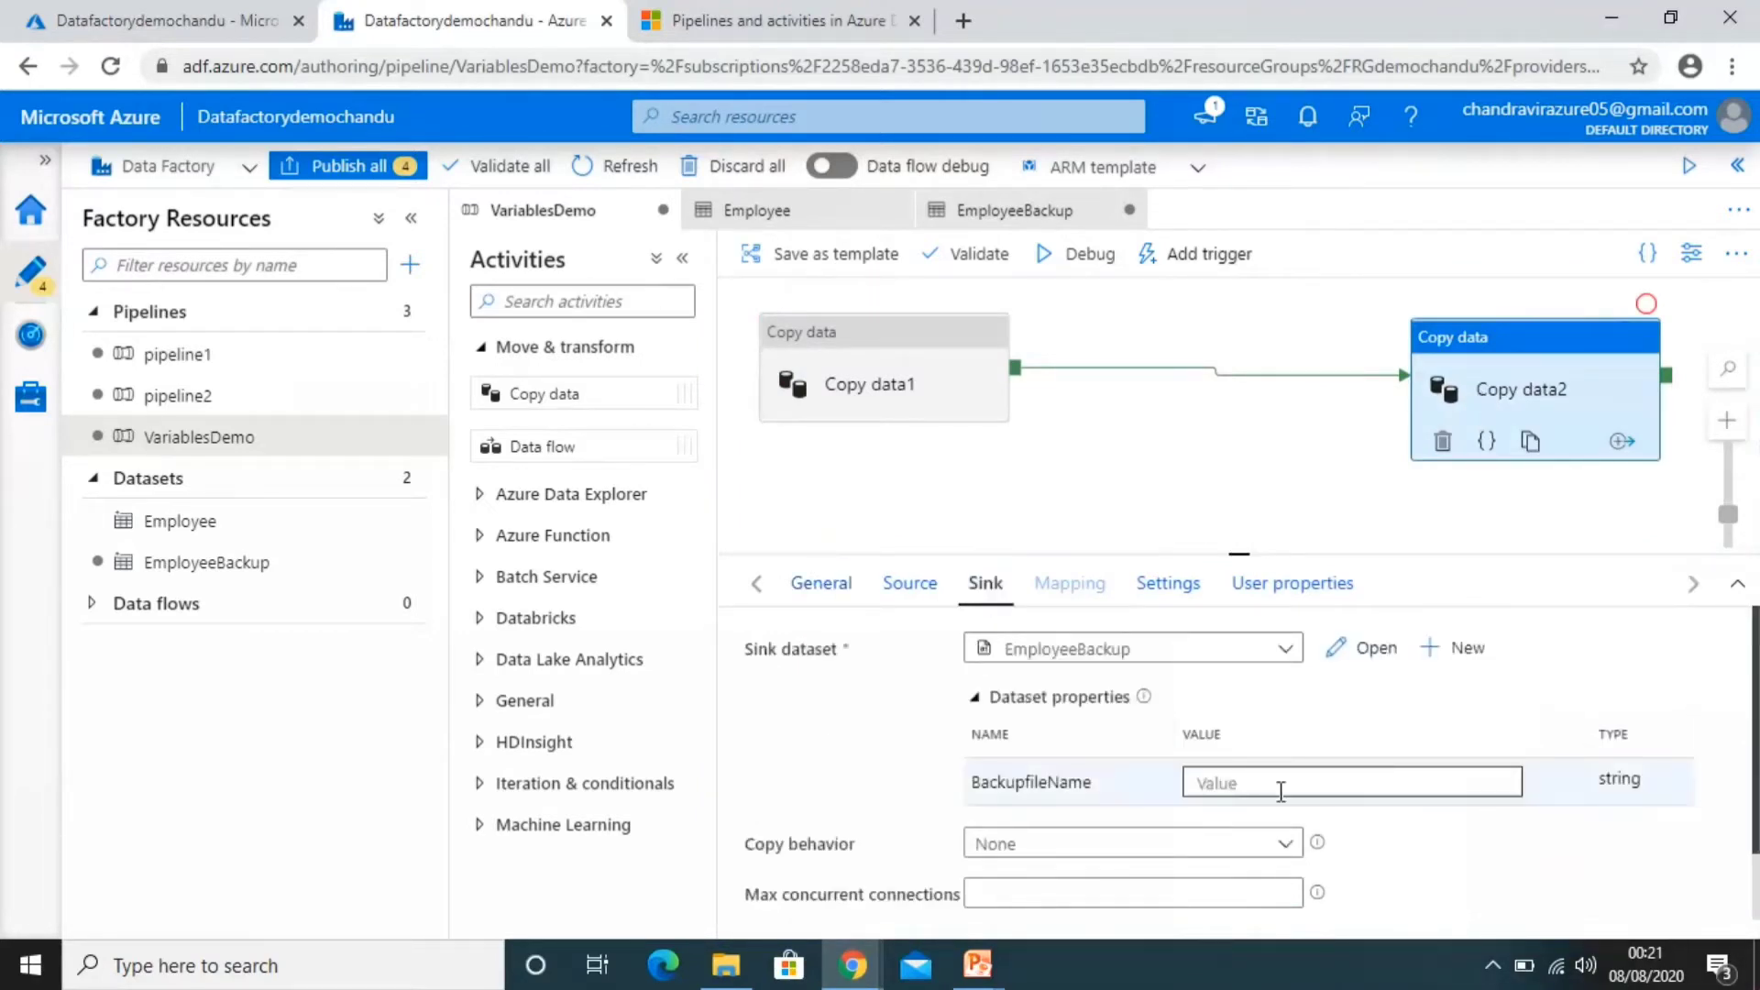
{"action": "left_click", "coordinate": [1281, 790]}
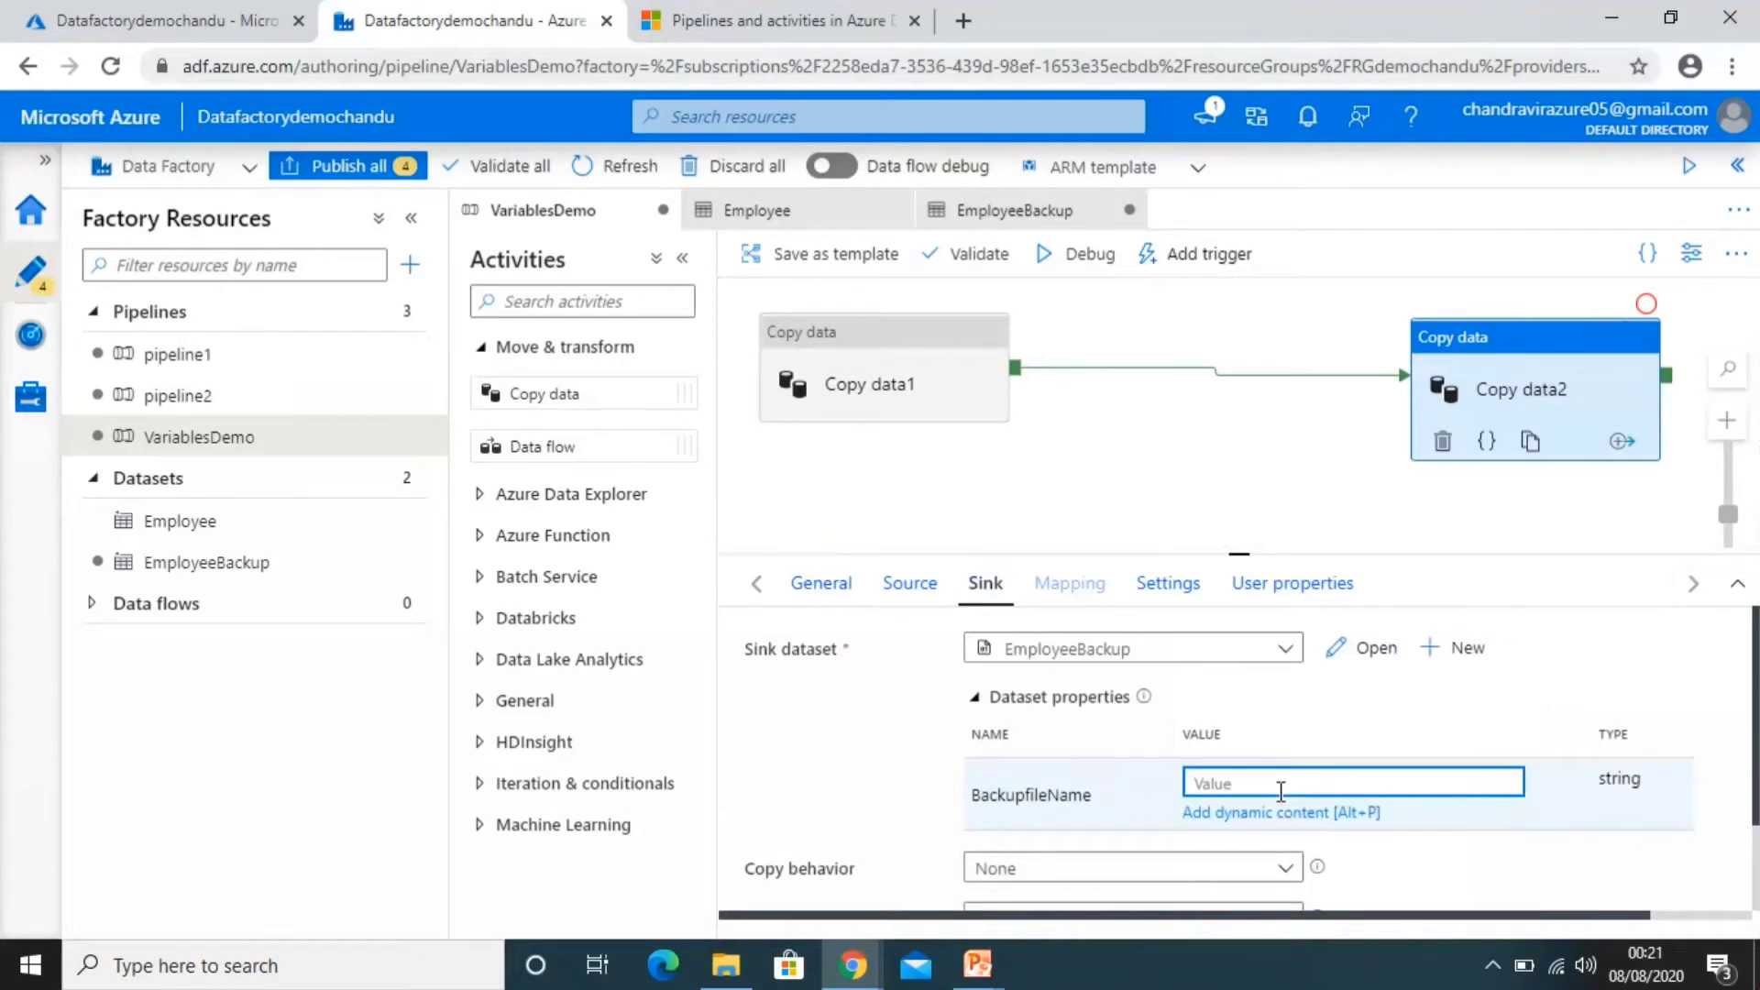
{"action": "type", "text": "BackupFile"}
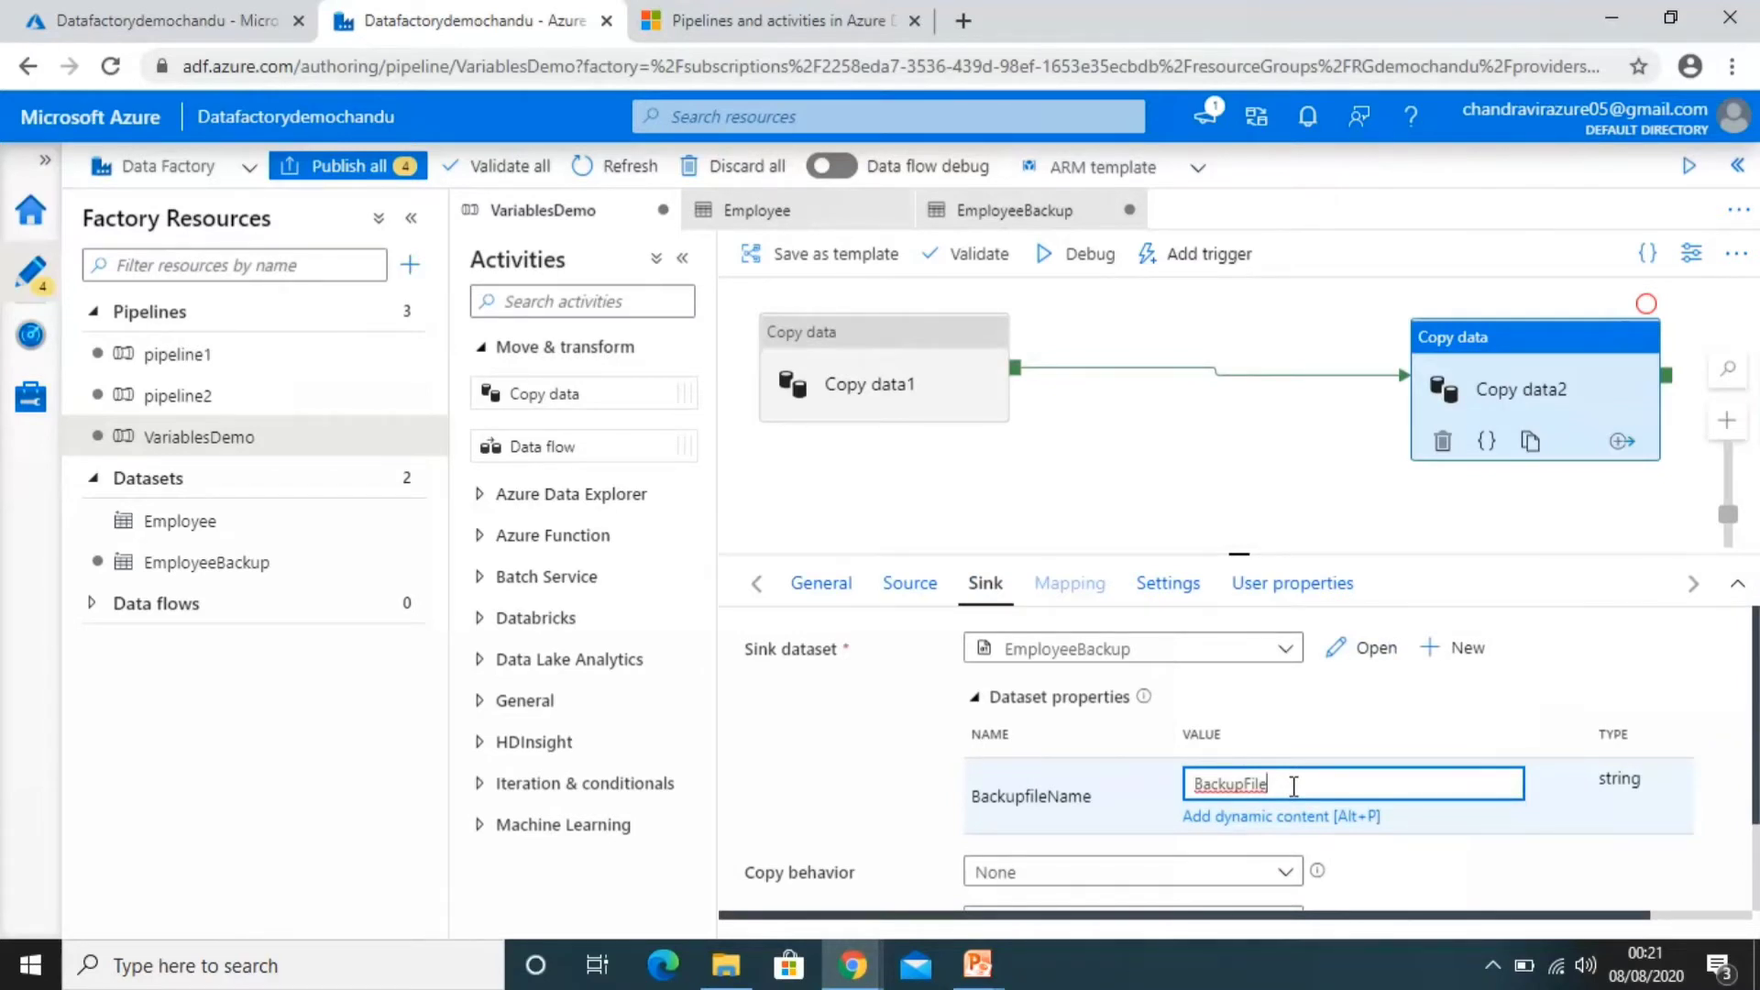
{"action": "type", "text": "NAme"}
{"action": "left_click", "coordinate": [1288, 786]}
{"action": "key", "text": "BackSpace"}
{"action": "type", "text": "a"}
{"action": "type", "text": "."}
{"action": "type", "text": ".txt"}
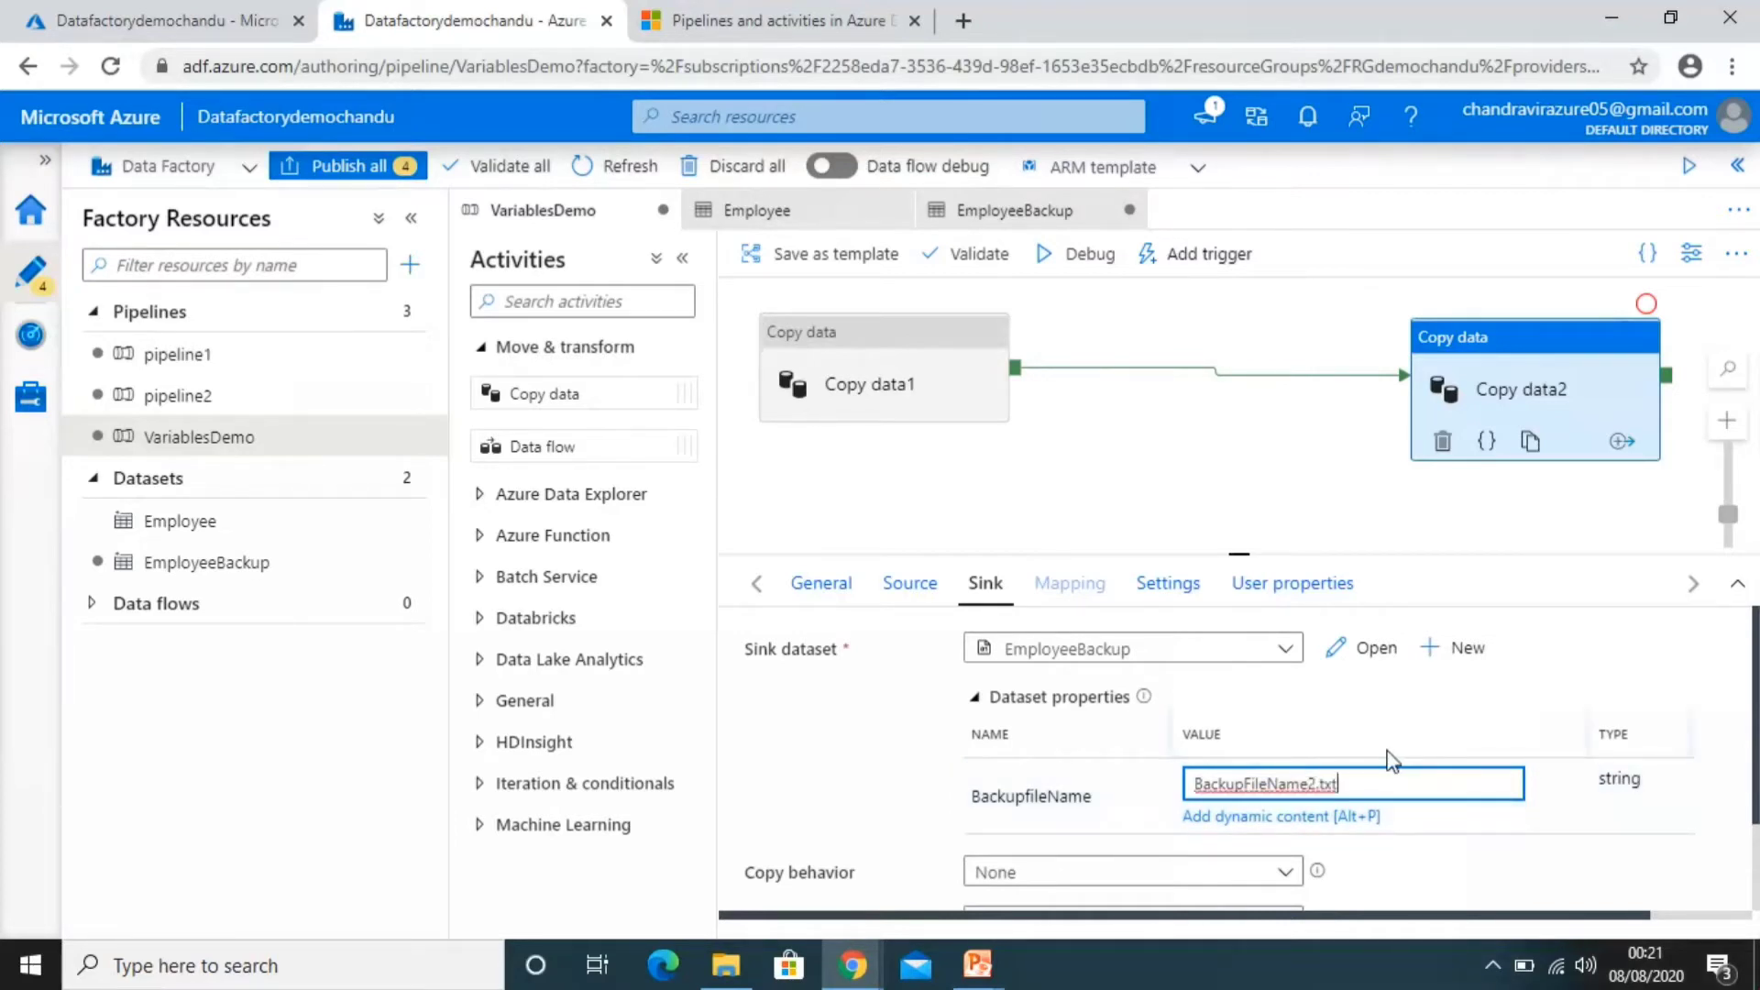
Run the VariablesDemo pipeline in debug mode and refresh its run status
{"action": "left_click", "coordinate": [950, 493]}
{"action": "left_click", "coordinate": [1071, 263]}
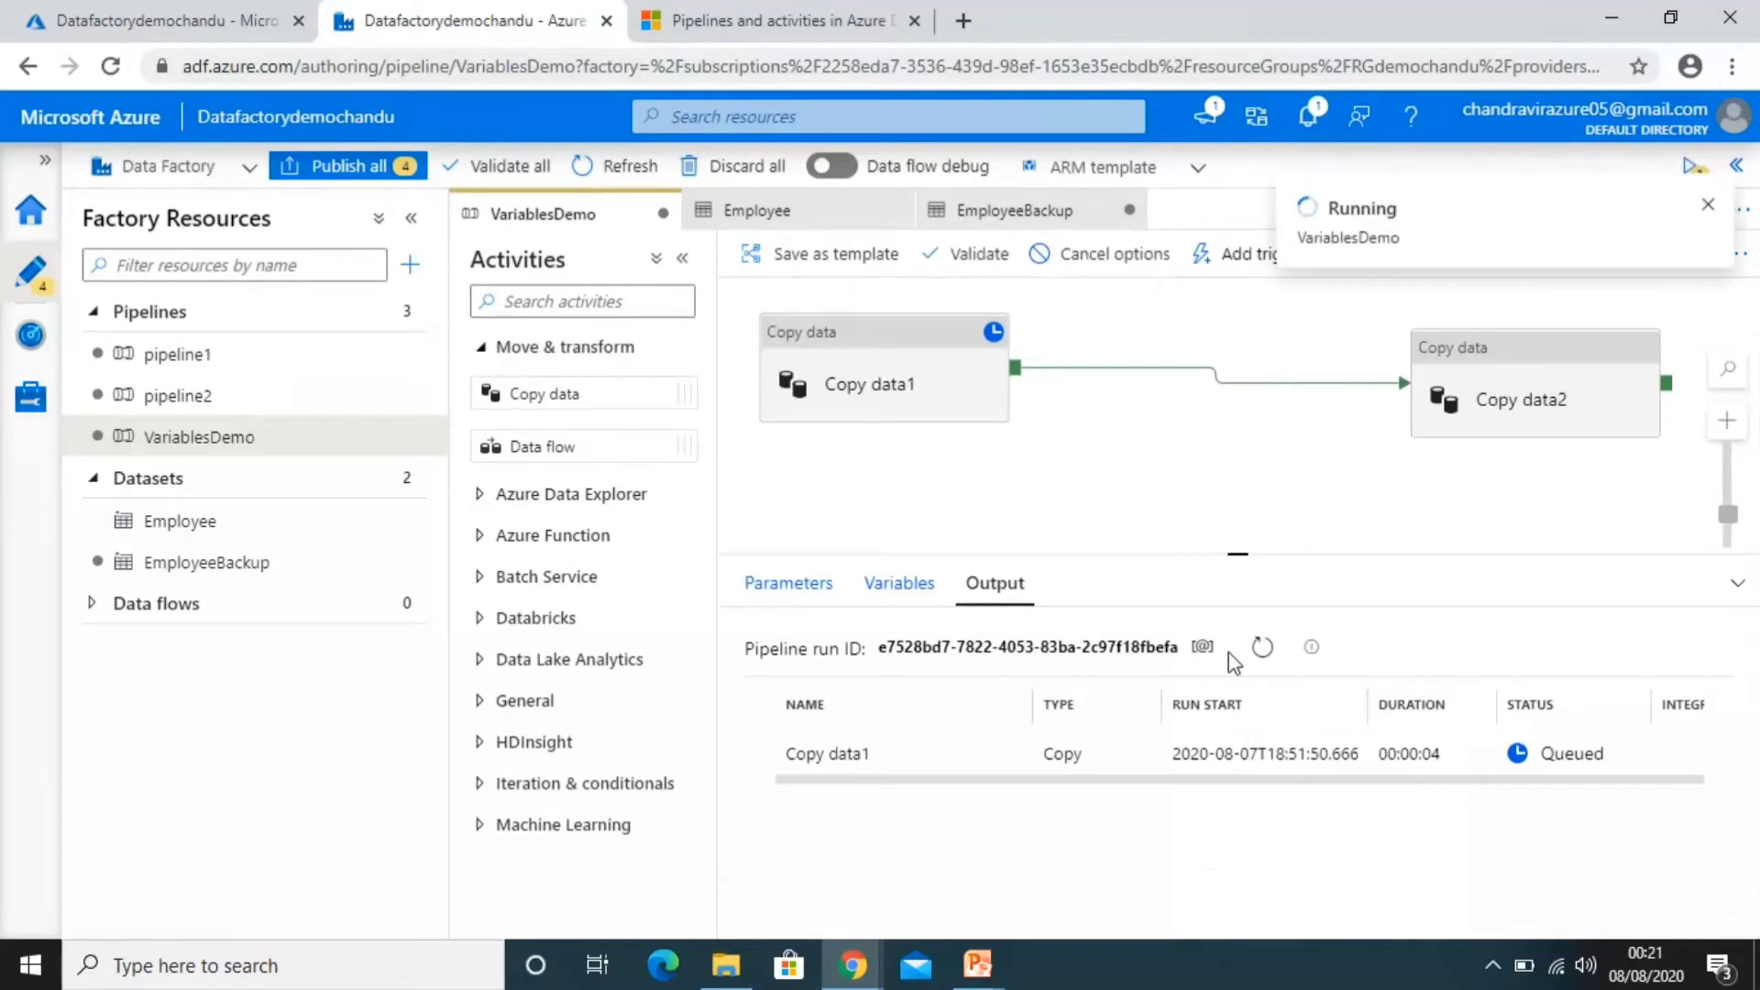
{"action": "left_click", "coordinate": [1263, 648]}
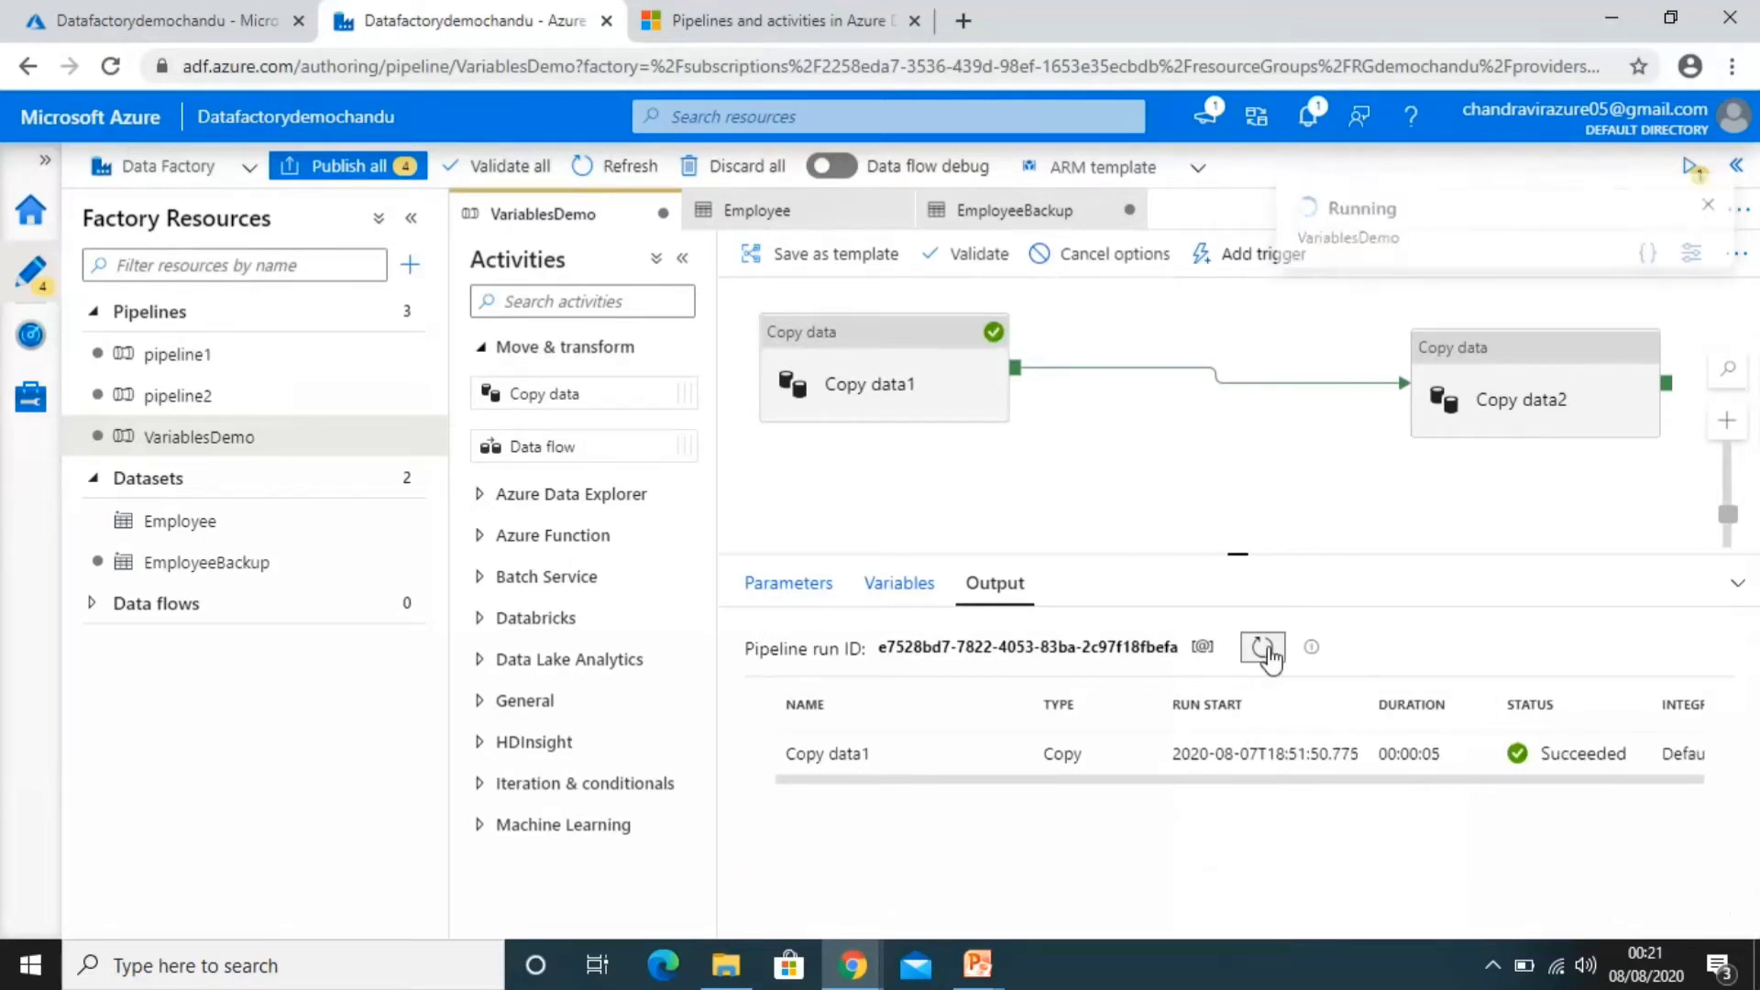
Switch to the Azure portal and examine the input and output folders of containerdemochandu in the sademochandu storage account
{"action": "left_click", "coordinate": [184, 15]}
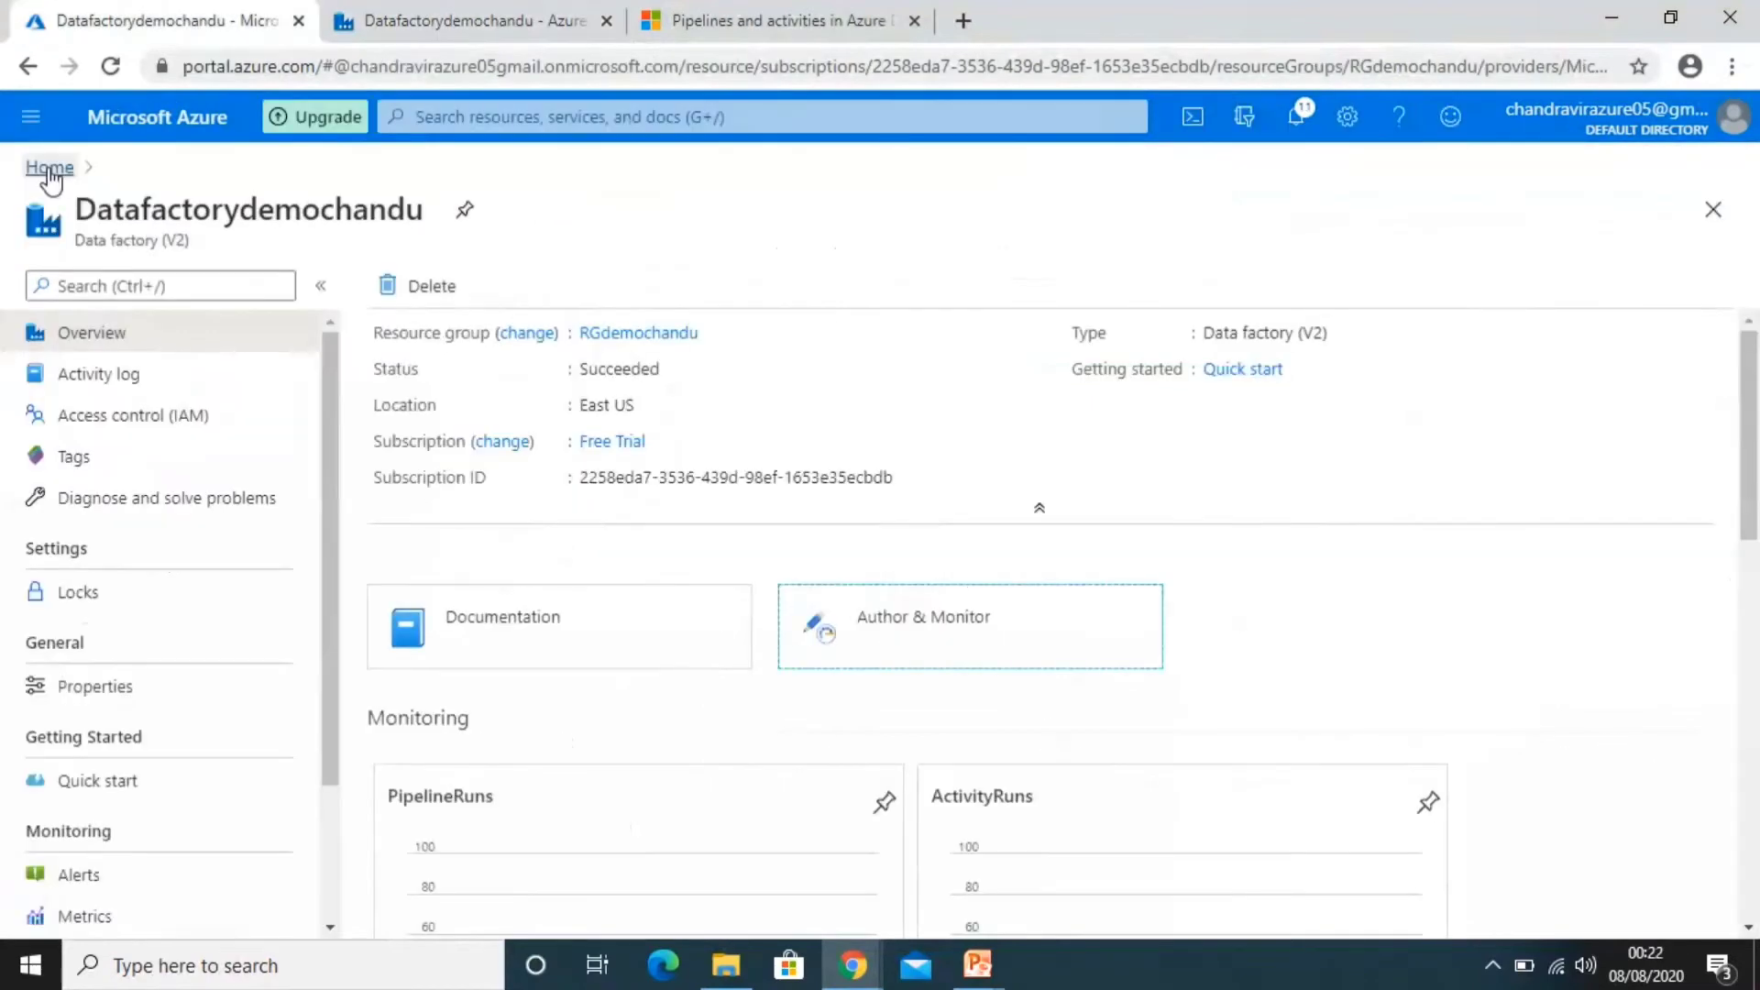
{"action": "left_click", "coordinate": [50, 169]}
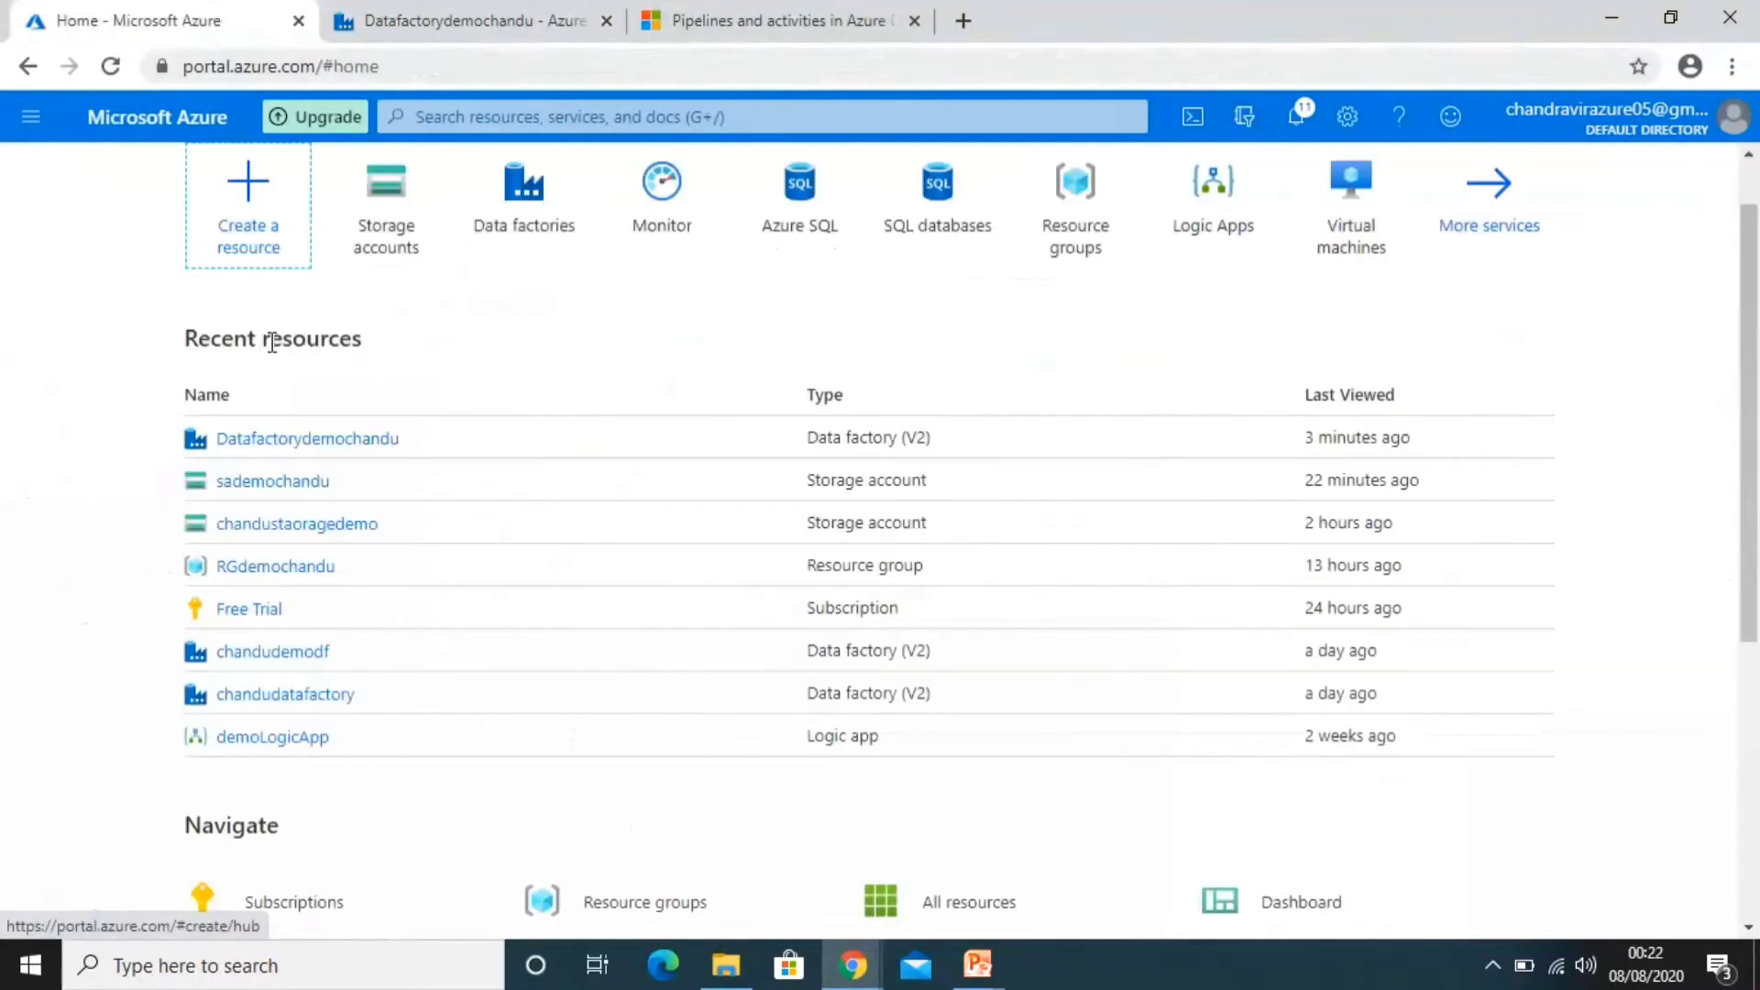
{"action": "left_click", "coordinate": [271, 484]}
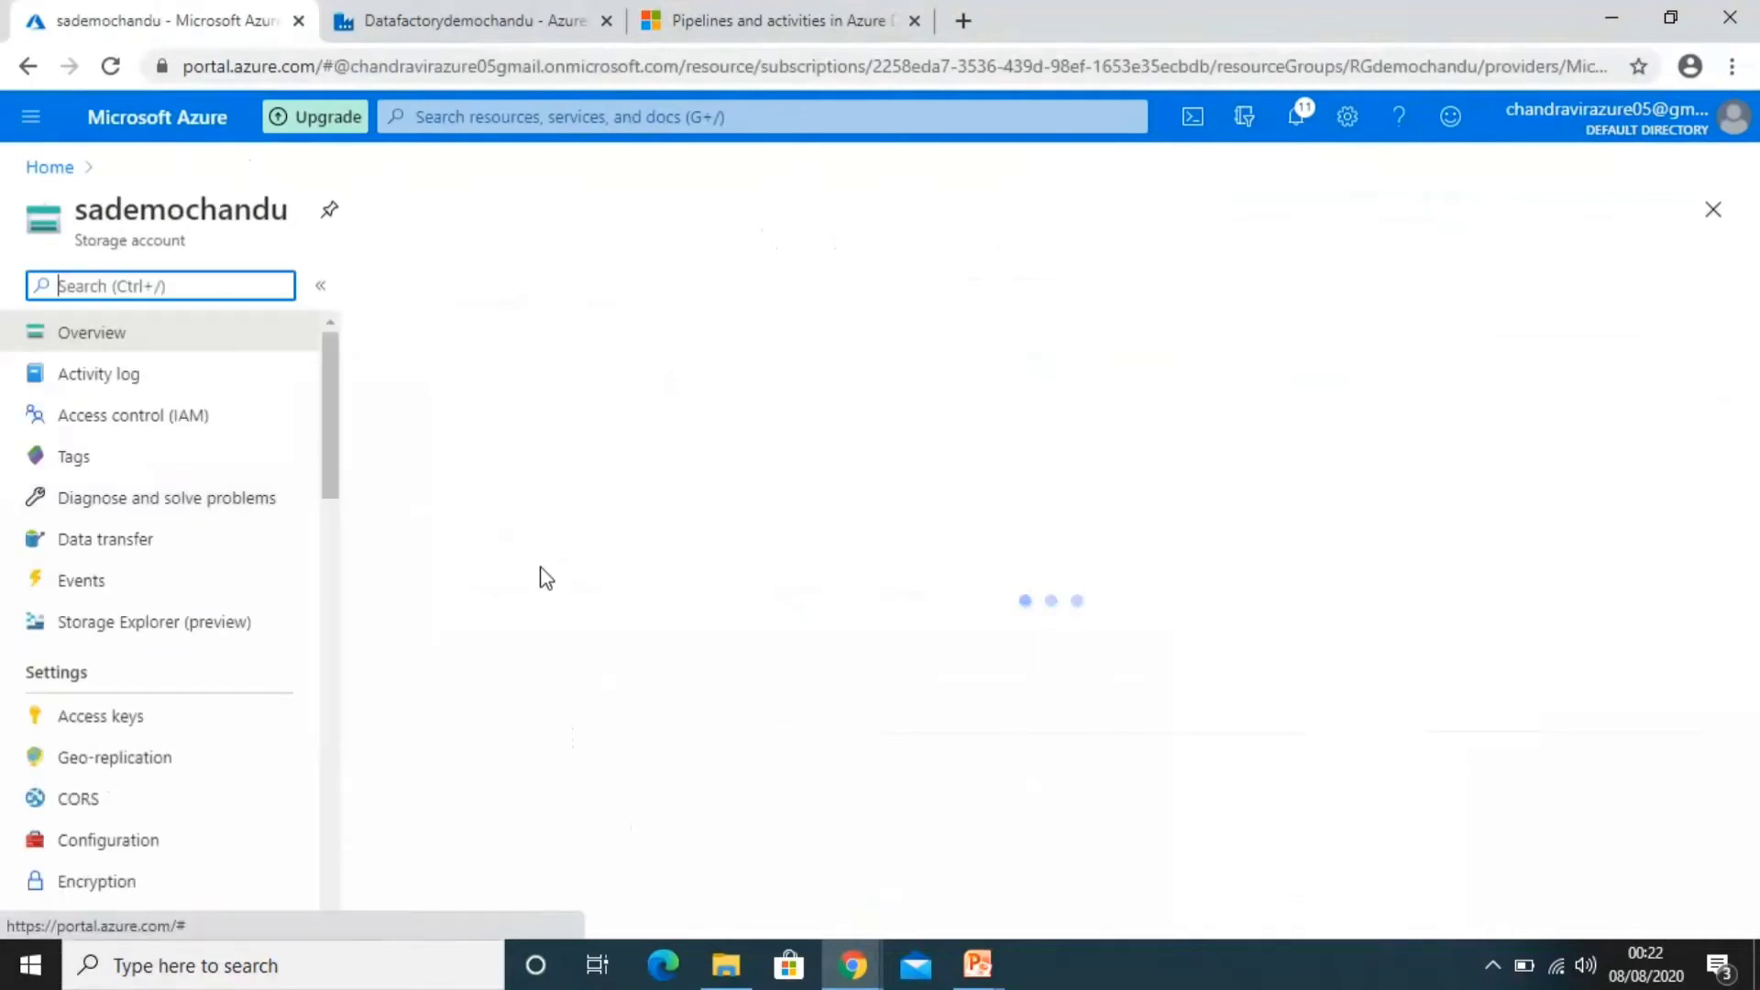
{"action": "left_click", "coordinate": [495, 738]}
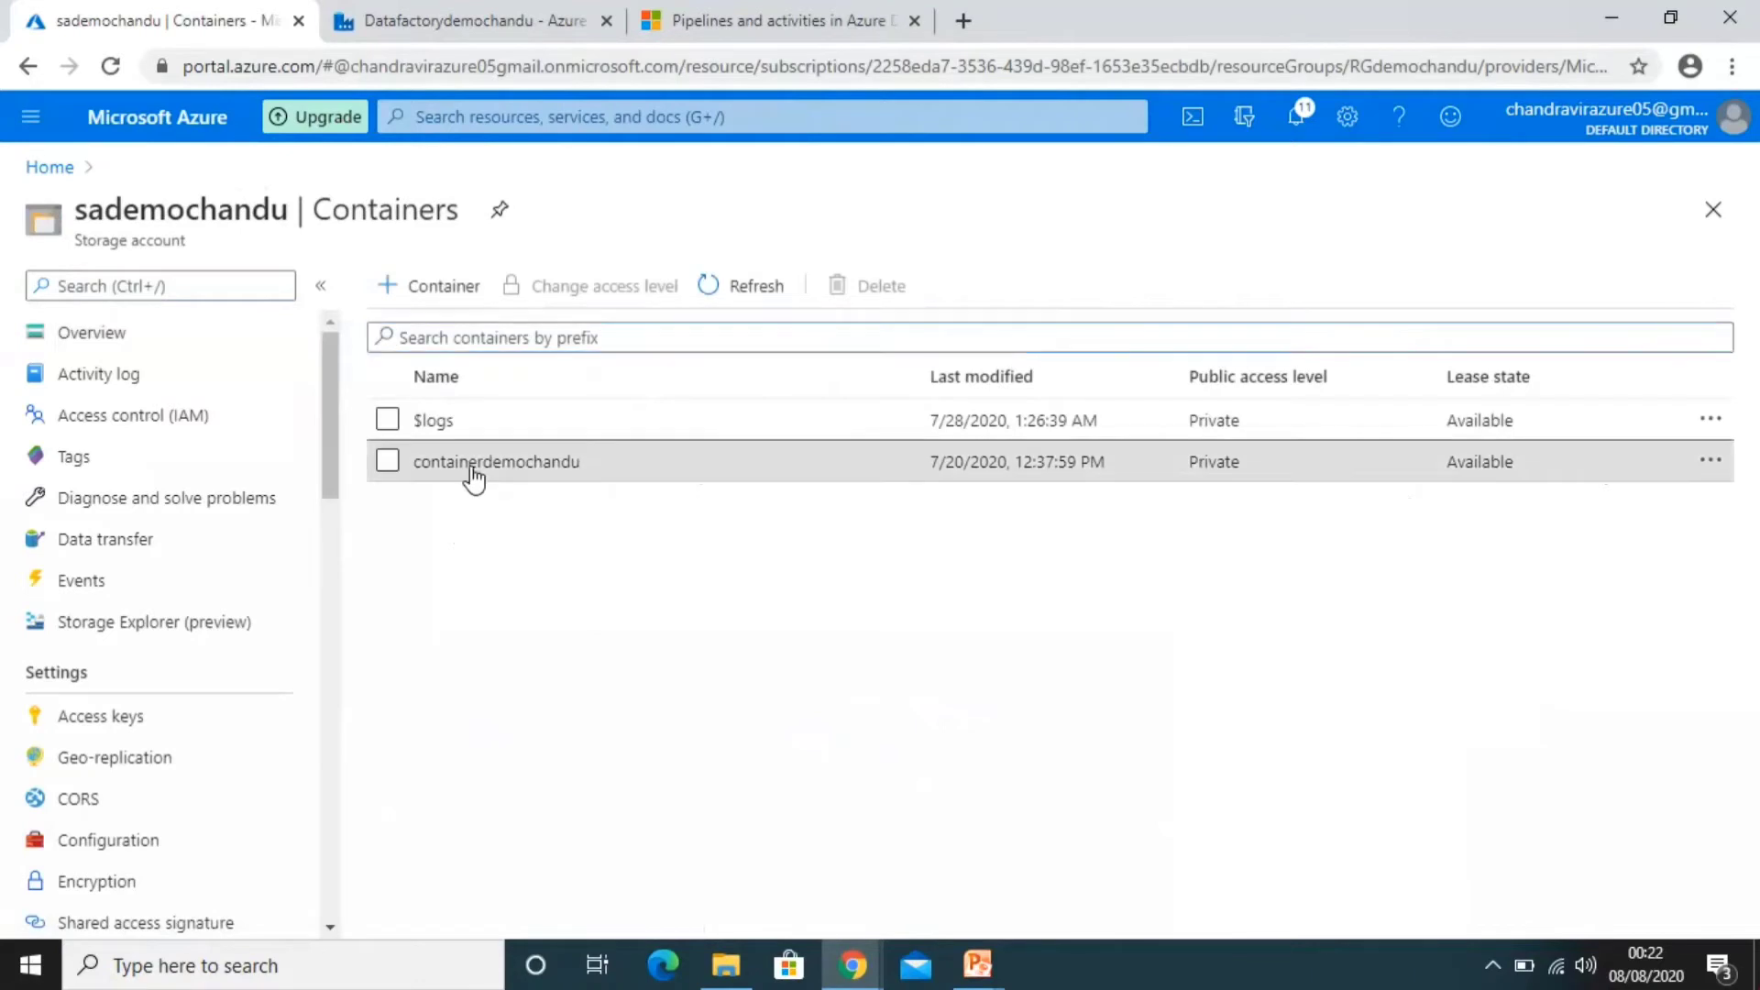
{"action": "left_click", "coordinate": [472, 465]}
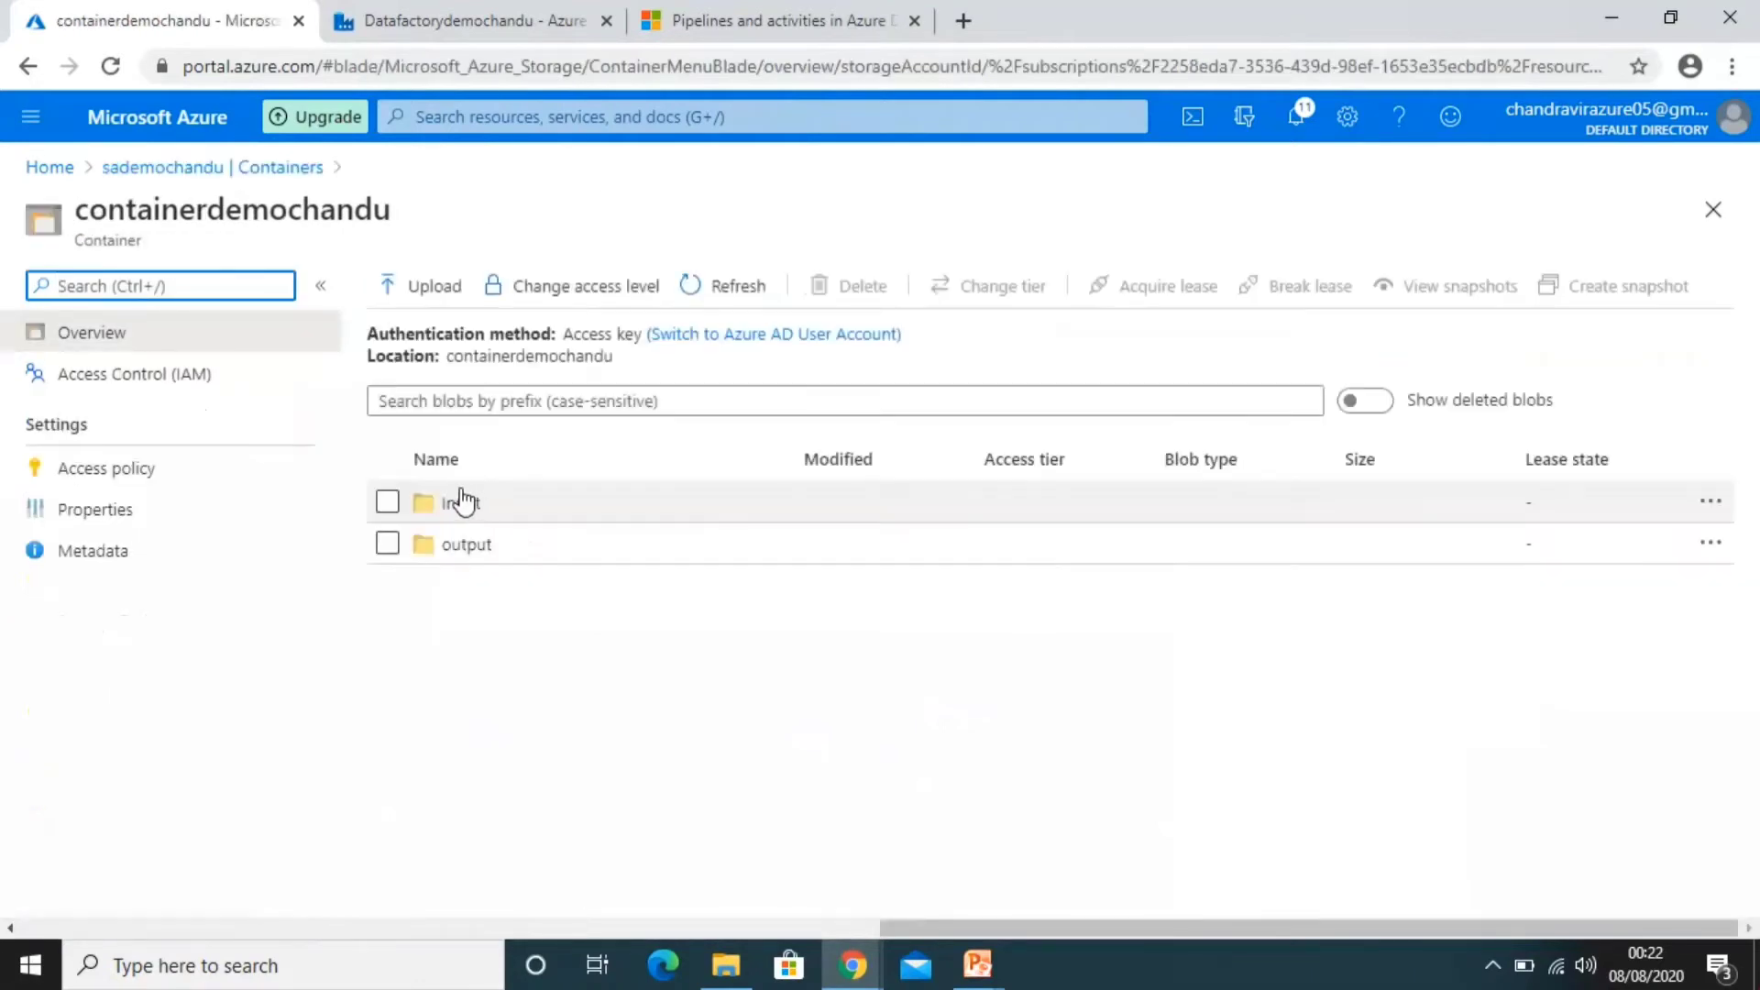
{"action": "left_click", "coordinate": [458, 504]}
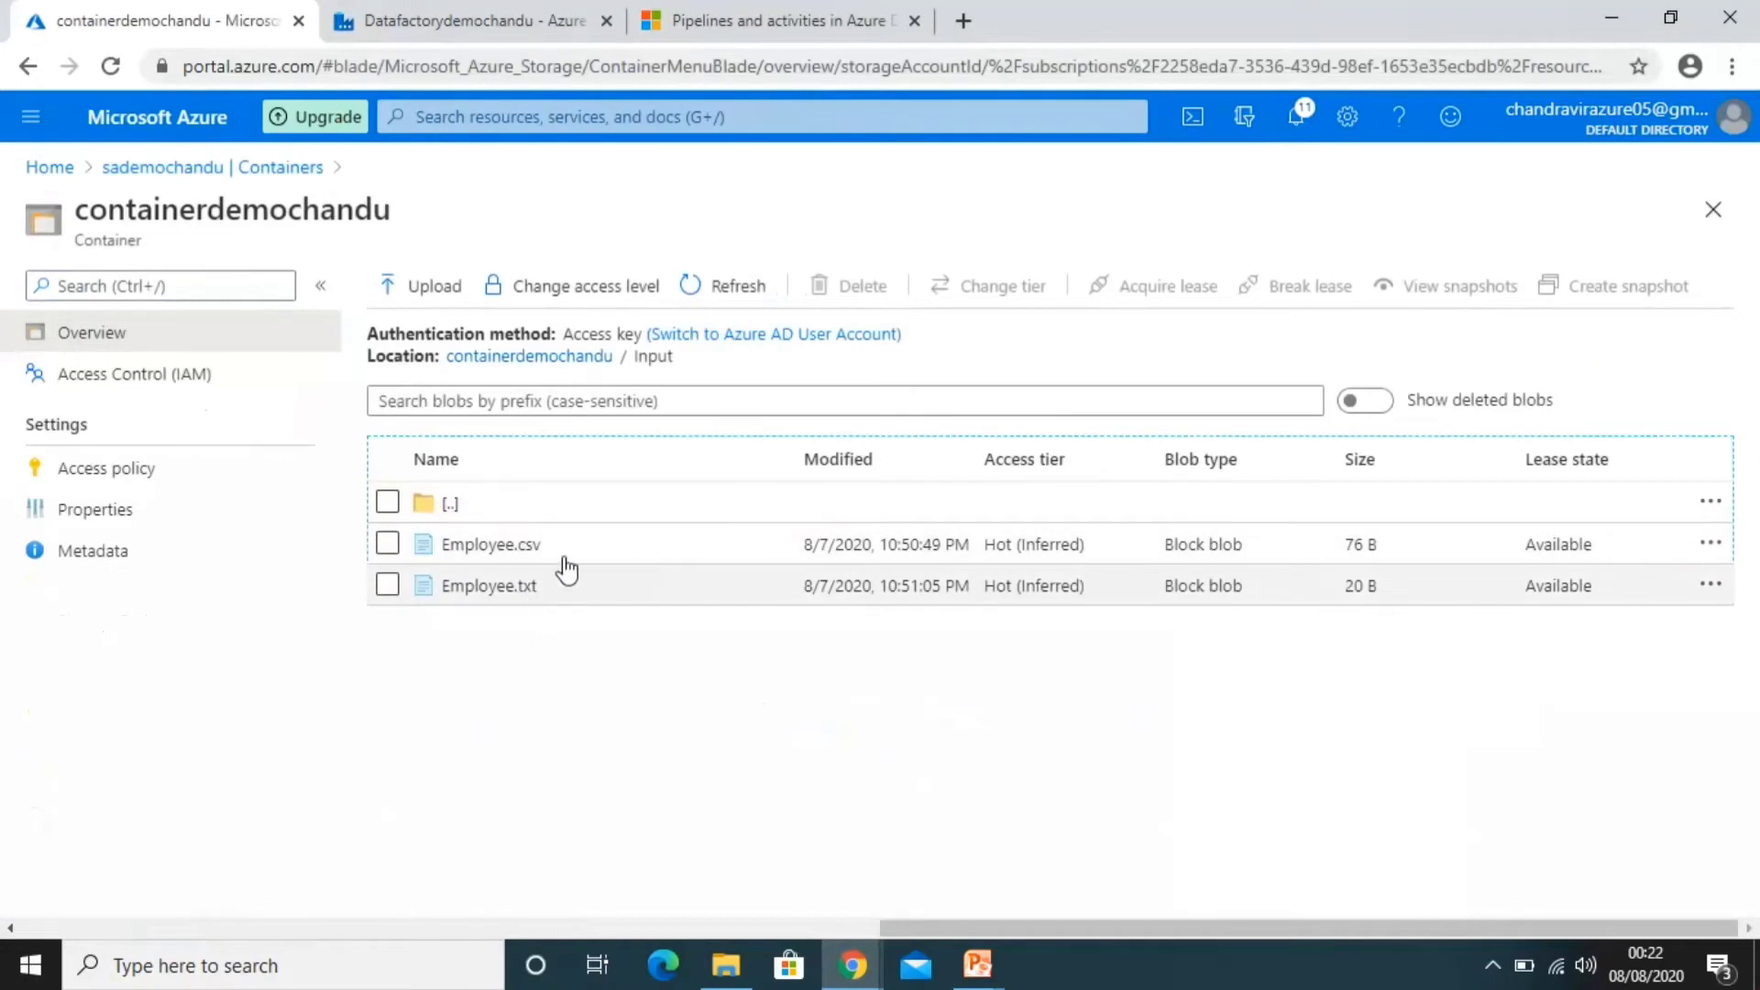
{"action": "left_click", "coordinate": [531, 358]}
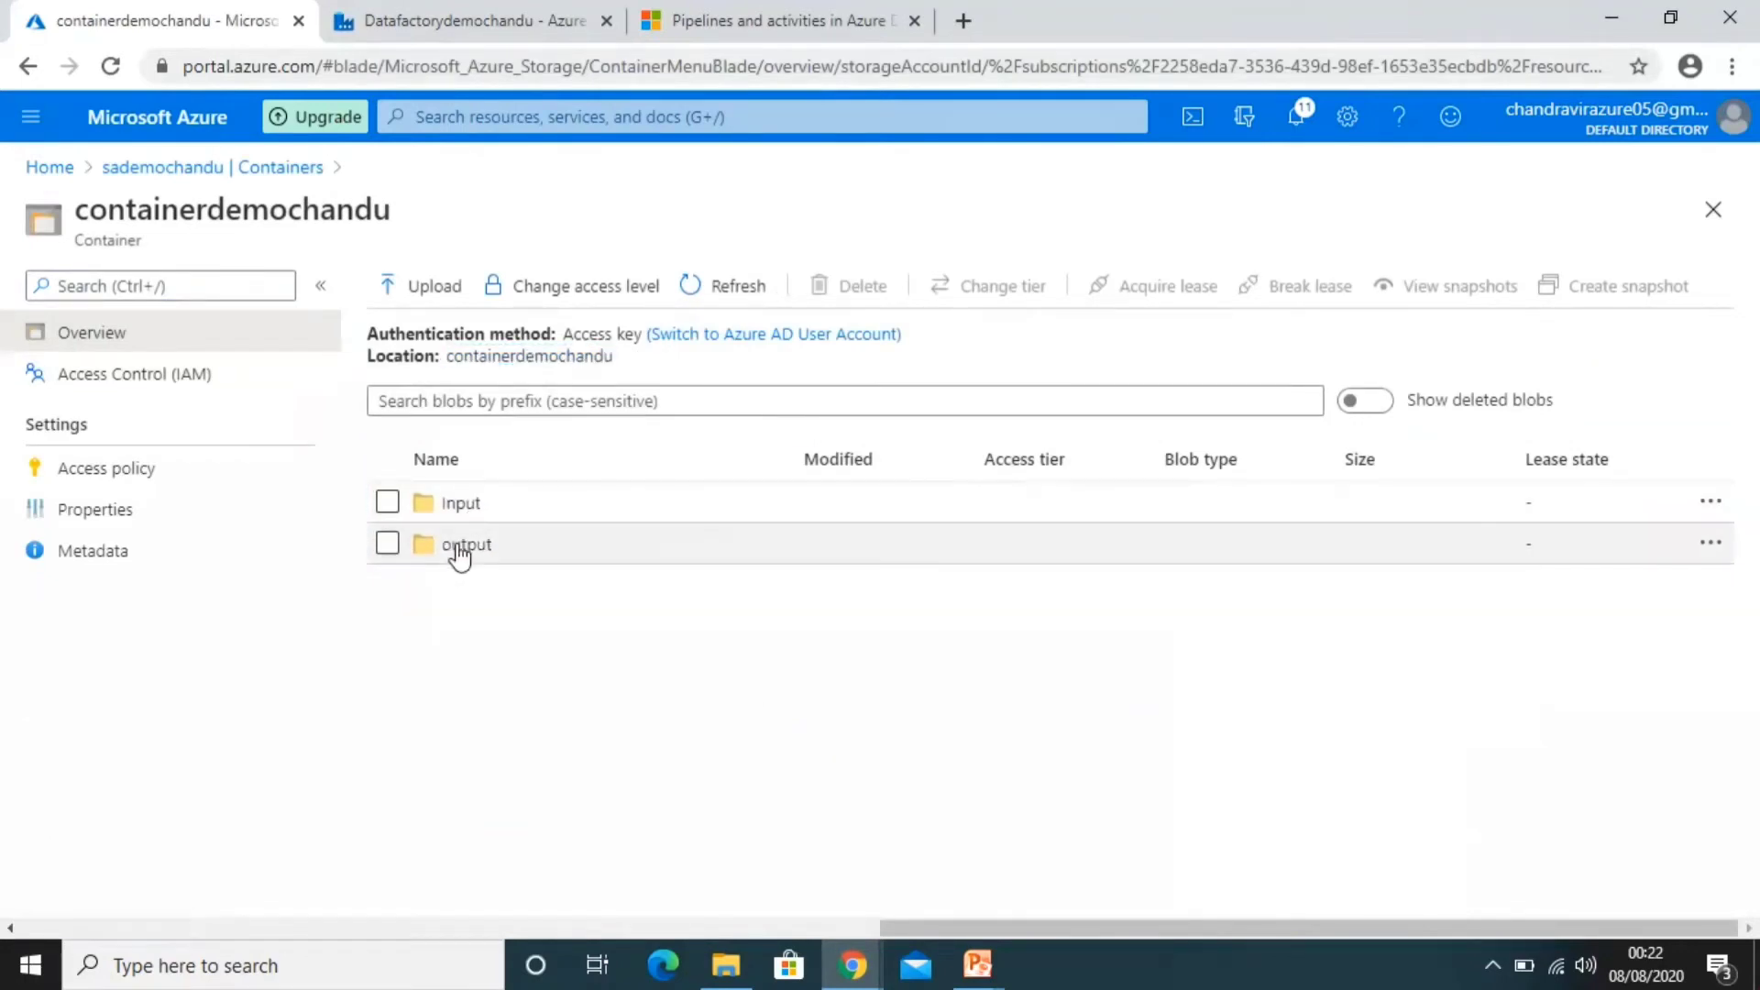
{"action": "left_click", "coordinate": [456, 549]}
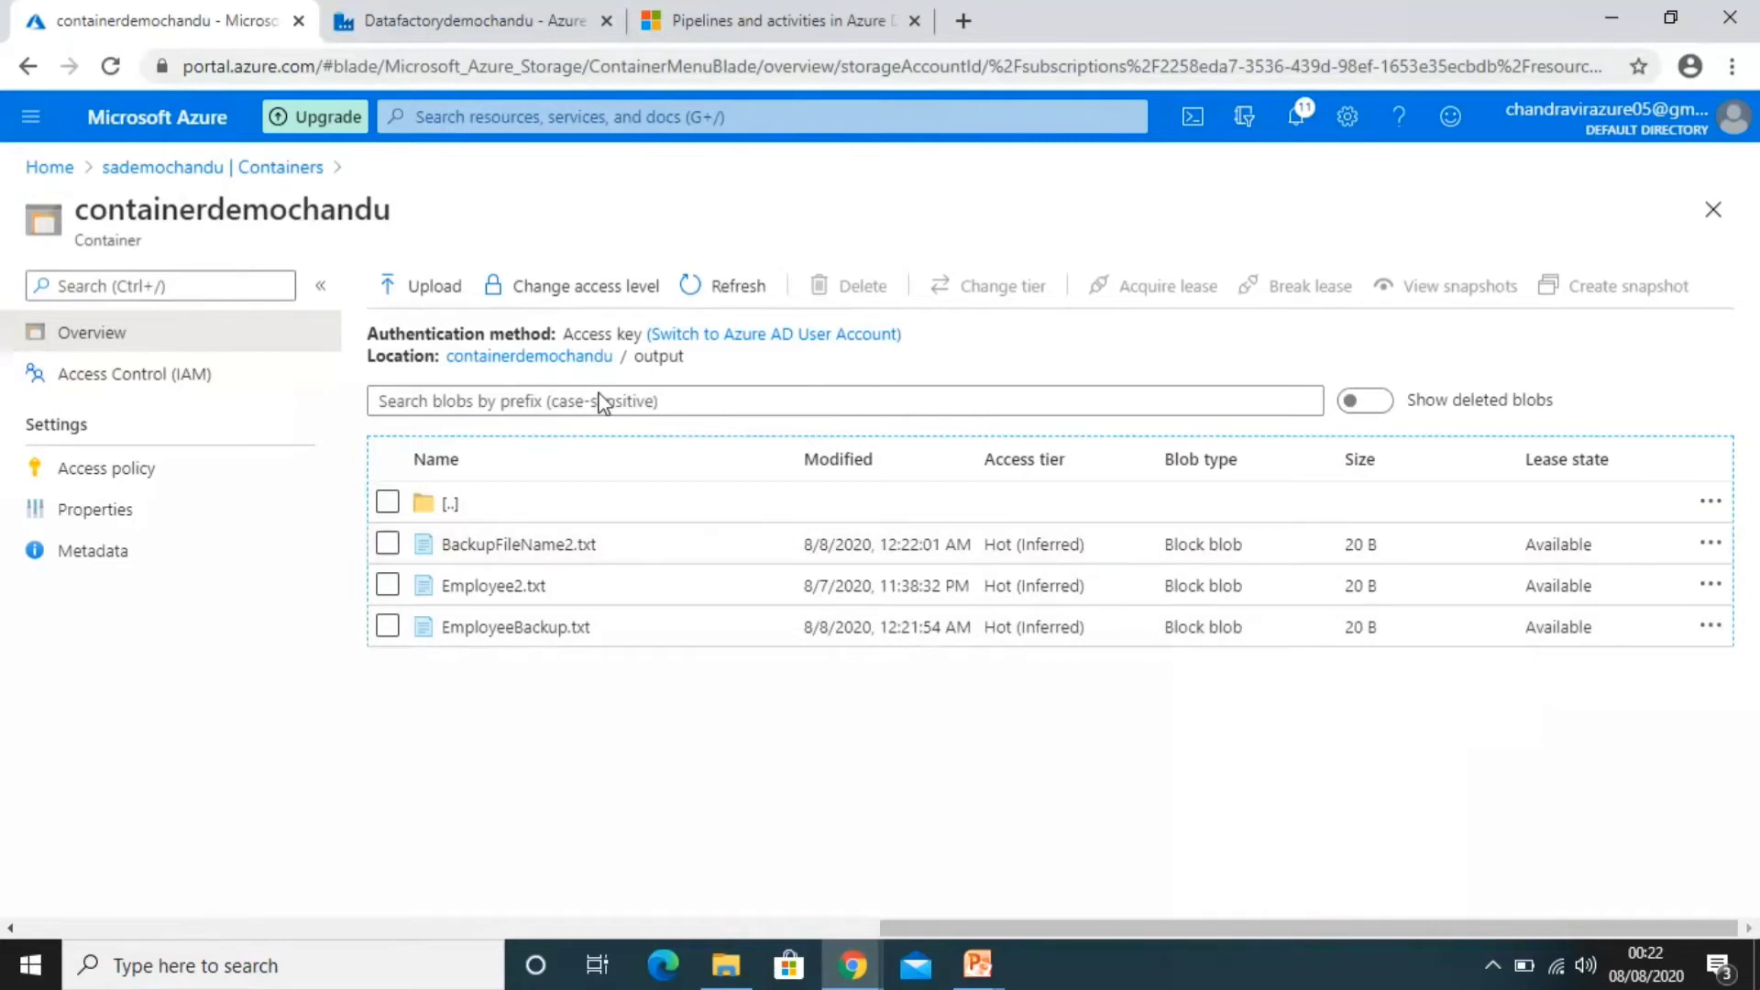
Switch back to Data Factory and add a String variable named SetFileName to the VariablesDemo pipeline
{"action": "left_click", "coordinate": [421, 20]}
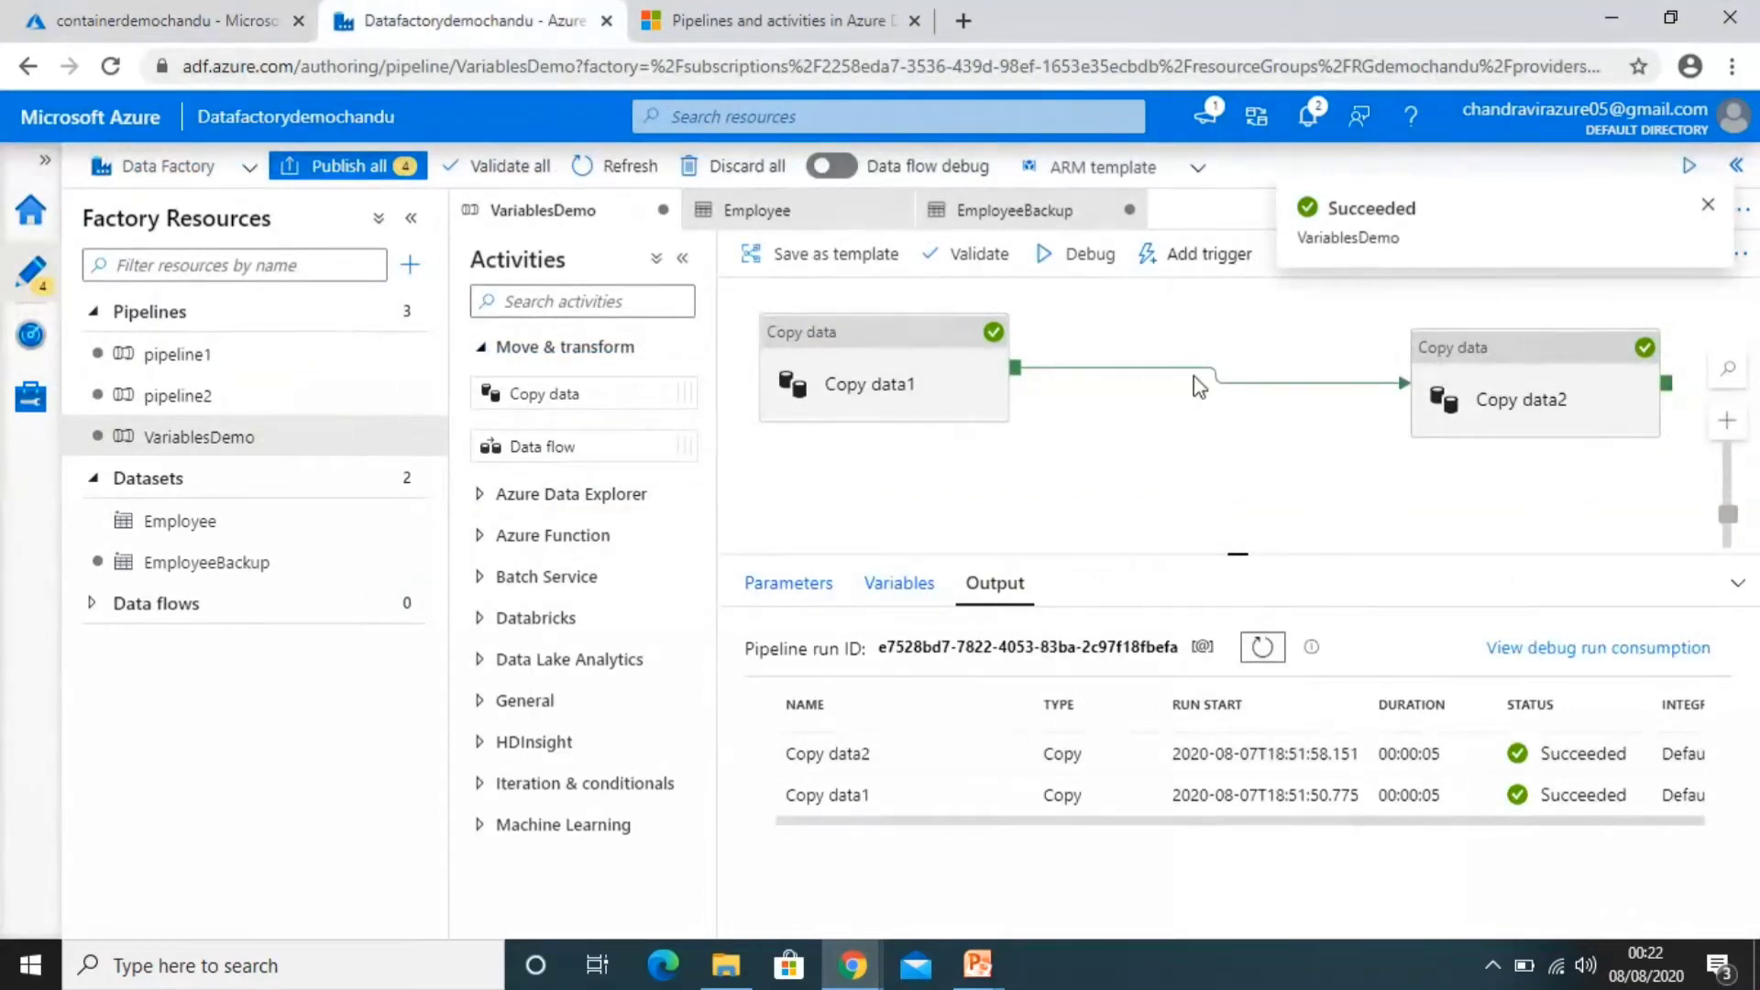
{"action": "left_click", "coordinate": [1057, 458]}
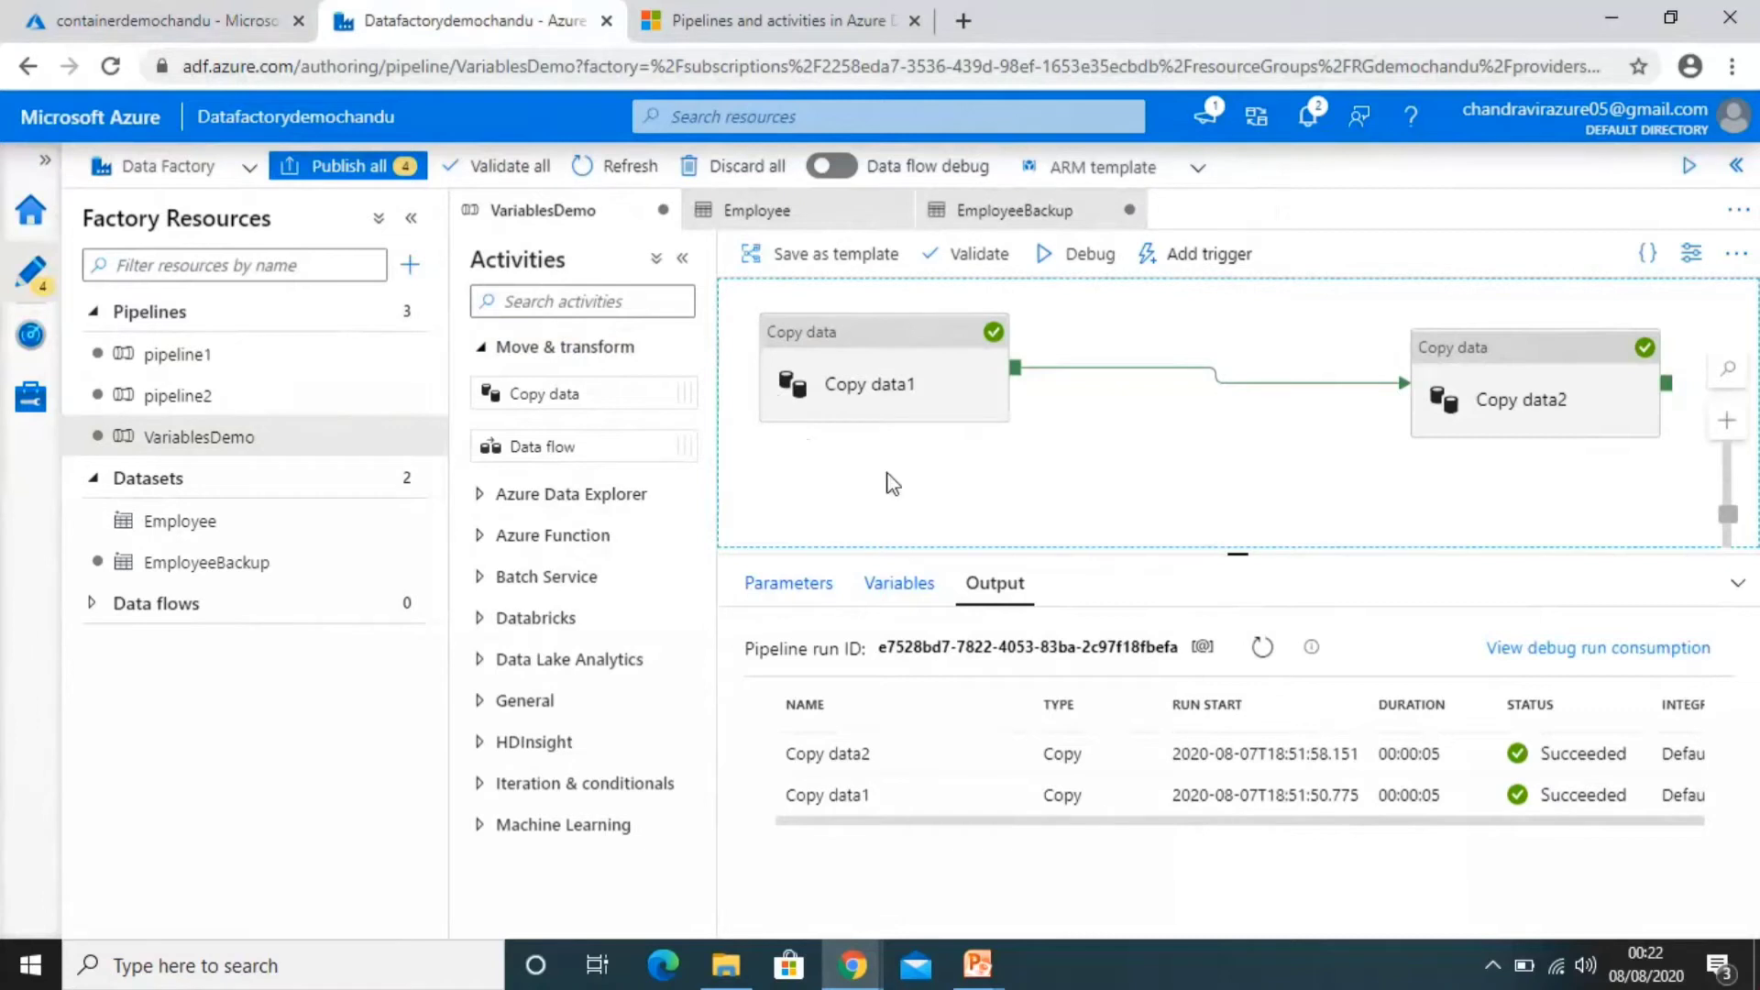
{"action": "left_click", "coordinate": [894, 598]}
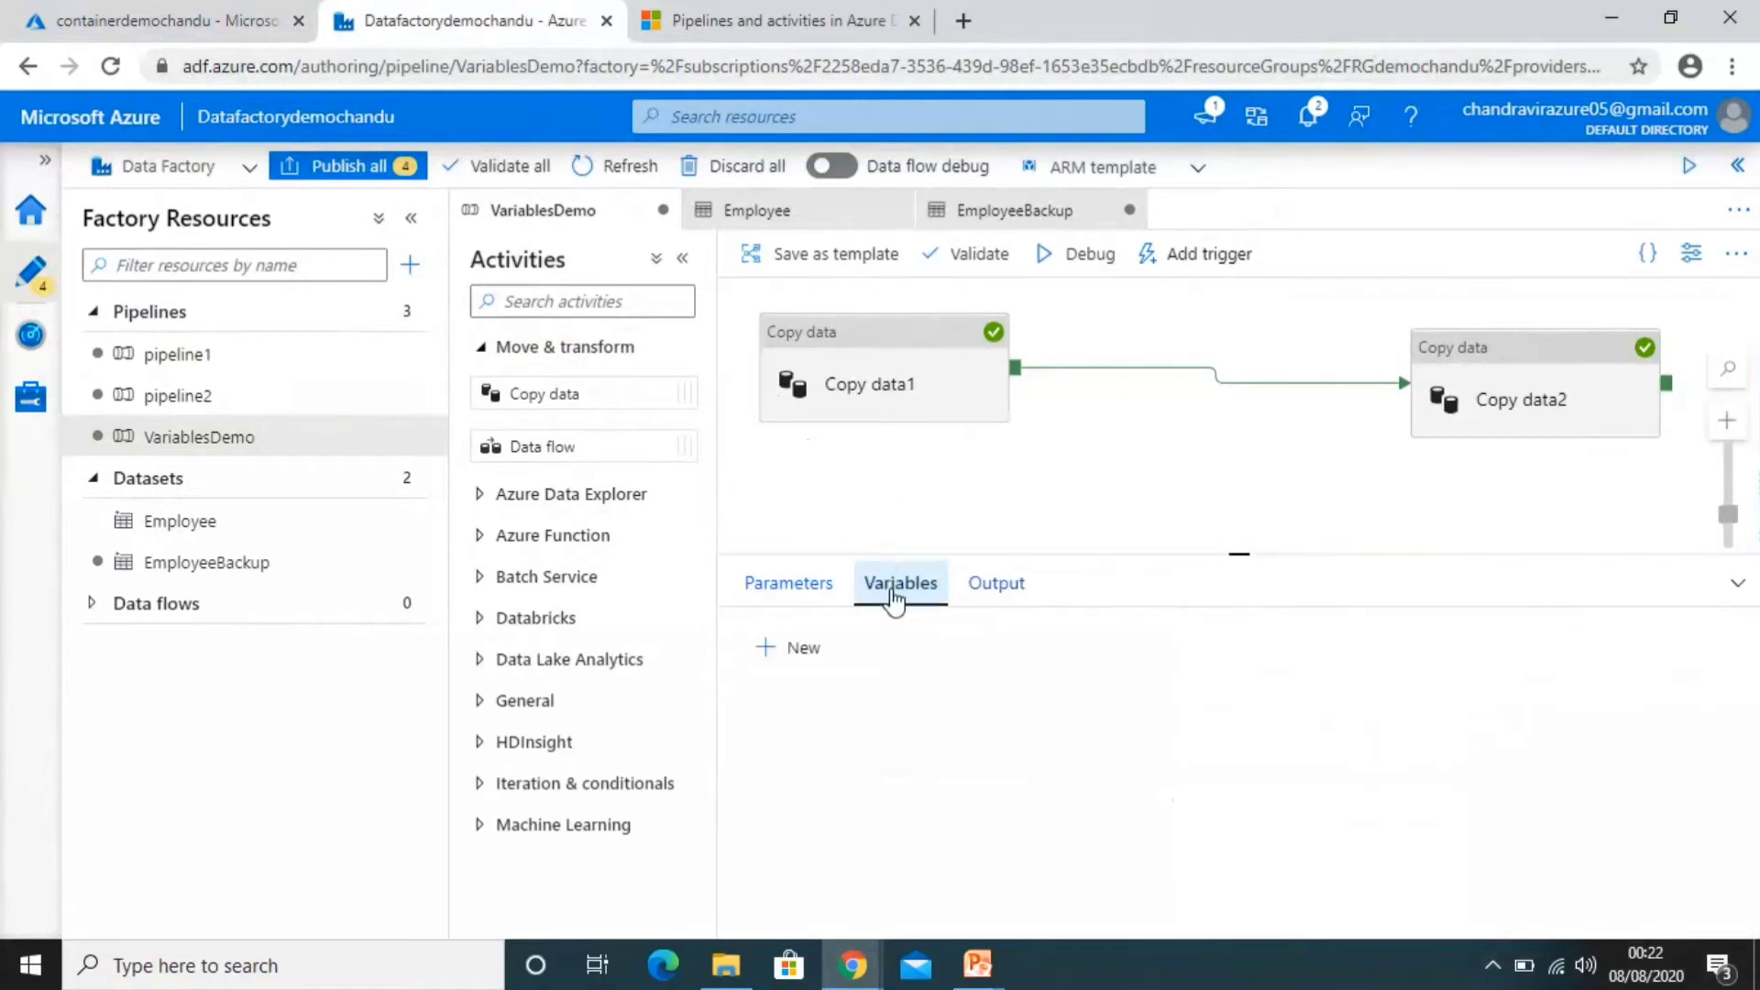
{"action": "left_click", "coordinate": [796, 651]}
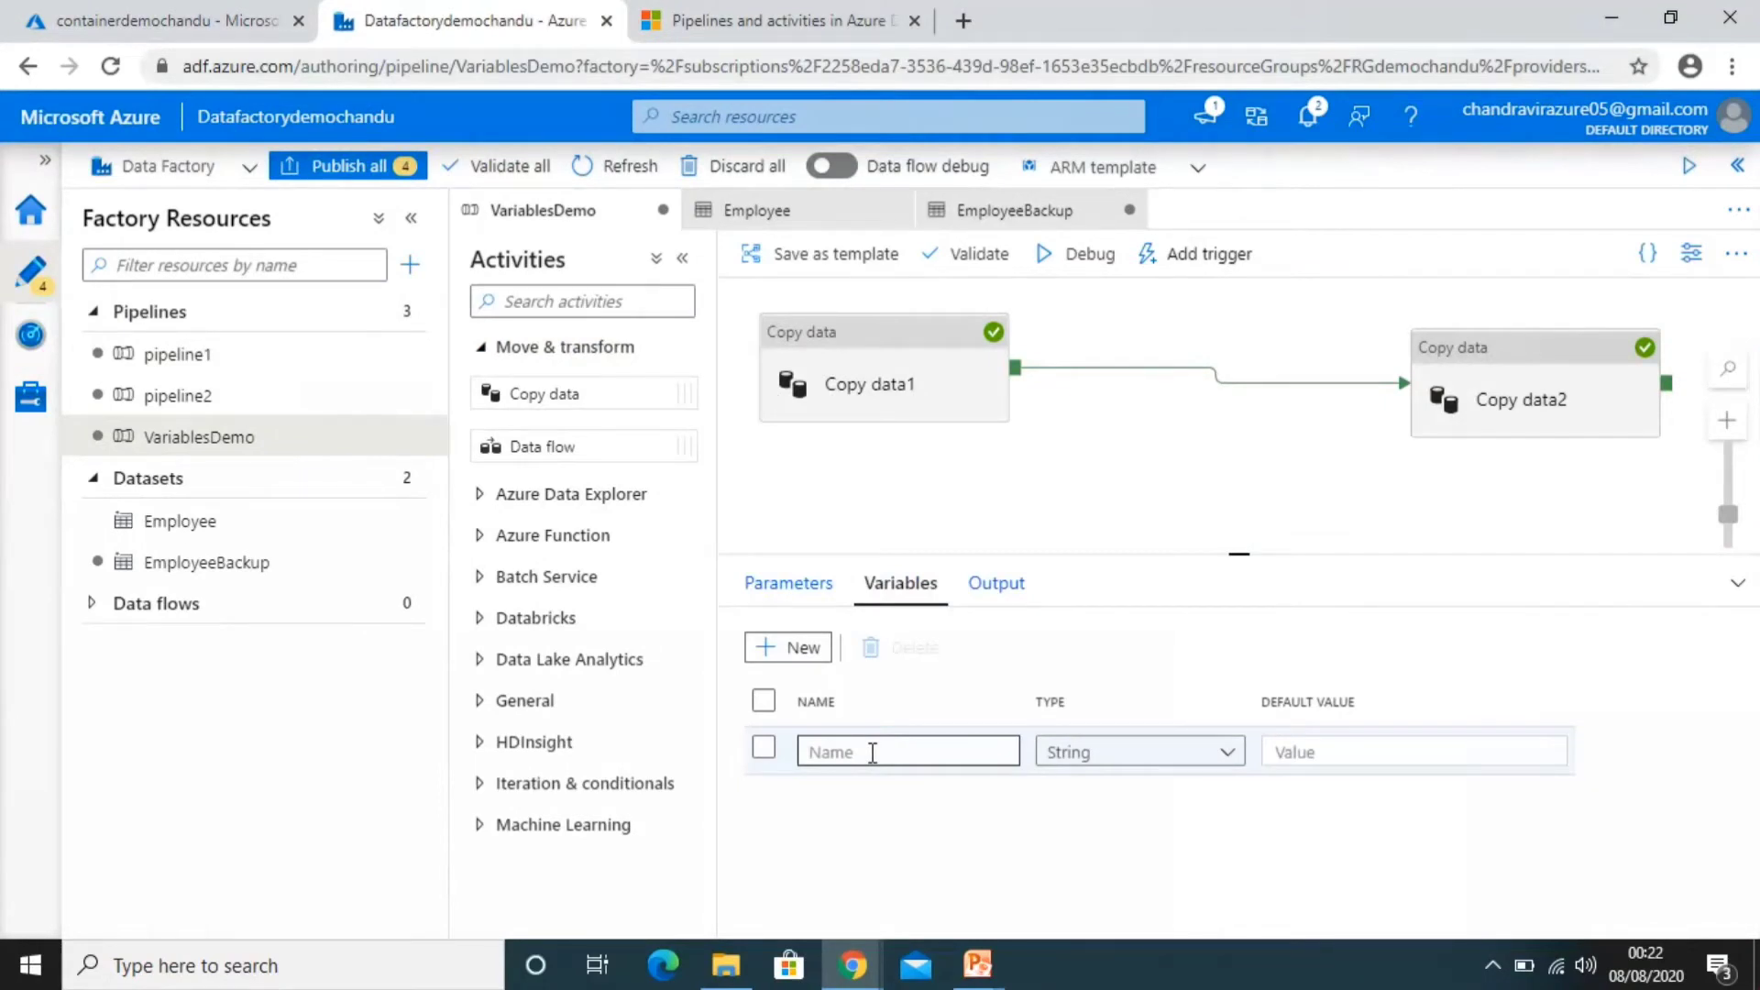
{"action": "left_click", "coordinate": [856, 748]}
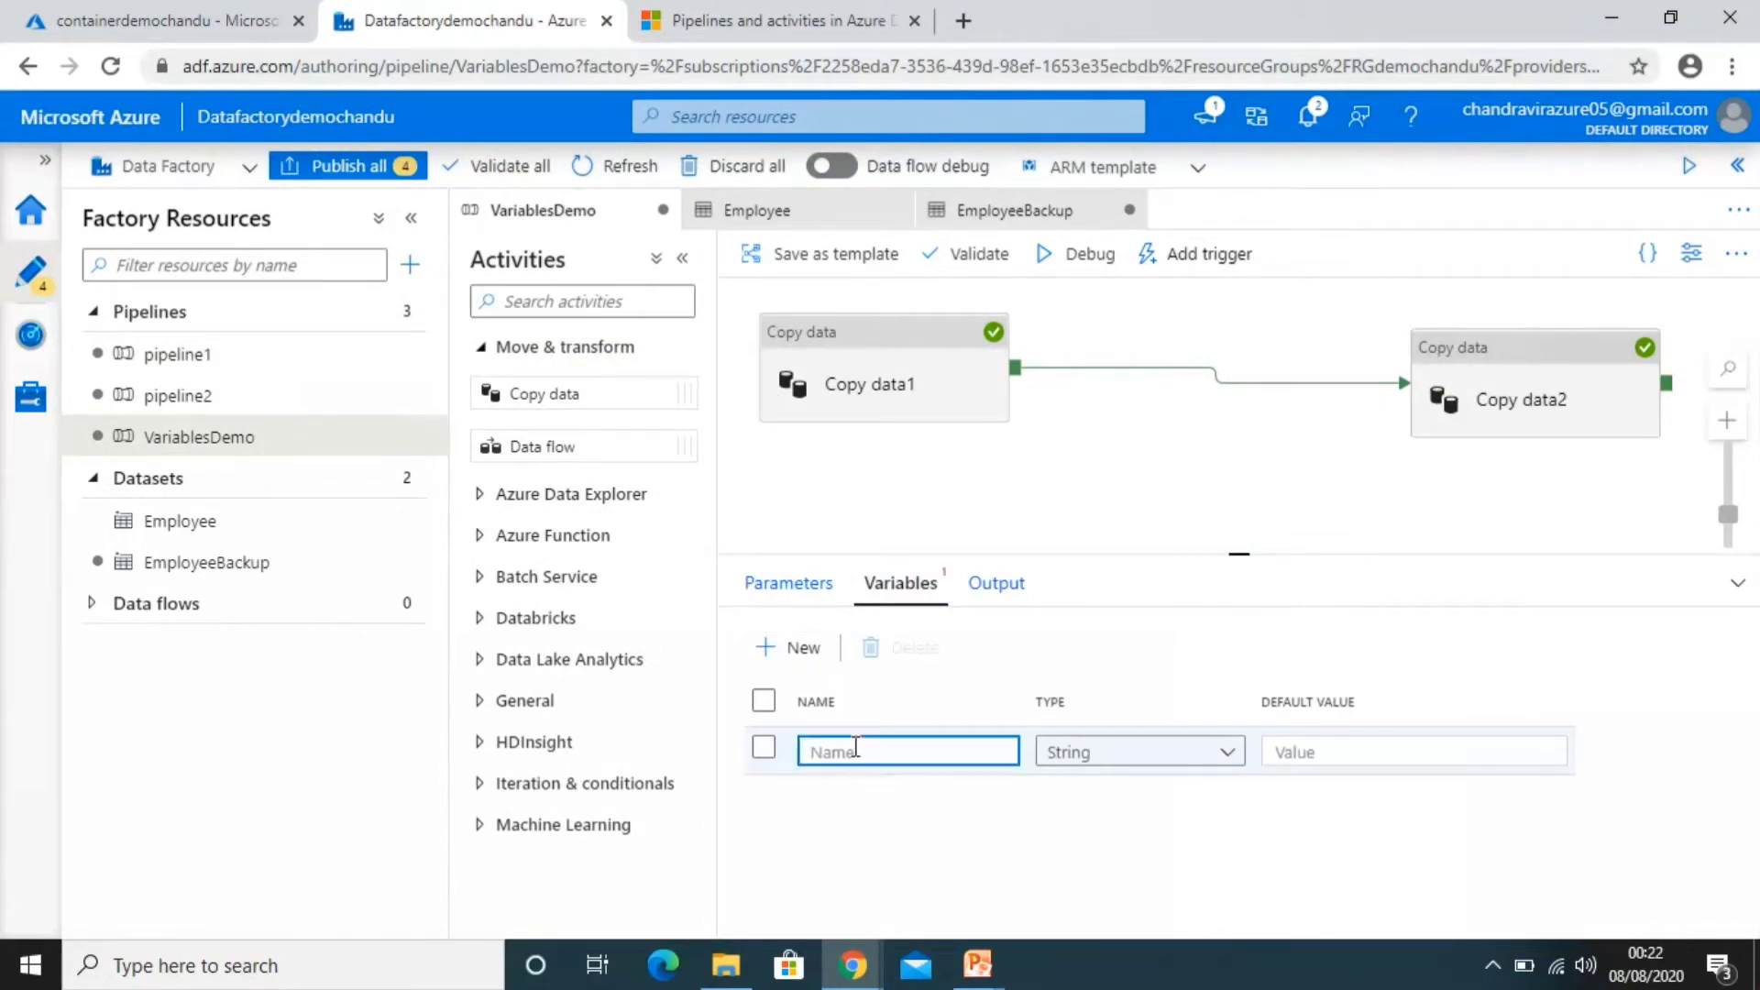
{"action": "type", "text": "SetFileName"}
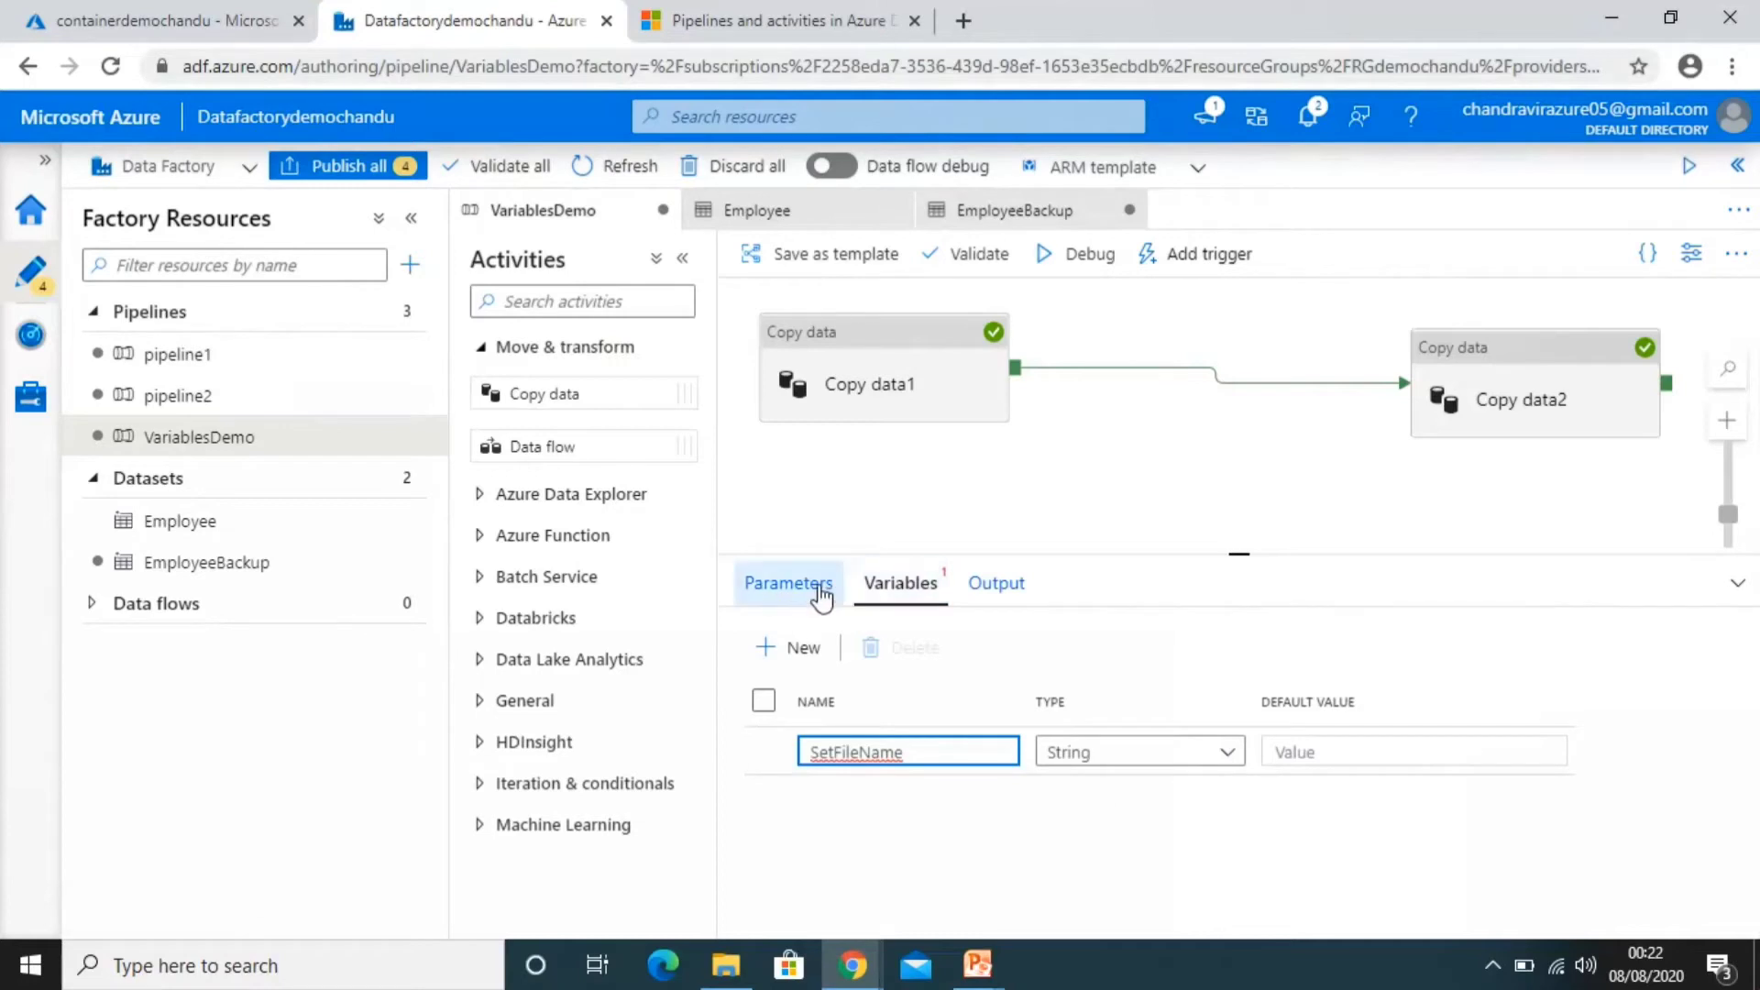
{"action": "left_click", "coordinate": [940, 520]}
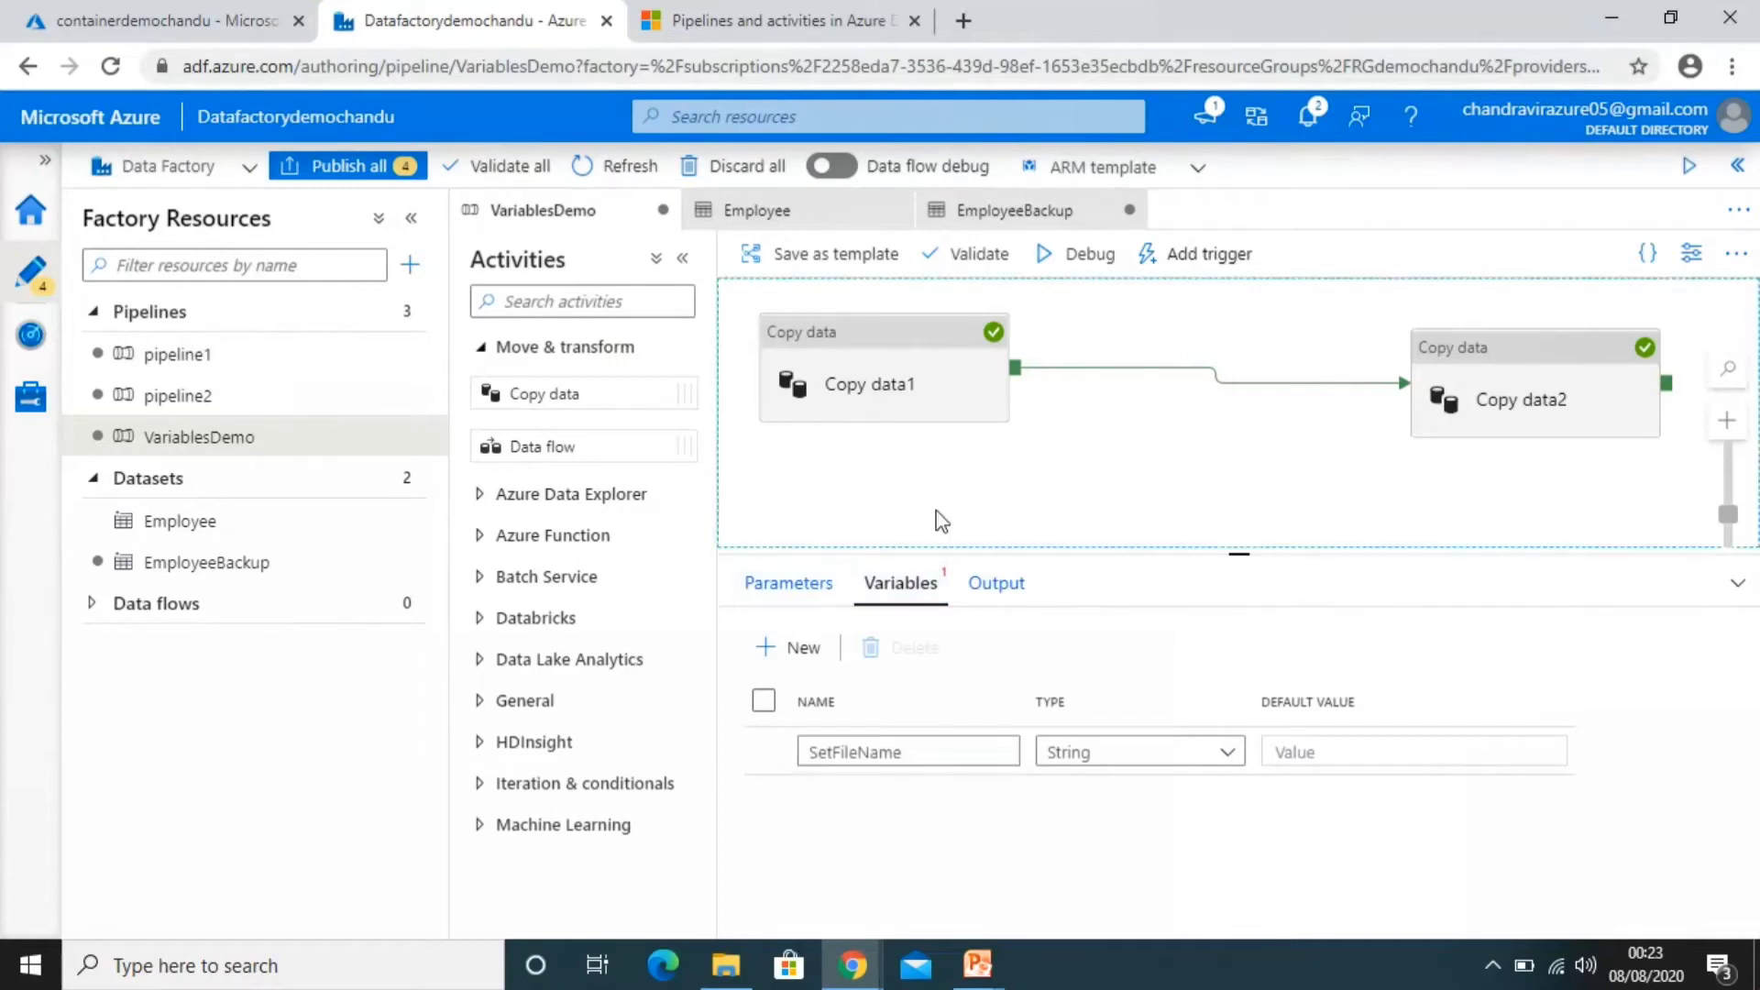
Add a Set variable activity from the General activities between Copy data1 and Copy data2
{"action": "double_click", "coordinate": [501, 710]}
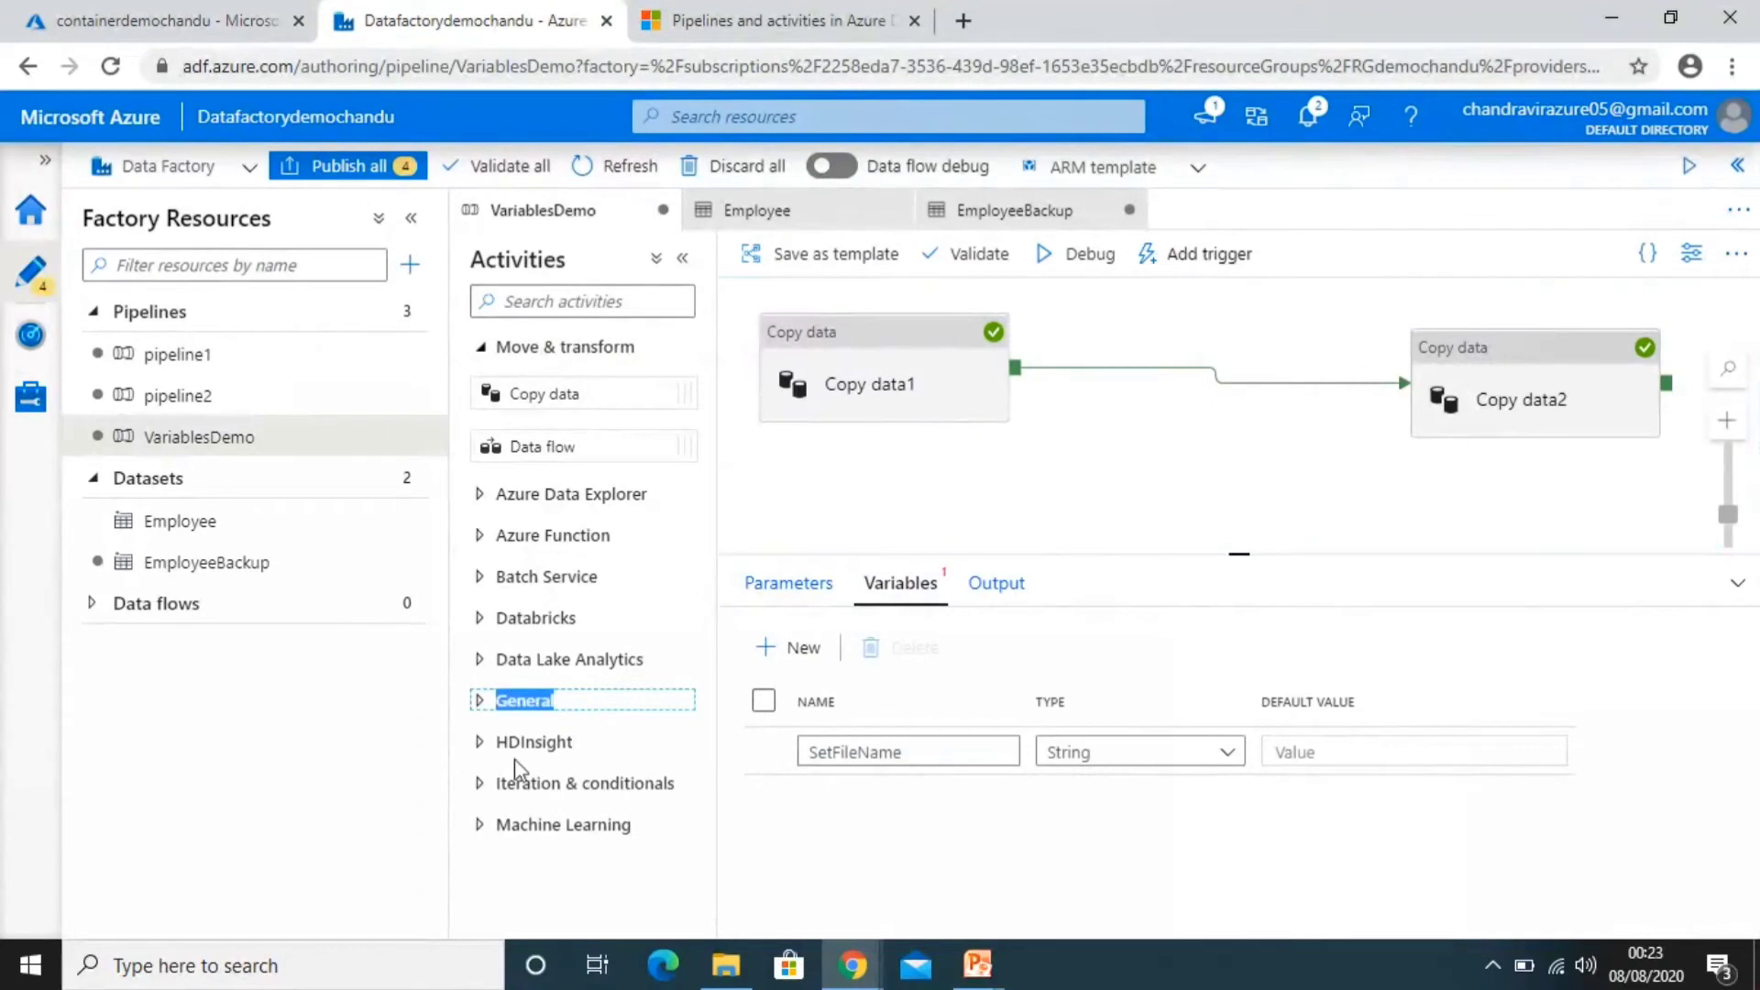
{"action": "left_click", "coordinate": [486, 709]}
{"action": "left_click", "coordinate": [722, 596]}
{"action": "left_click_drag", "start_coordinate": [722, 596], "coordinate": [720, 748]}
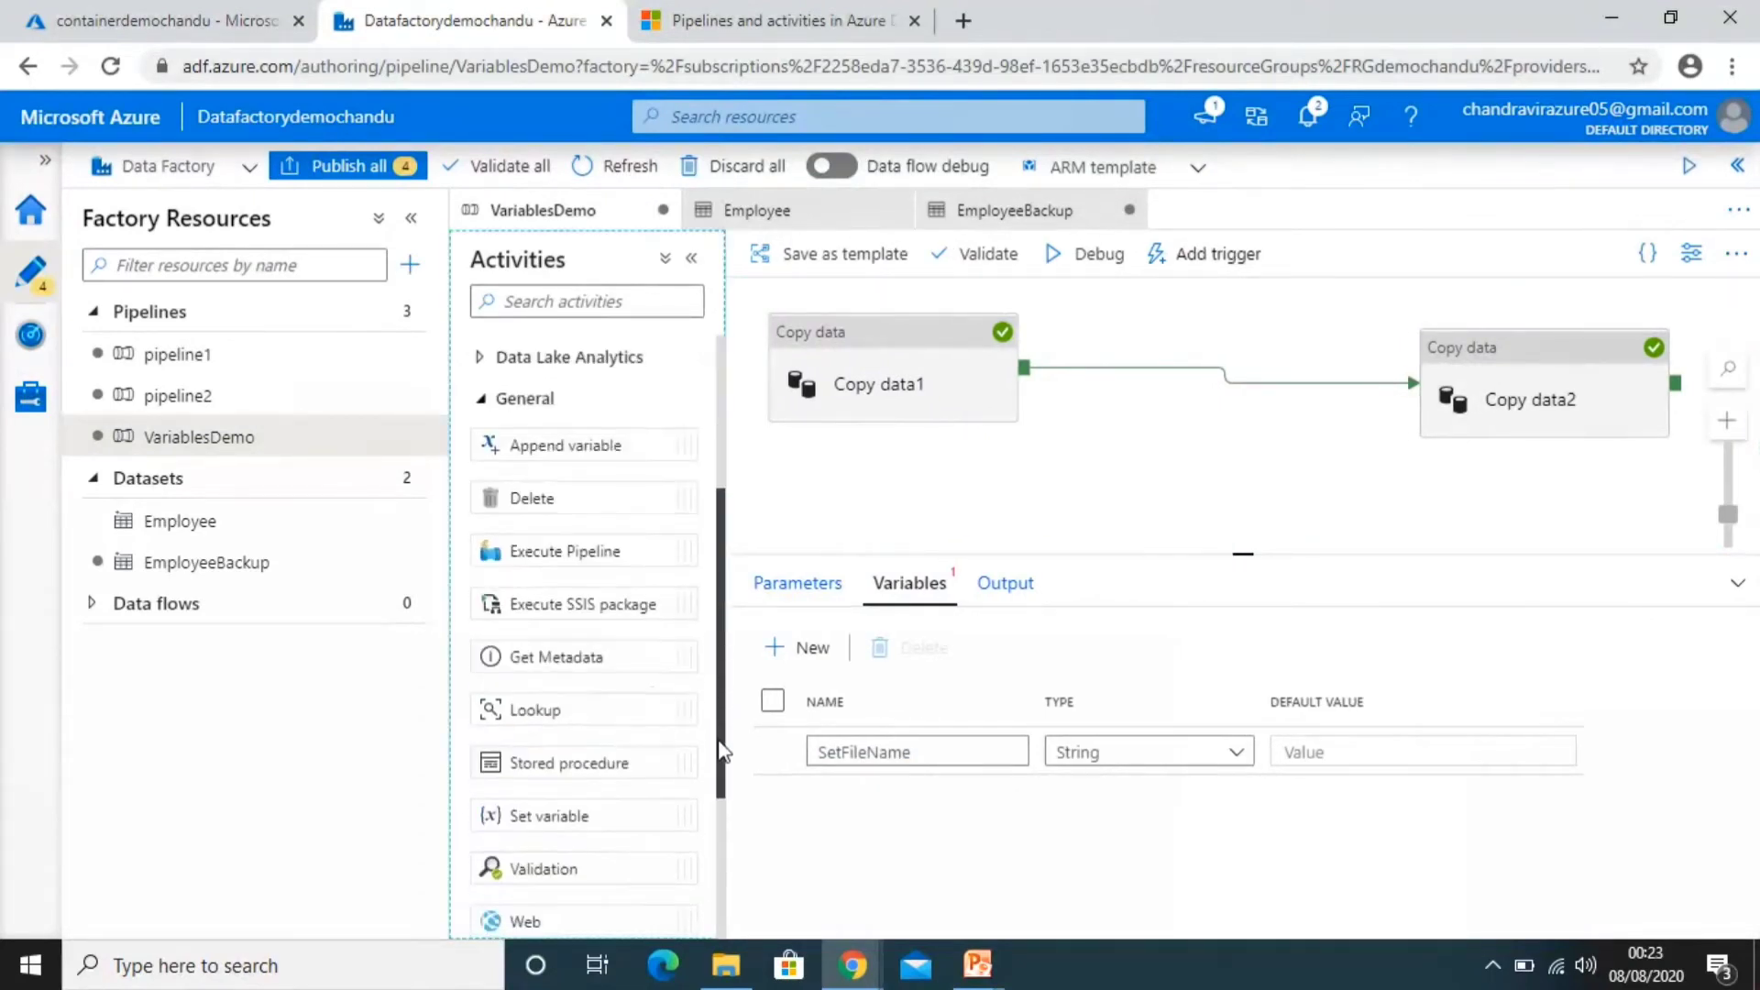
{"action": "left_click", "coordinate": [594, 819]}
{"action": "left_click_drag", "start_coordinate": [594, 819], "coordinate": [1185, 399]}
Delete the direct link between the two copy activities and connect Copy data1 through the Set variable activity to Copy data2 on success
{"action": "left_click", "coordinate": [1339, 389]}
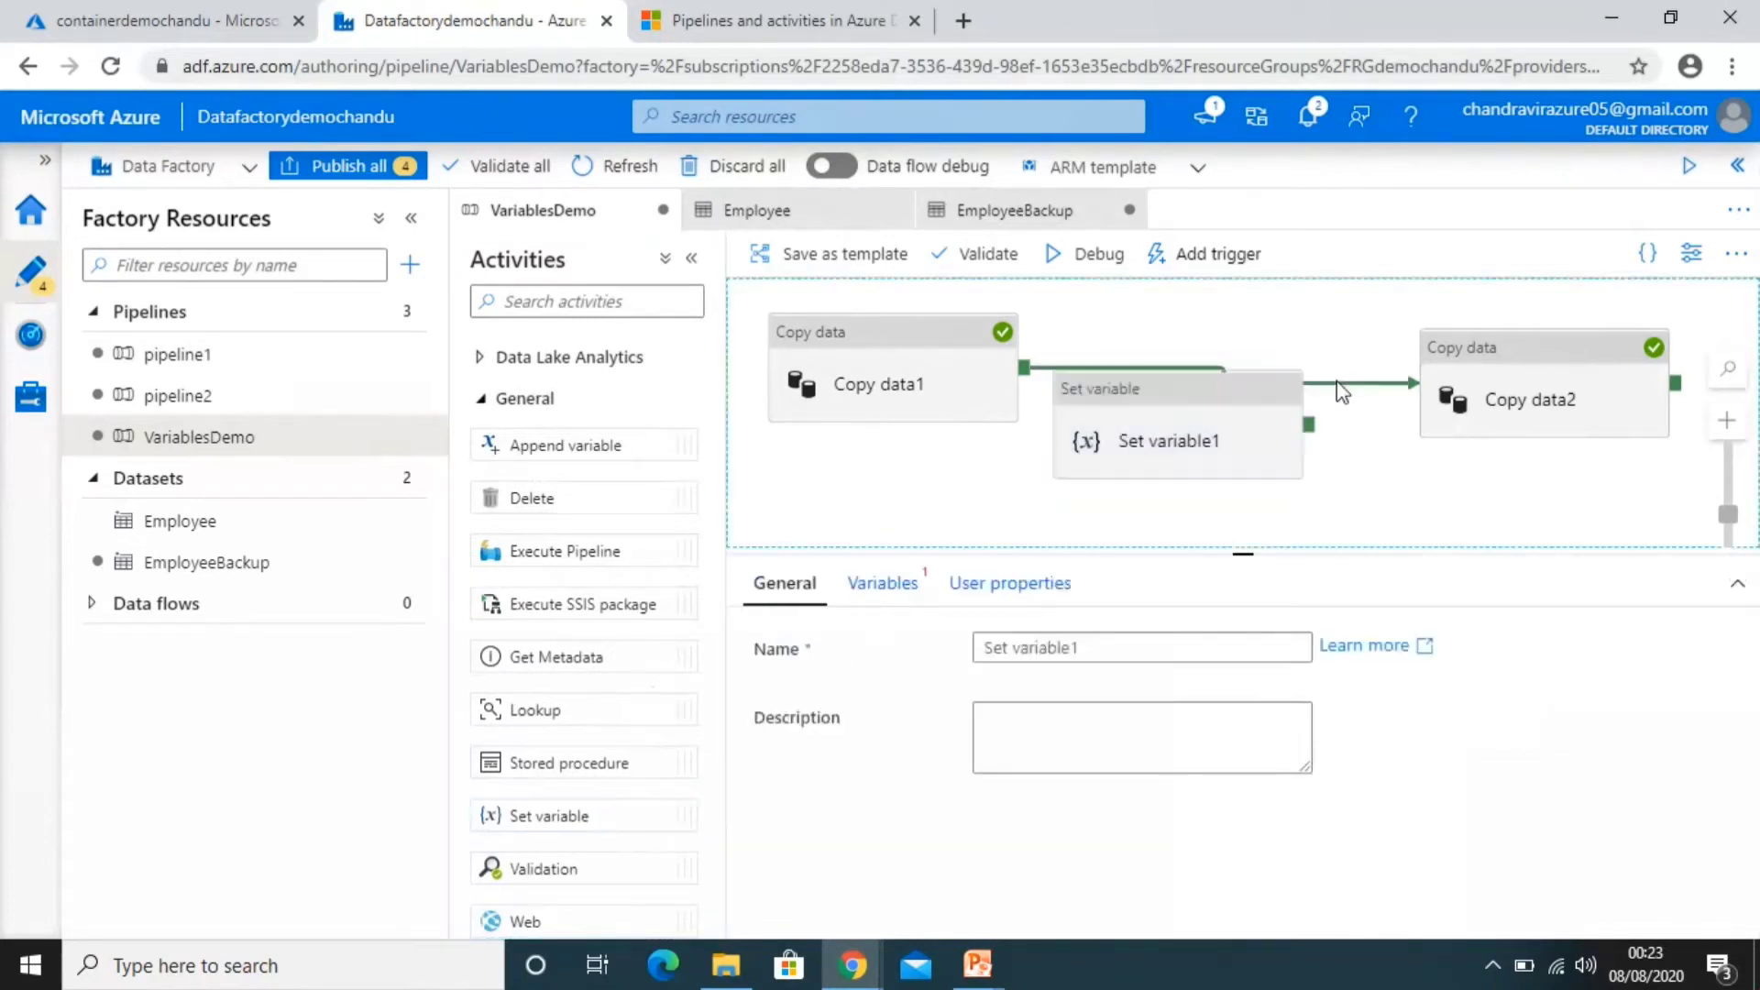
{"action": "key", "text": "Delete"}
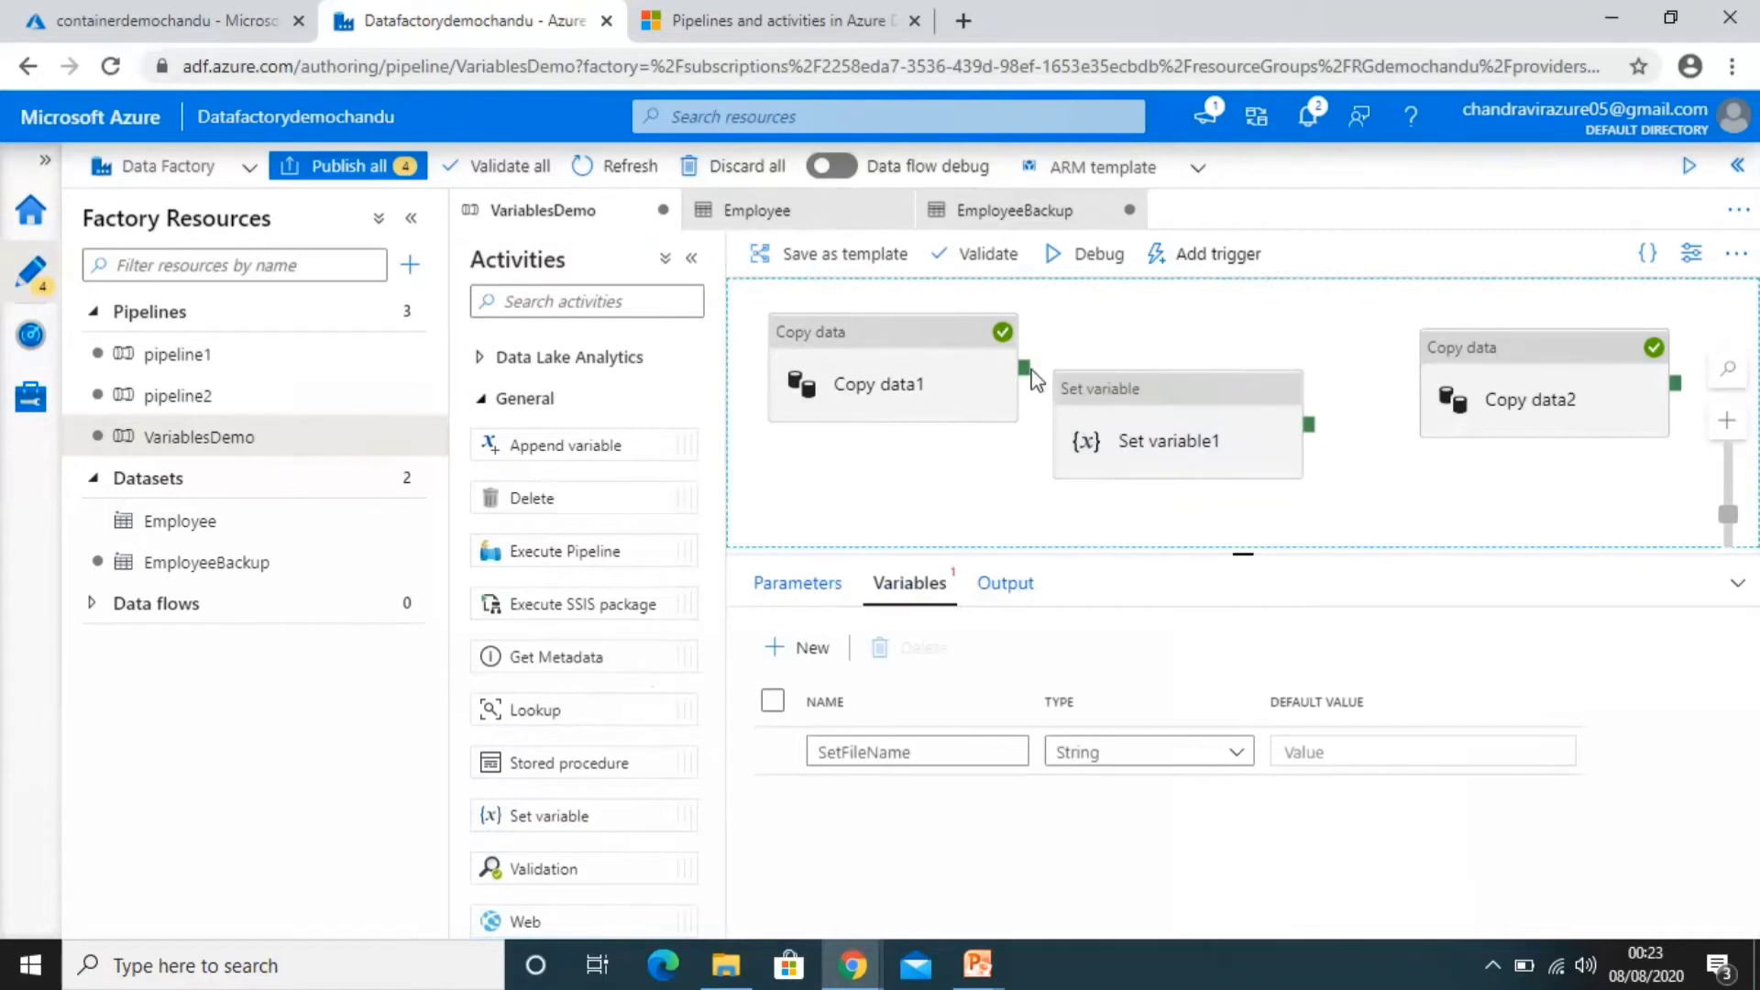
{"action": "left_click_drag", "start_coordinate": [1025, 369], "coordinate": [1512, 408]}
Rename the Set variable activity to Set variable FileName
{"action": "left_click", "coordinate": [1121, 444]}
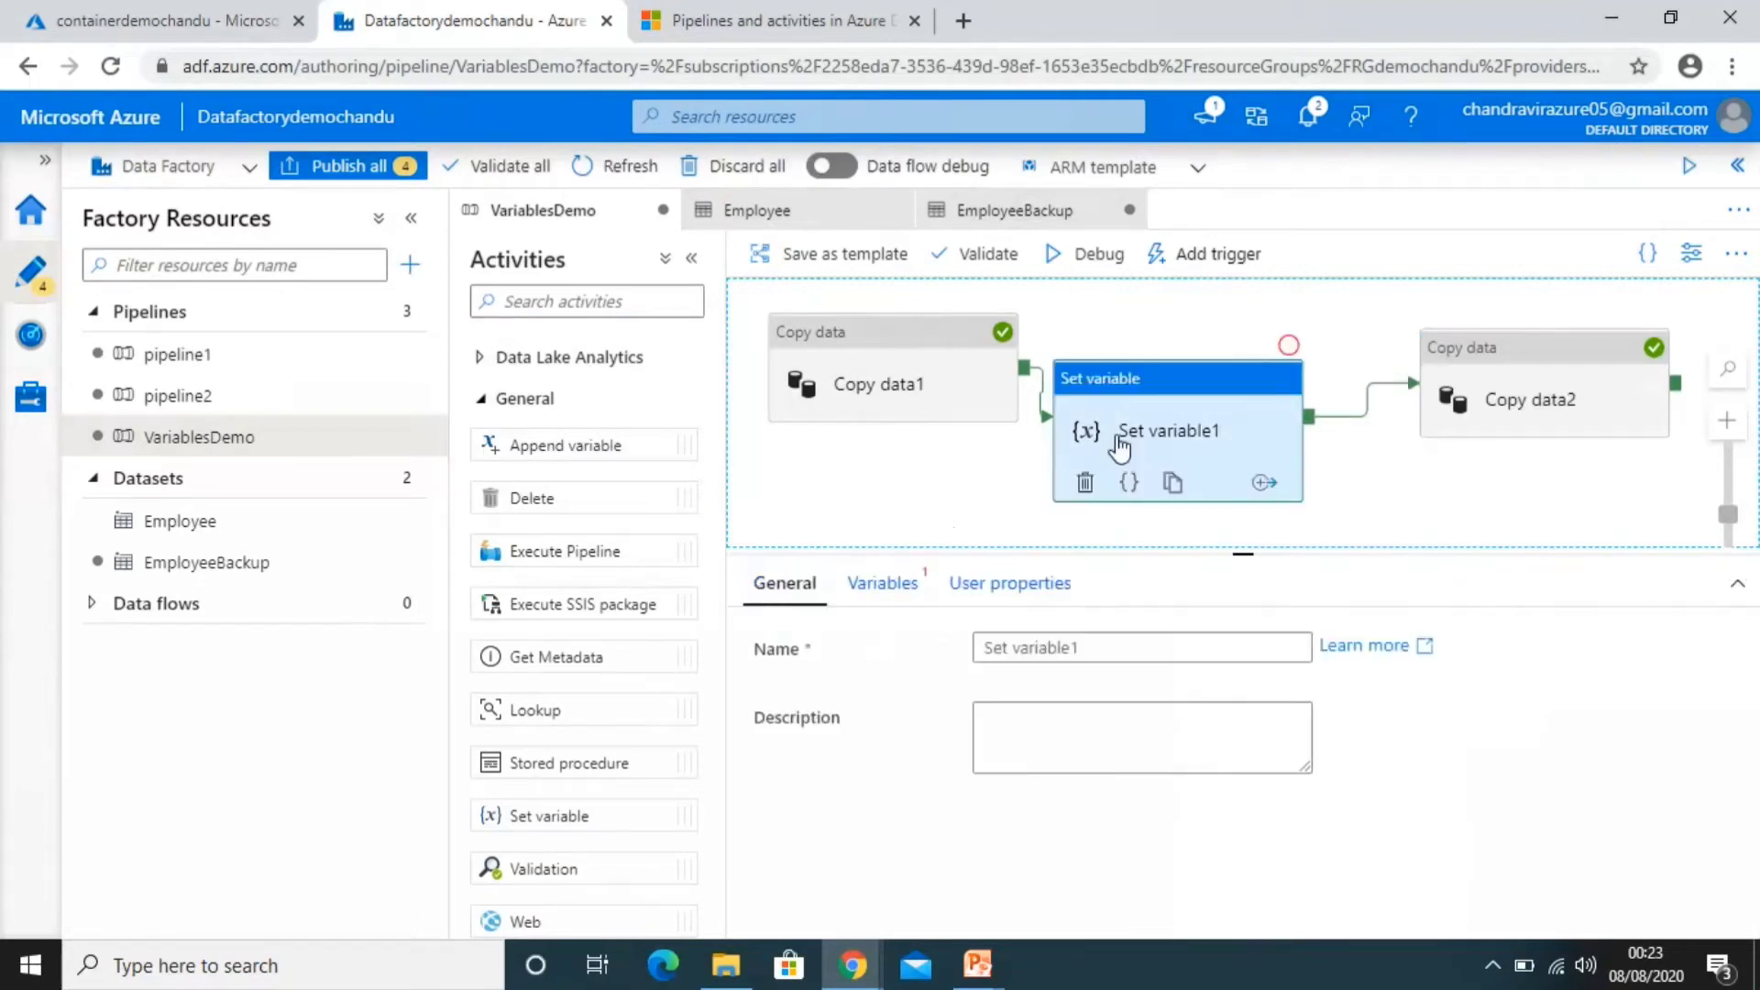
{"action": "left_click", "coordinate": [1092, 647]}
{"action": "key", "text": "BackSpace"}
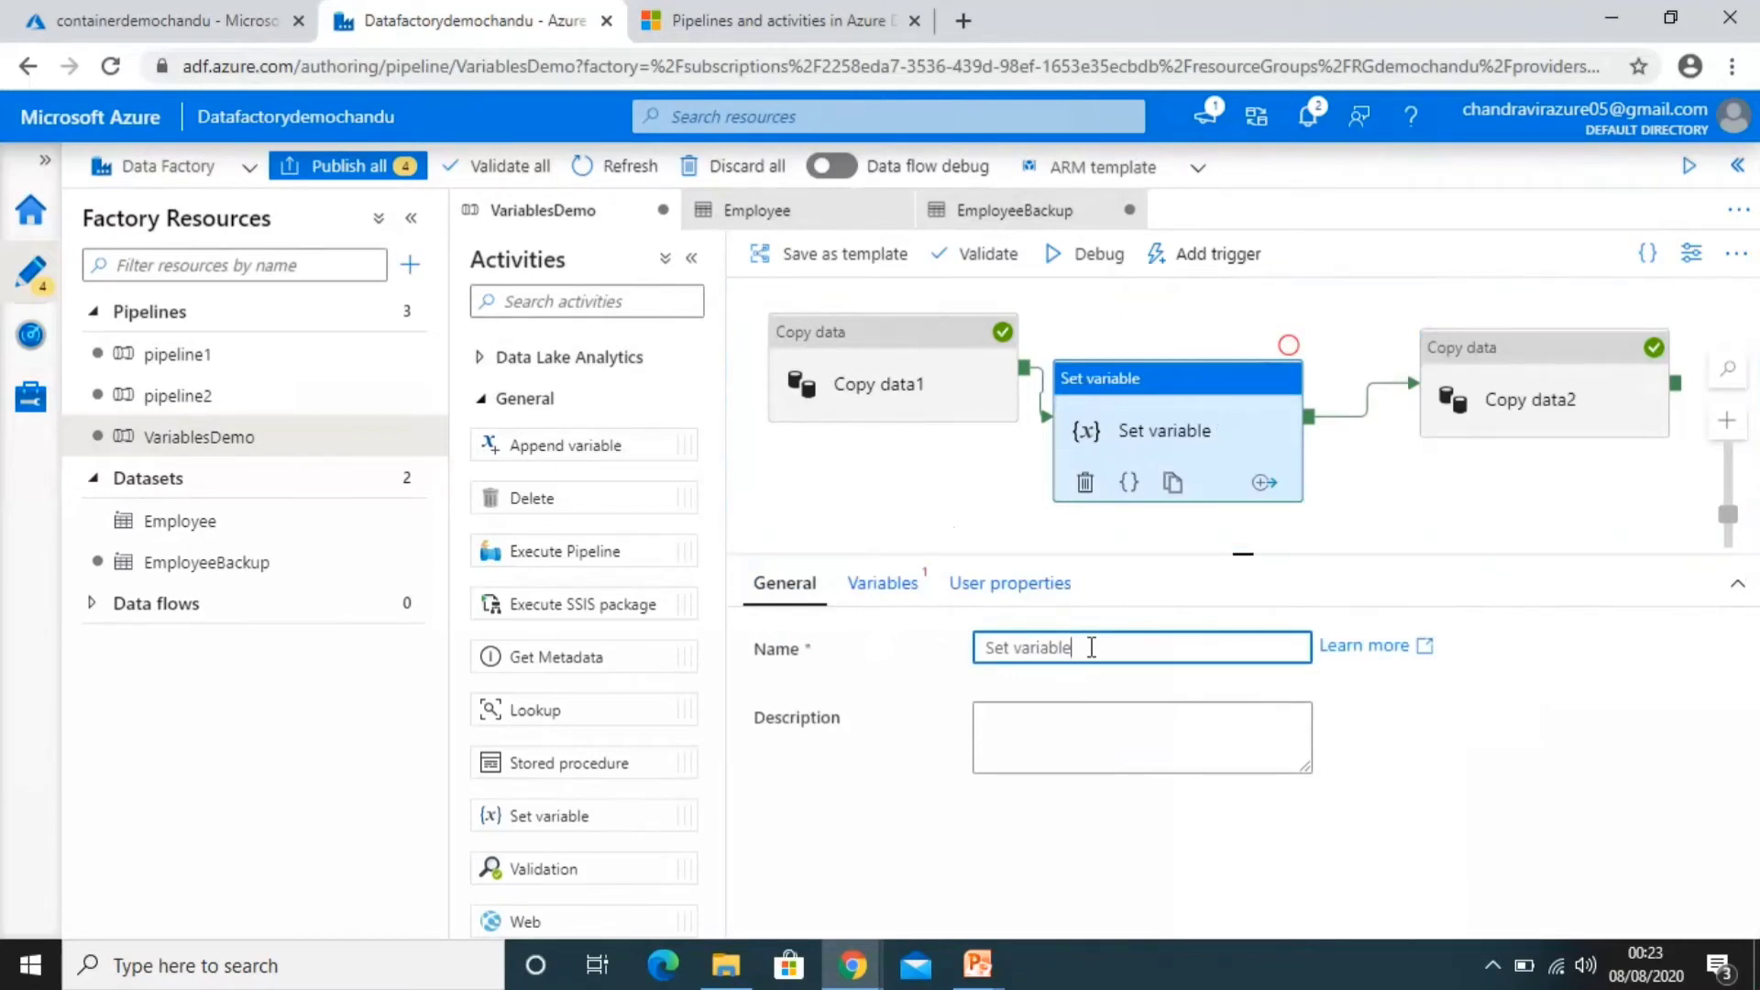
{"action": "type", "text": "FileNam"}
{"action": "type", "text": "e"}
{"action": "left_click", "coordinate": [1072, 647]}
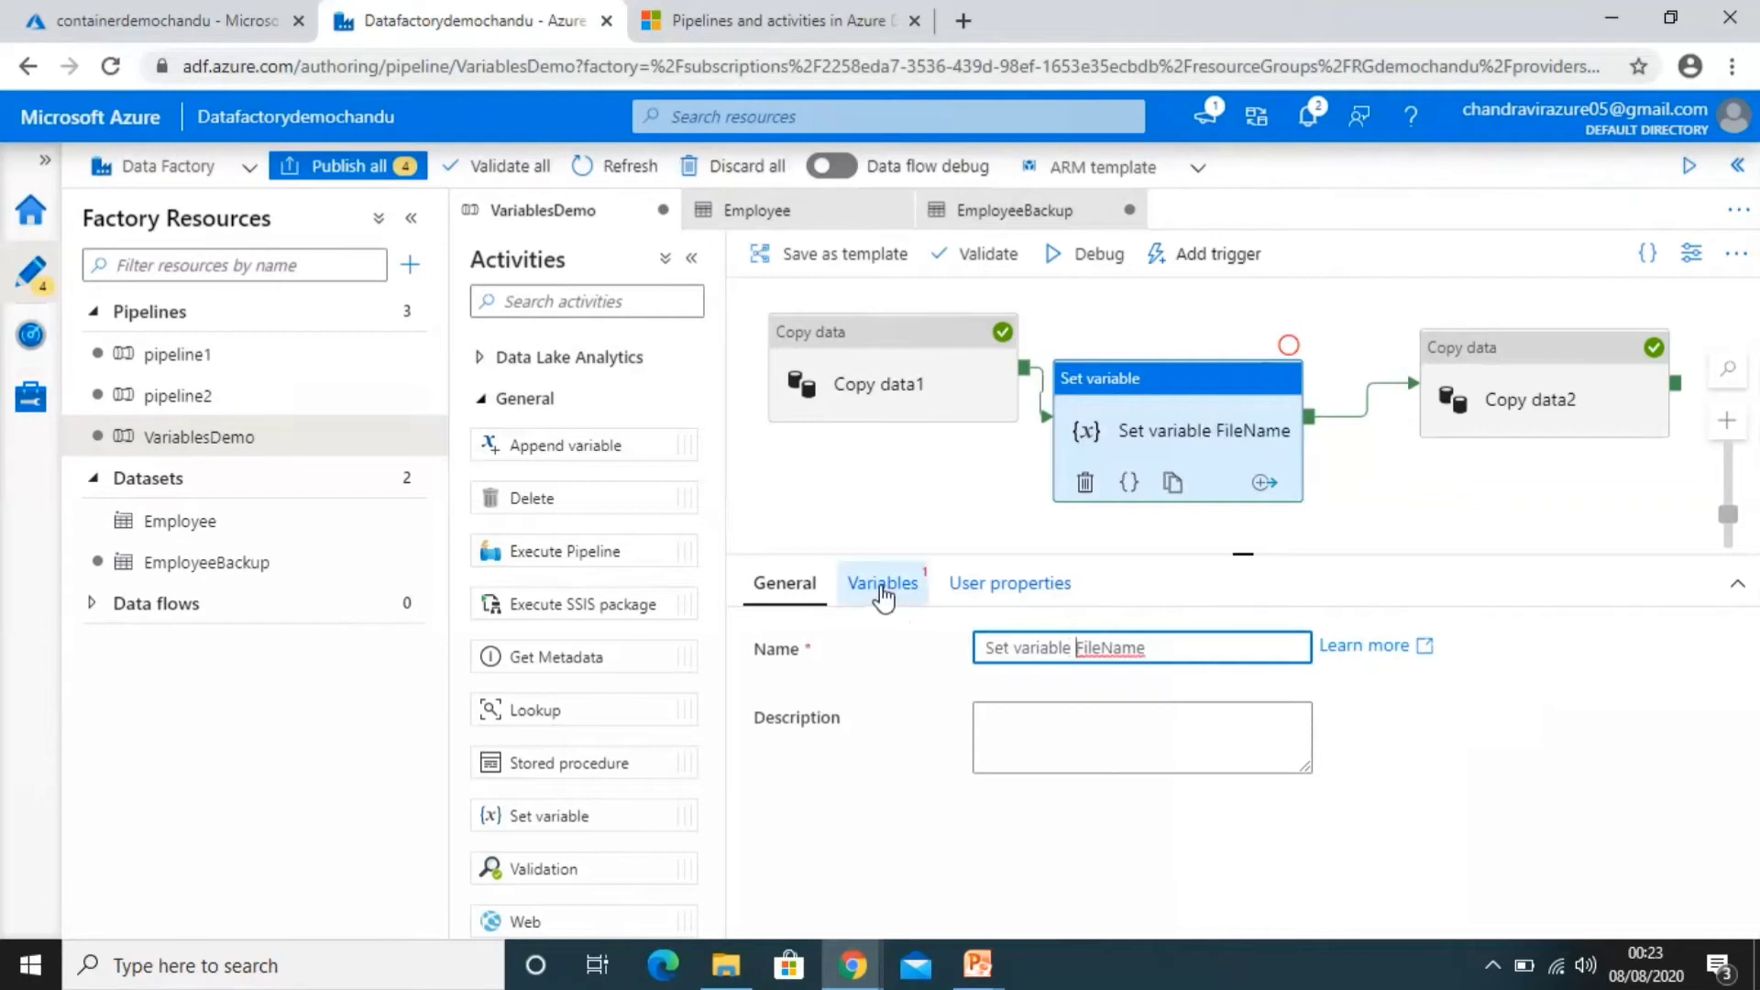
Assign the value EmployeeBackupNew.txt to the SetFileName variable in the Set variable FileName activity
{"action": "left_click", "coordinate": [883, 587]}
{"action": "left_click", "coordinate": [1053, 653]}
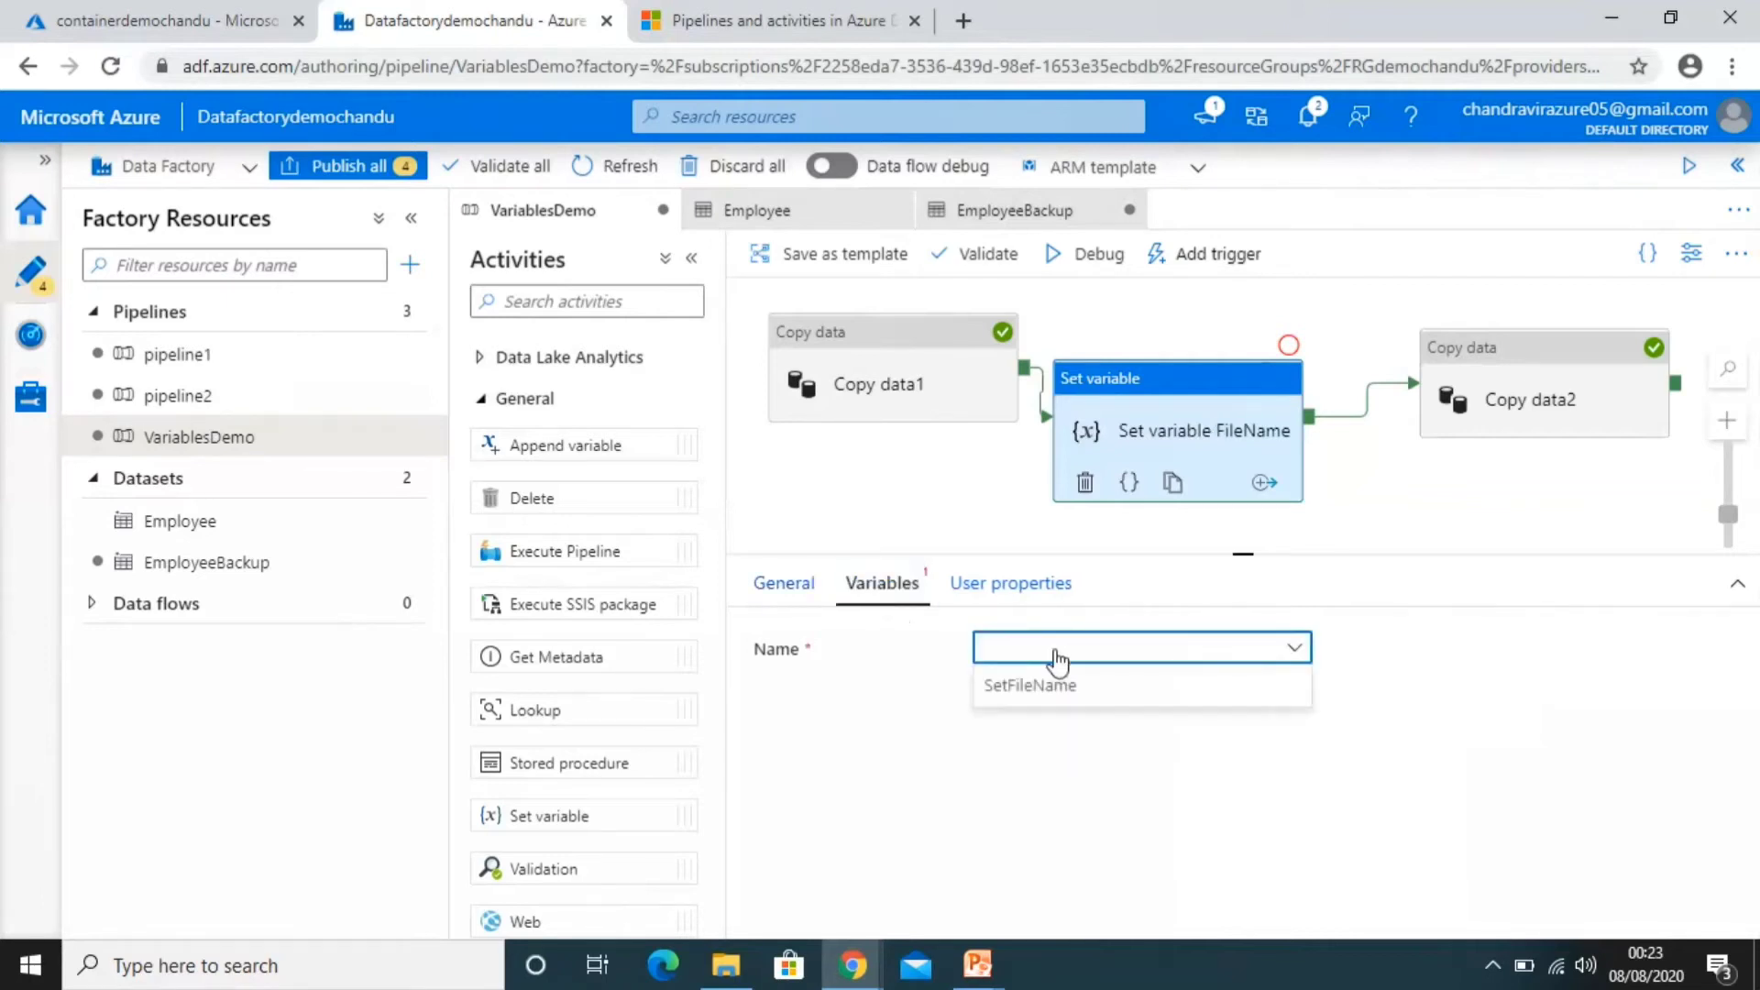
{"action": "left_click", "coordinate": [1041, 695]}
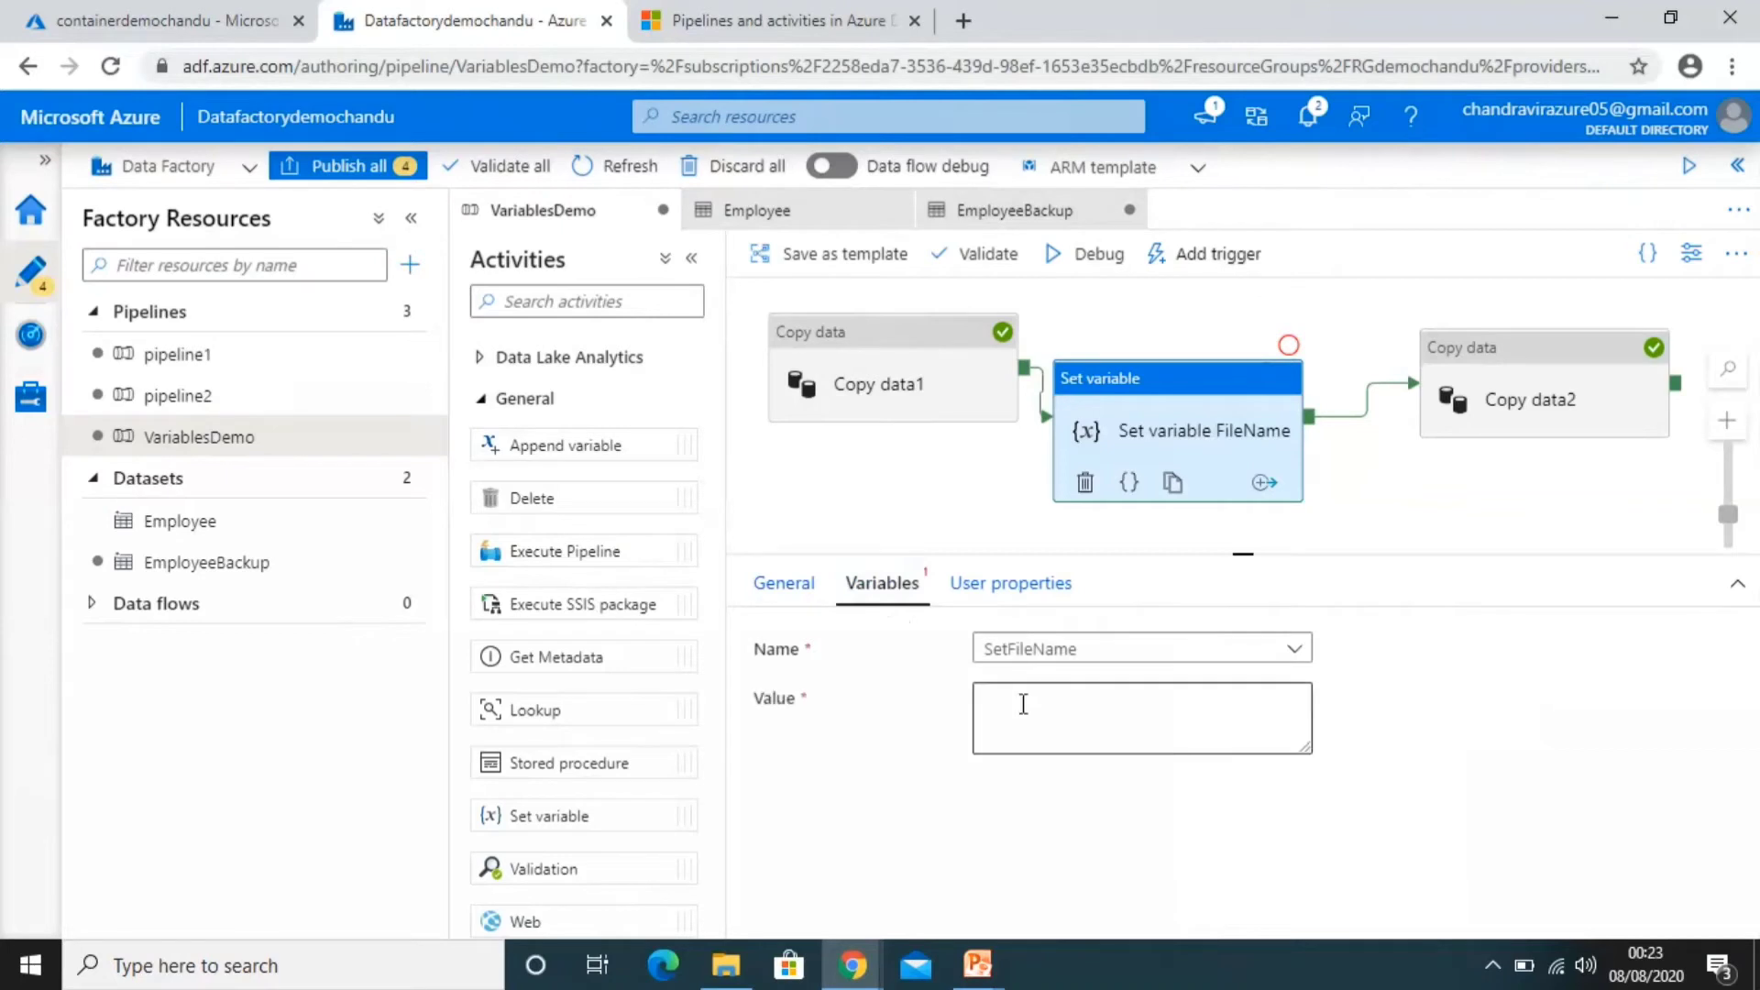
{"action": "left_click", "coordinate": [1023, 704]}
{"action": "type", "text": "Empl"}
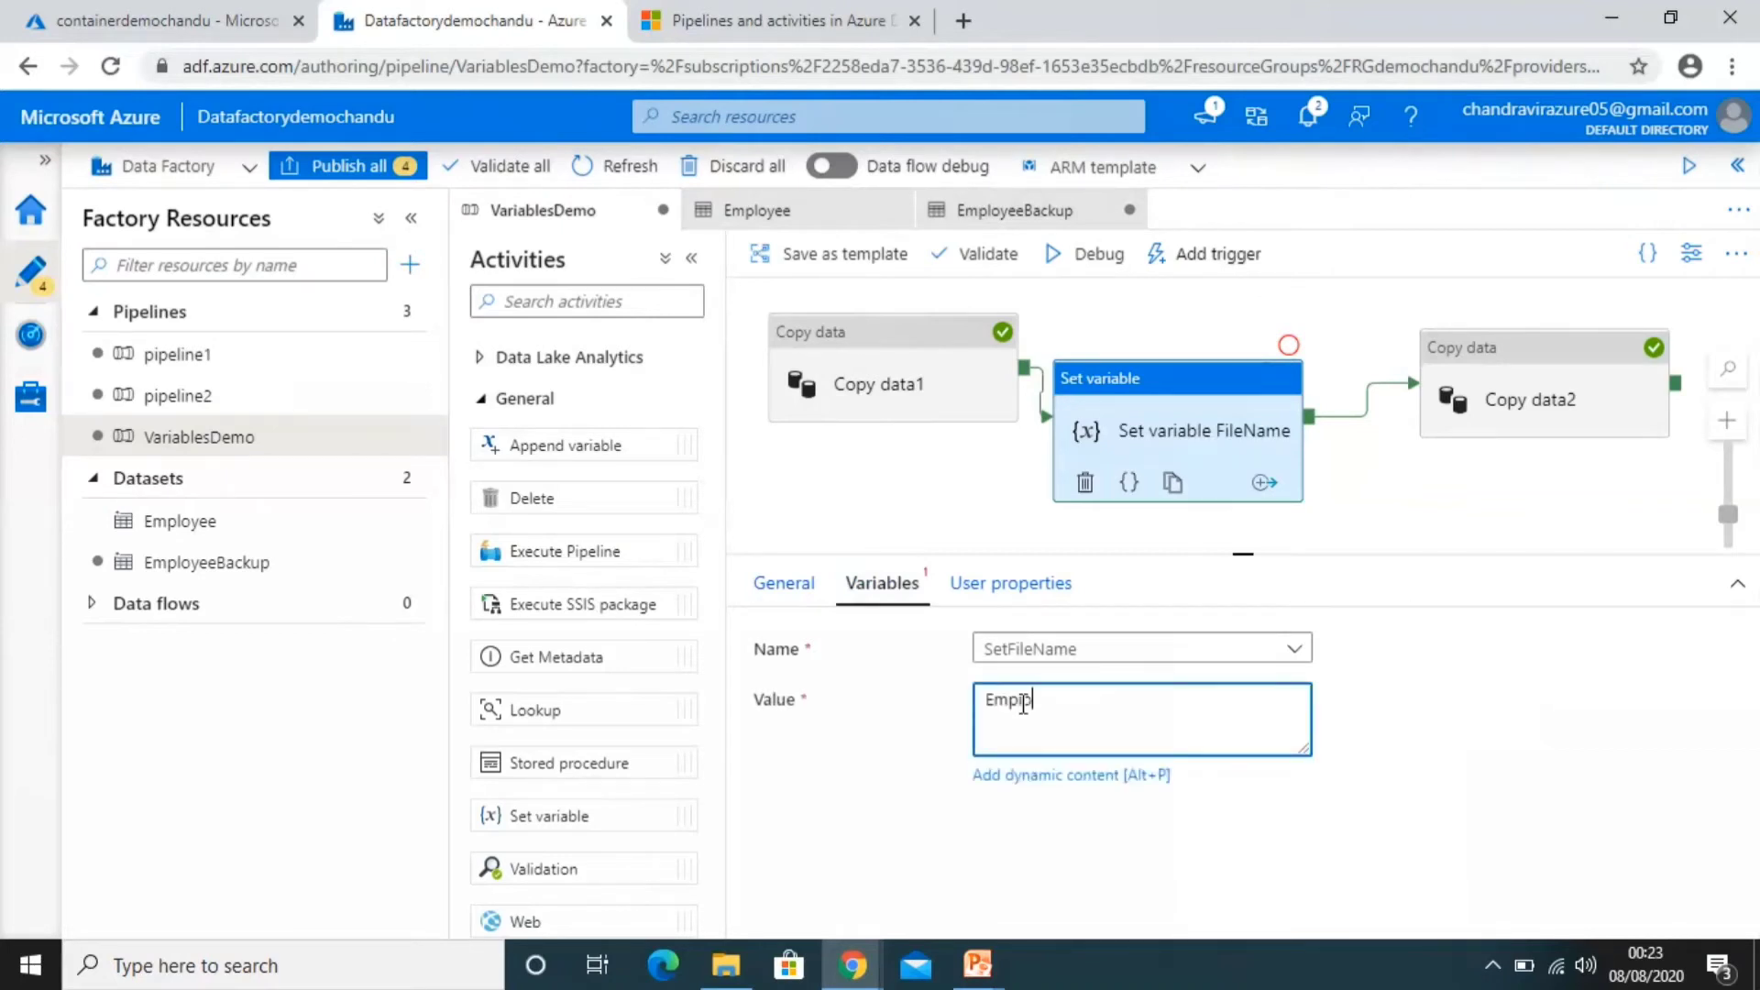
{"action": "type", "text": "oyeeBackupNew.txt"}
Switch to the containerdemochandu storage container and delete BackupFileName2.txt and EmployeeBackup.txt from the output folder
{"action": "left_click", "coordinate": [210, 27]}
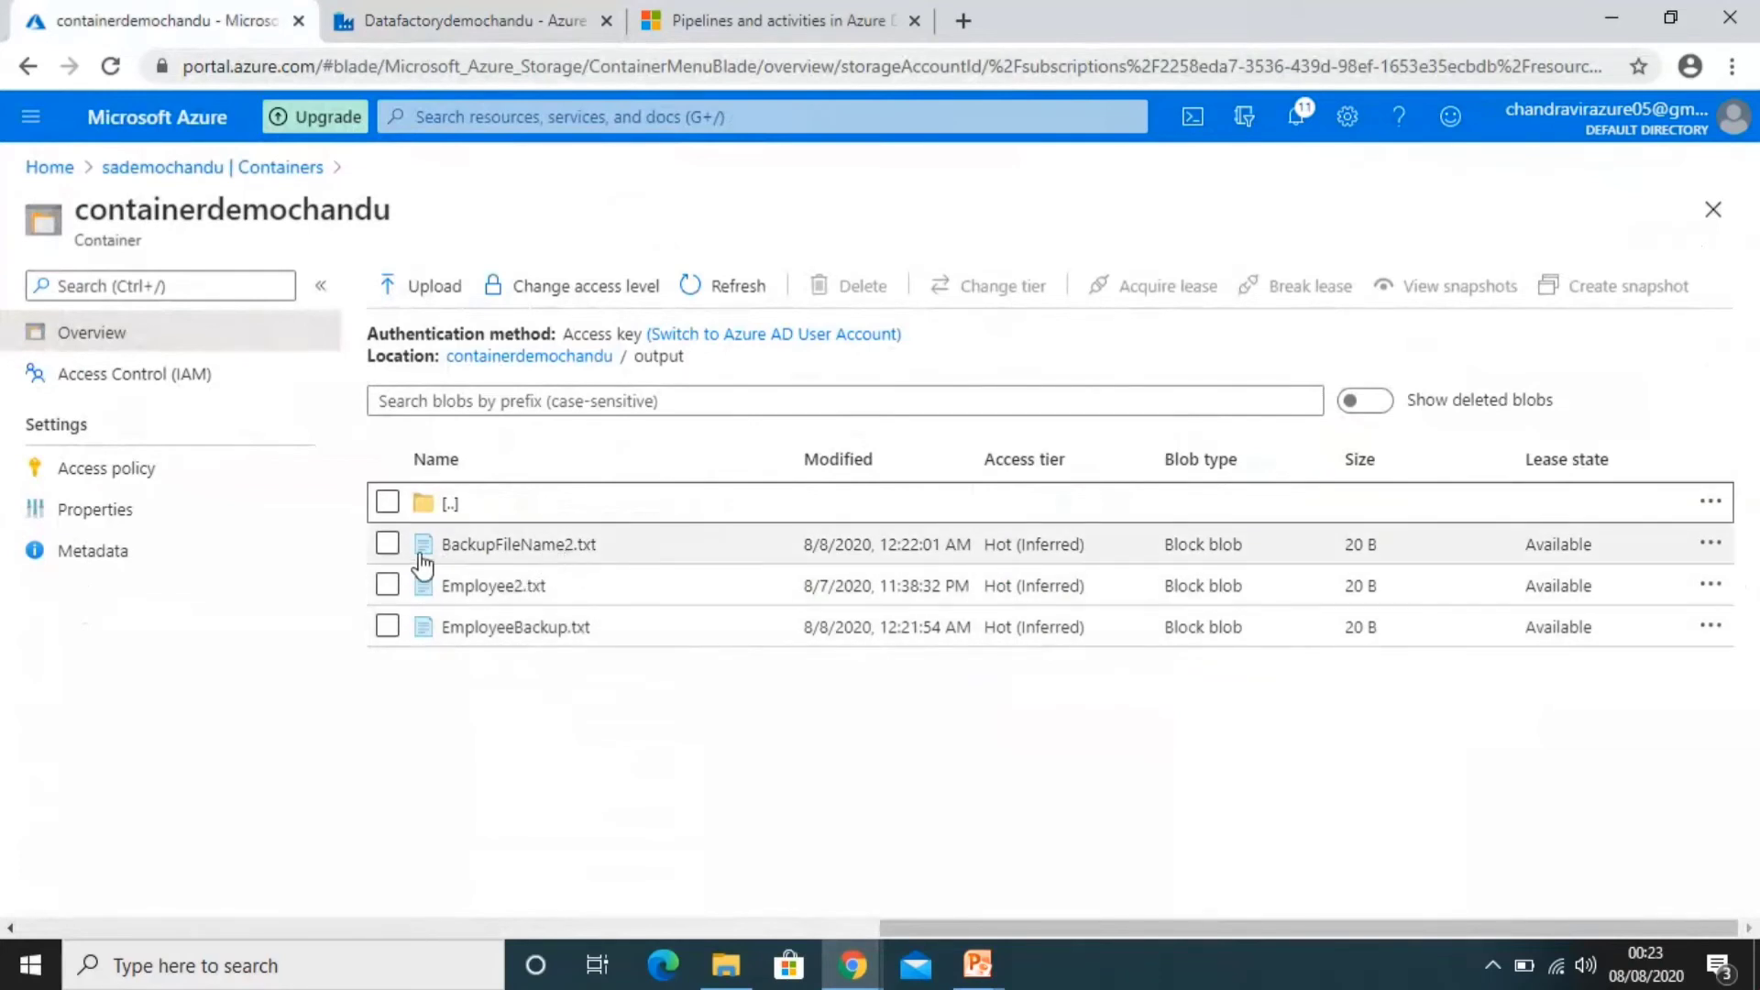
{"action": "left_click", "coordinate": [387, 544]}
{"action": "left_click", "coordinate": [387, 627]}
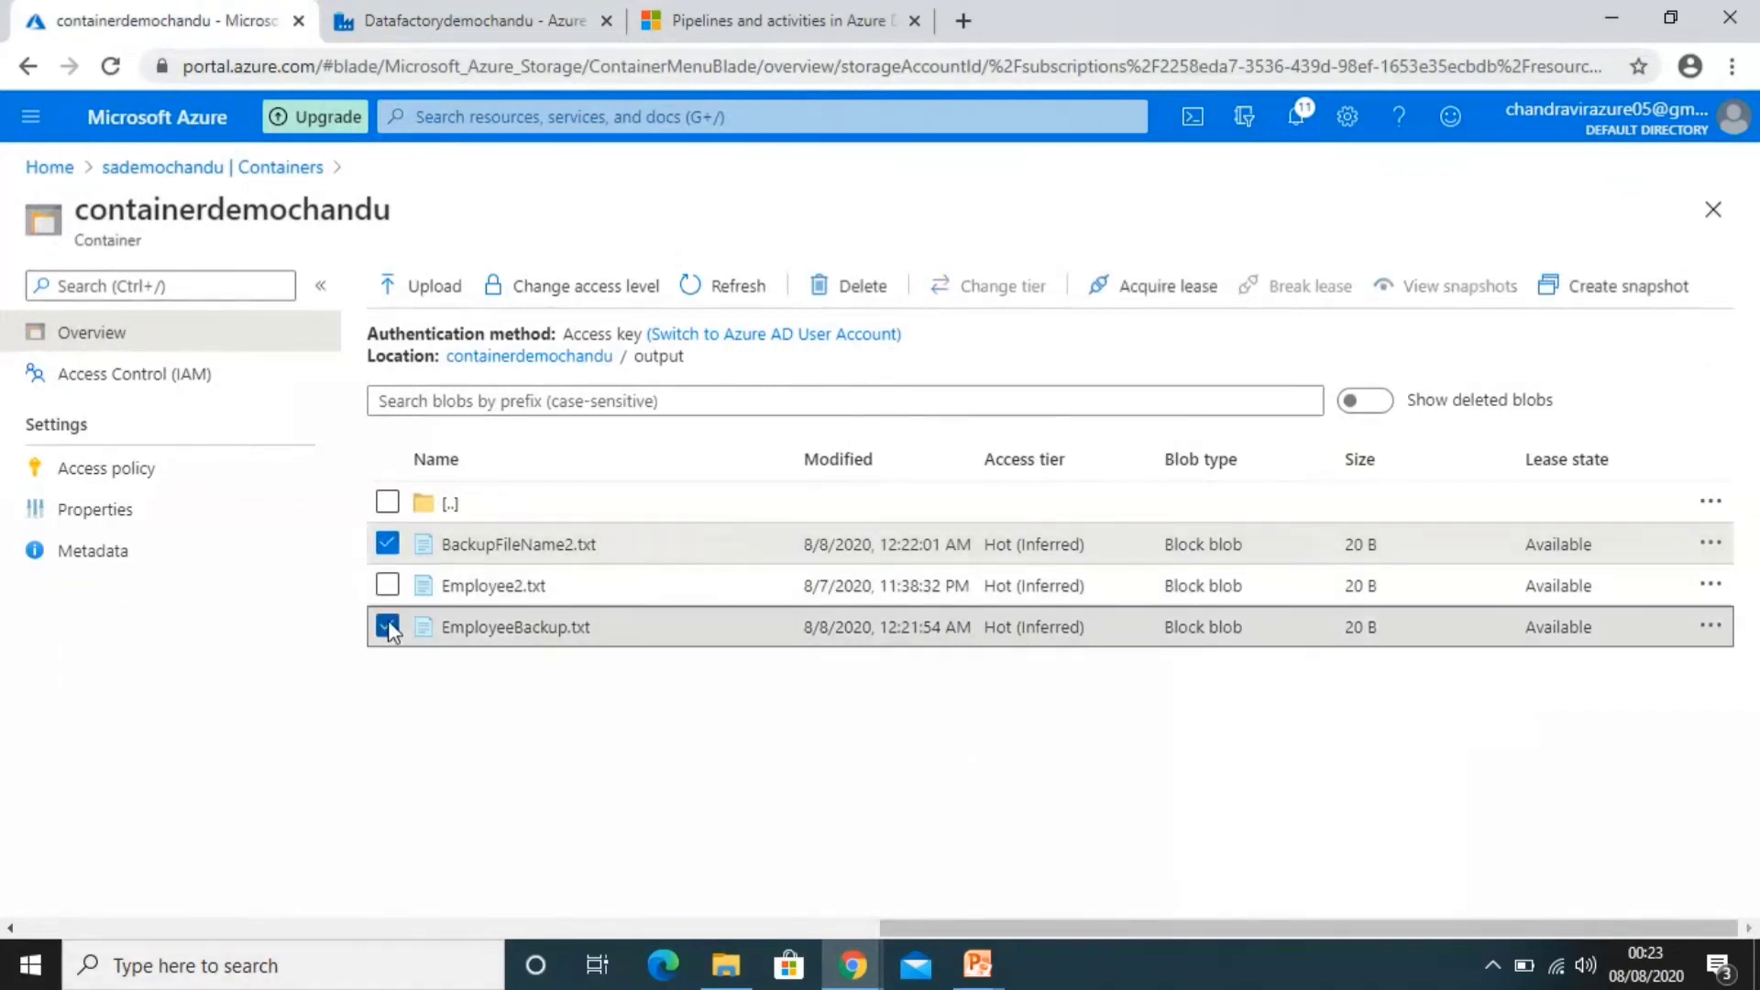
{"action": "left_click", "coordinate": [850, 292]}
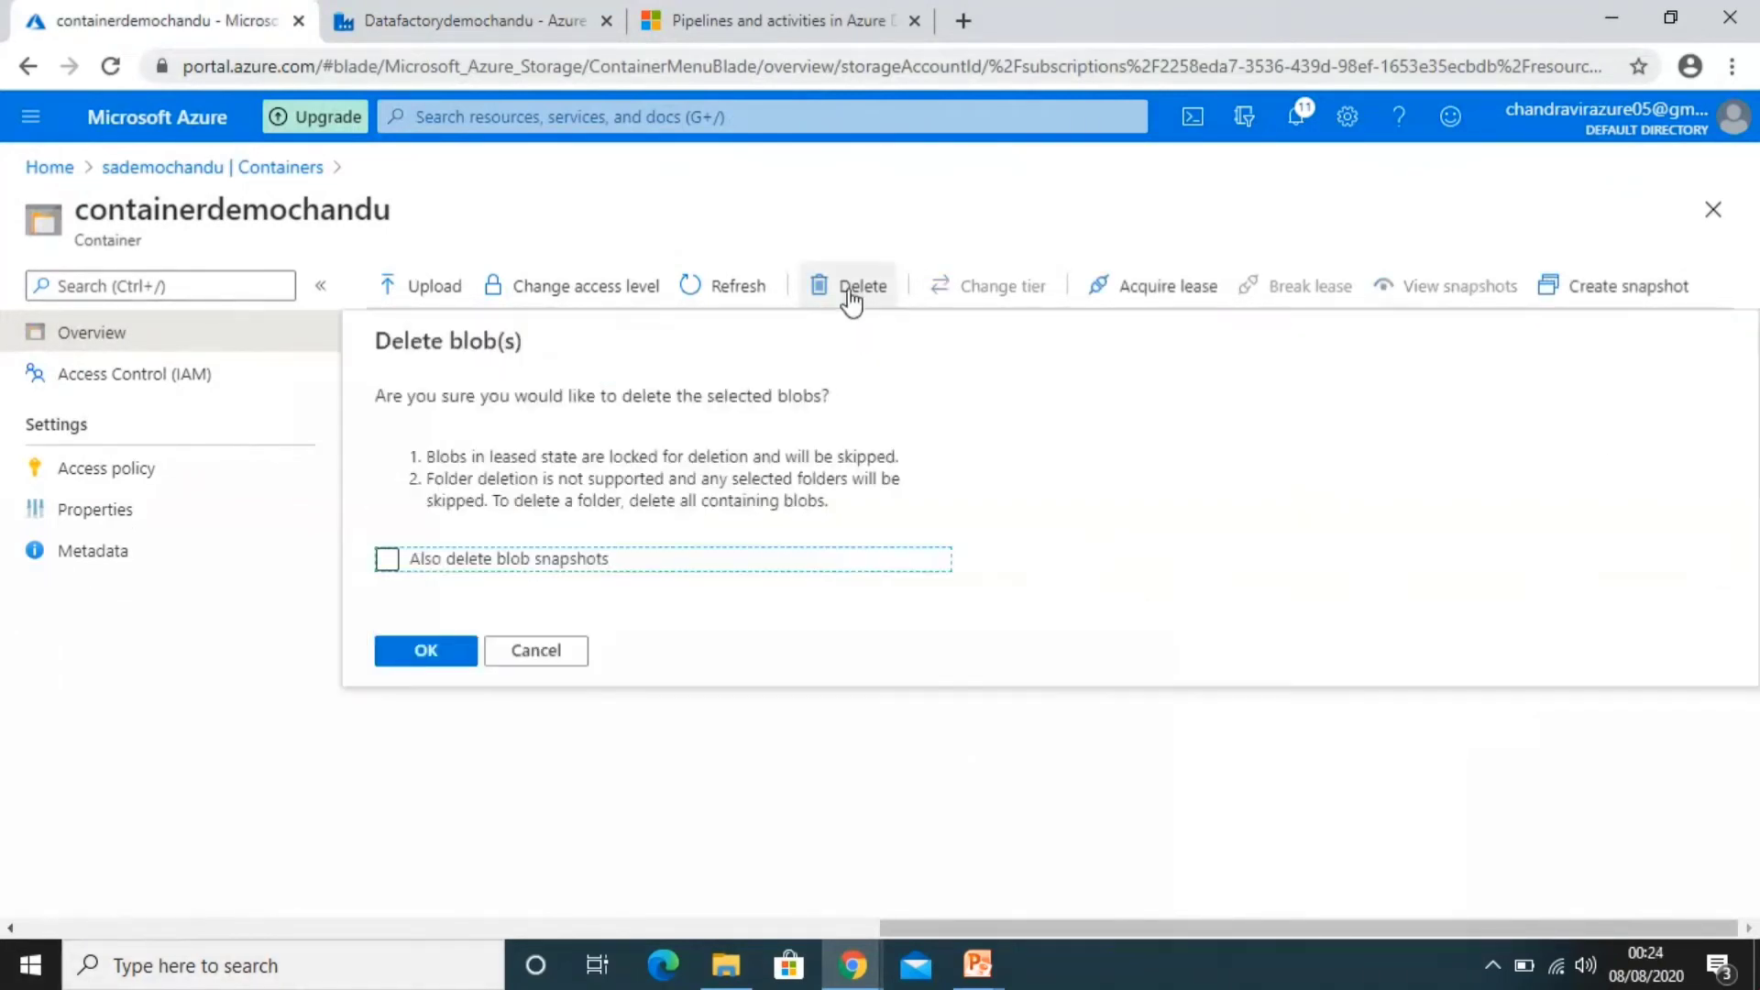
{"action": "left_click", "coordinate": [427, 649]}
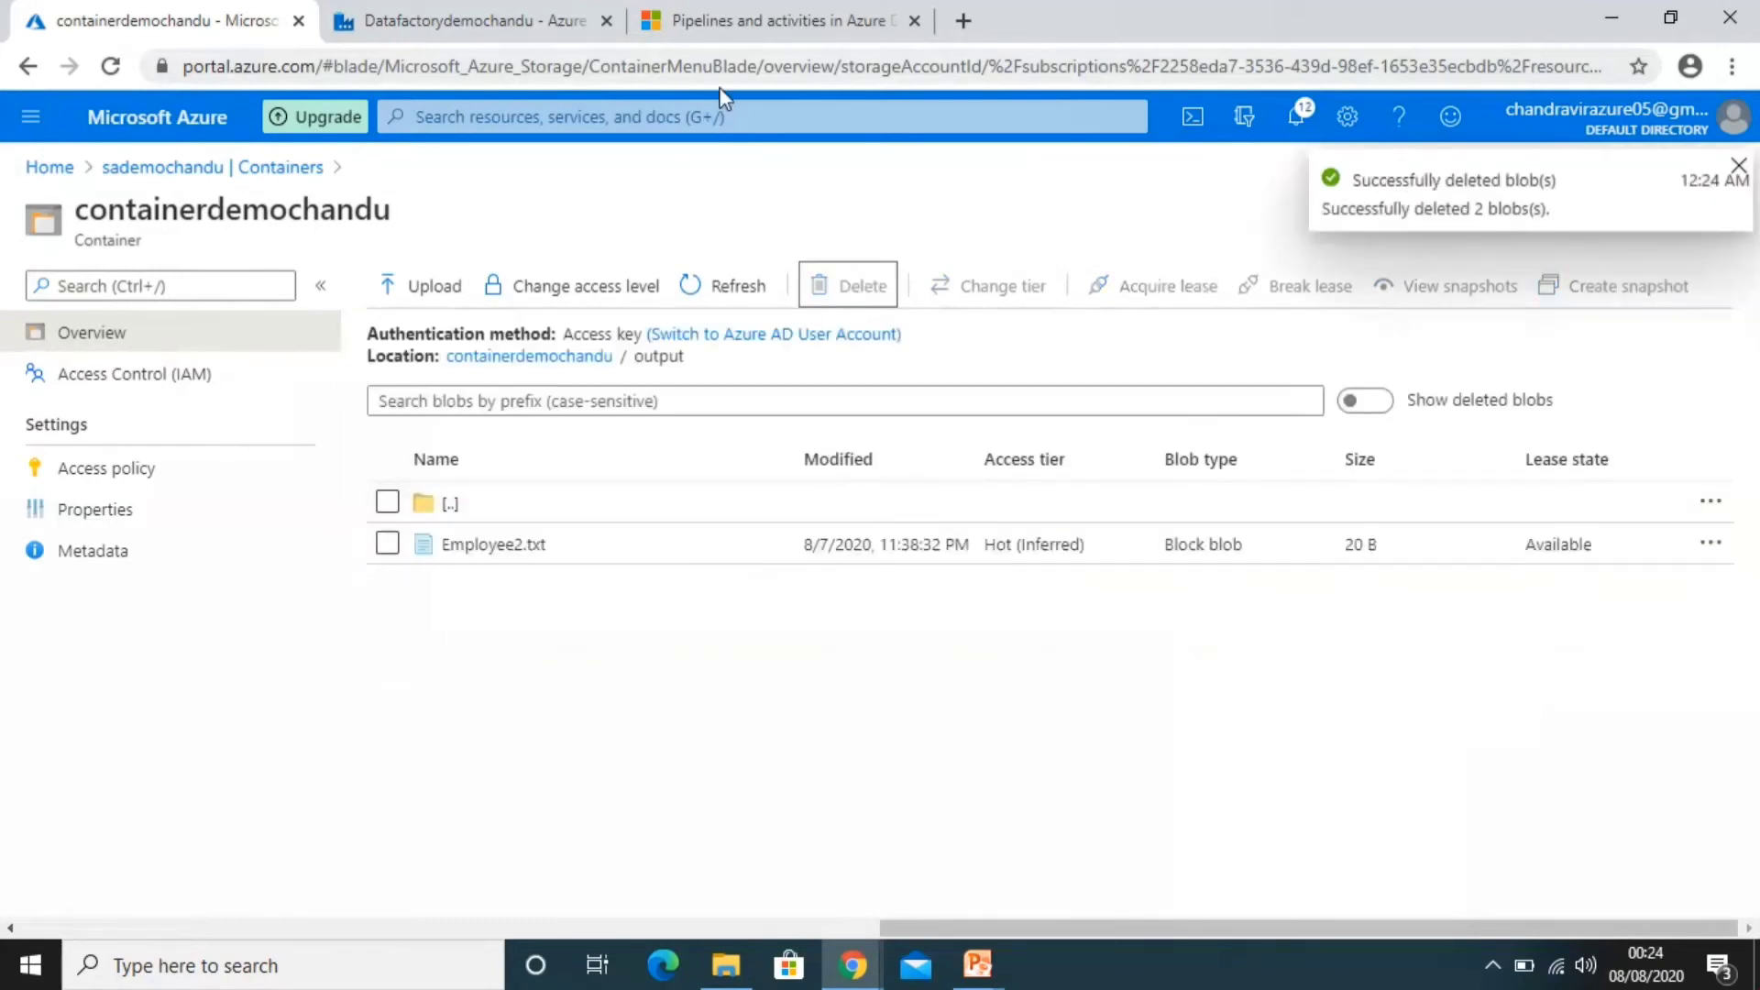
Switch back to Data Factory and review the pipeline's variables, the Copy data1 activity and the Set variable FileName settings
{"action": "left_click", "coordinate": [734, 20]}
{"action": "left_click", "coordinate": [452, 18]}
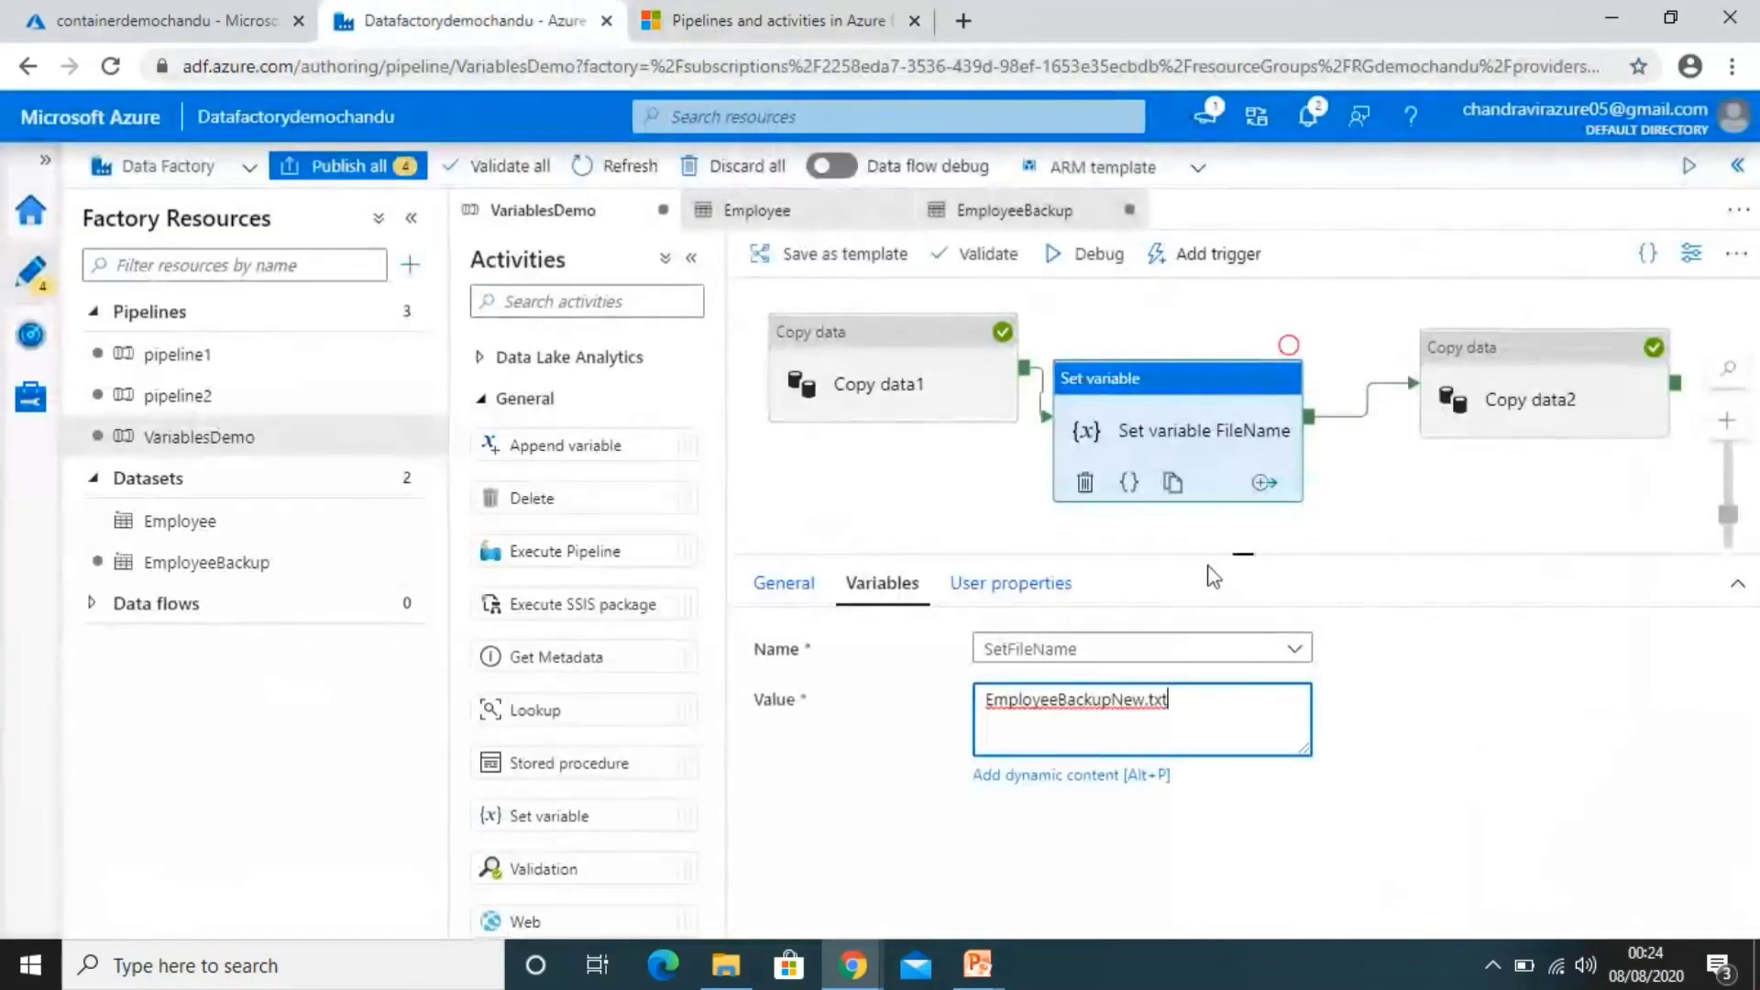
{"action": "left_click", "coordinate": [1372, 503]}
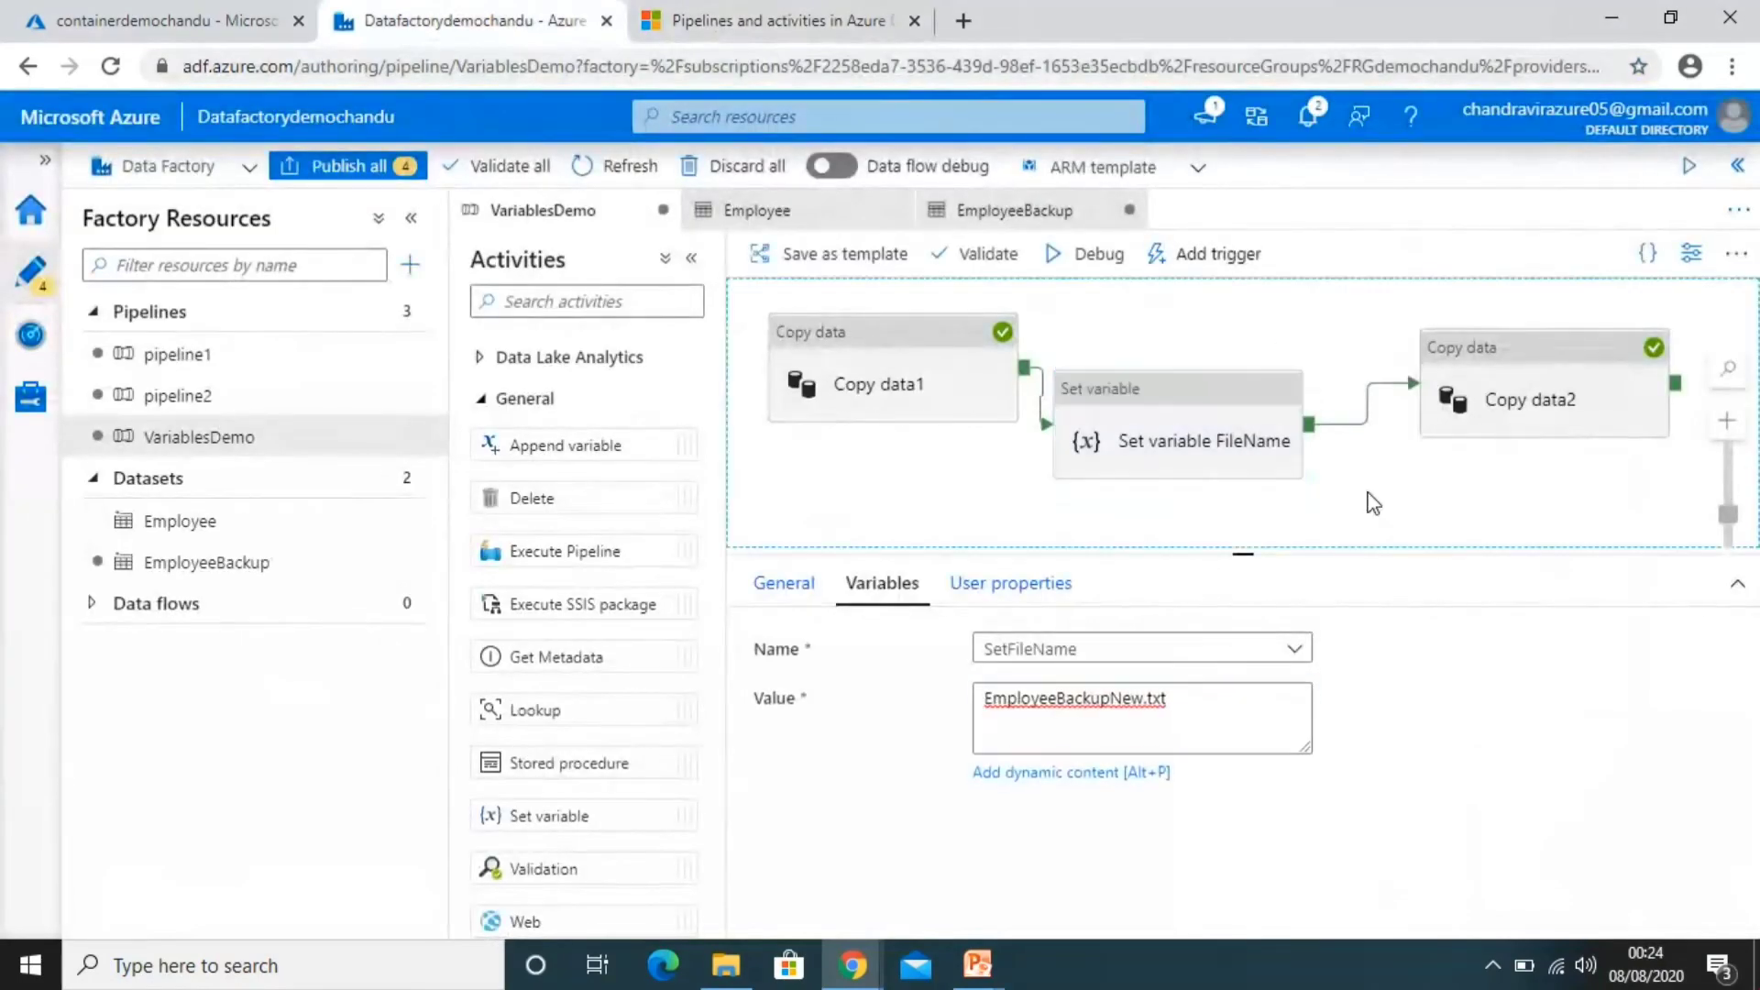
{"action": "left_click", "coordinate": [883, 418]}
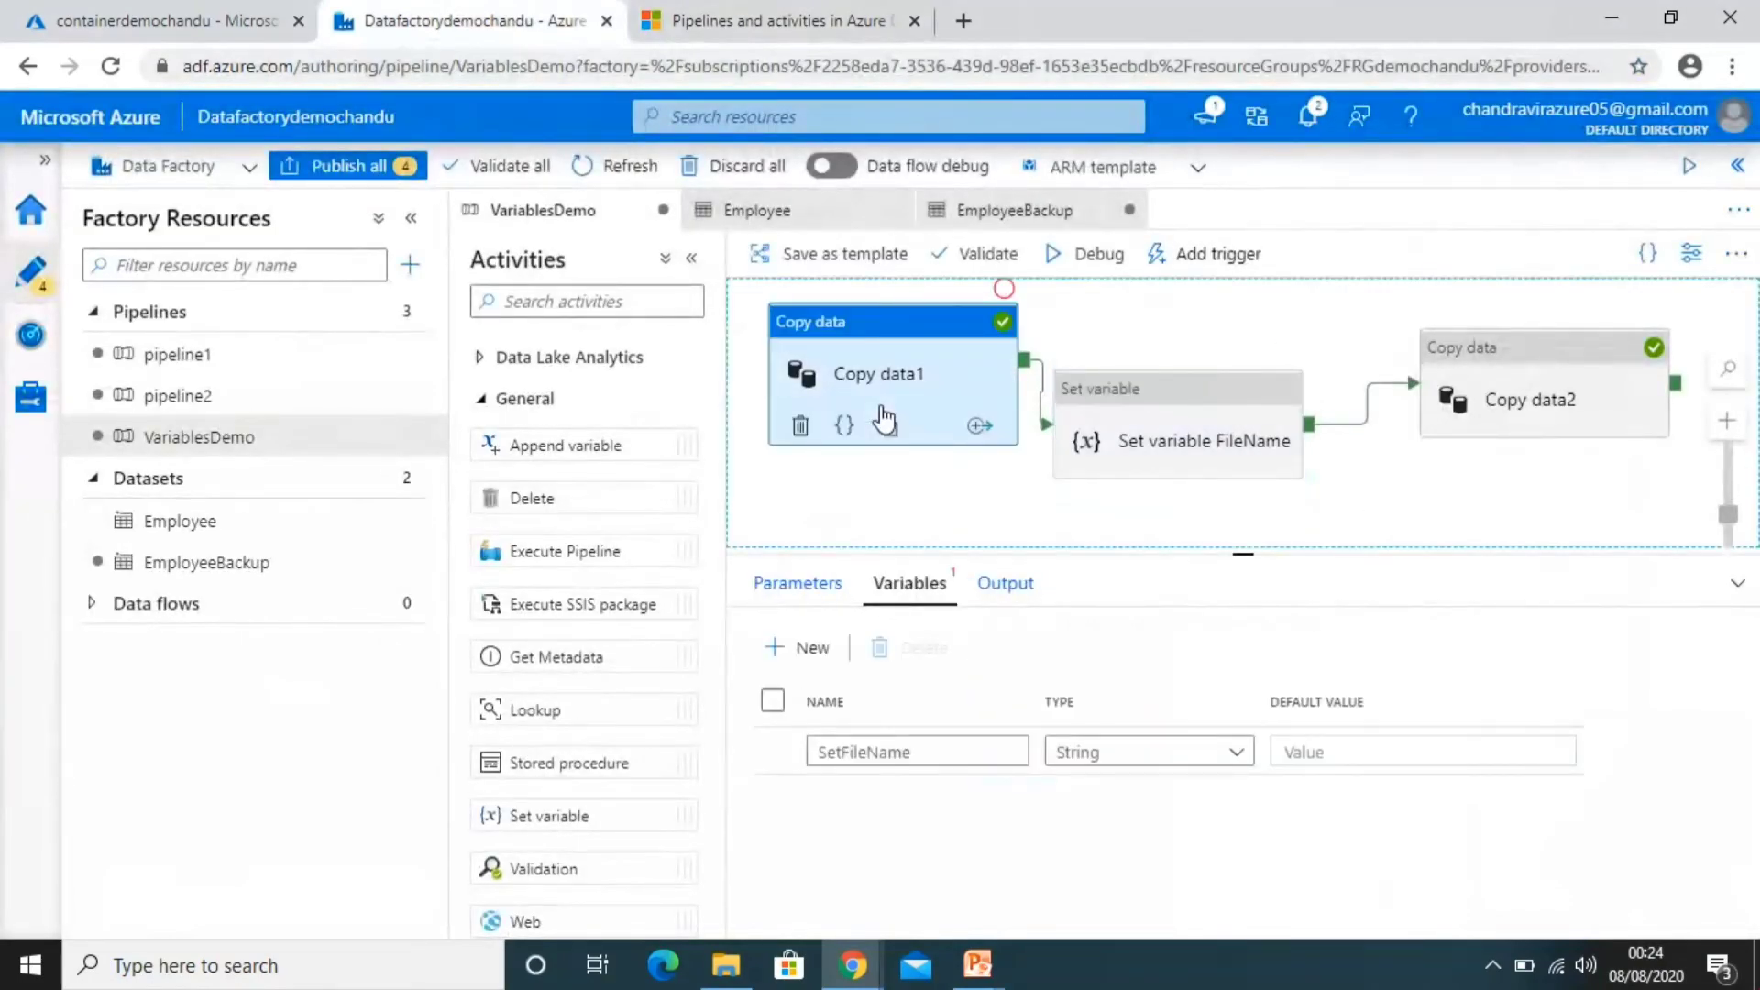
{"action": "left_click", "coordinate": [1194, 451]}
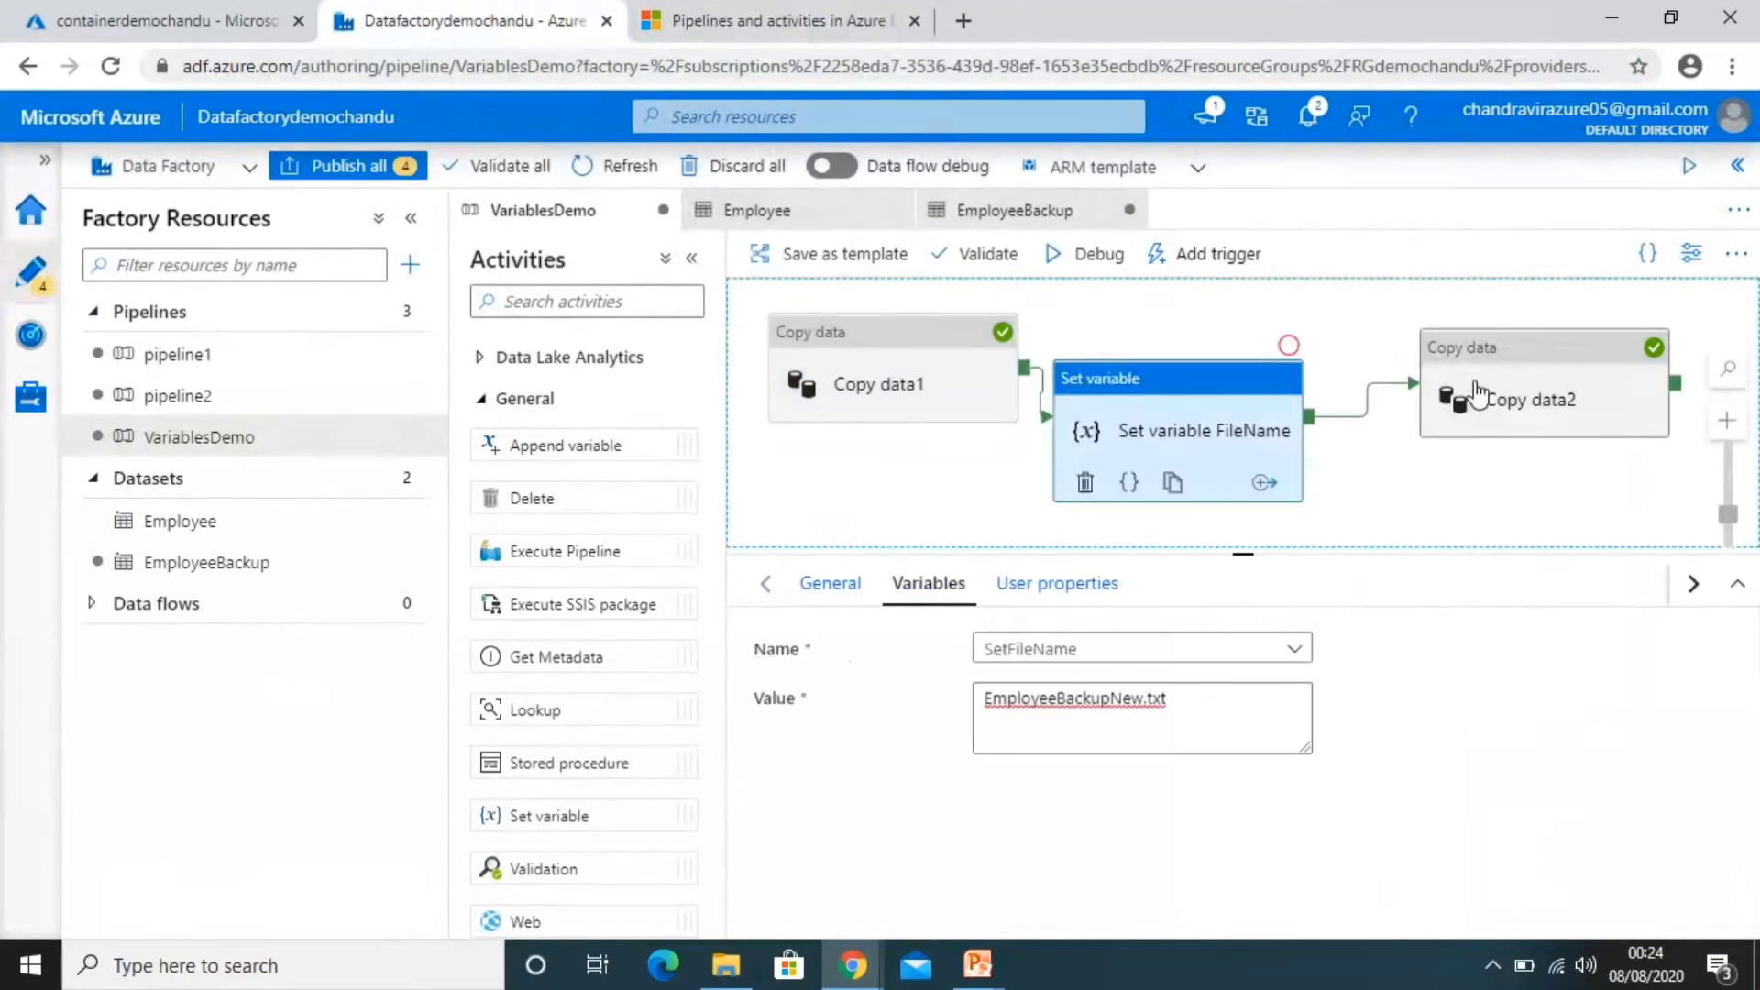
{"action": "left_click", "coordinate": [1472, 397]}
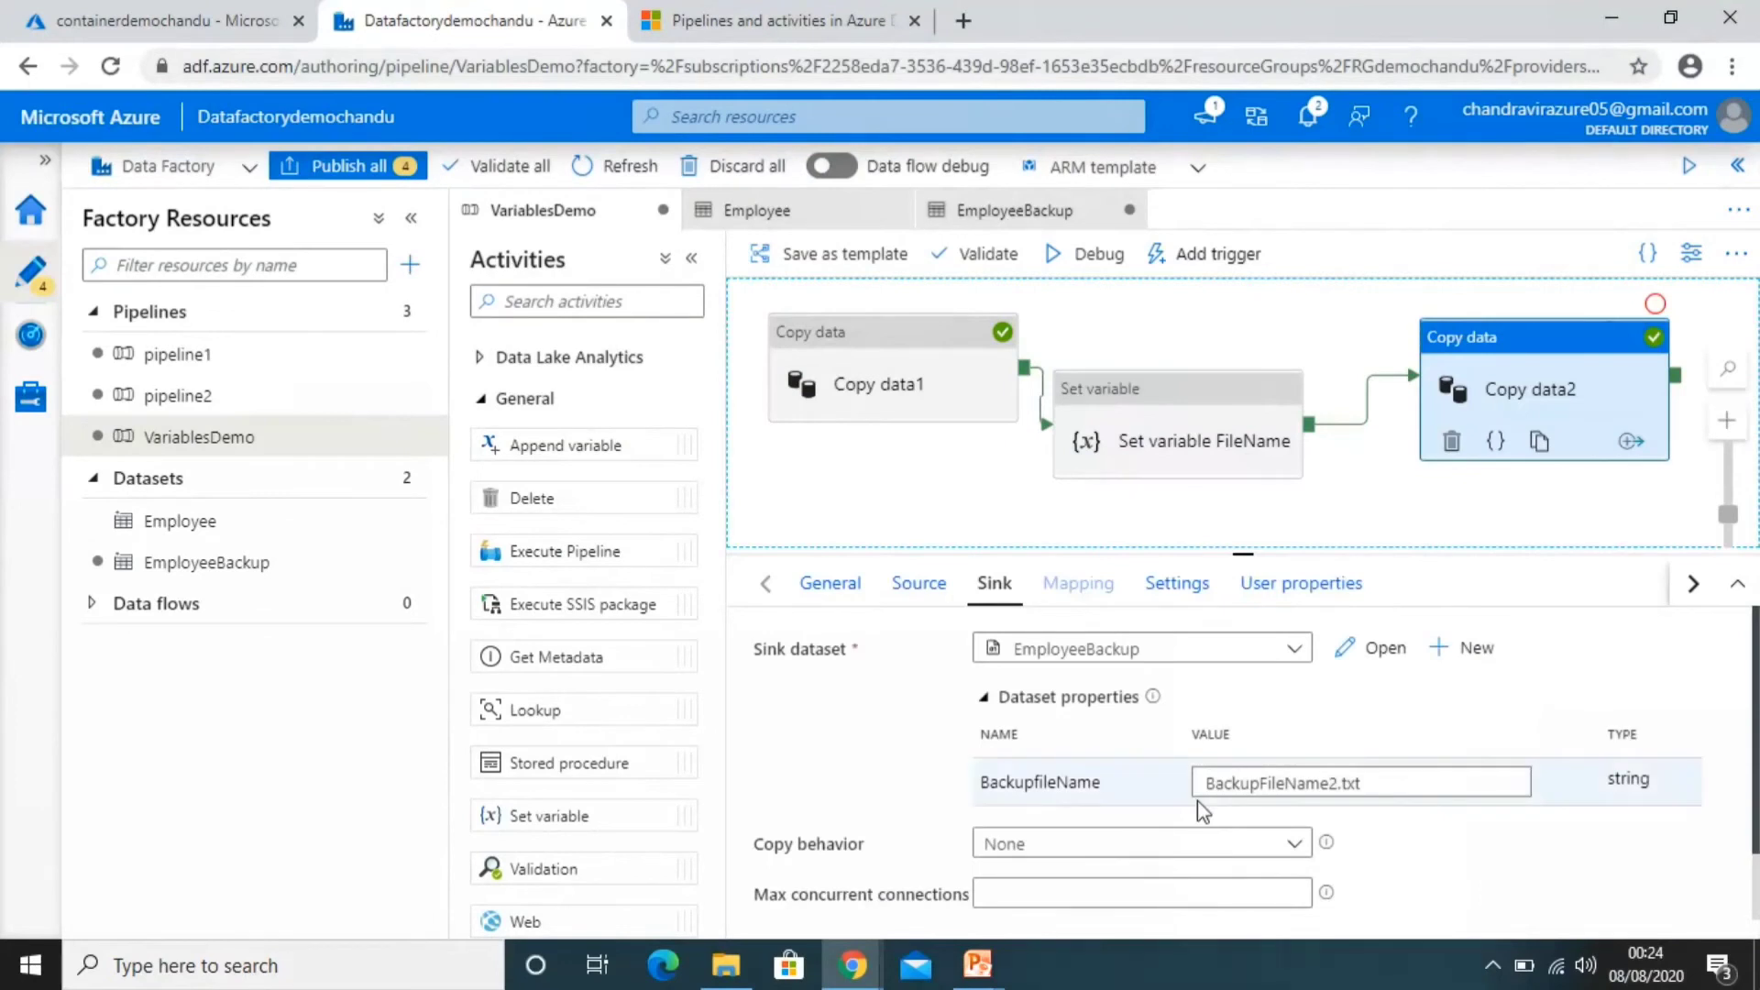
{"action": "left_click", "coordinate": [1393, 780]}
{"action": "left_click", "coordinate": [1341, 822]}
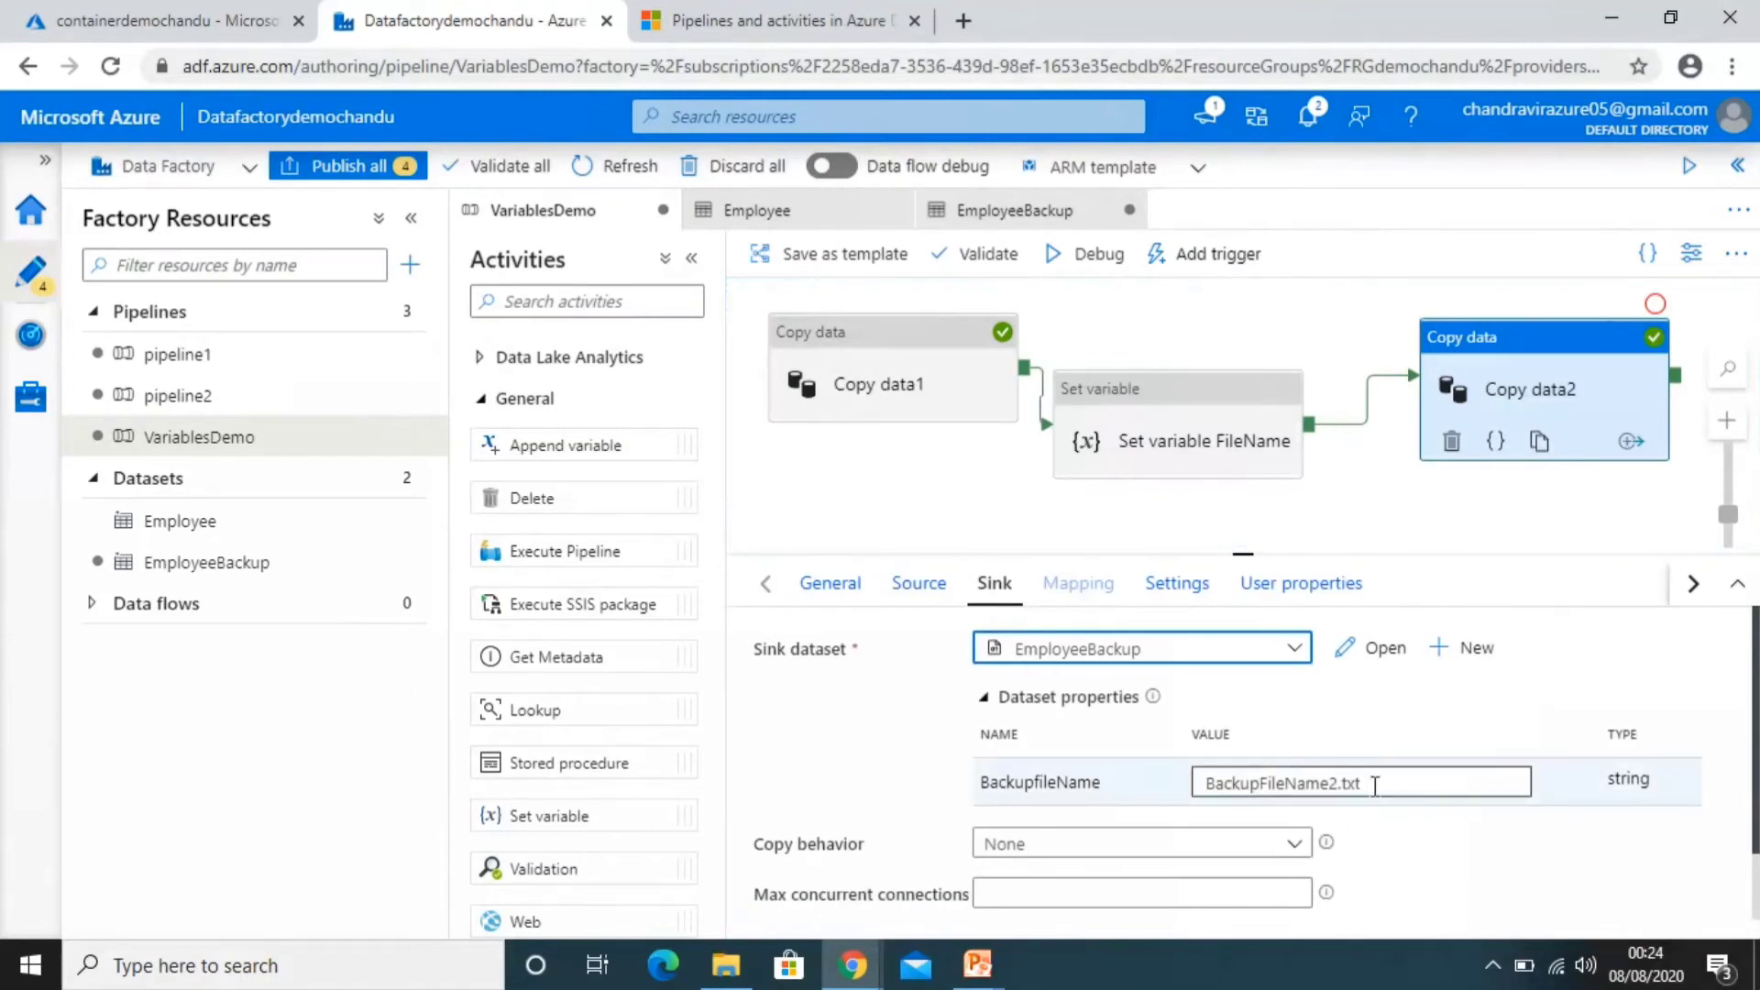
{"action": "left_click", "coordinate": [1375, 788]}
{"action": "left_click", "coordinate": [1353, 816]}
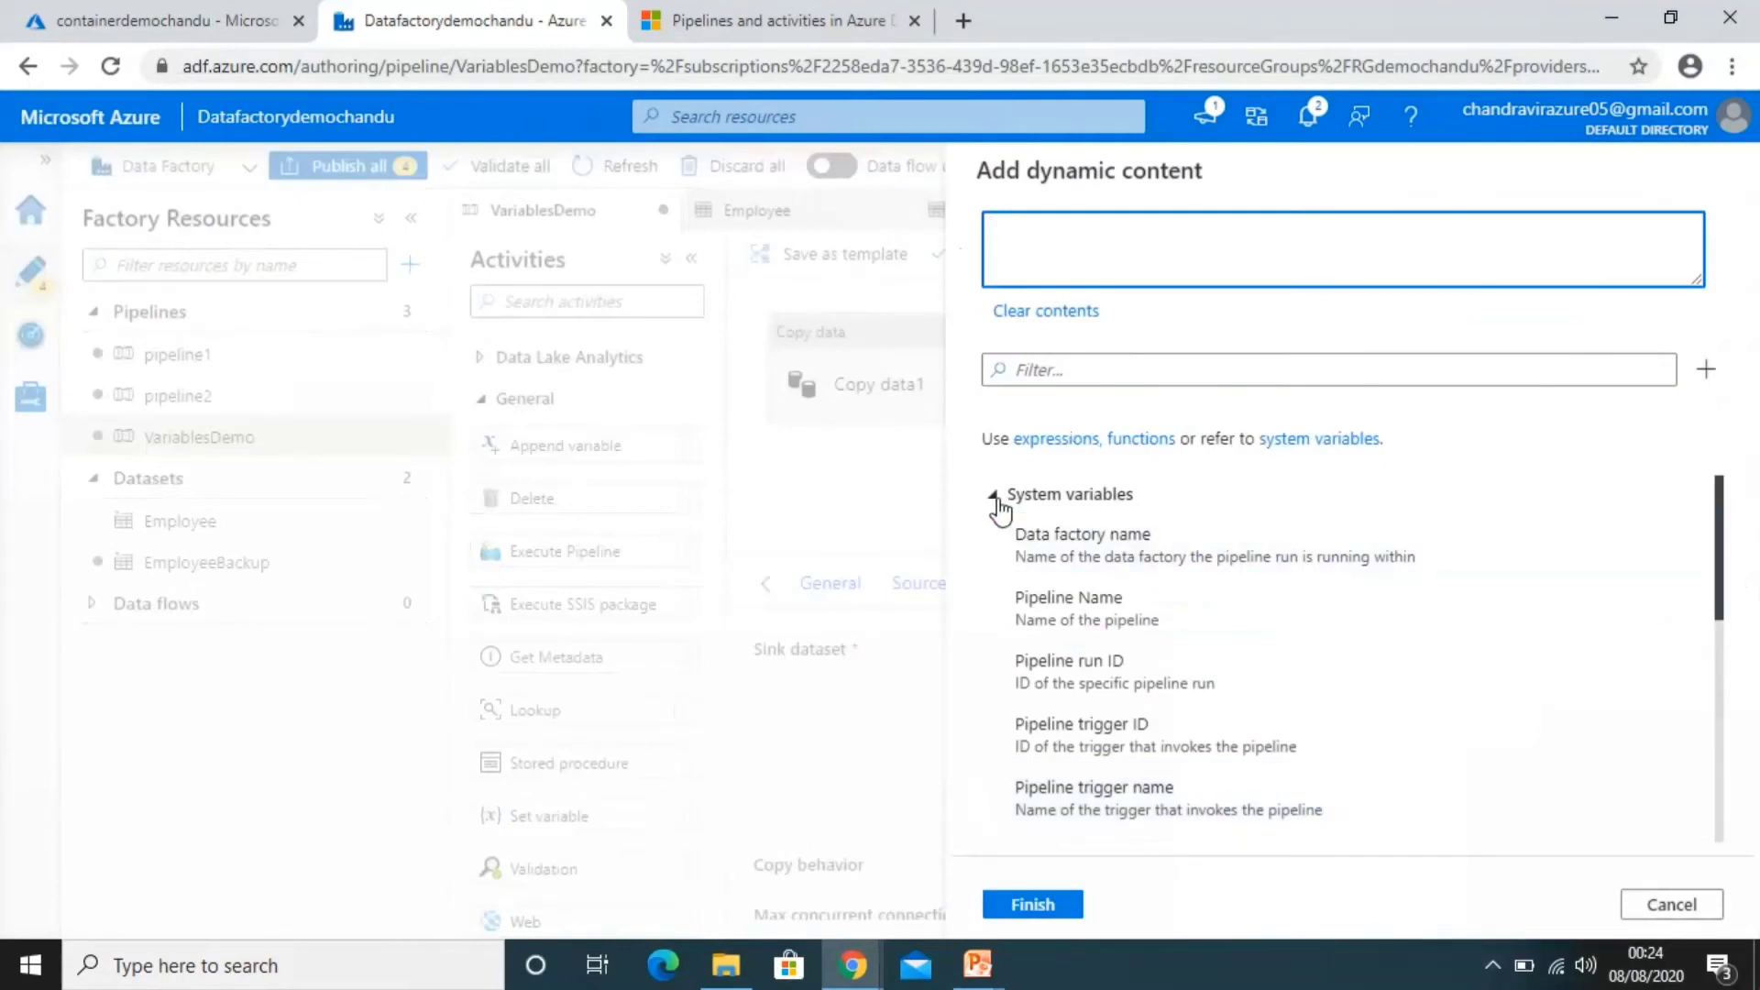
{"action": "left_click", "coordinate": [999, 500]}
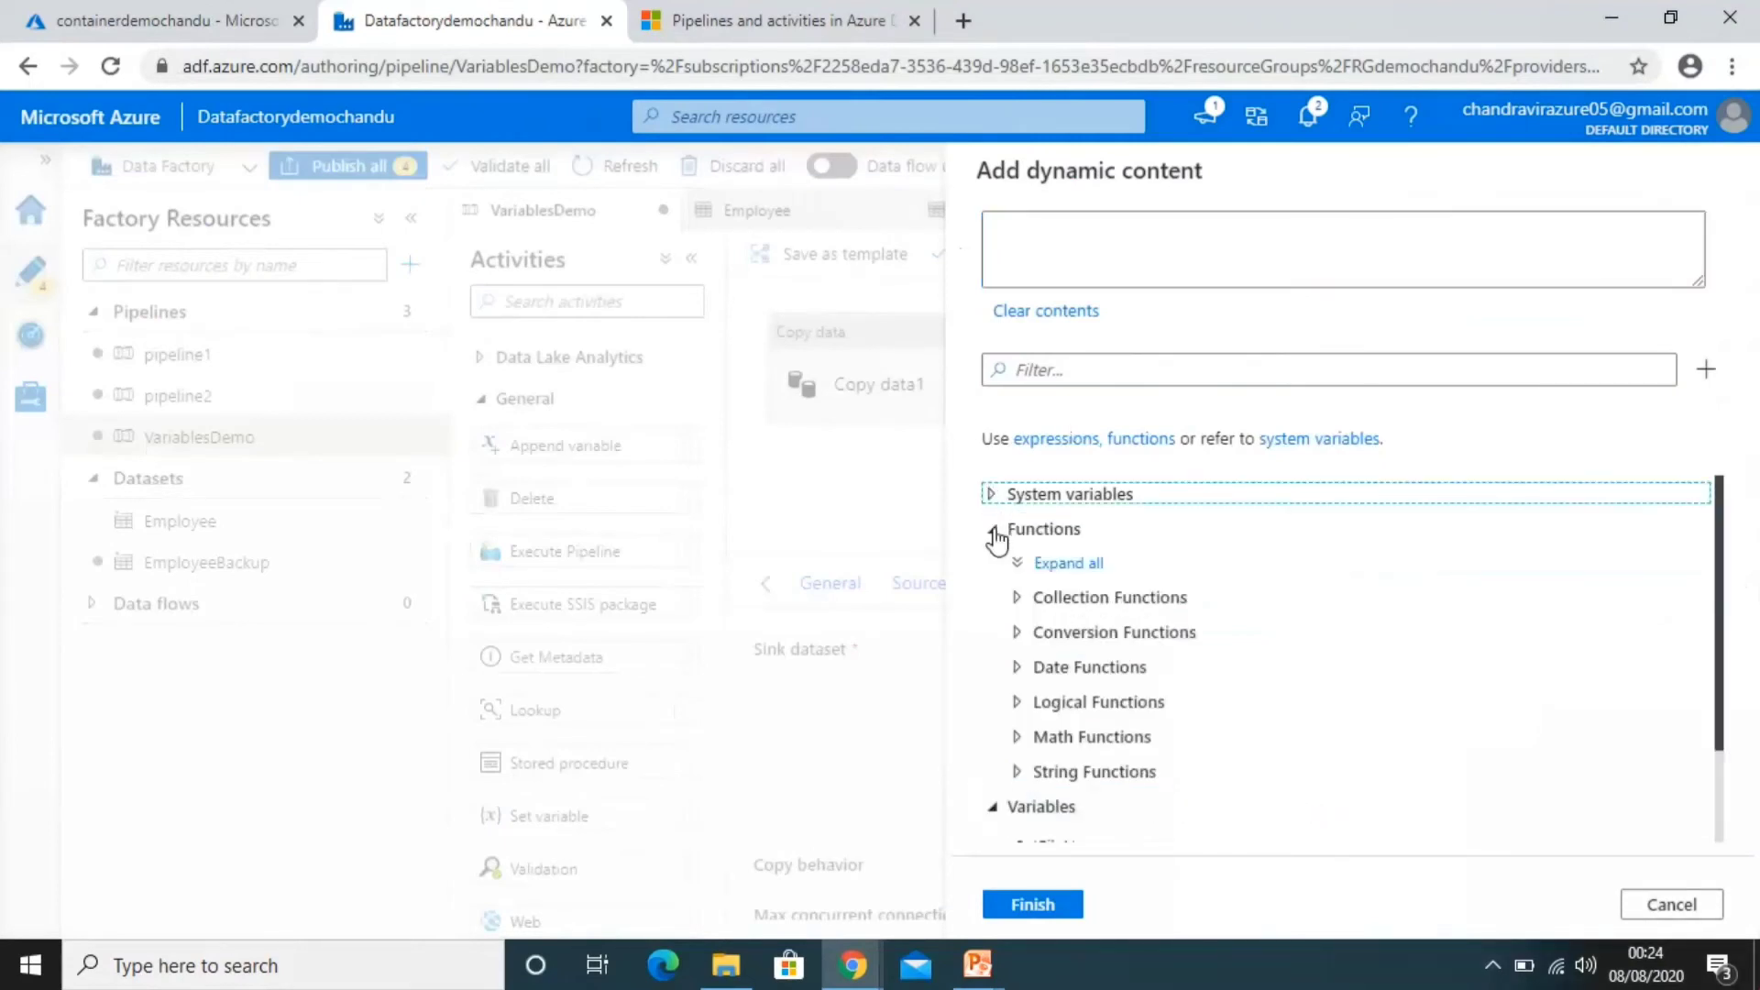
{"action": "left_click", "coordinate": [994, 532]}
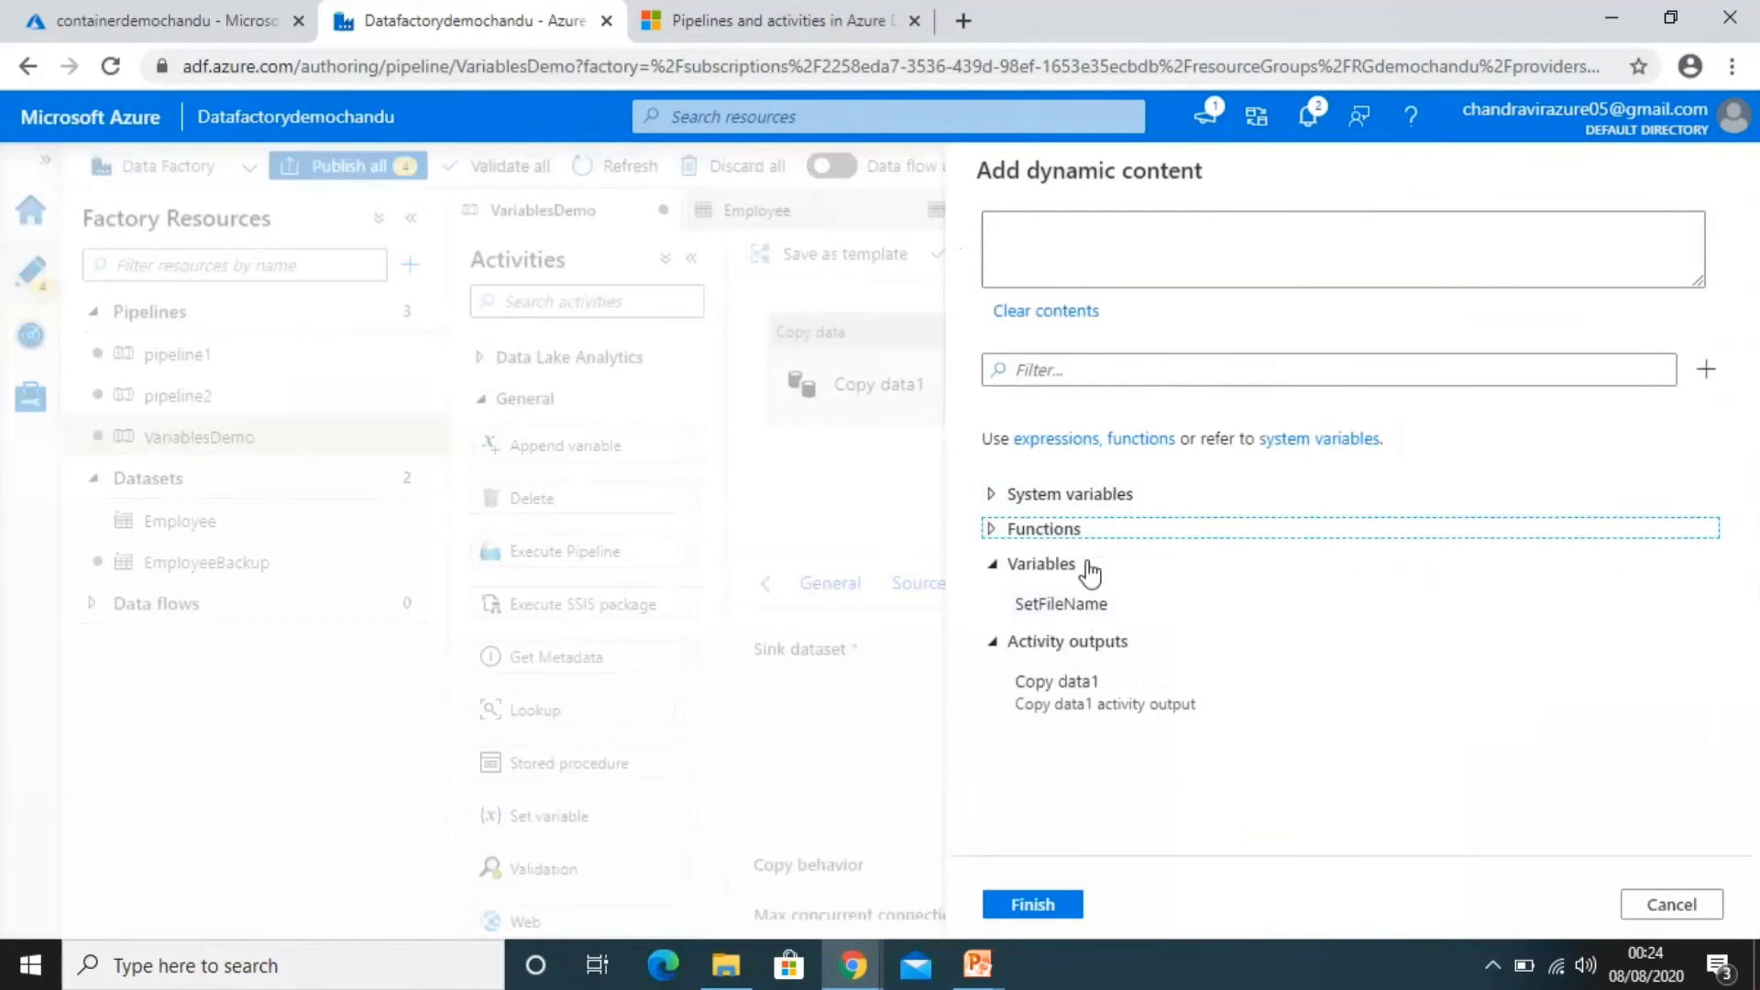
{"action": "left_click", "coordinate": [1047, 605]}
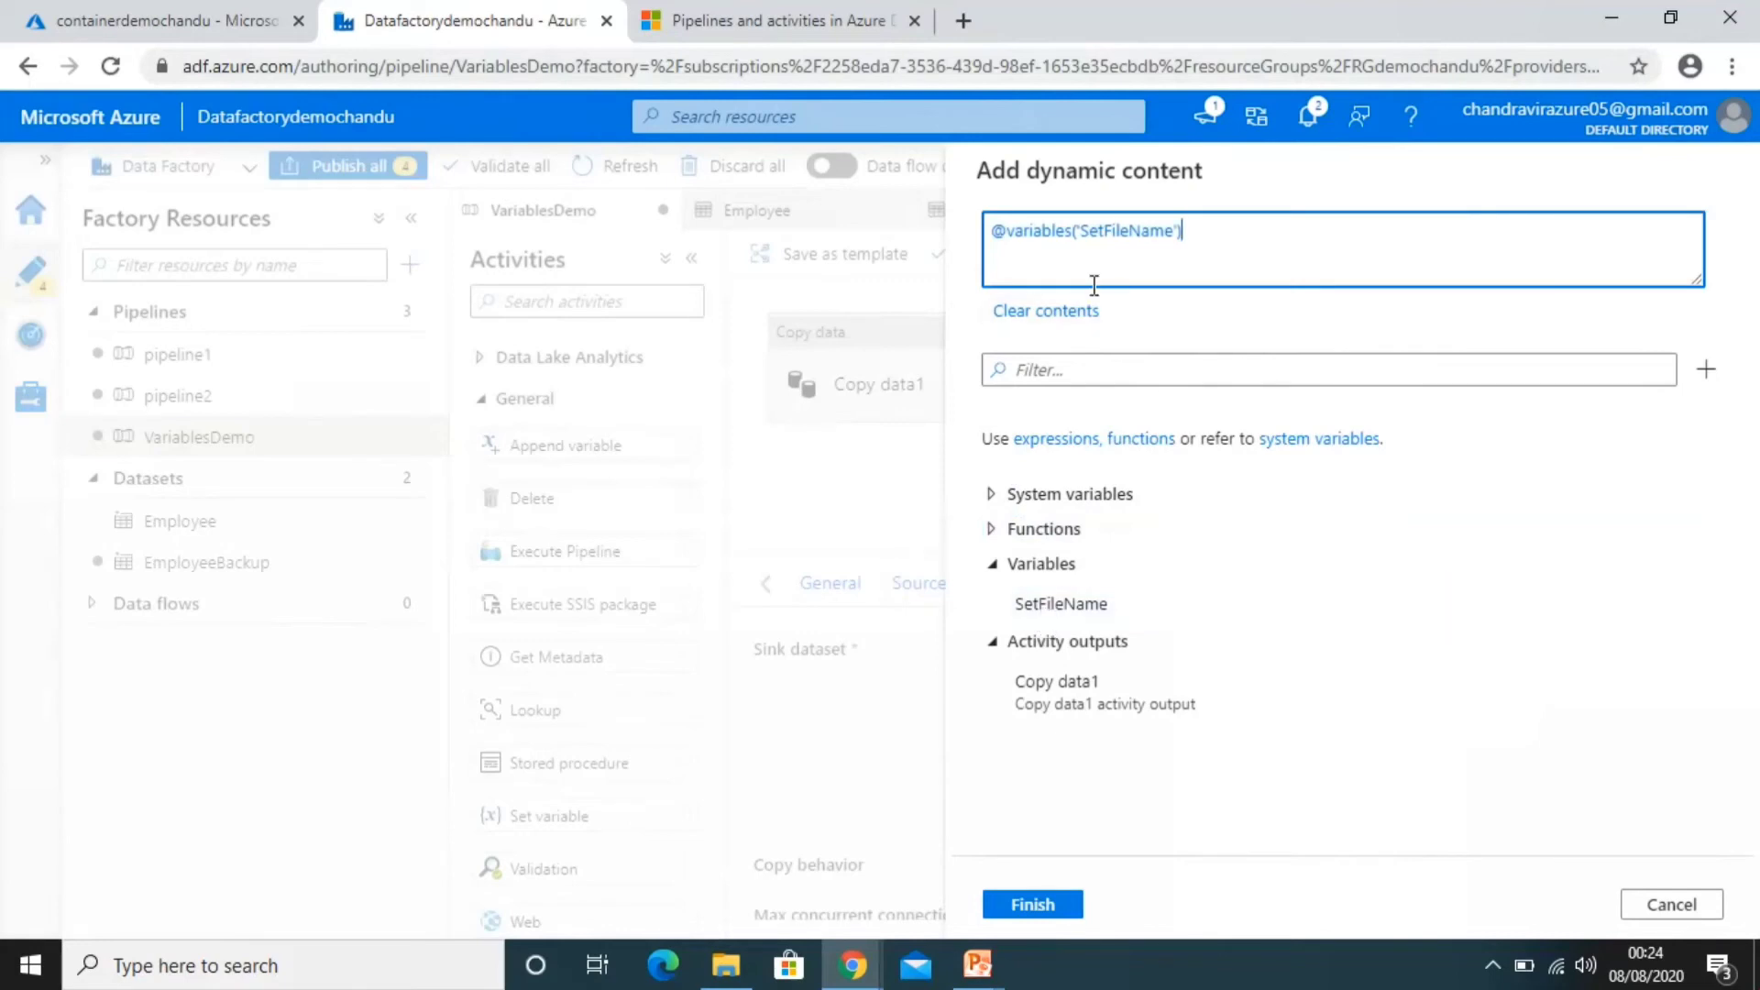
{"action": "left_click", "coordinate": [1023, 903]}
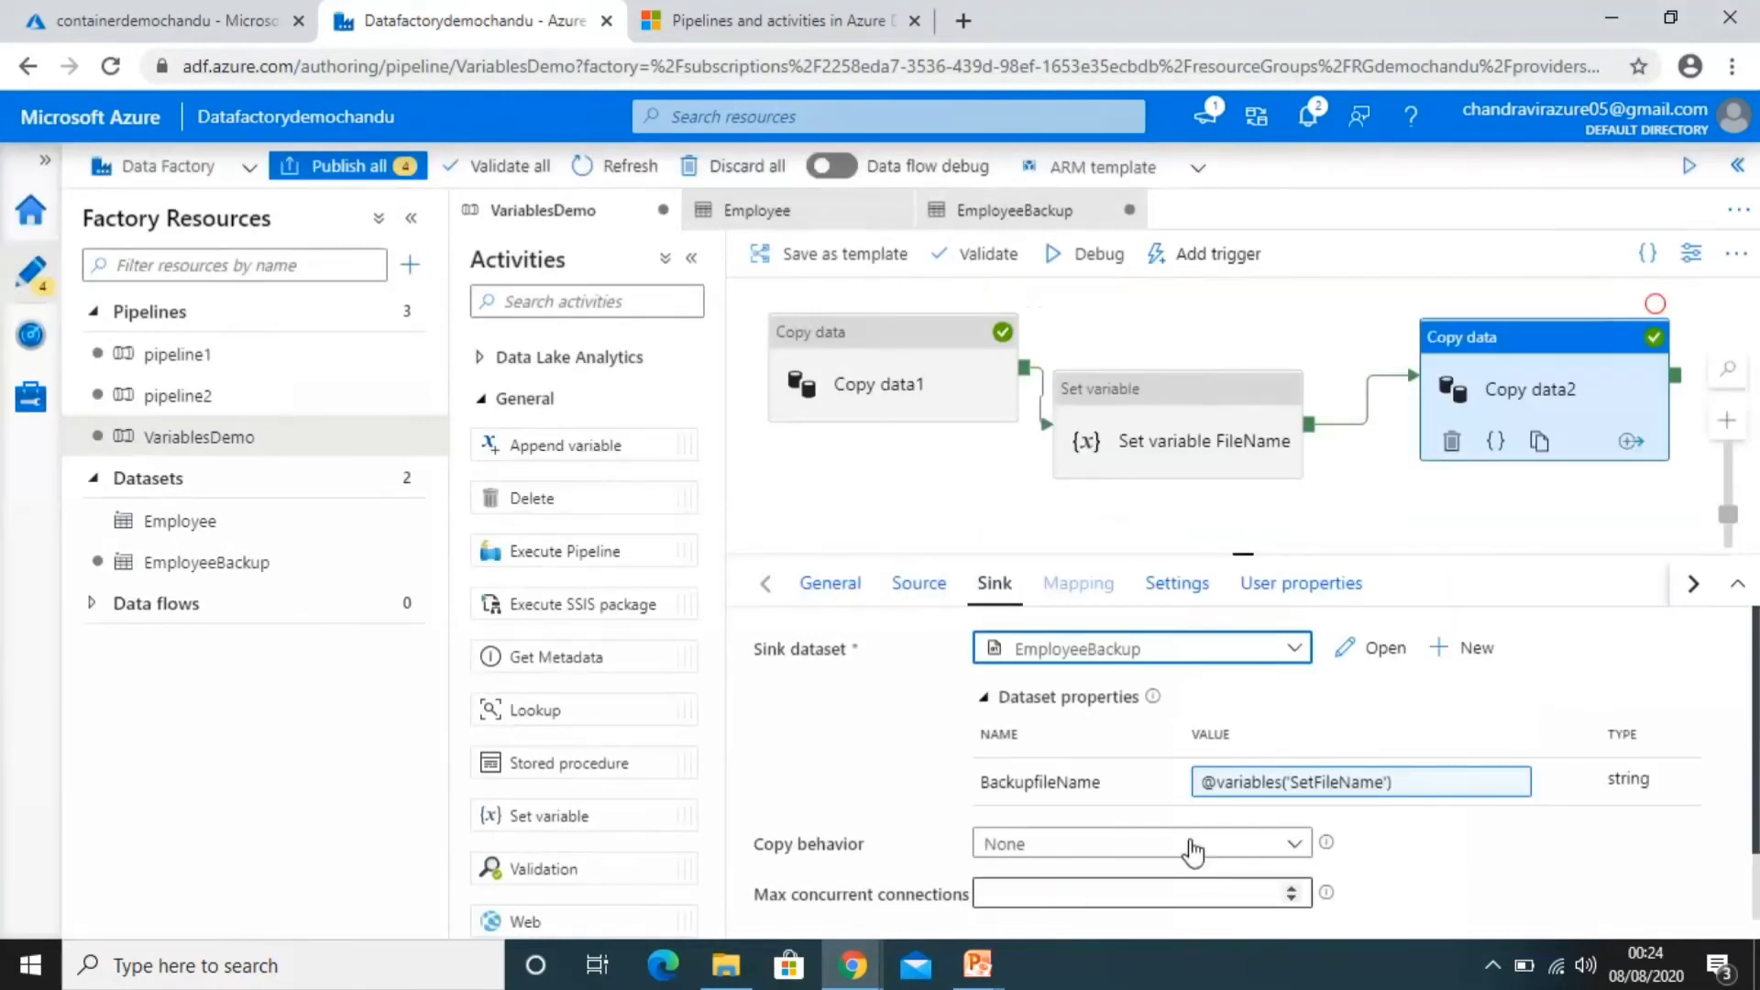
Run the VariablesDemo pipeline in debug mode and refresh its output to check the activity statuses
{"action": "left_click", "coordinate": [1037, 266]}
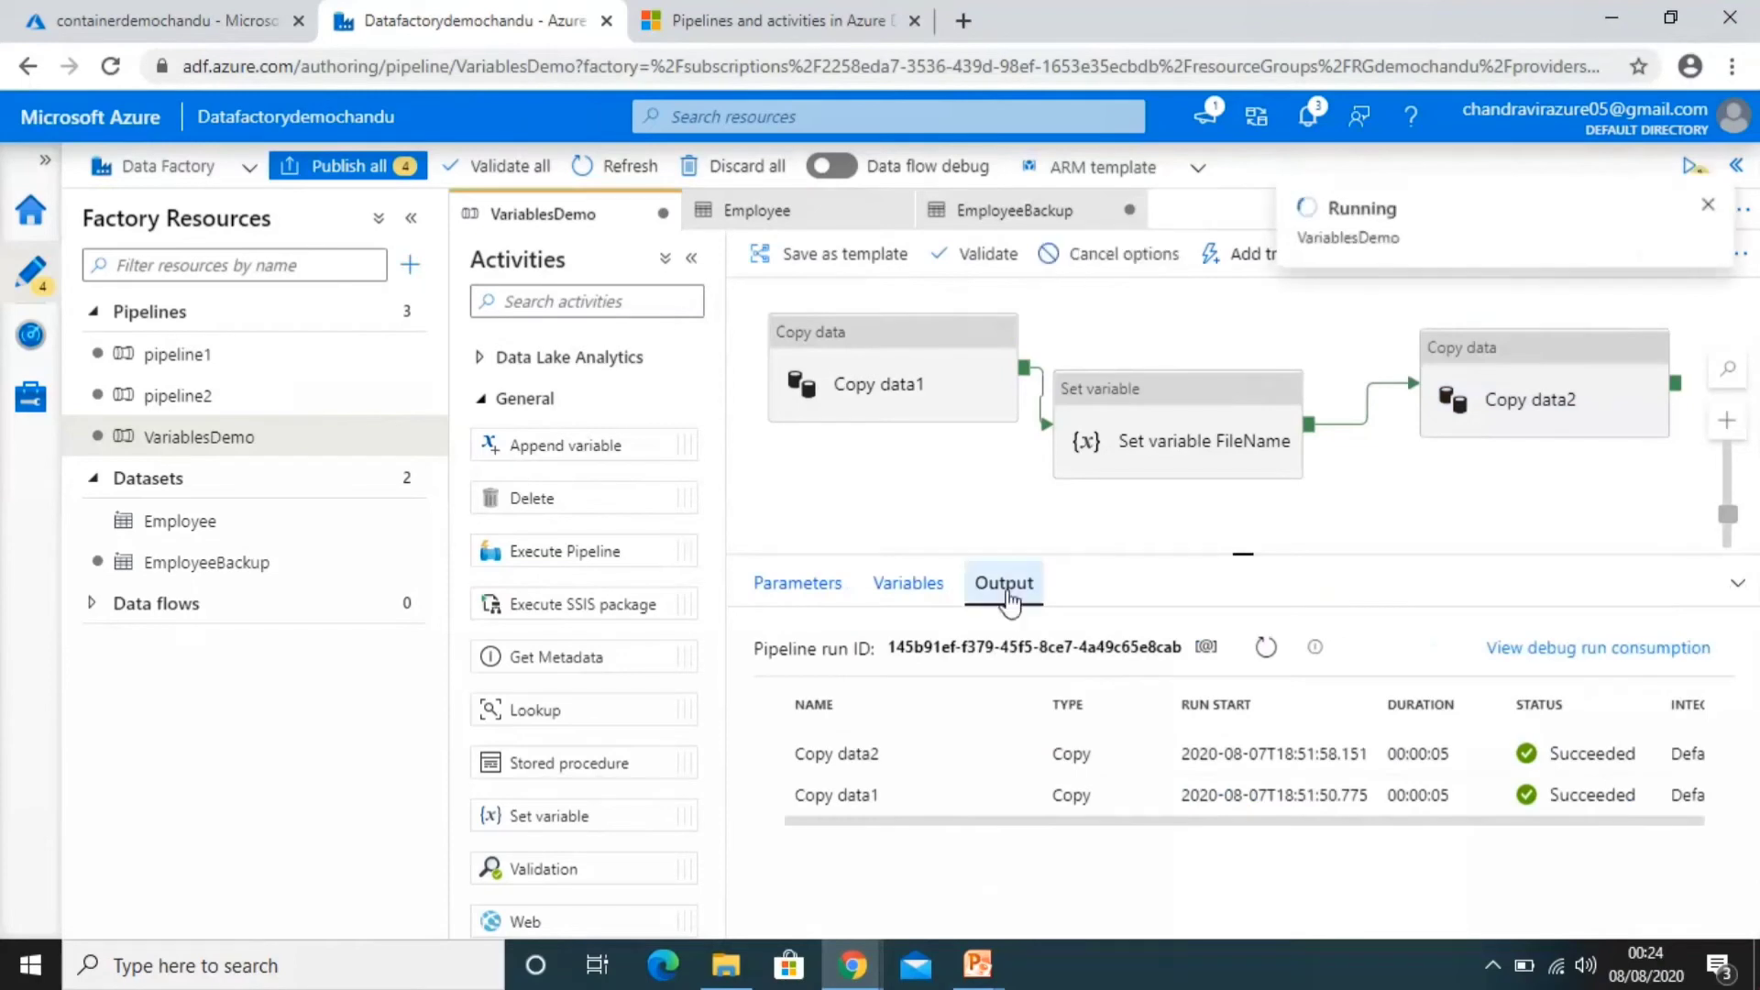
{"action": "left_click", "coordinate": [1266, 647]}
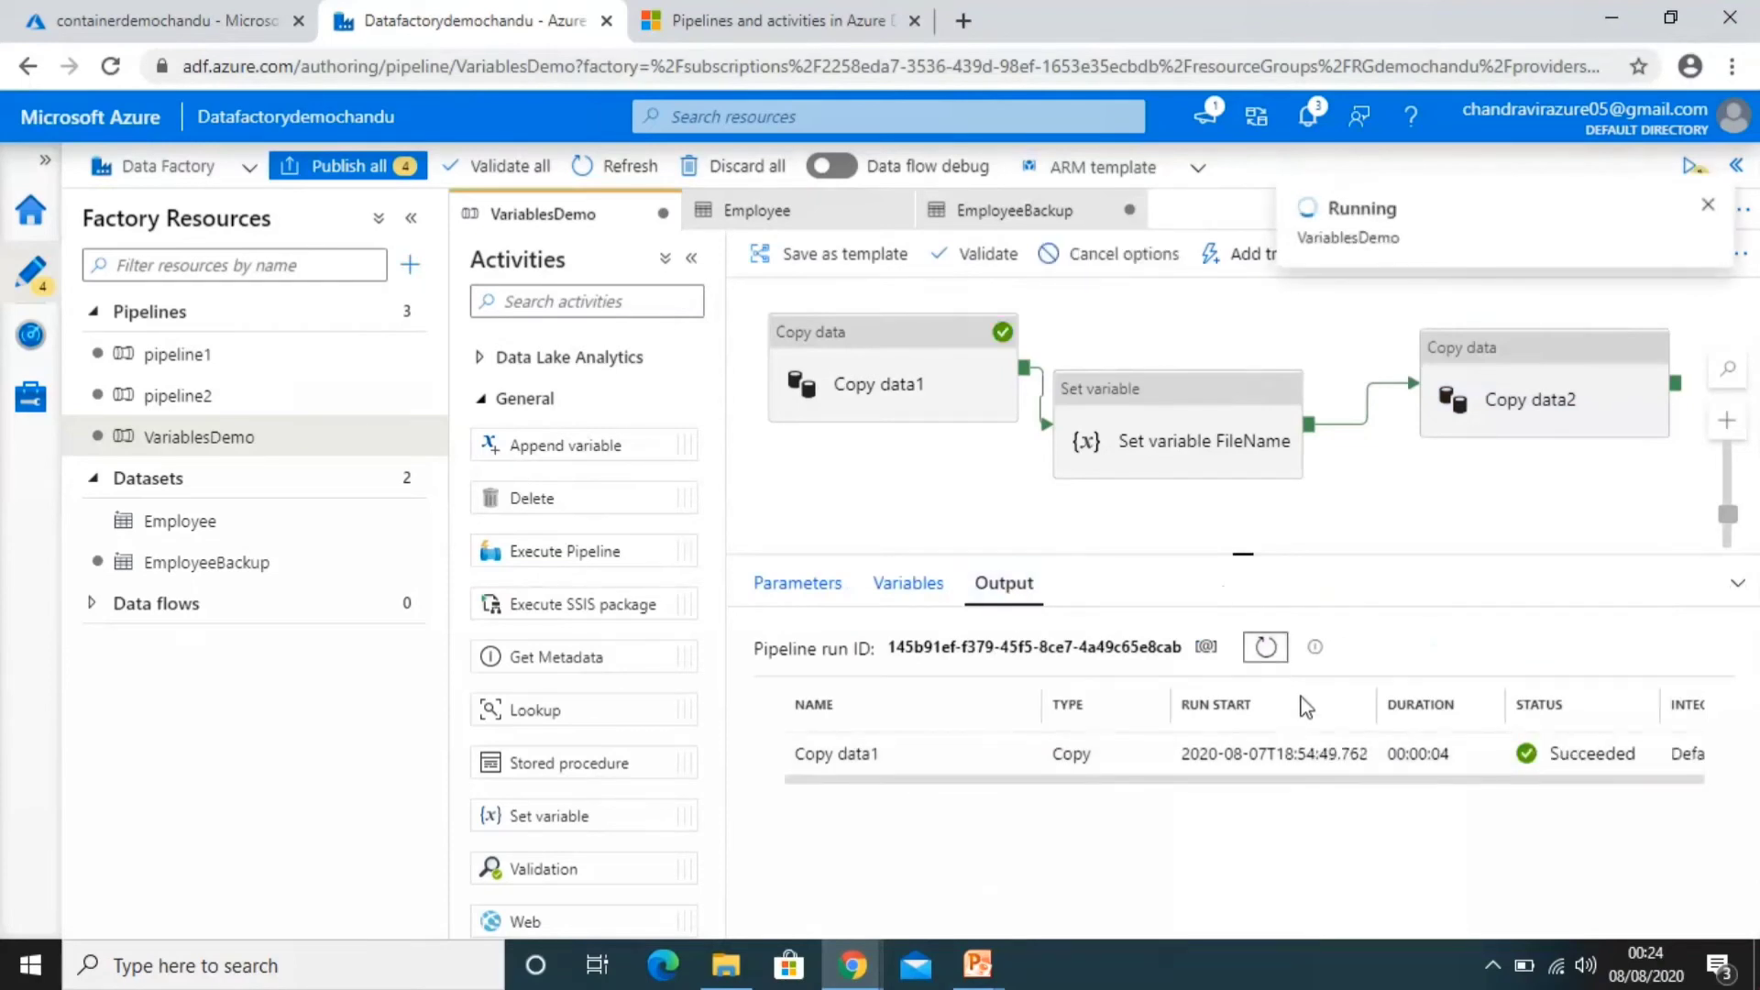
{"action": "mouse_move", "coordinate": [1315, 653]}
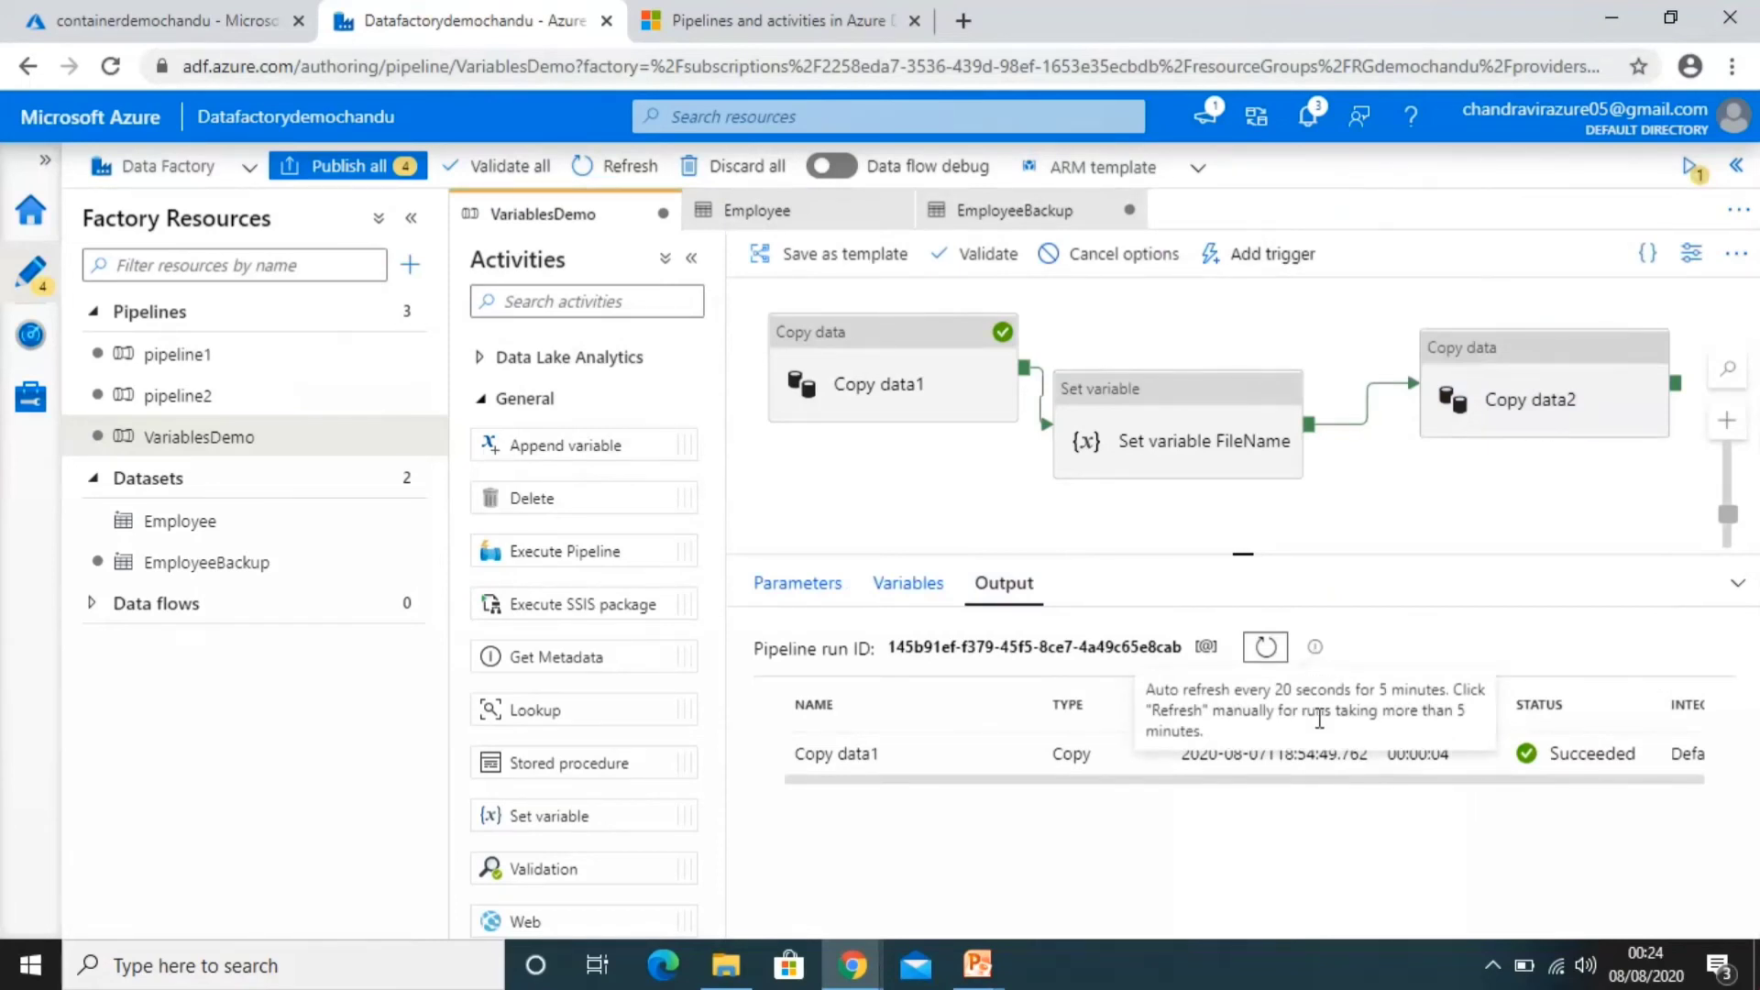
{"action": "left_click", "coordinate": [1268, 649]}
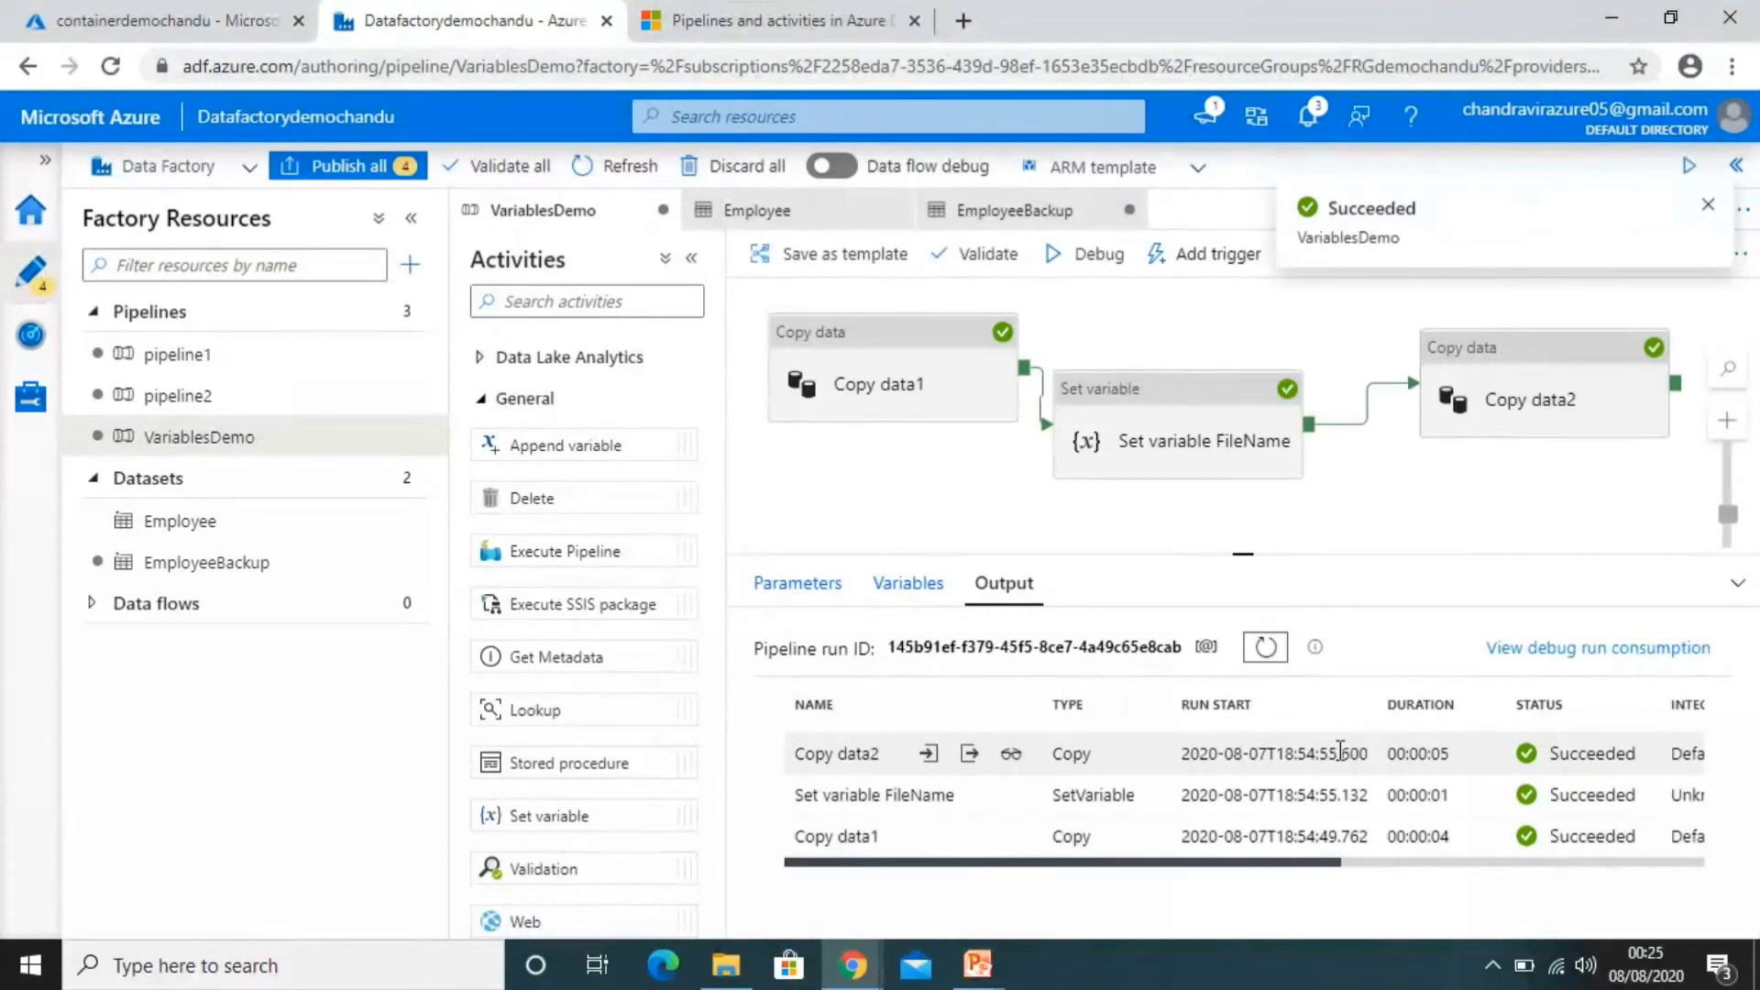
Switch to the containerdemochandu storage container and refresh the output folder to check the generated backup files
{"action": "left_click", "coordinate": [174, 20]}
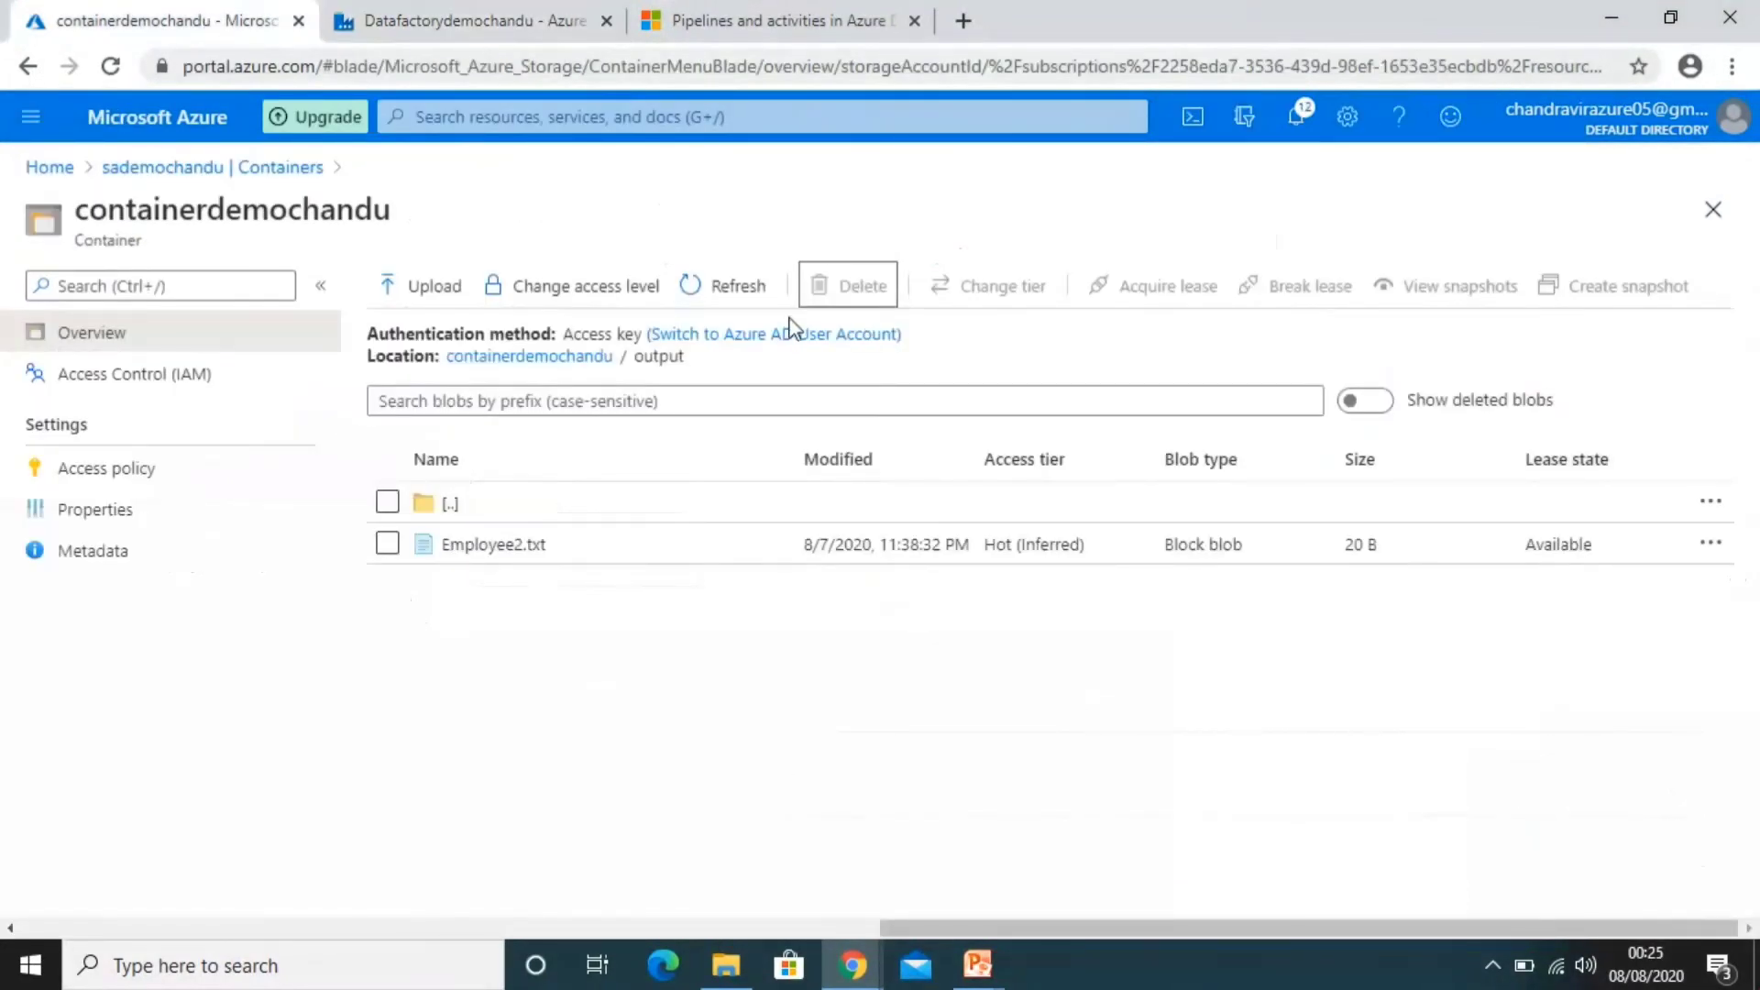
{"action": "left_click", "coordinate": [735, 292]}
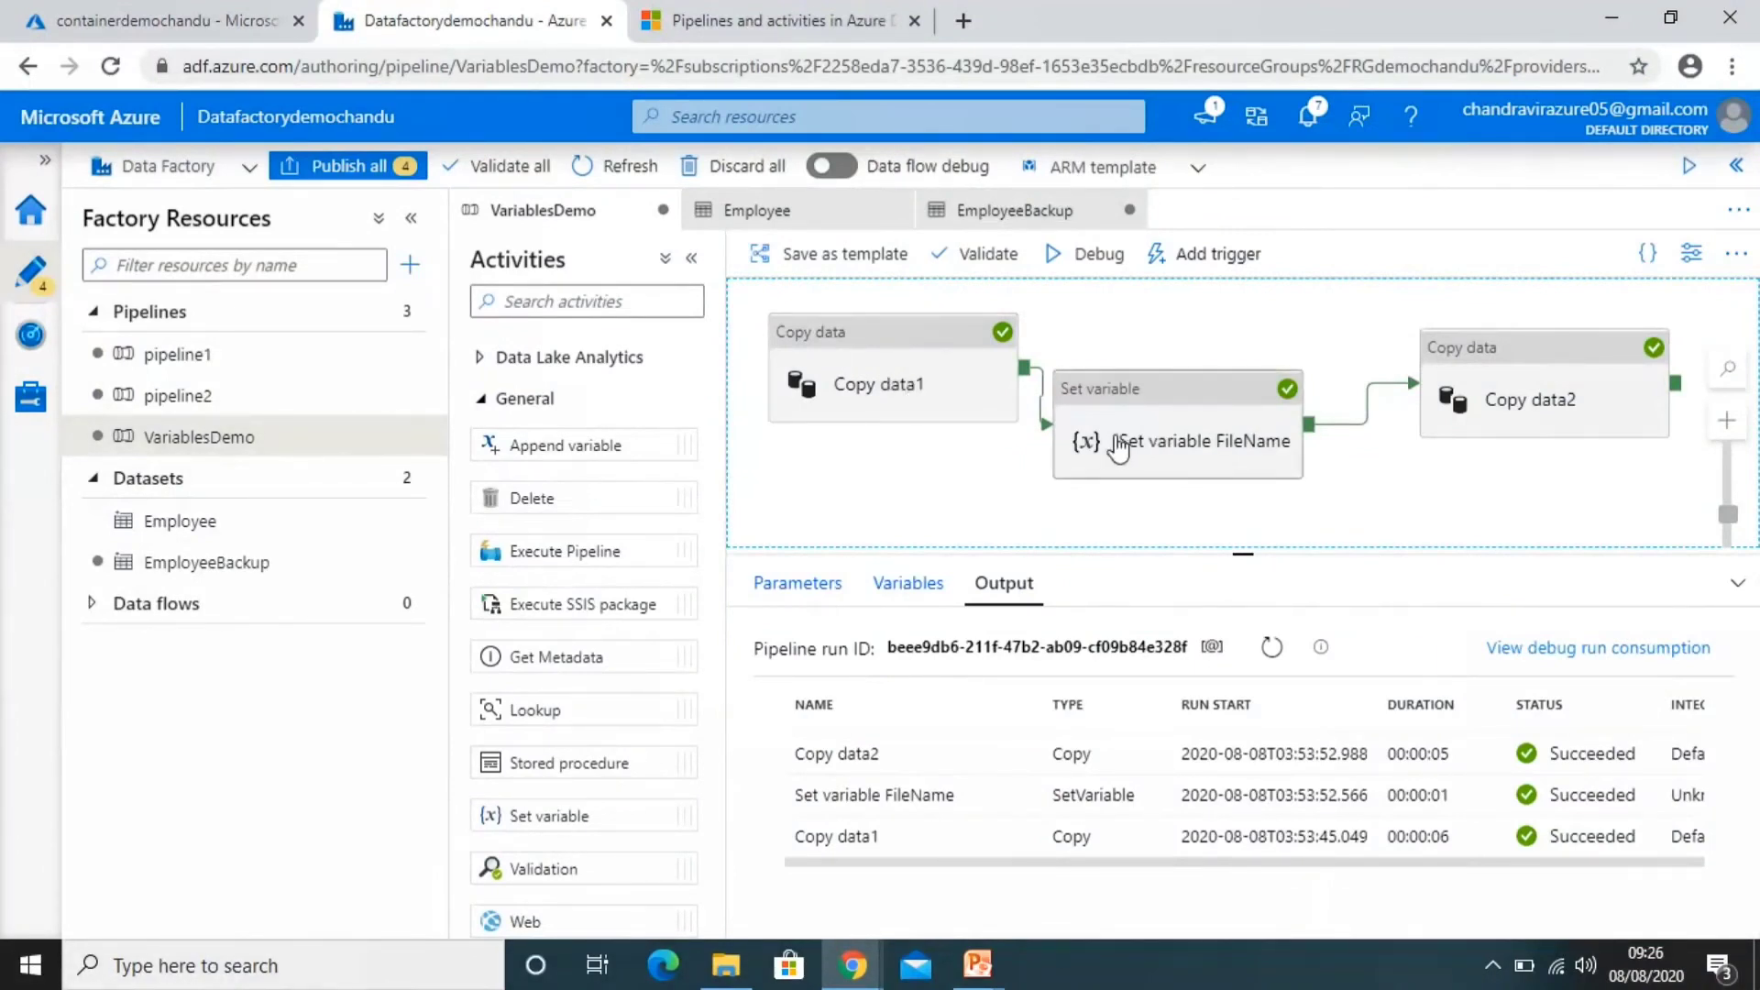
Open the dynamic content editor for the Set variable FileName value and collapse the System variables and Functions groups
{"action": "left_click", "coordinate": [1180, 392]}
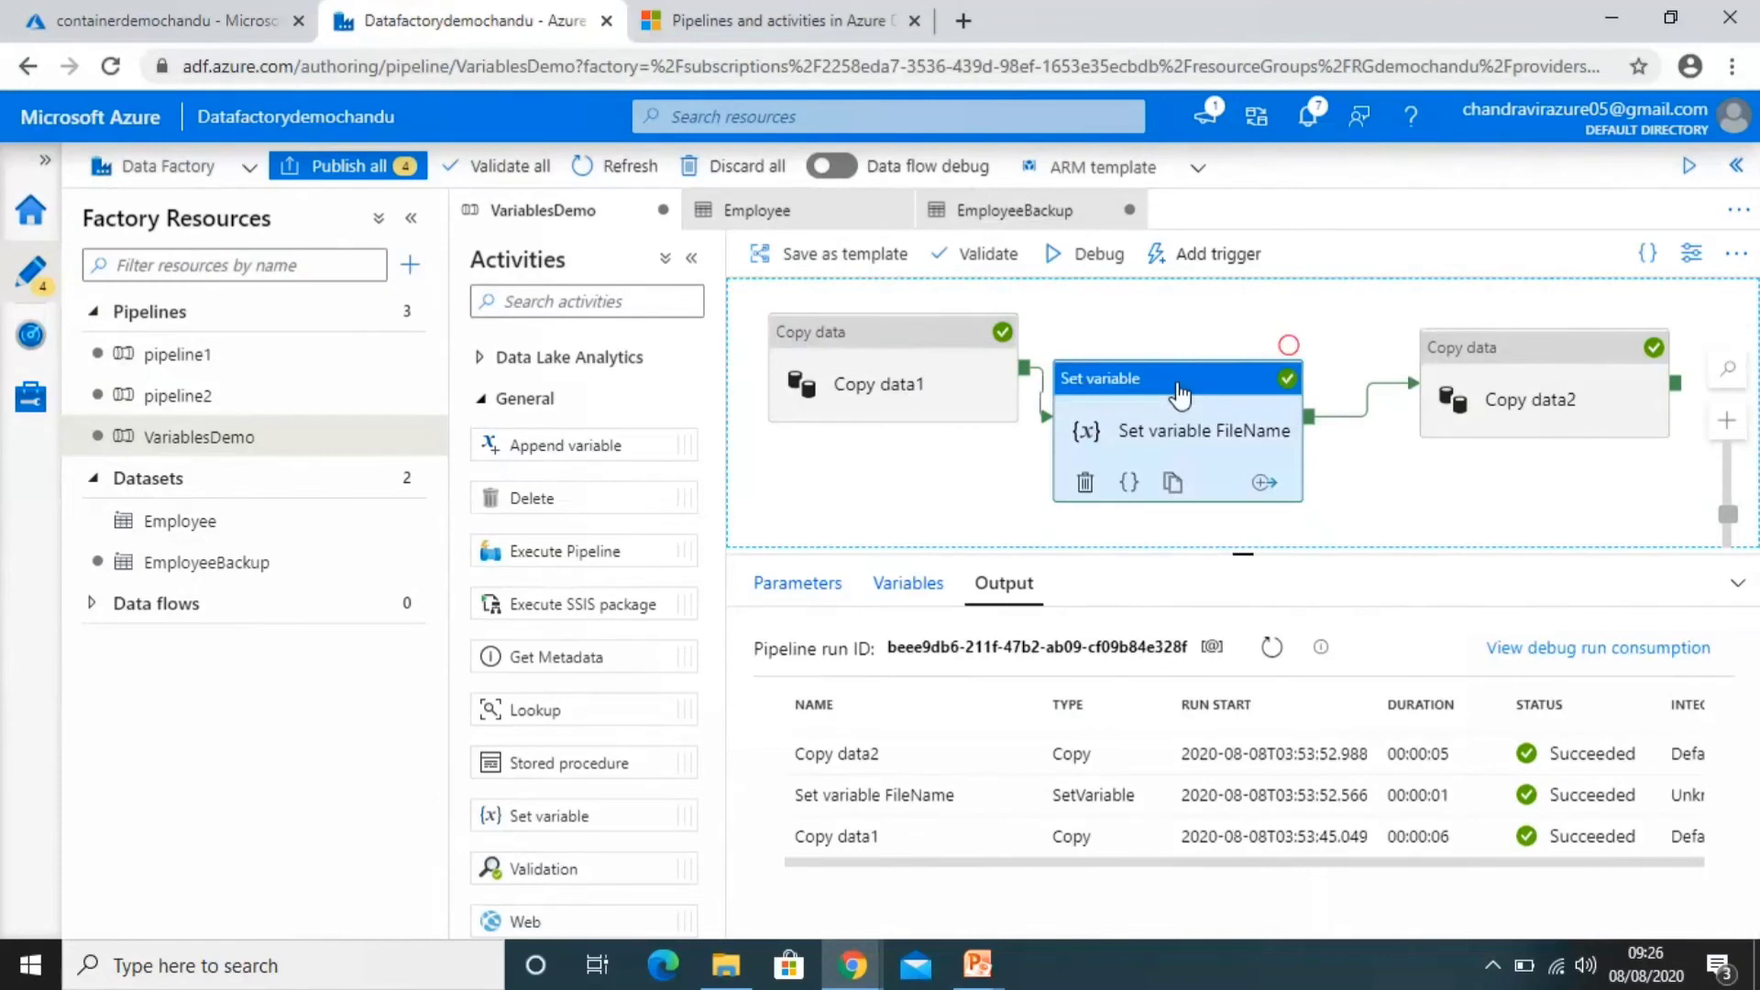
{"action": "left_click", "coordinate": [1208, 713]}
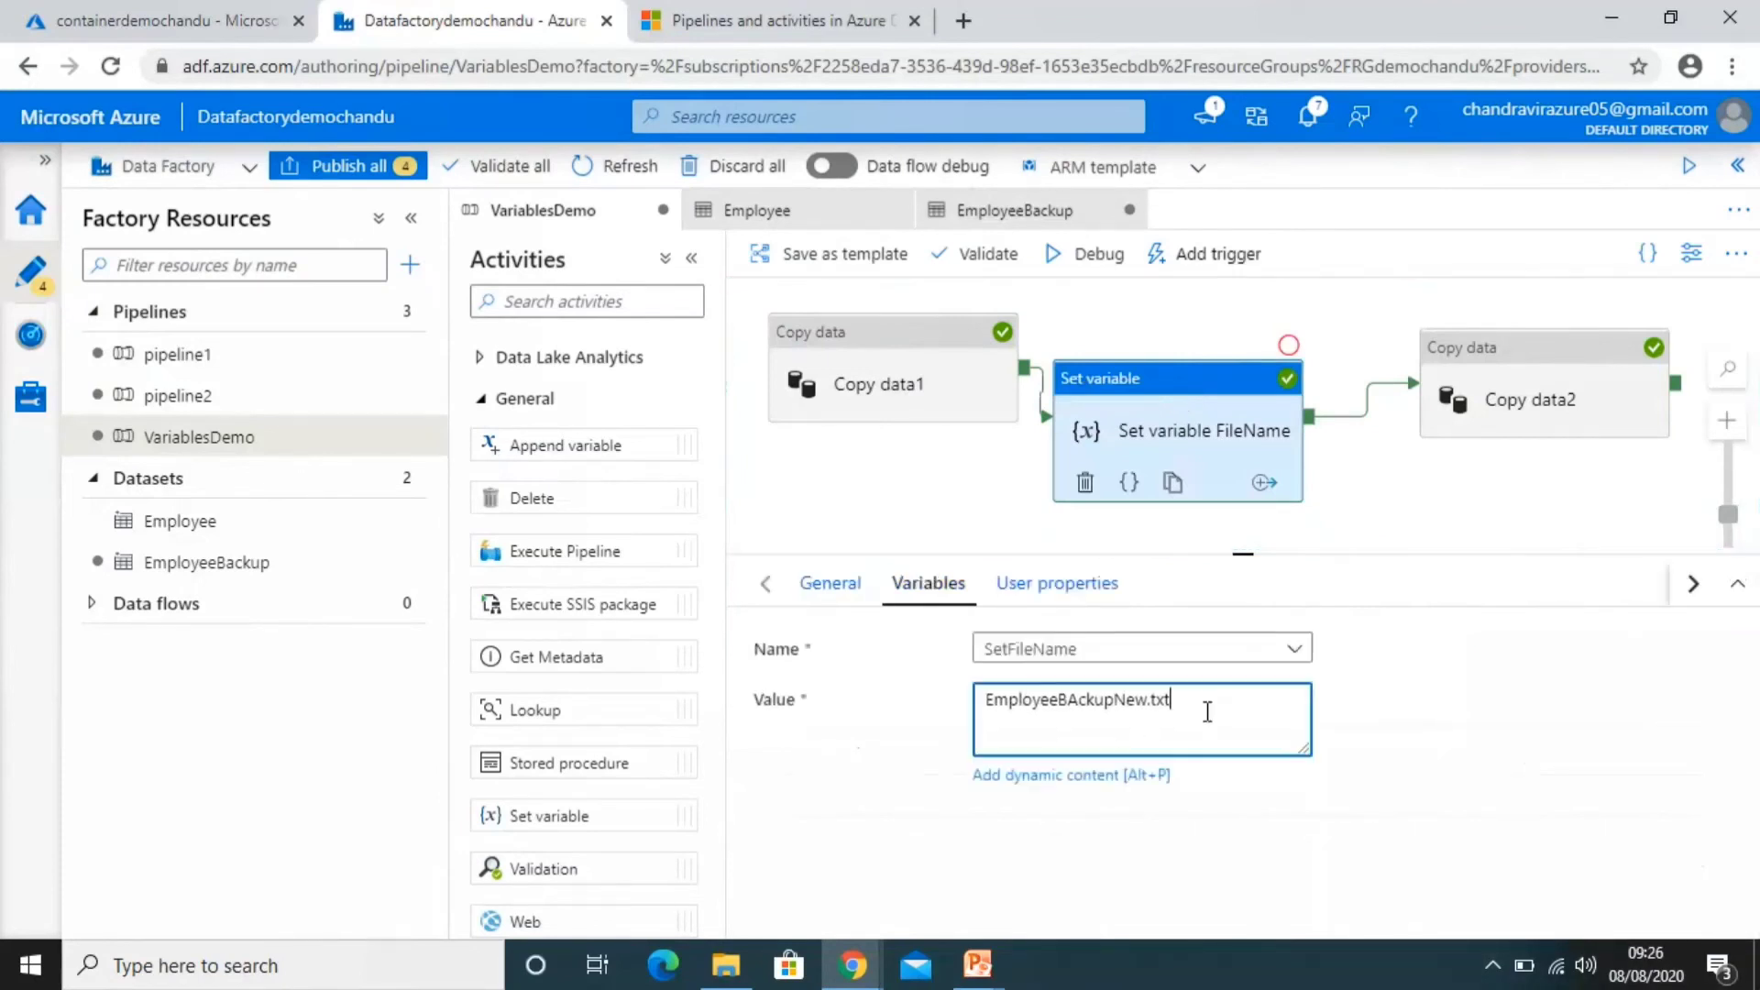
{"action": "left_click", "coordinate": [1080, 776]}
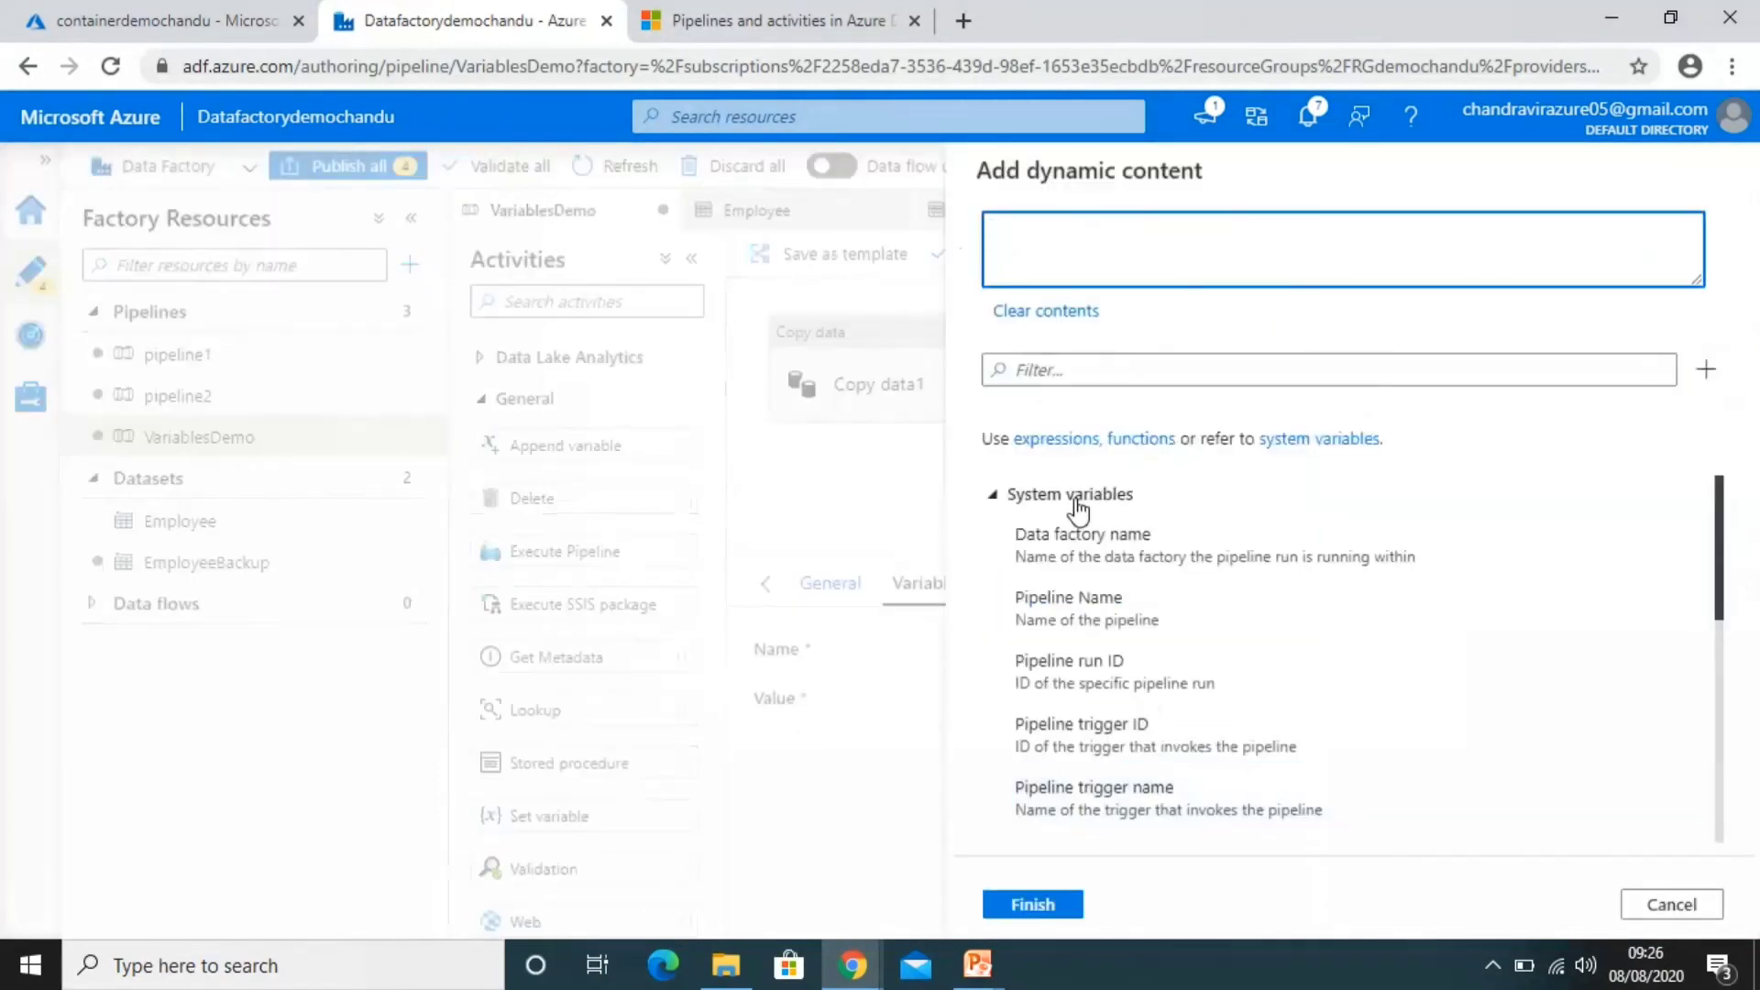
{"action": "left_click", "coordinate": [992, 495]}
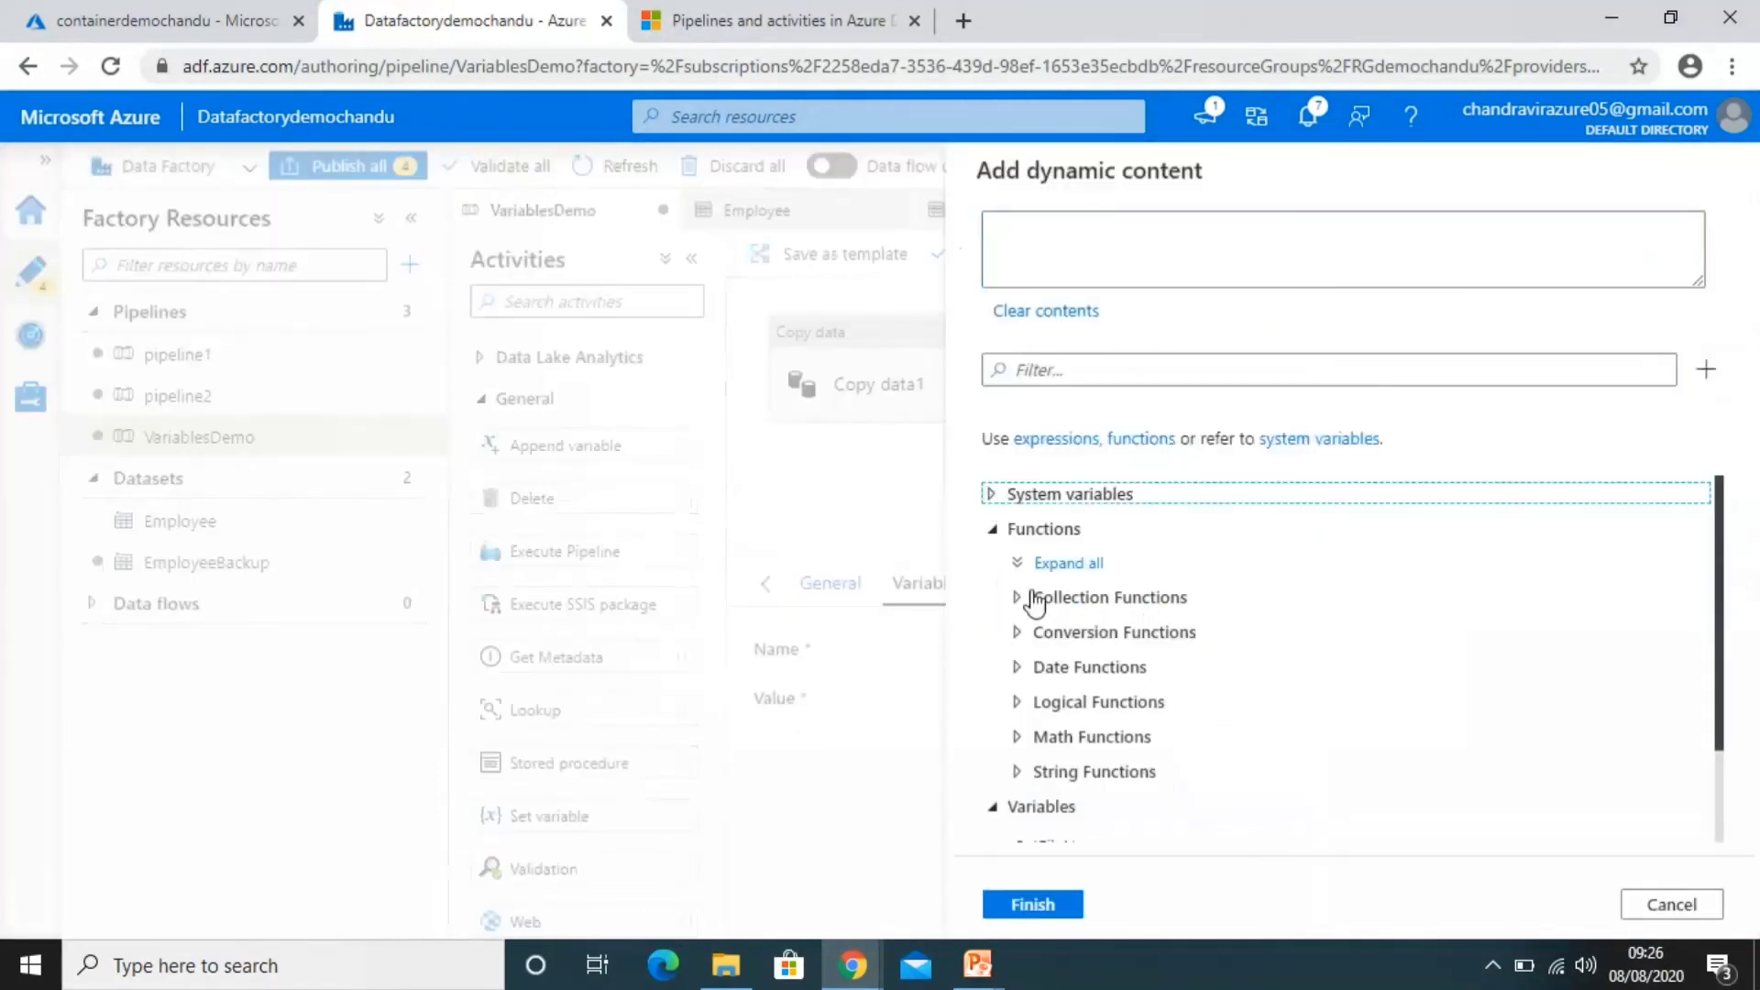
{"action": "left_click", "coordinate": [992, 530]}
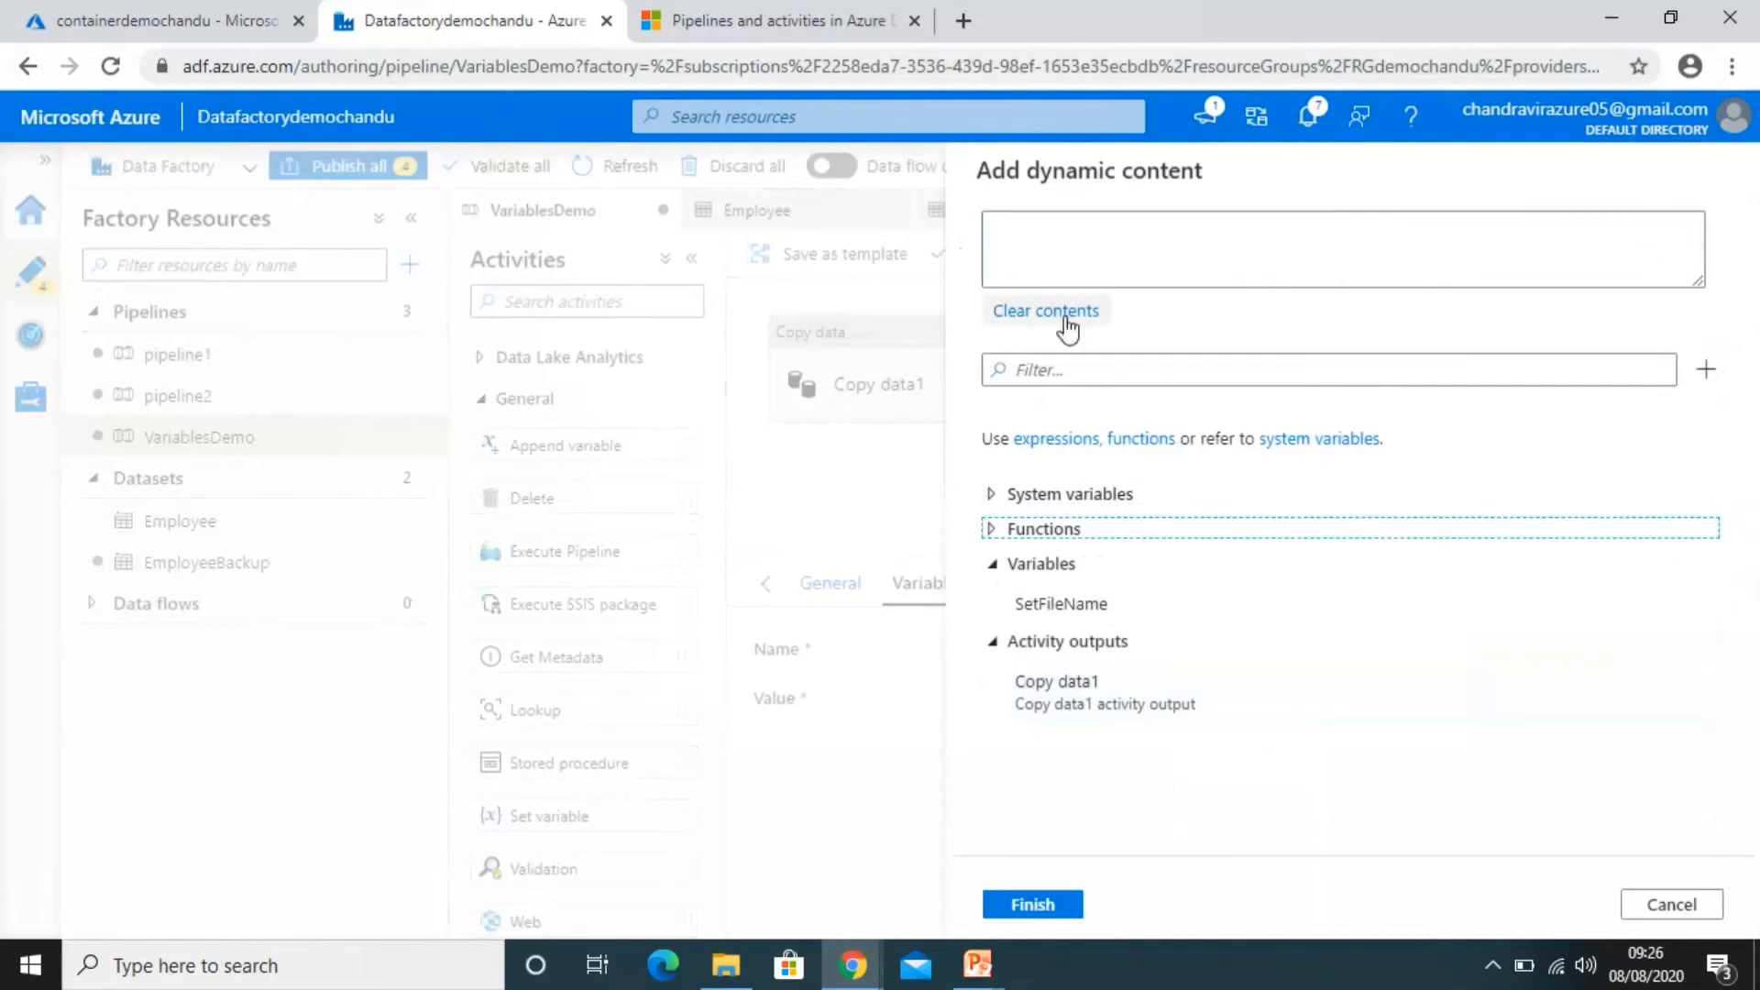
Try the Copy data1 activity output and the SetFileName variable as the value expression, clearing the contents after each
{"action": "left_click", "coordinate": [1076, 706]}
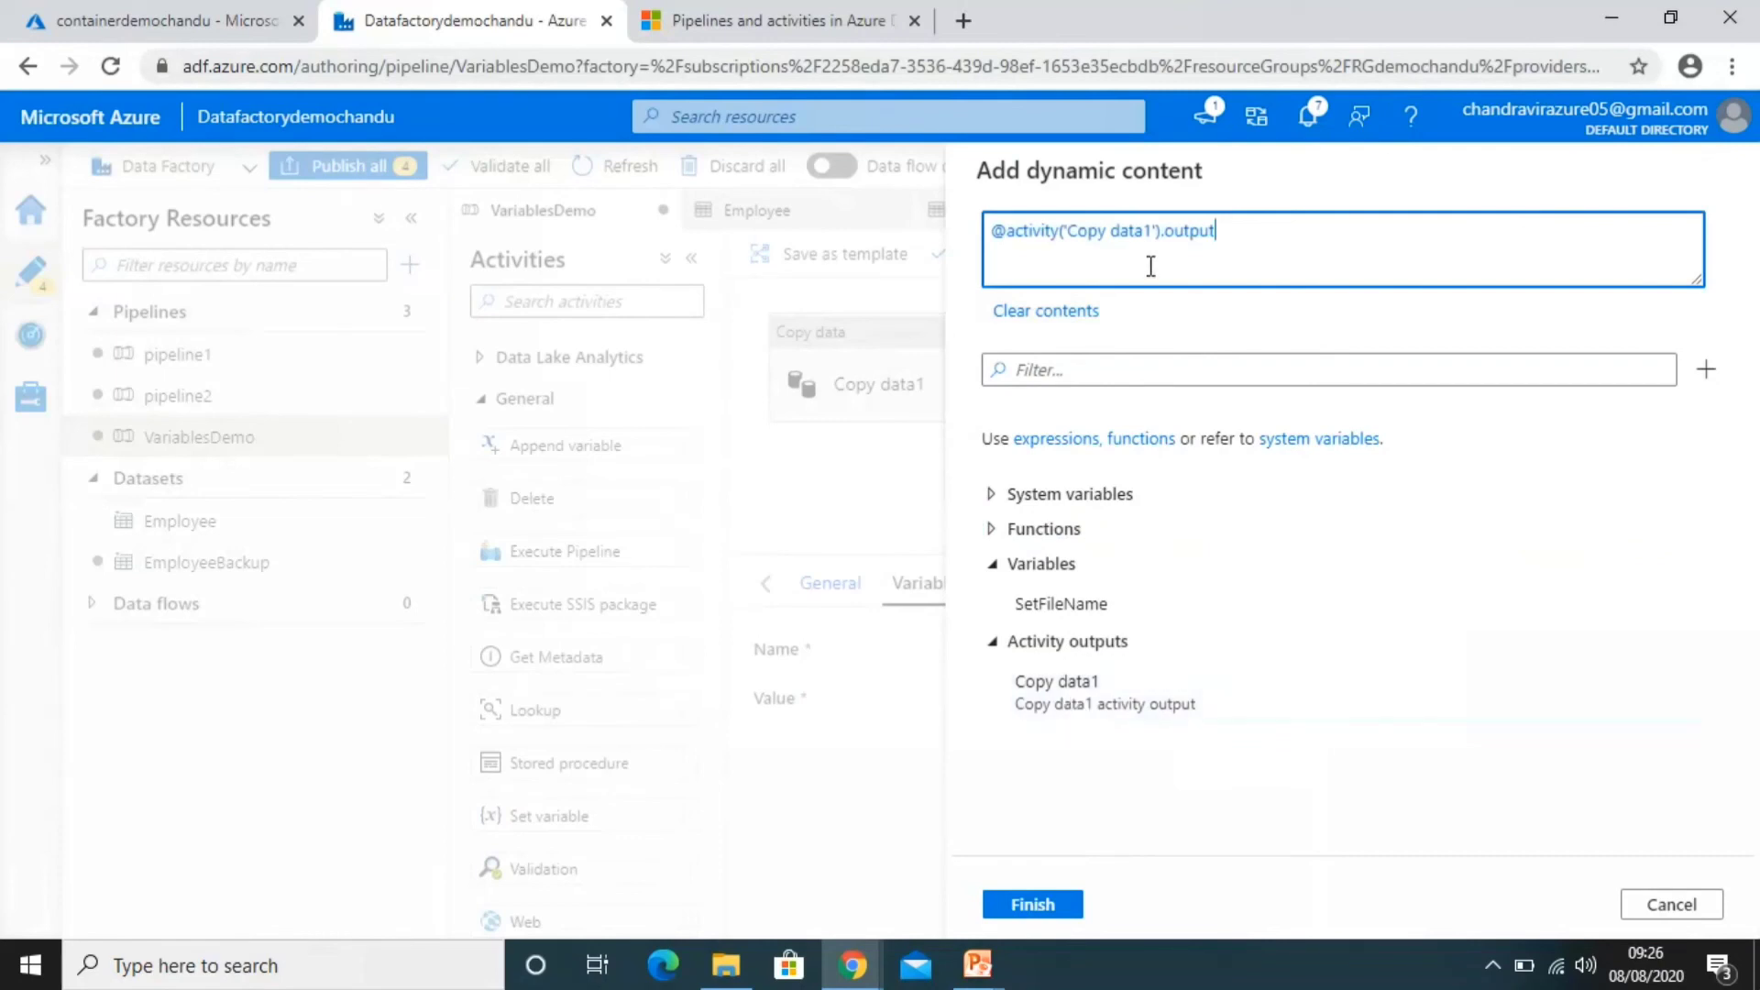
{"action": "left_click", "coordinate": [1082, 313]}
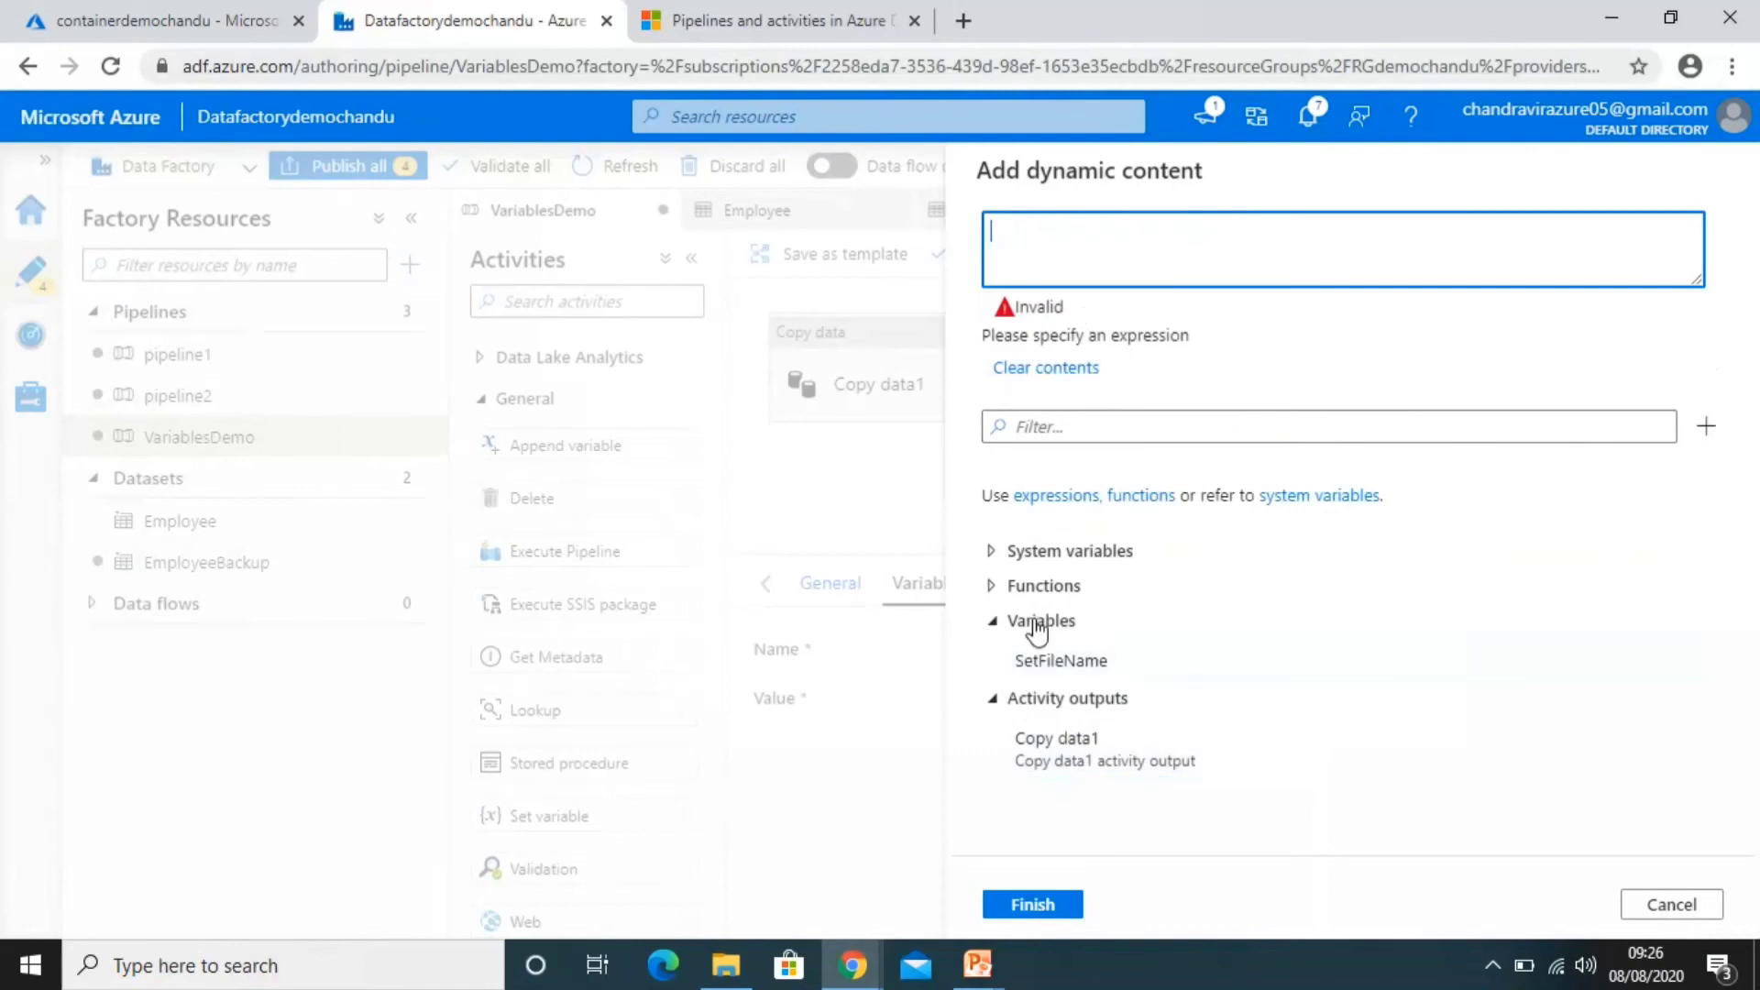
{"action": "left_click", "coordinate": [1054, 662]}
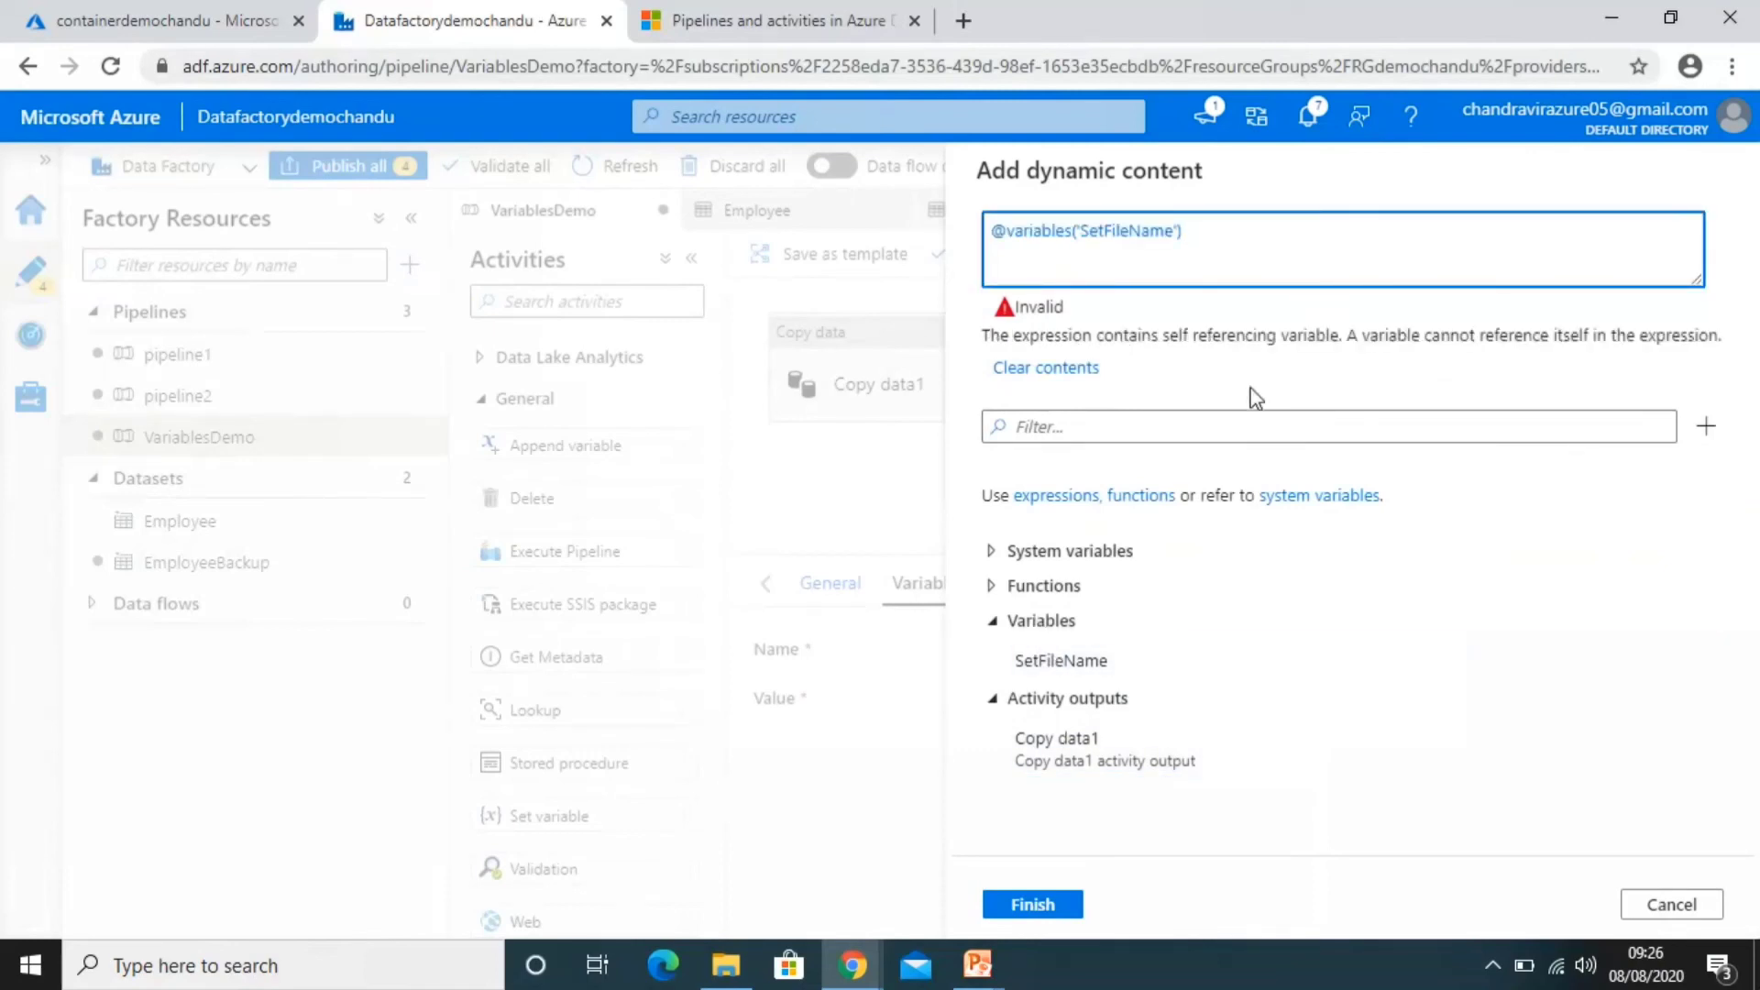
{"action": "left_click", "coordinate": [1076, 371]}
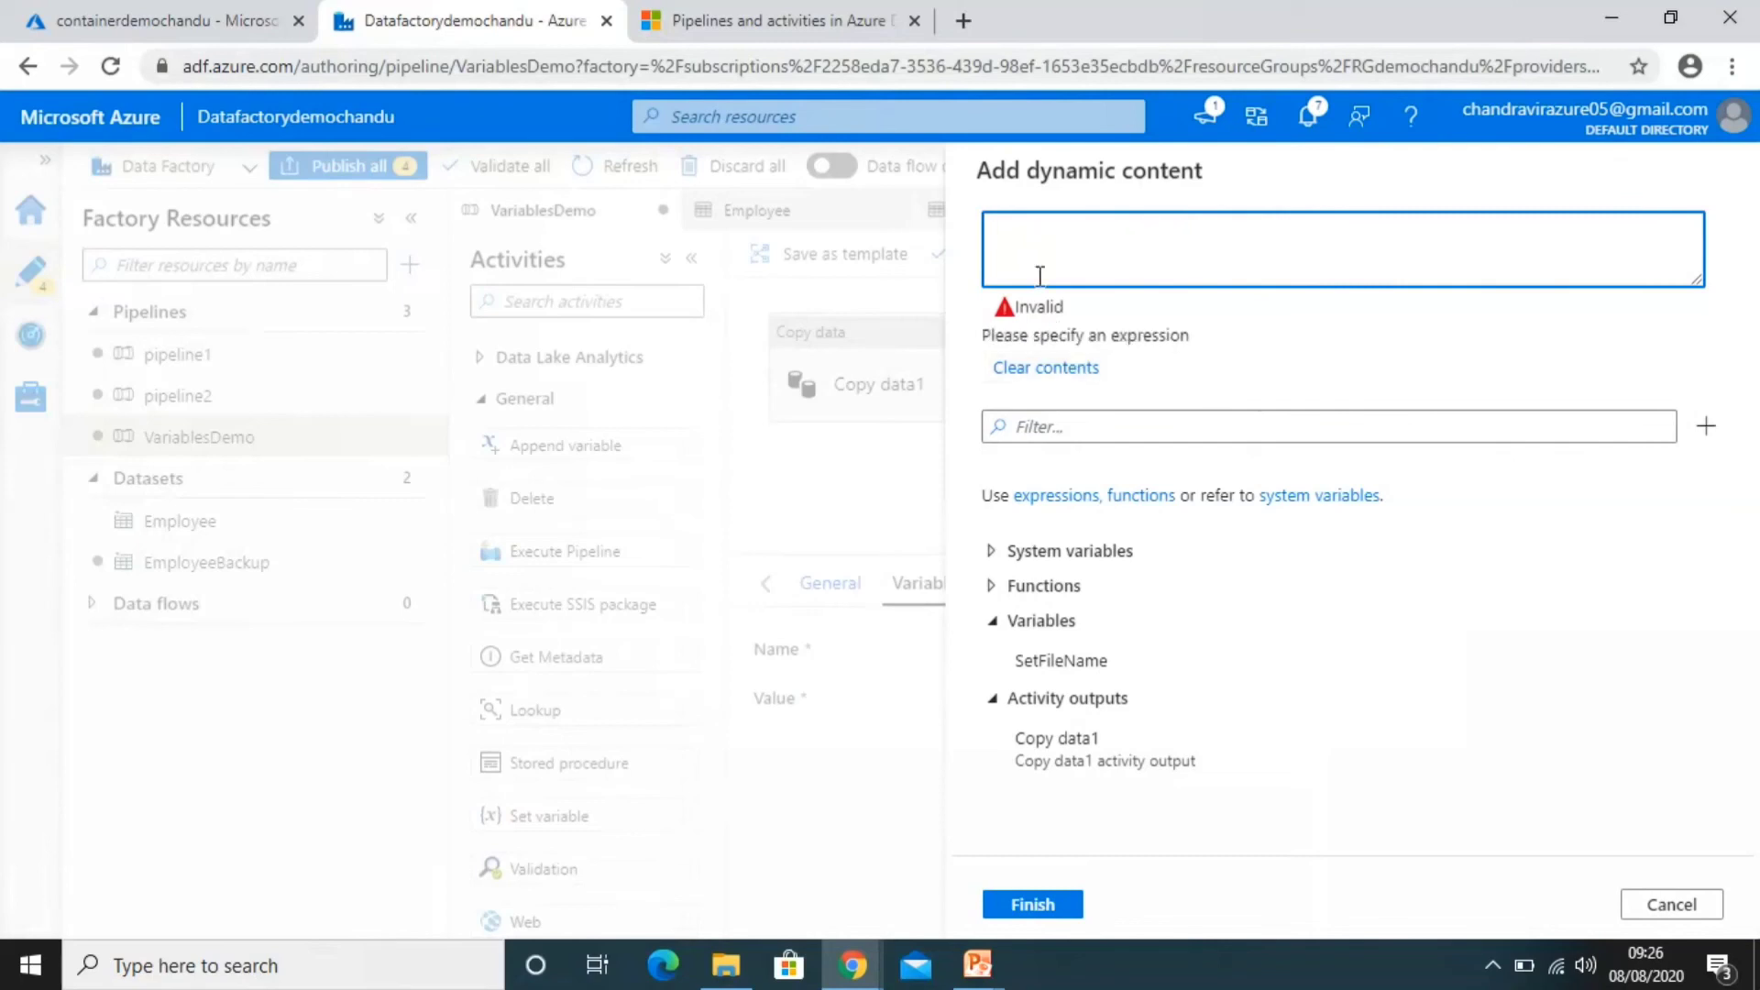
{"action": "type", "text": "concat"}
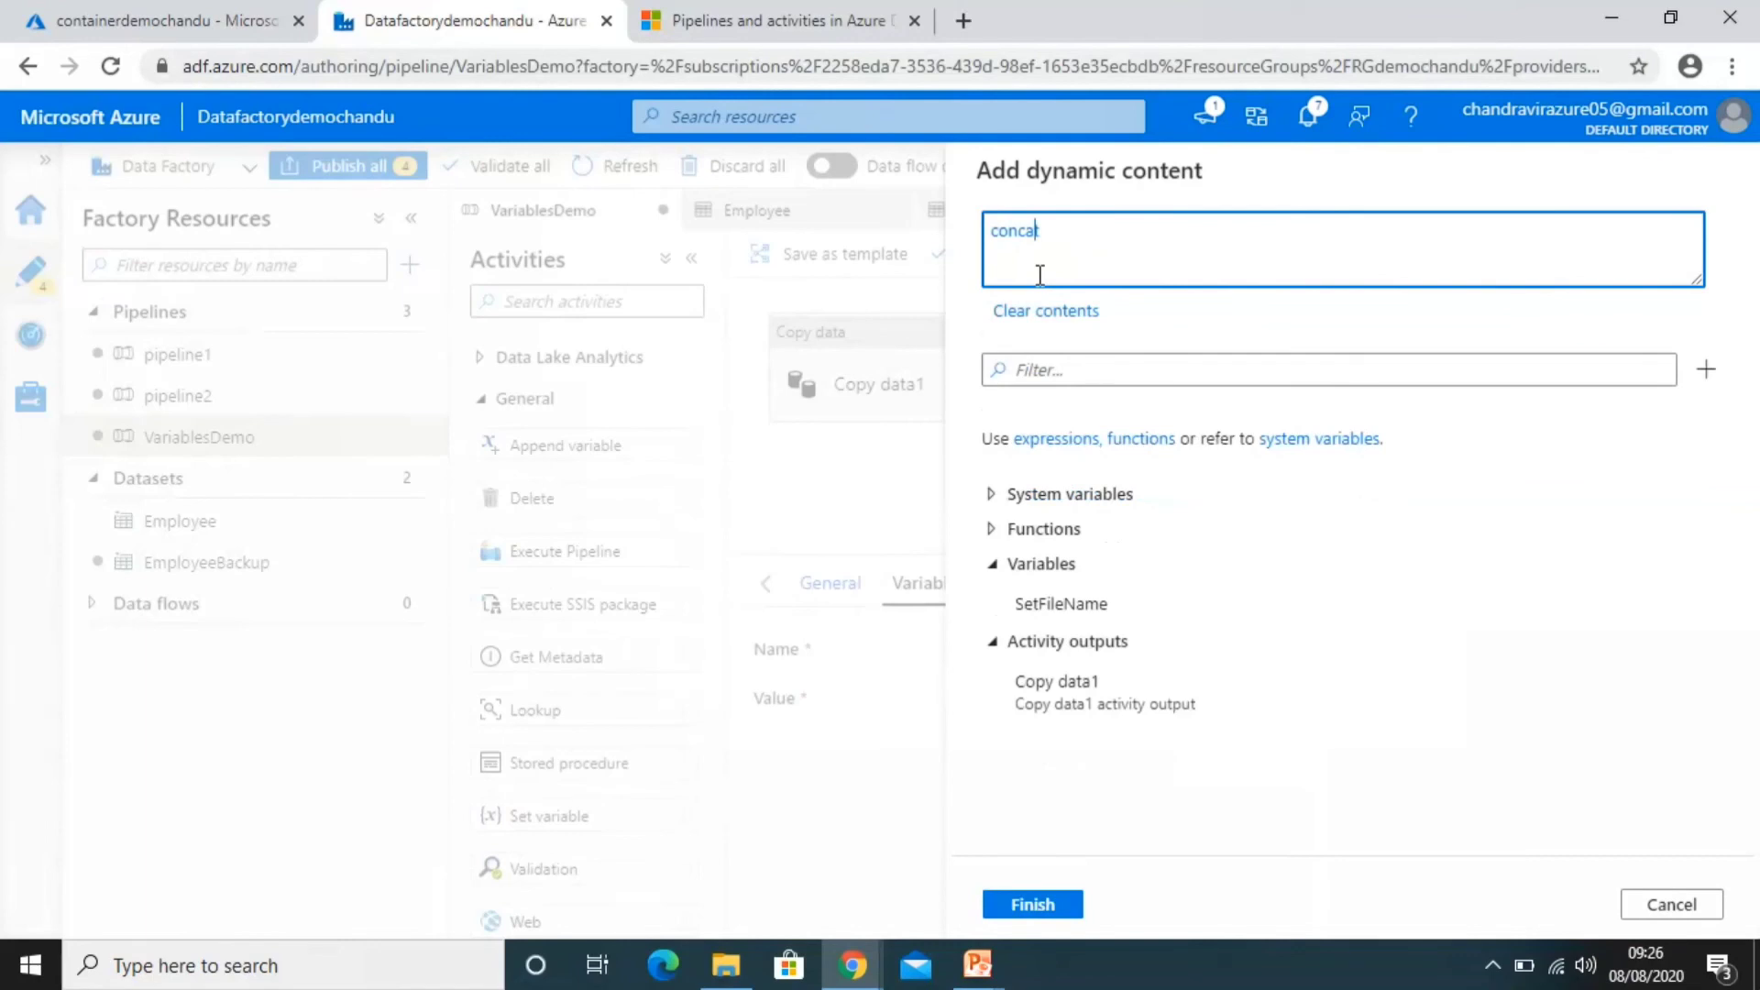
{"action": "key", "text": "Home"}
{"action": "type", "text": "@"}
{"action": "left_click", "coordinate": [1067, 245]}
{"action": "type", "text": "()"}
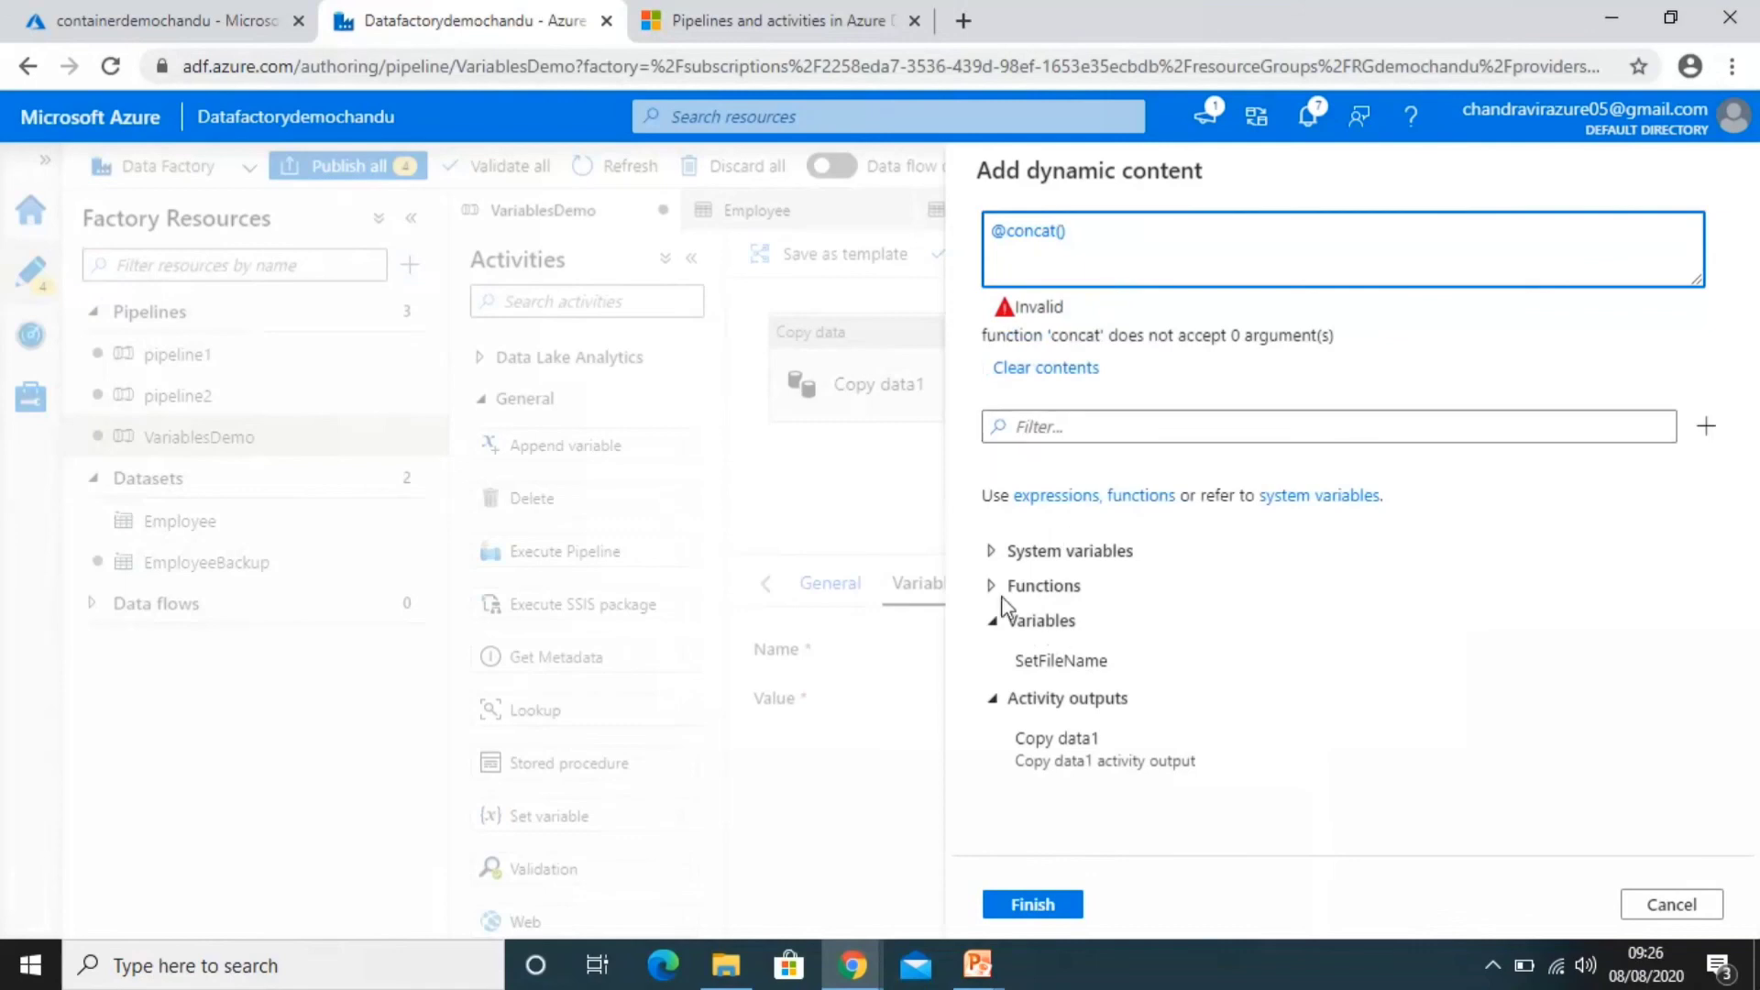
{"action": "left_click_drag", "start_coordinate": [1004, 605], "coordinate": [995, 566]}
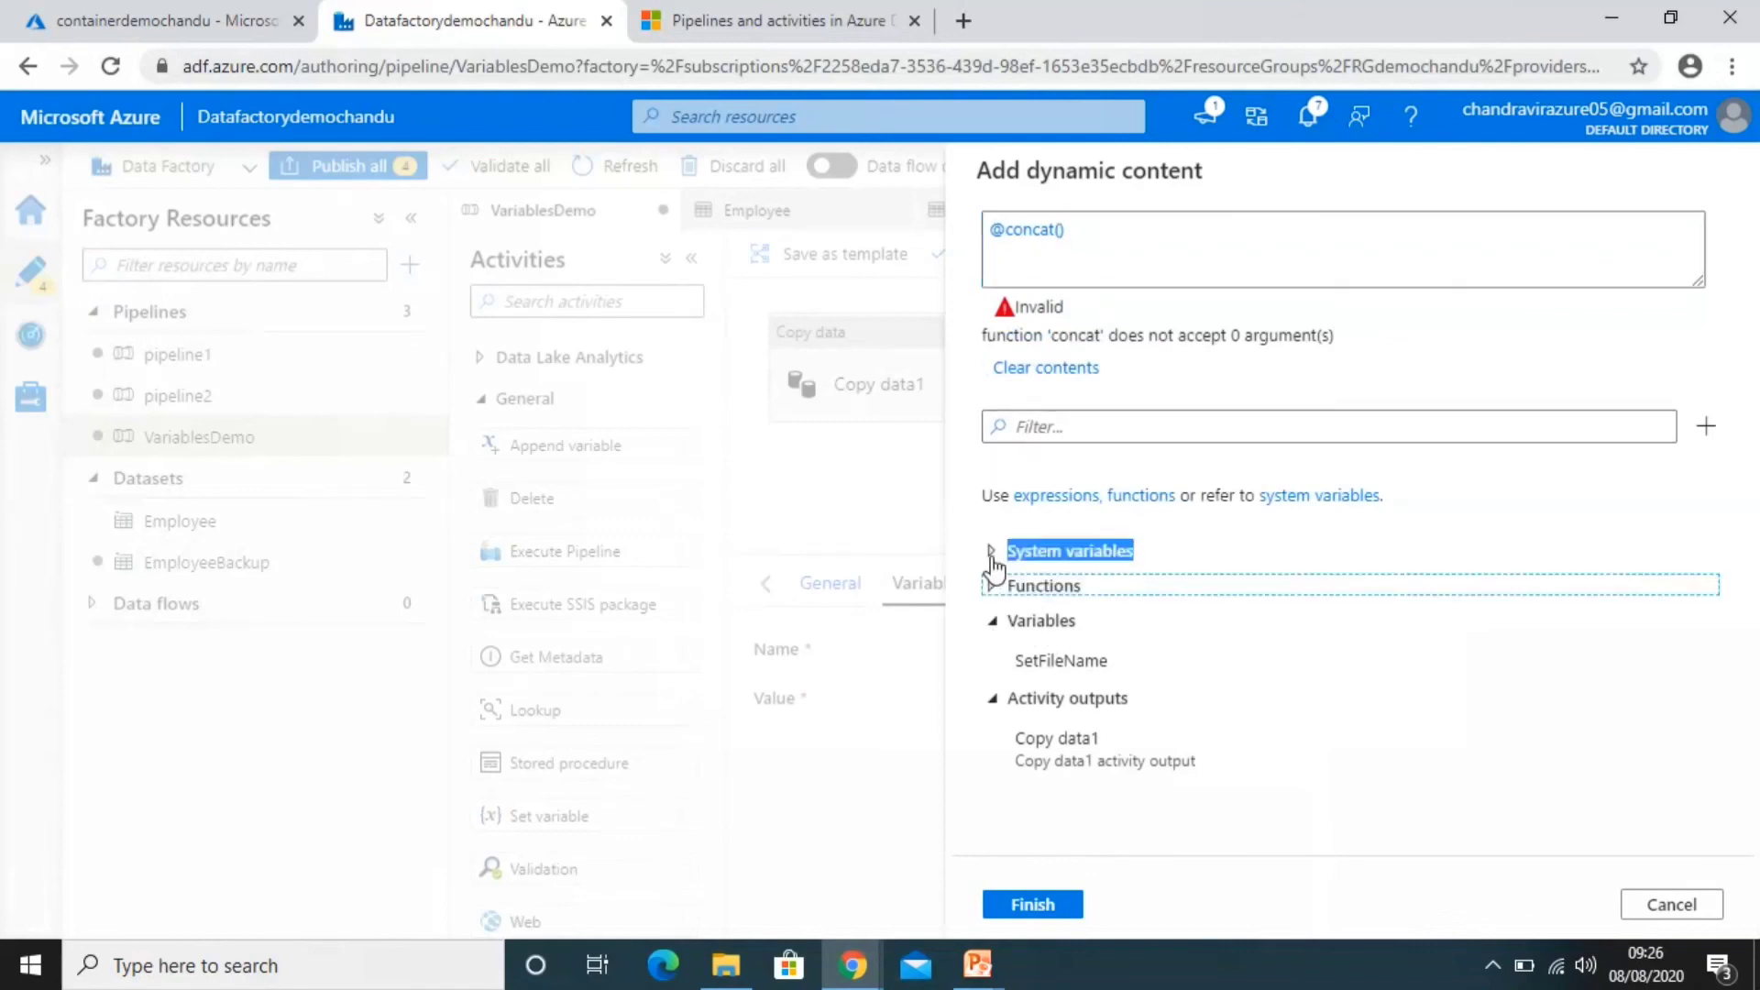
{"action": "left_click", "coordinate": [993, 555]}
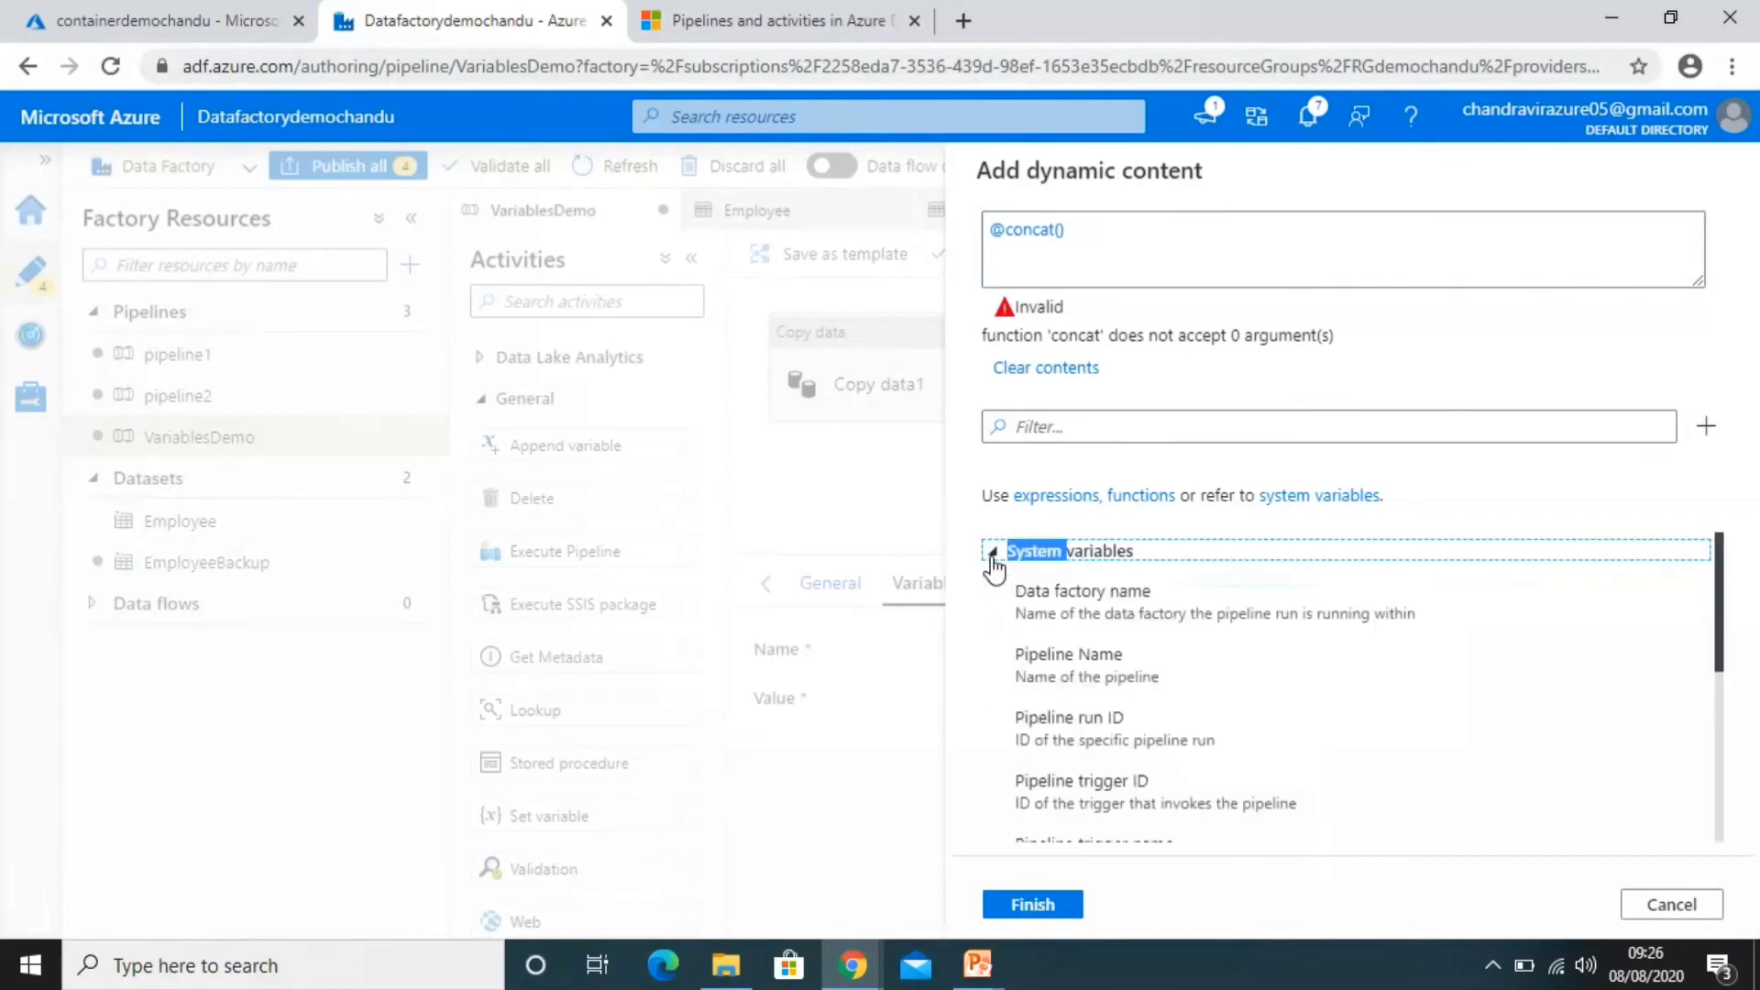
{"action": "left_click", "coordinate": [992, 556]}
{"action": "left_click", "coordinate": [992, 556]}
{"action": "left_click", "coordinate": [993, 555]}
Add the quoted string 'EmployeeBackup' as the first argument inside the concat parentheses
{"action": "left_click", "coordinate": [1060, 230]}
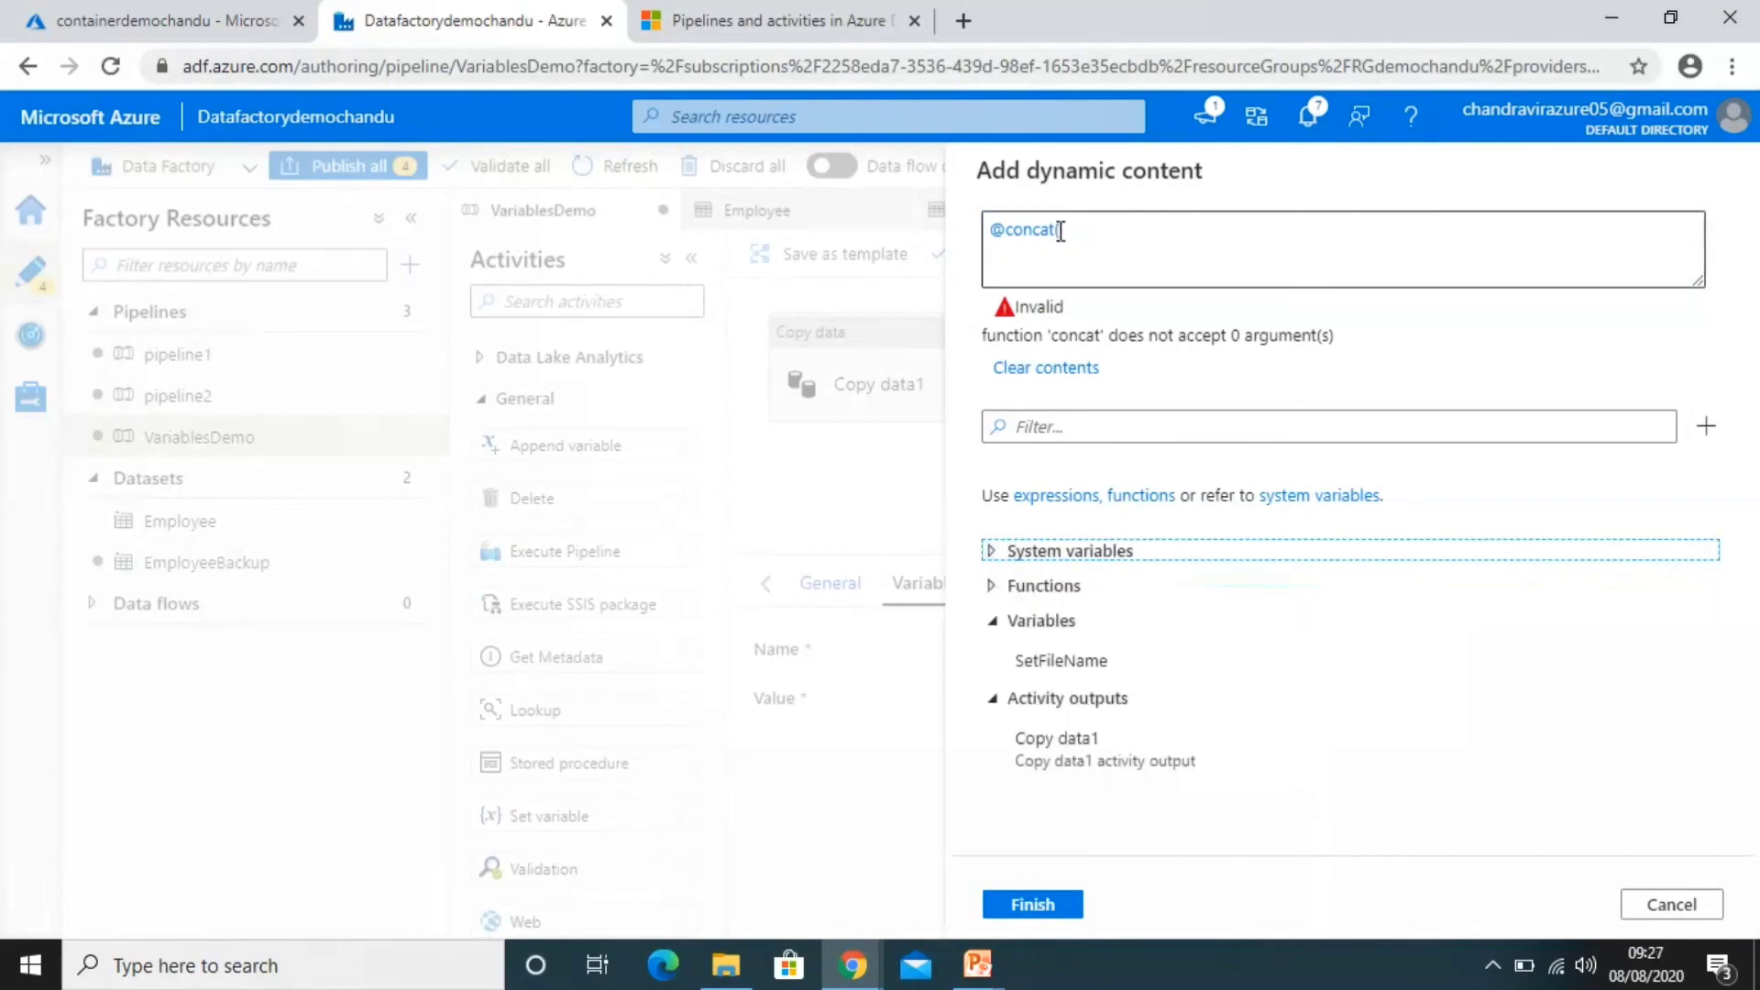
{"action": "left_click", "coordinate": [1061, 231]}
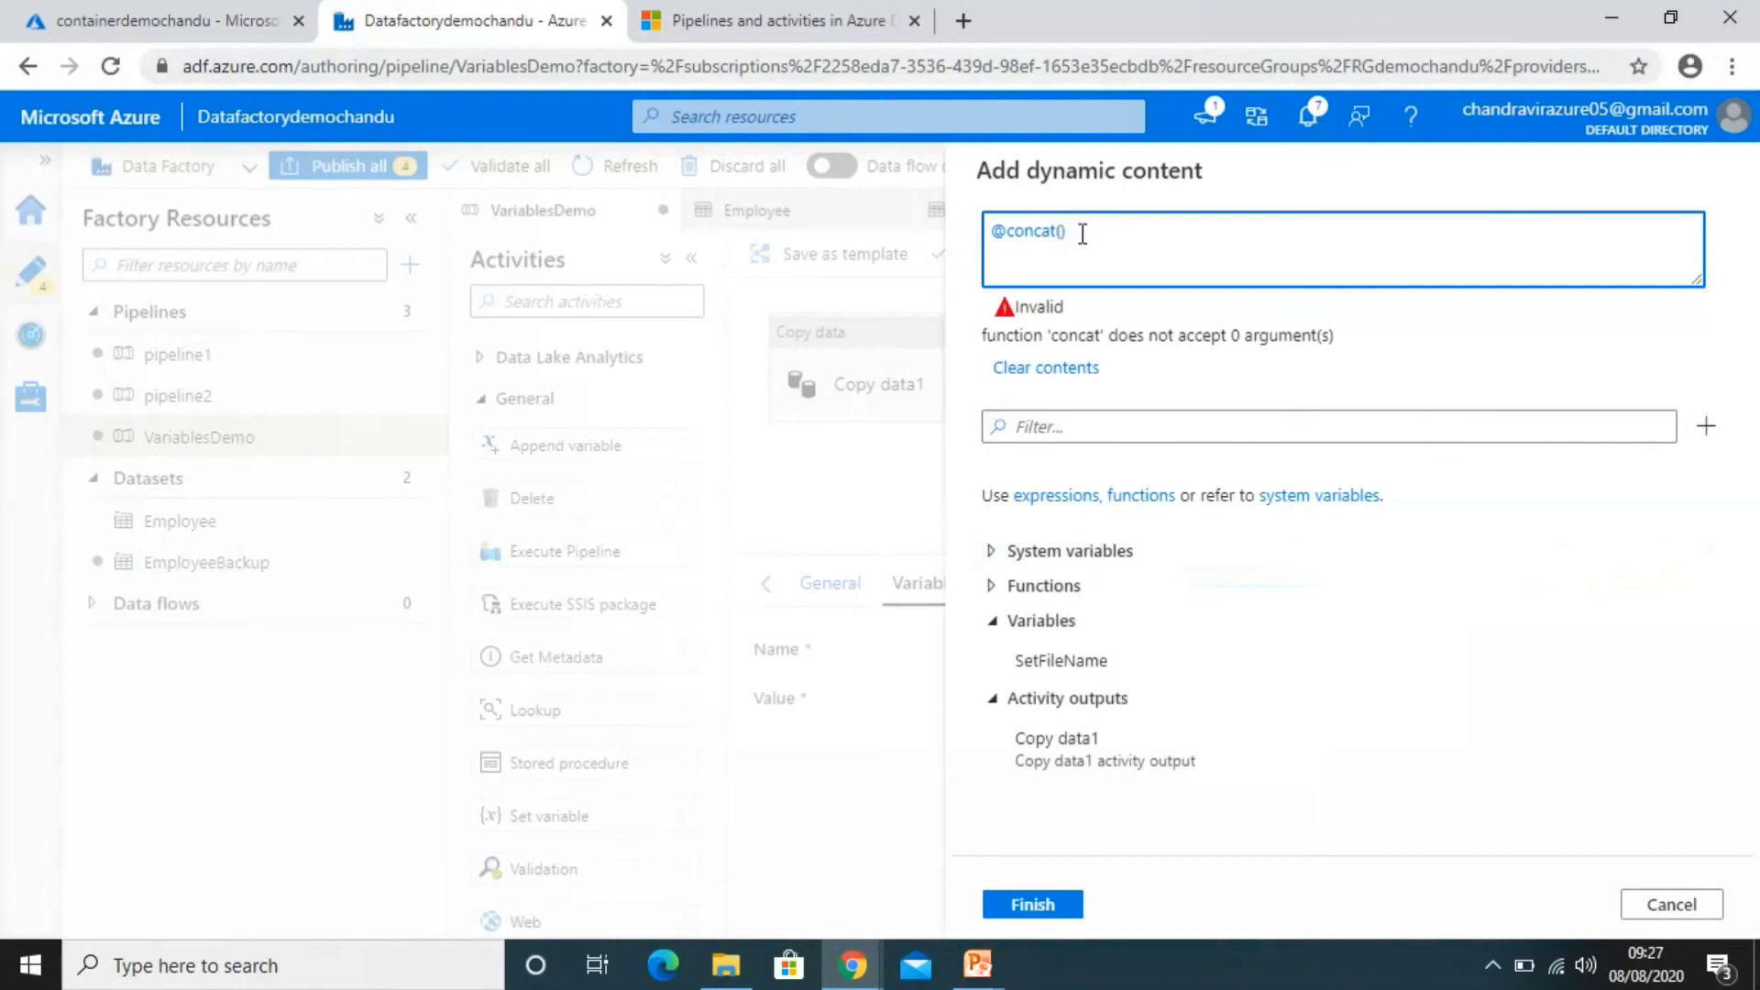
{"action": "type", "text": "Em"}
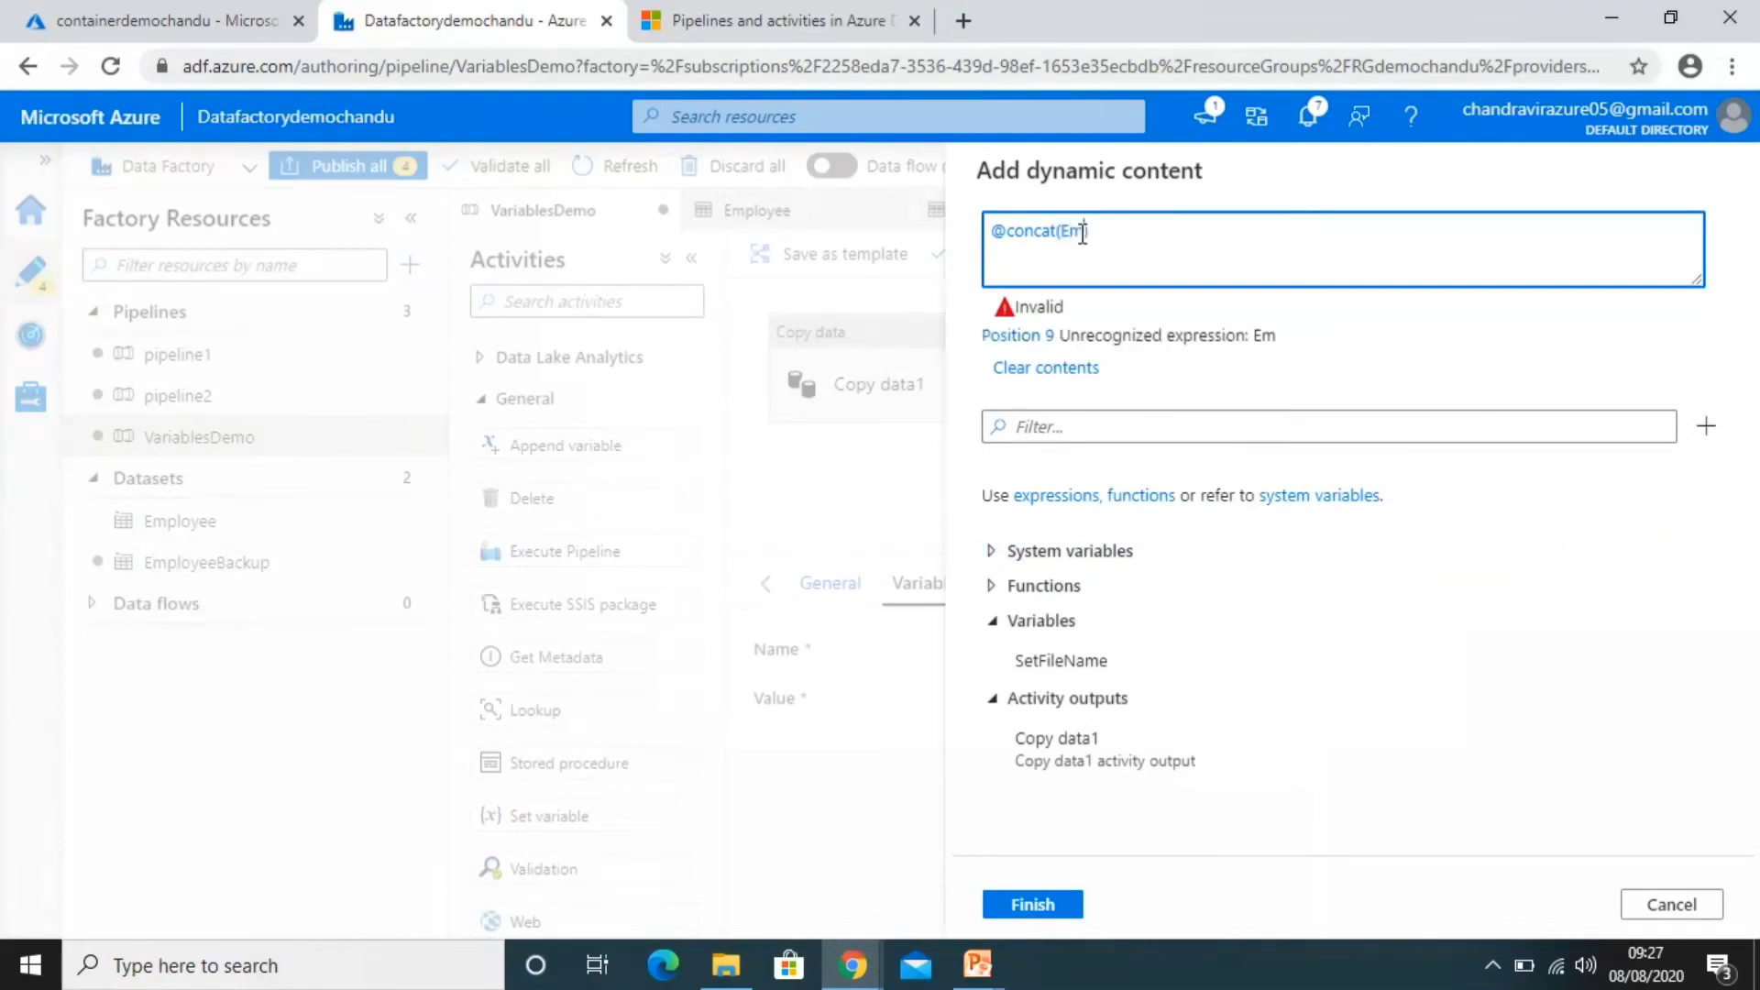
{"action": "type", "text": "ployeeBac"}
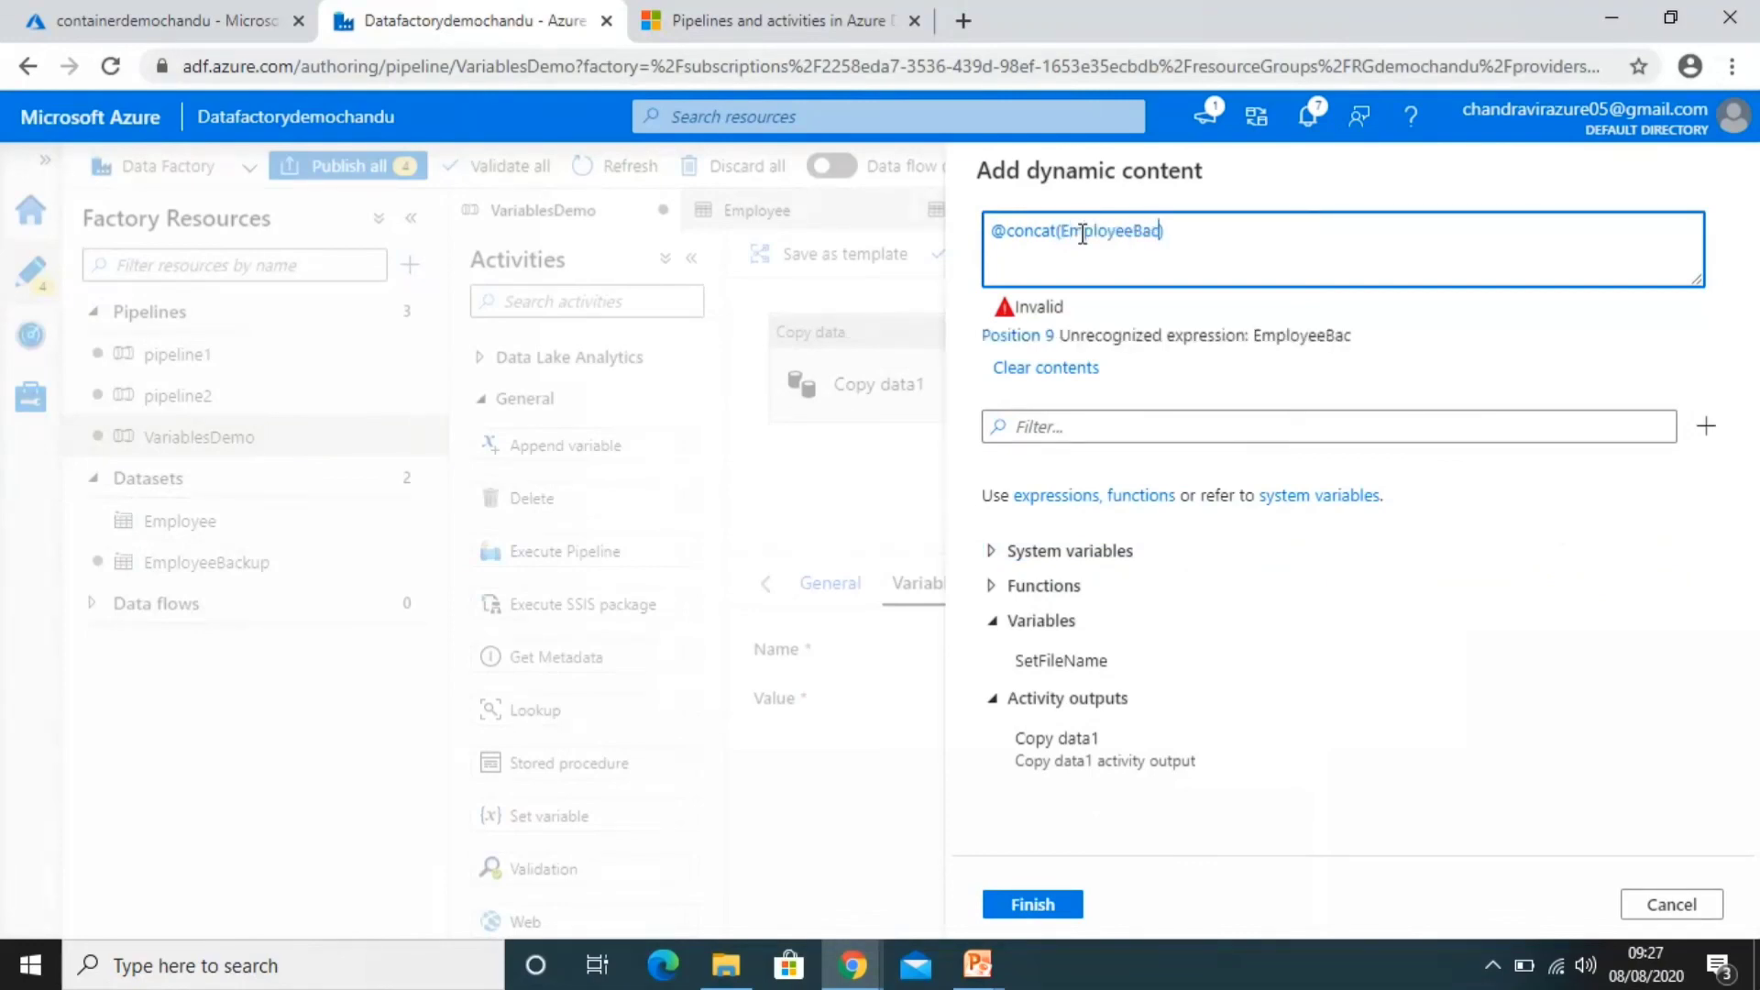
{"action": "type", "text": "kup'"}
{"action": "key", "text": "Left"}
{"action": "key", "text": "Left"}
{"action": "key", "text": "Left"}
{"action": "key", "text": "Left"}
{"action": "key", "text": "Left"}
{"action": "key", "text": "Left"}
{"action": "key", "text": "Left"}
{"action": "key", "text": "Left"}
{"action": "key", "text": "Left"}
{"action": "key", "text": "Left"}
{"action": "key", "text": "Left"}
{"action": "key", "text": "Left"}
{"action": "key", "text": "Left"}
{"action": "key", "text": "Left"}
{"action": "key", "text": "Left"}
{"action": "type", "text": "'"}
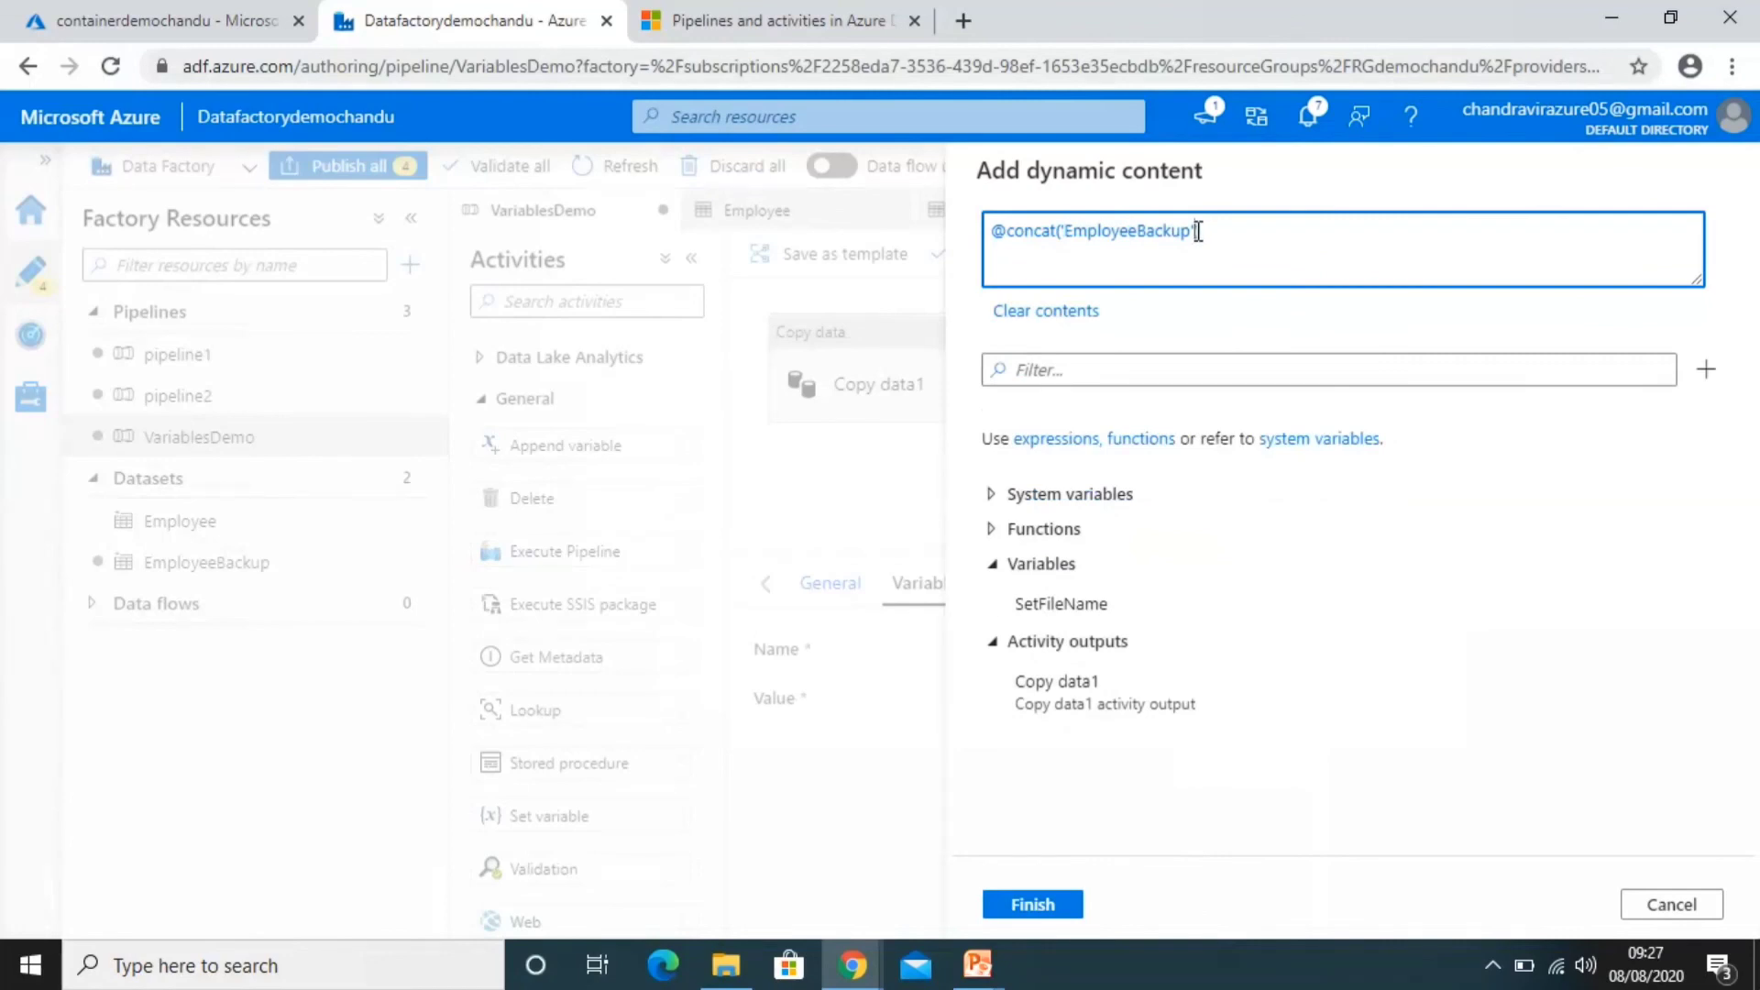
{"action": "type", "text": ",utcnow()0"}
{"action": "key", "text": "BackSpace"}
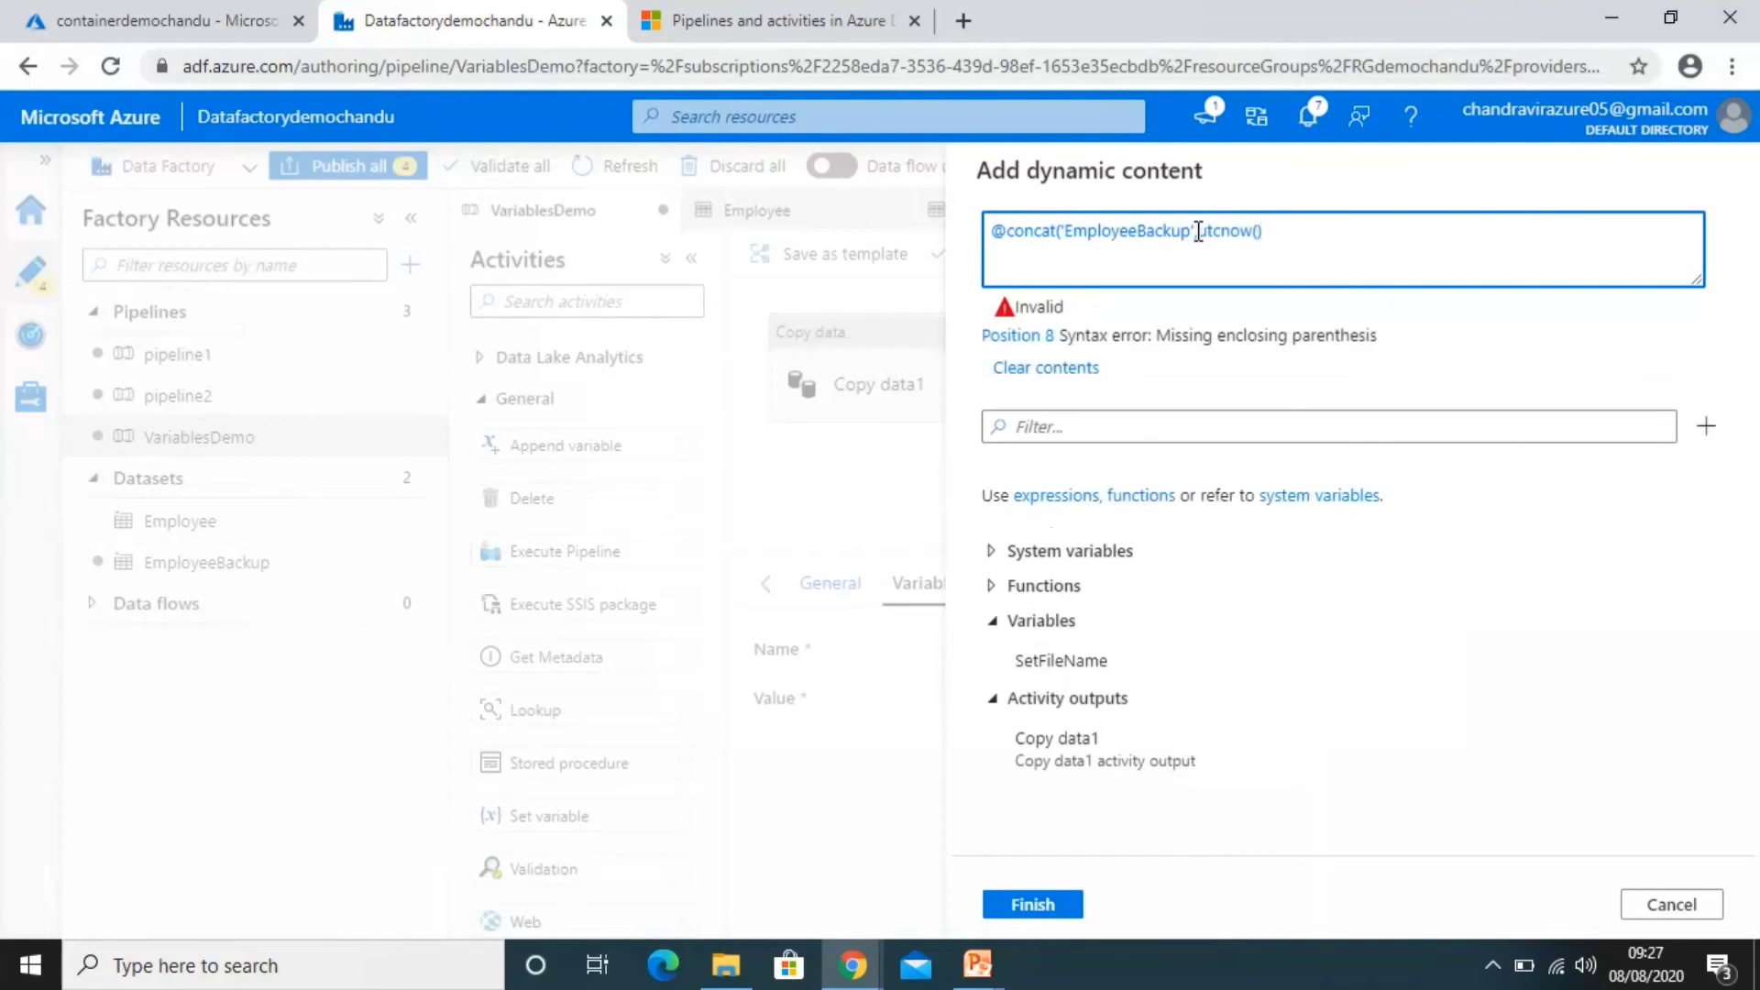
{"action": "type", "text": "),"}
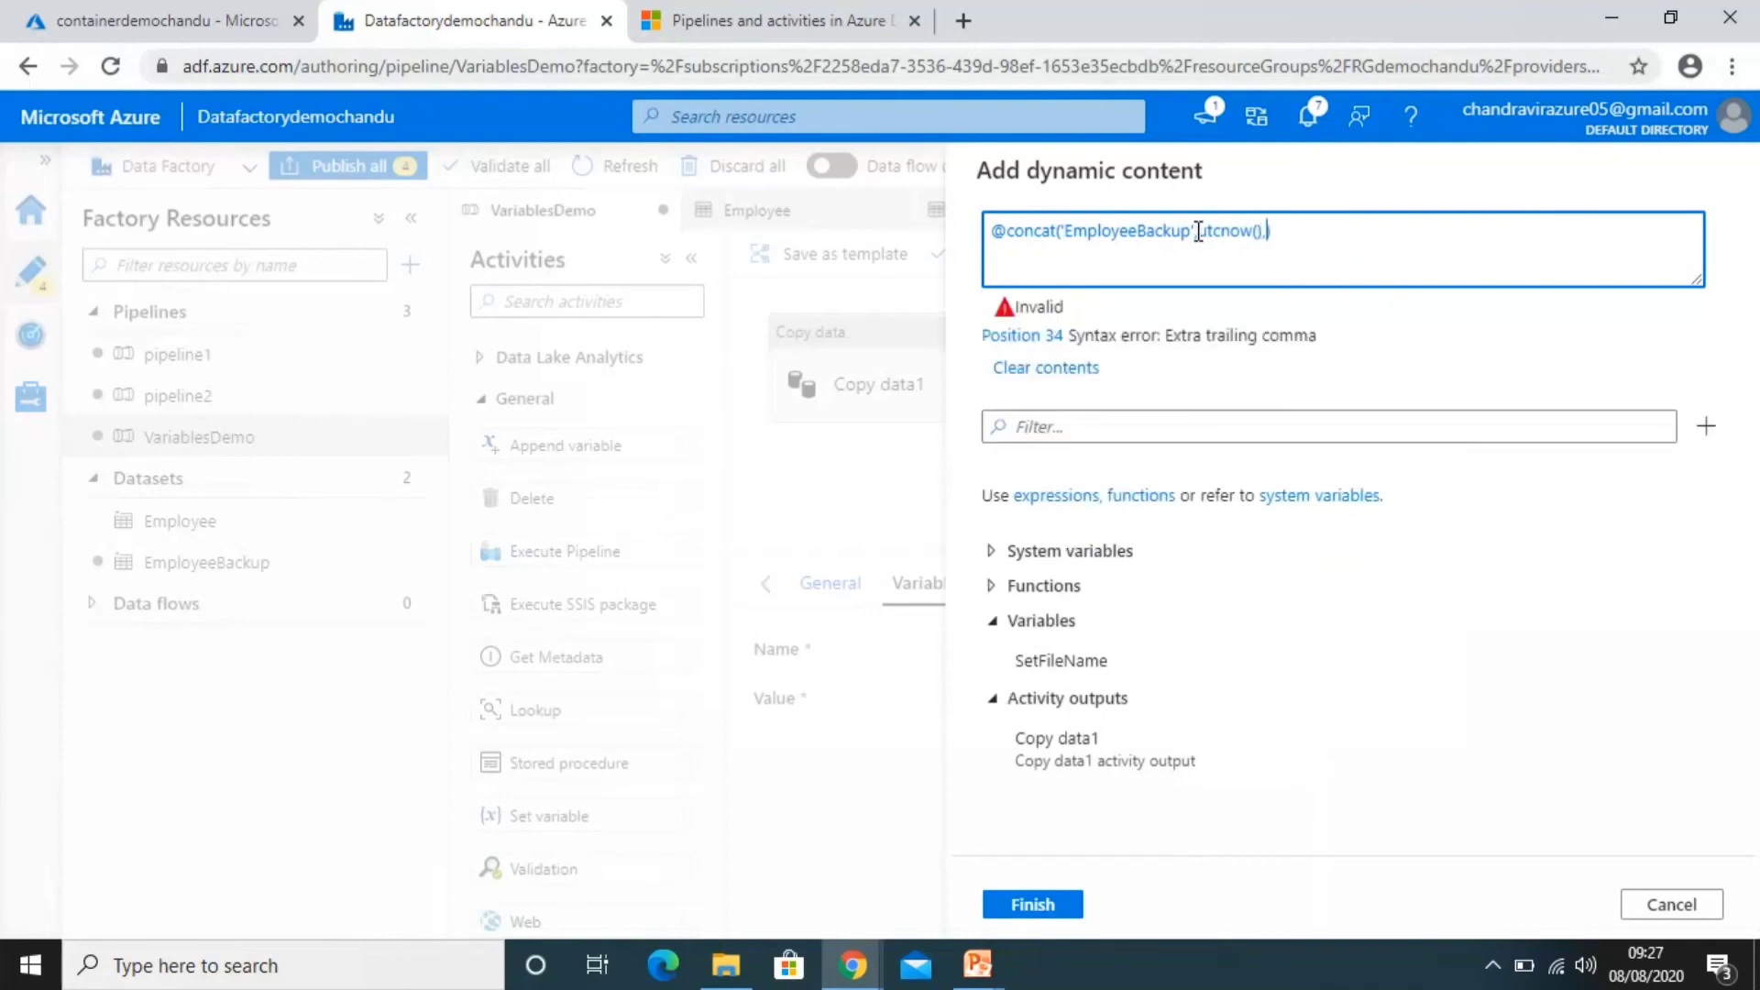
{"action": "type", "text": "'.txt'"}
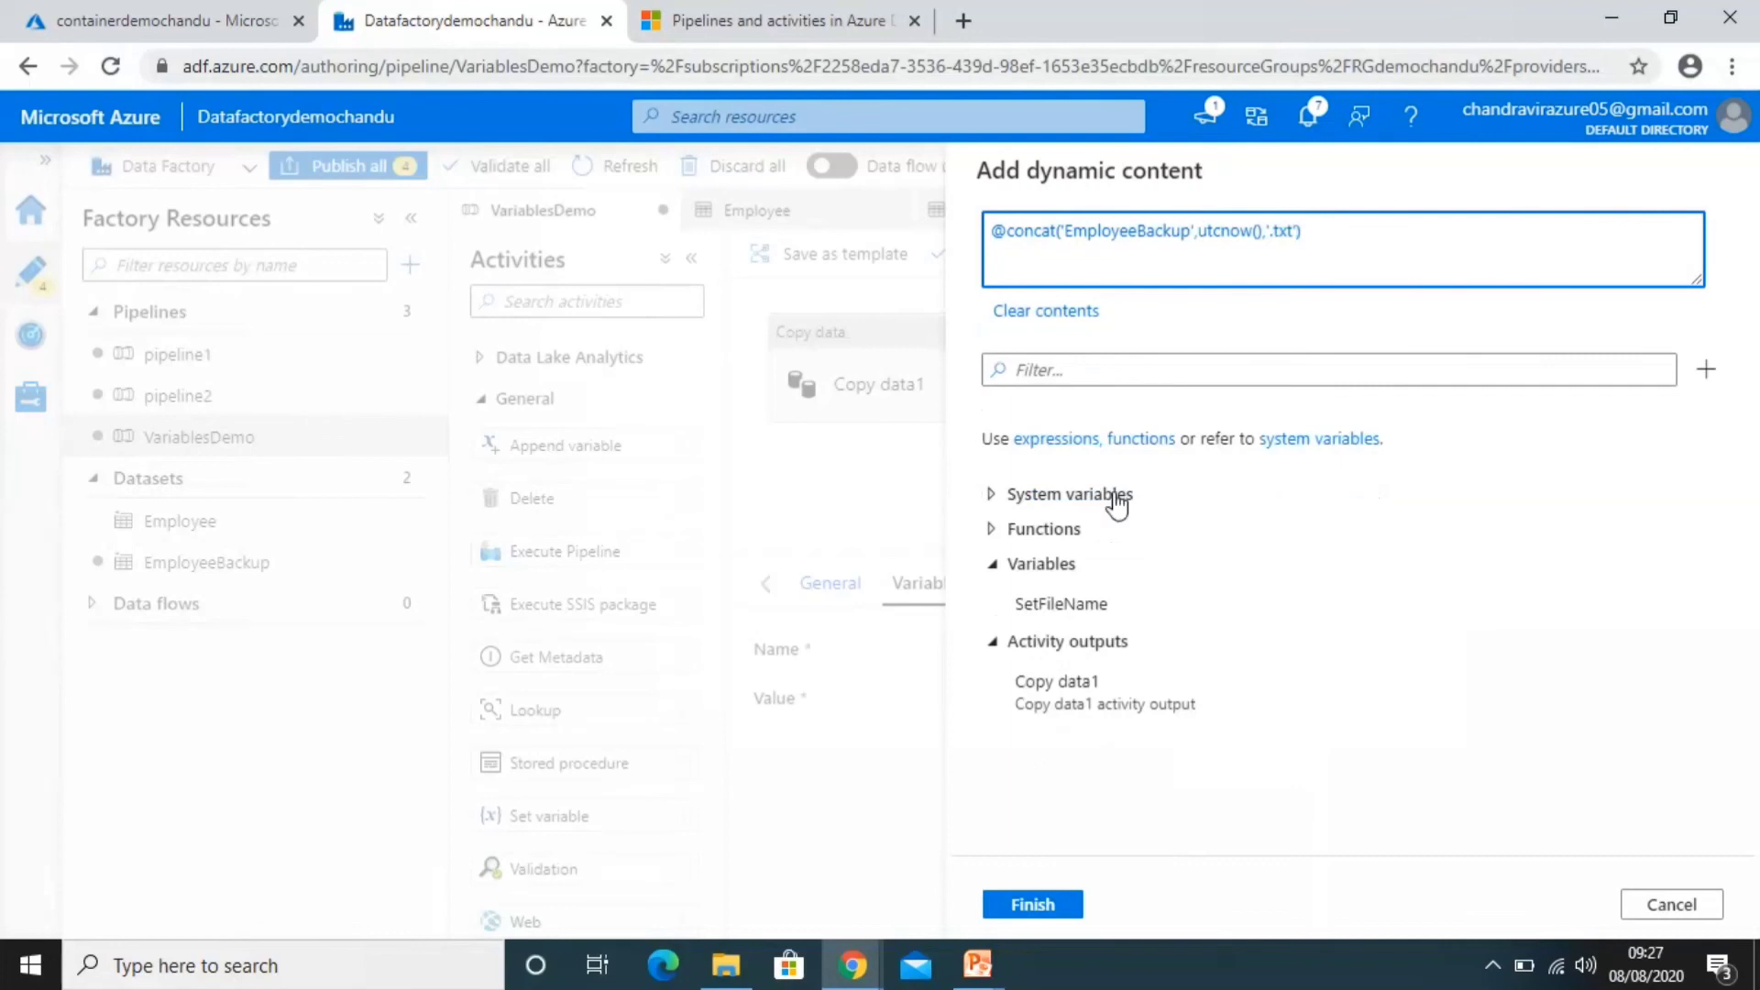
{"action": "left_click", "coordinate": [1034, 913]}
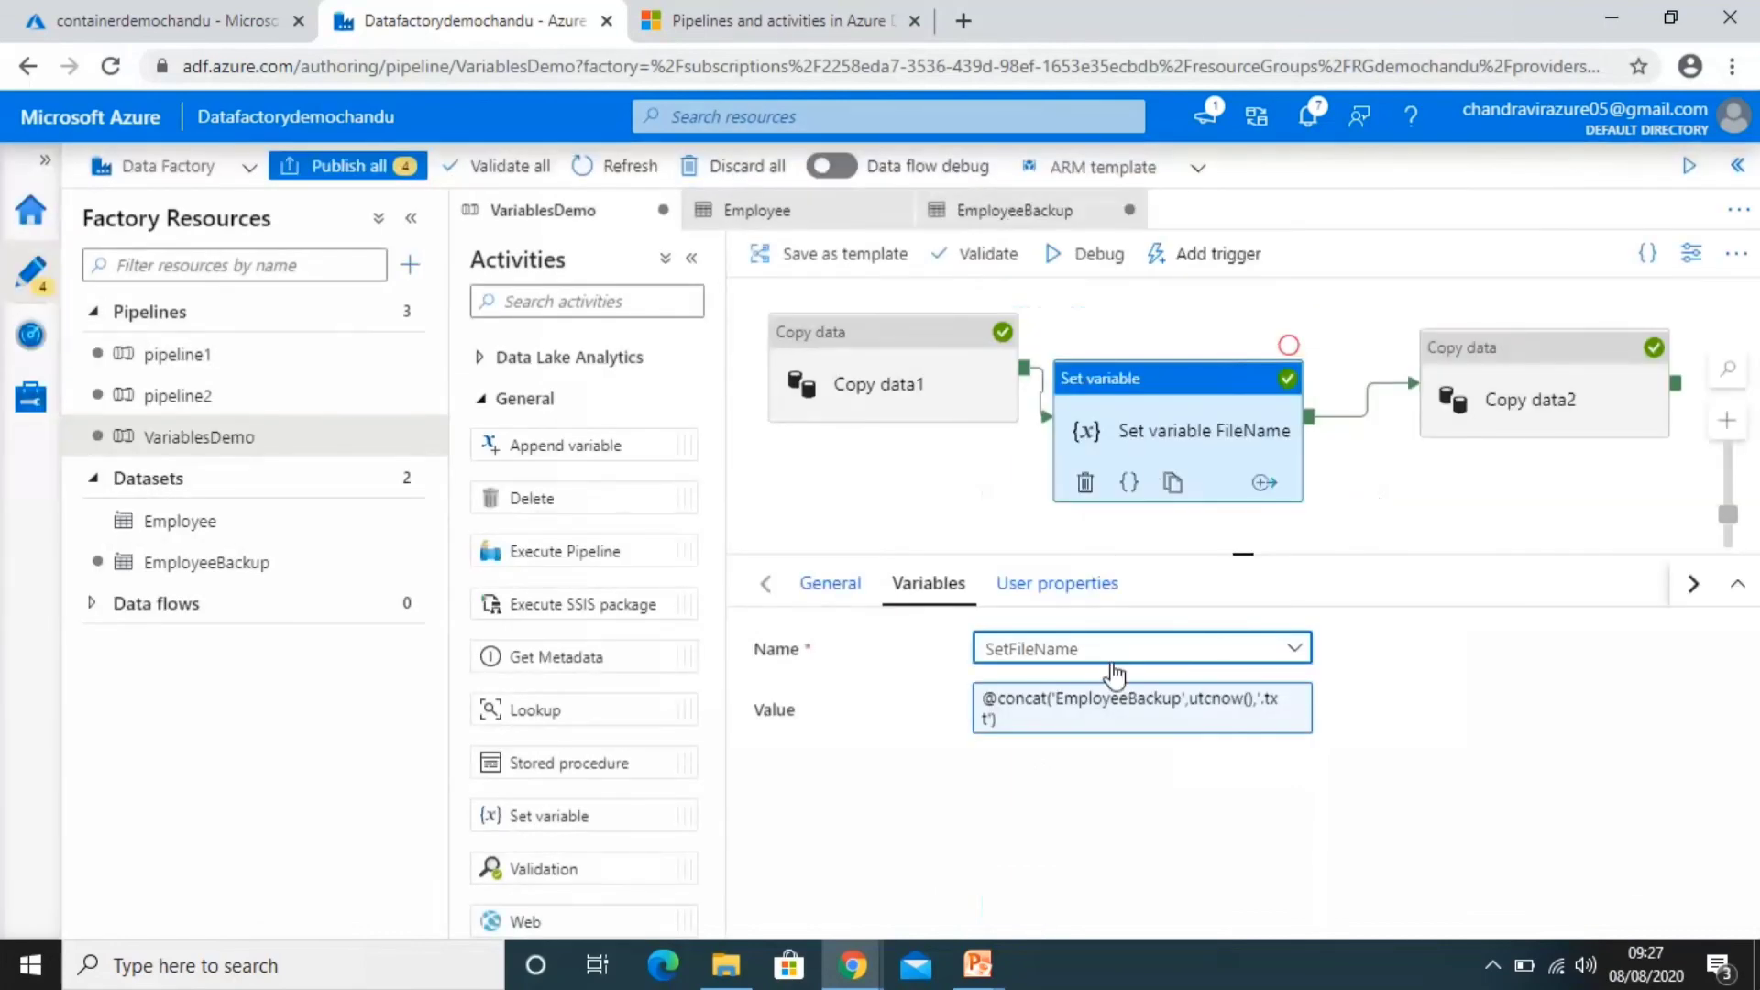
Run the VariablesDemo pipeline in debug mode and refresh its run output to check the activity statuses
{"action": "left_click", "coordinate": [1055, 254]}
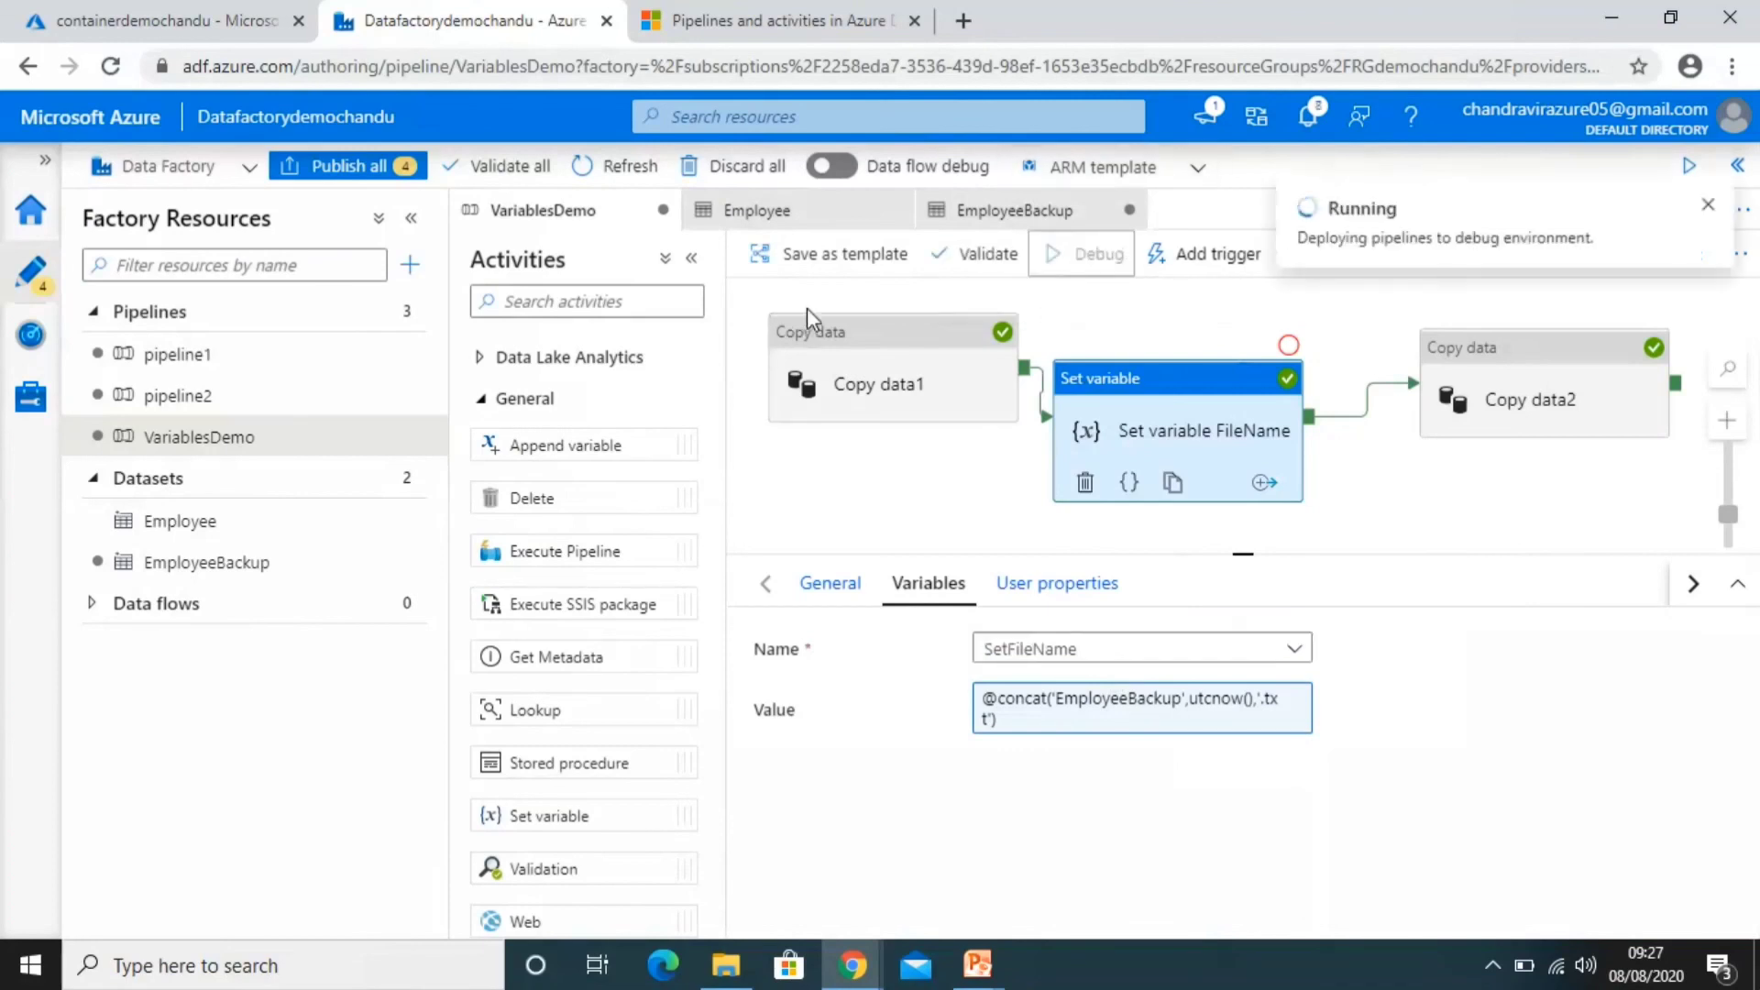
{"action": "left_click", "coordinate": [209, 27]}
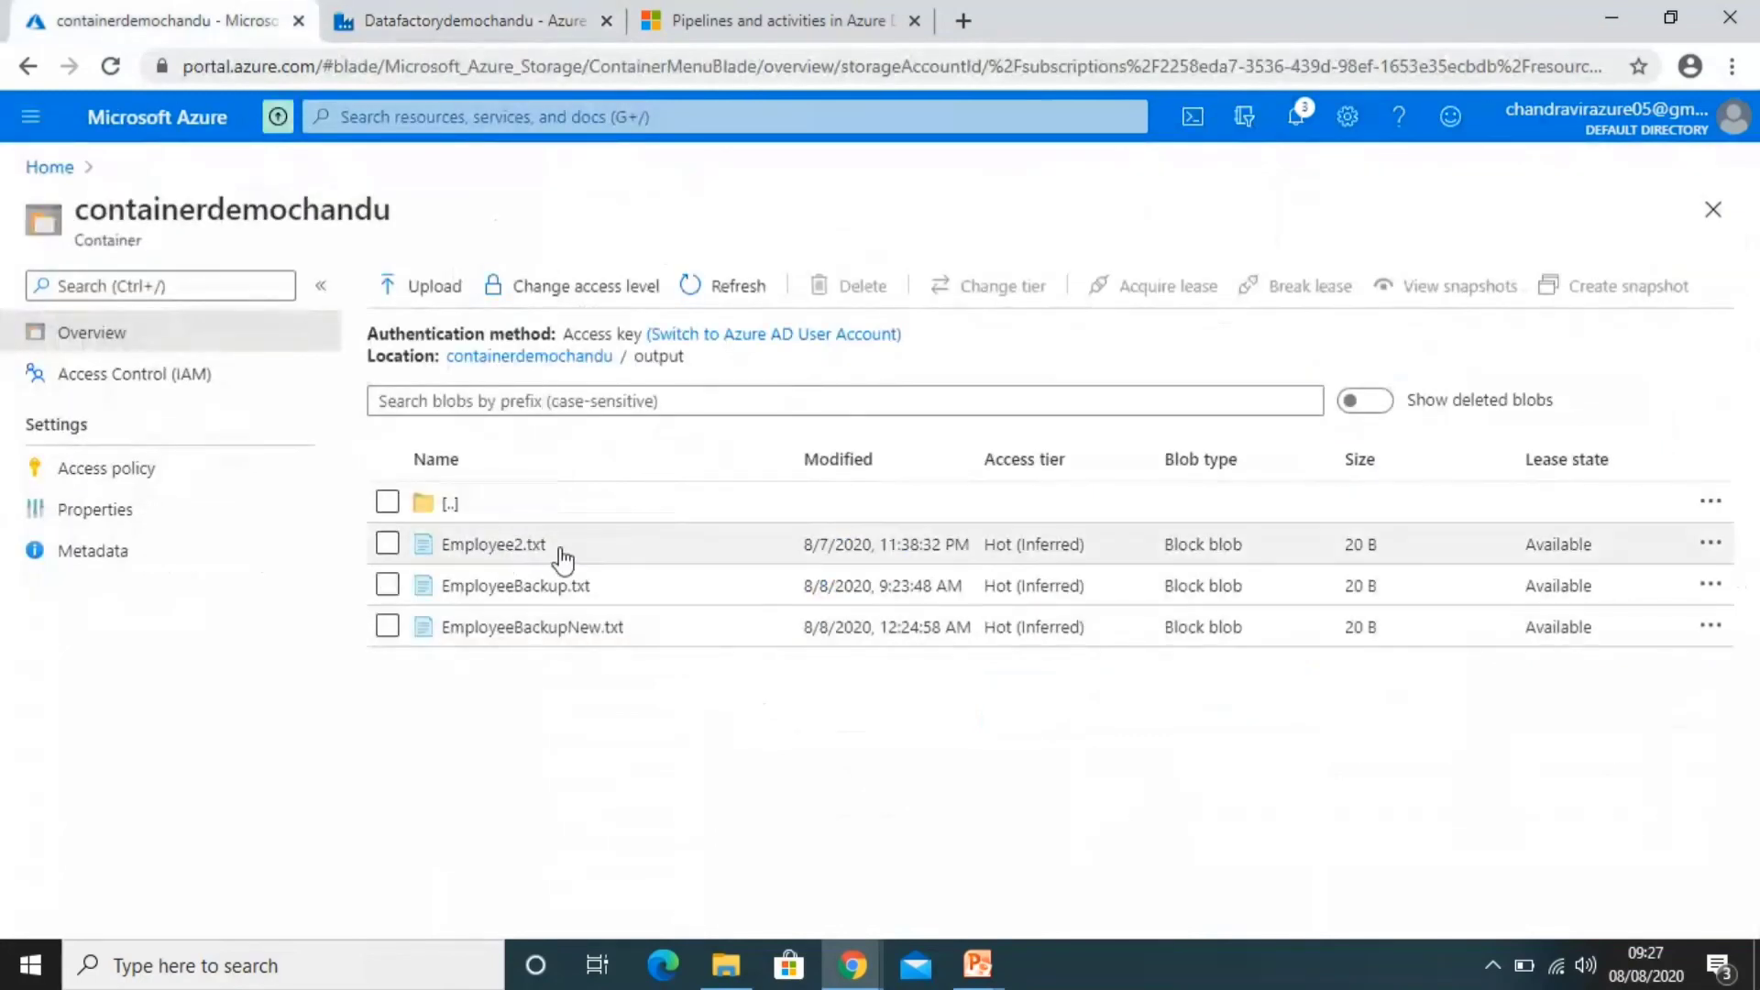
{"action": "left_click", "coordinate": [484, 15]}
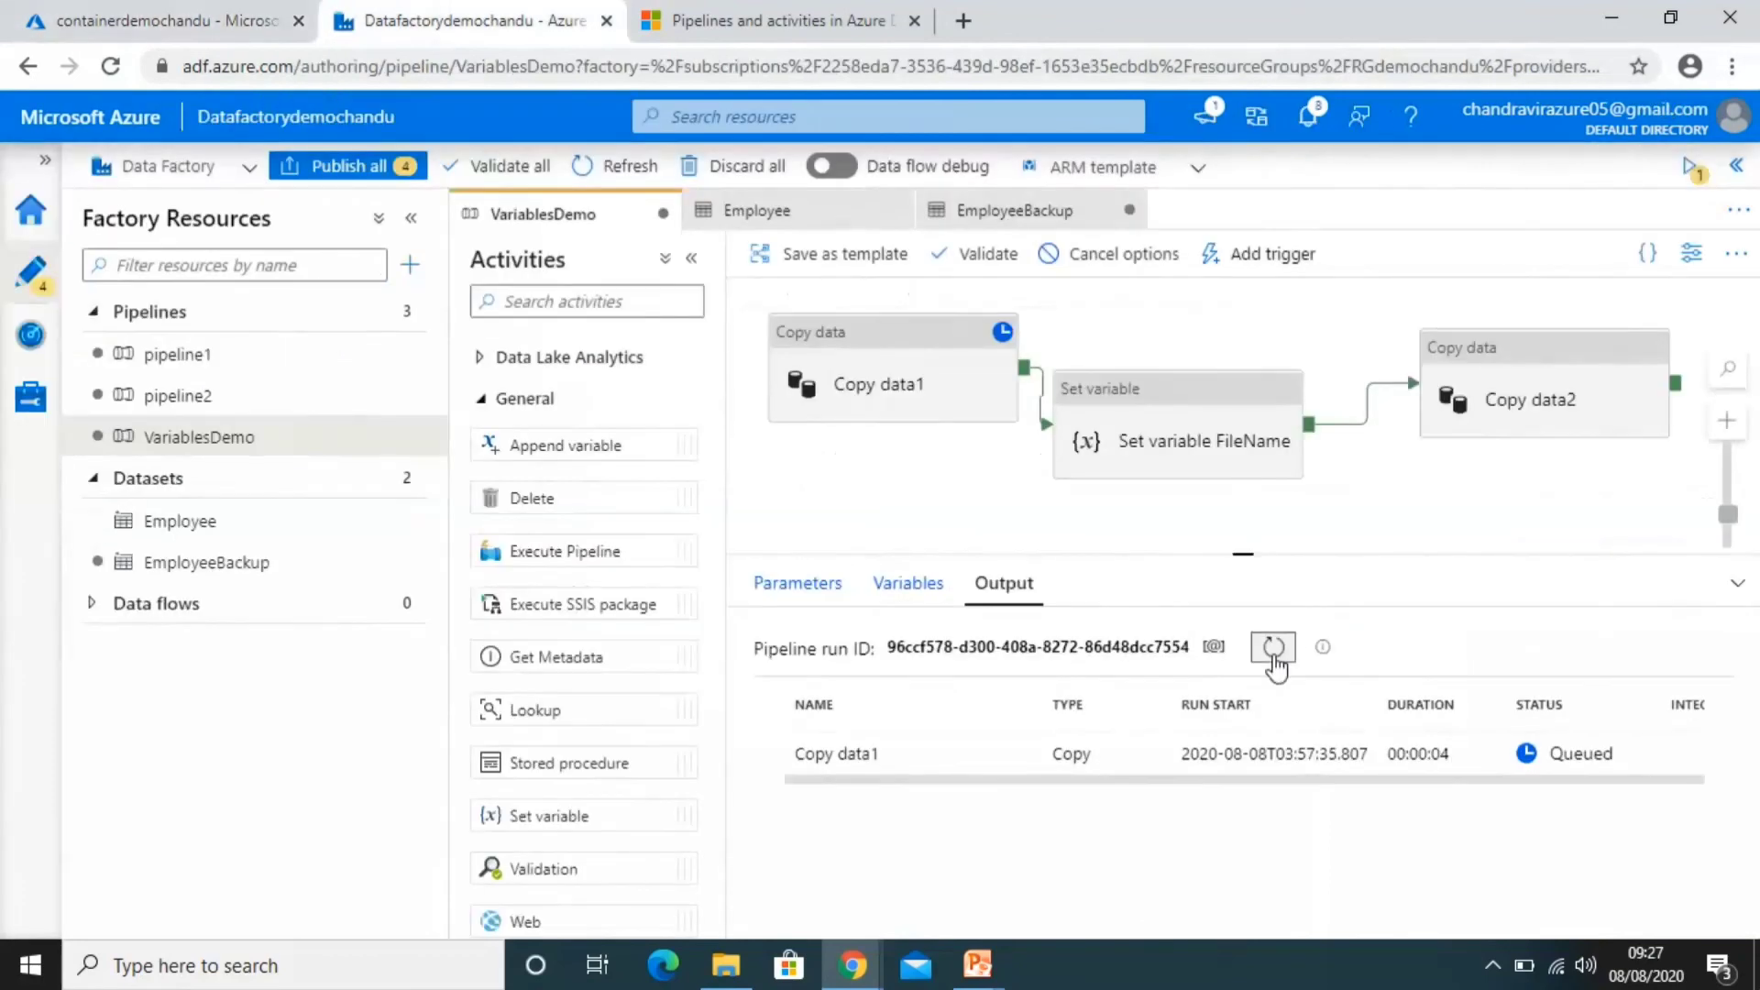
{"action": "left_click", "coordinate": [1273, 652]}
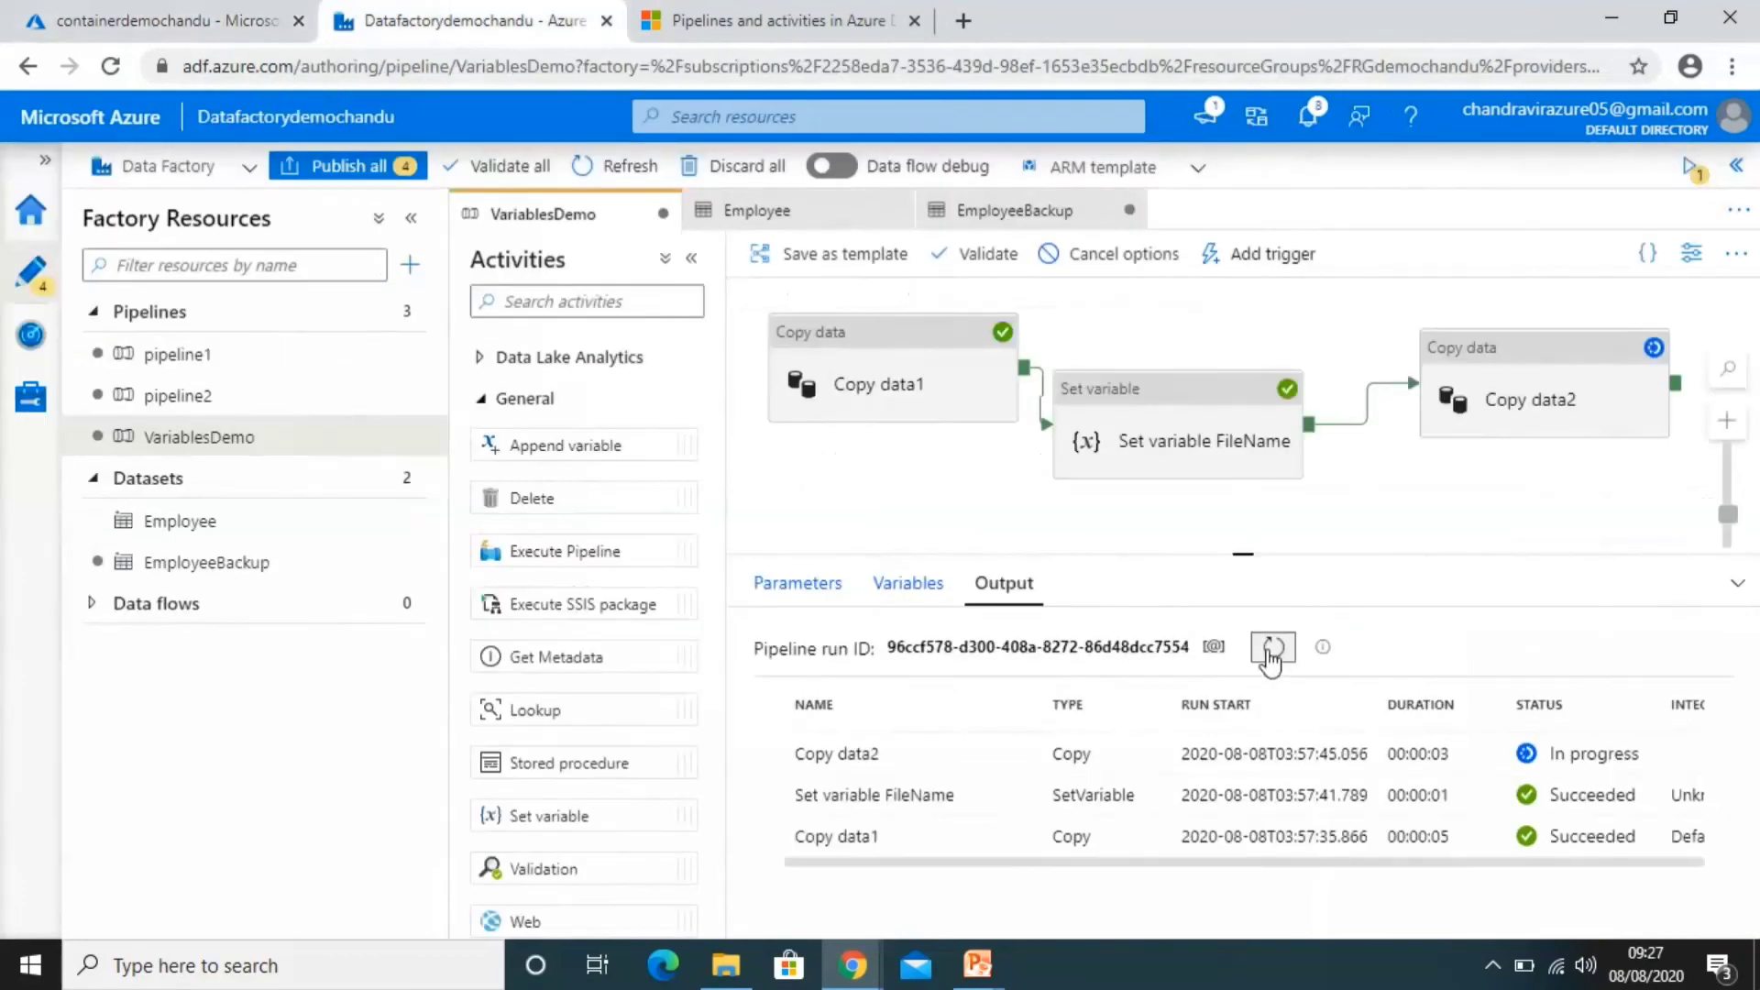
Refresh the container's output folder to check for the timestamped backup file, and return to the pipeline's run output
{"action": "left_click", "coordinate": [264, 27]}
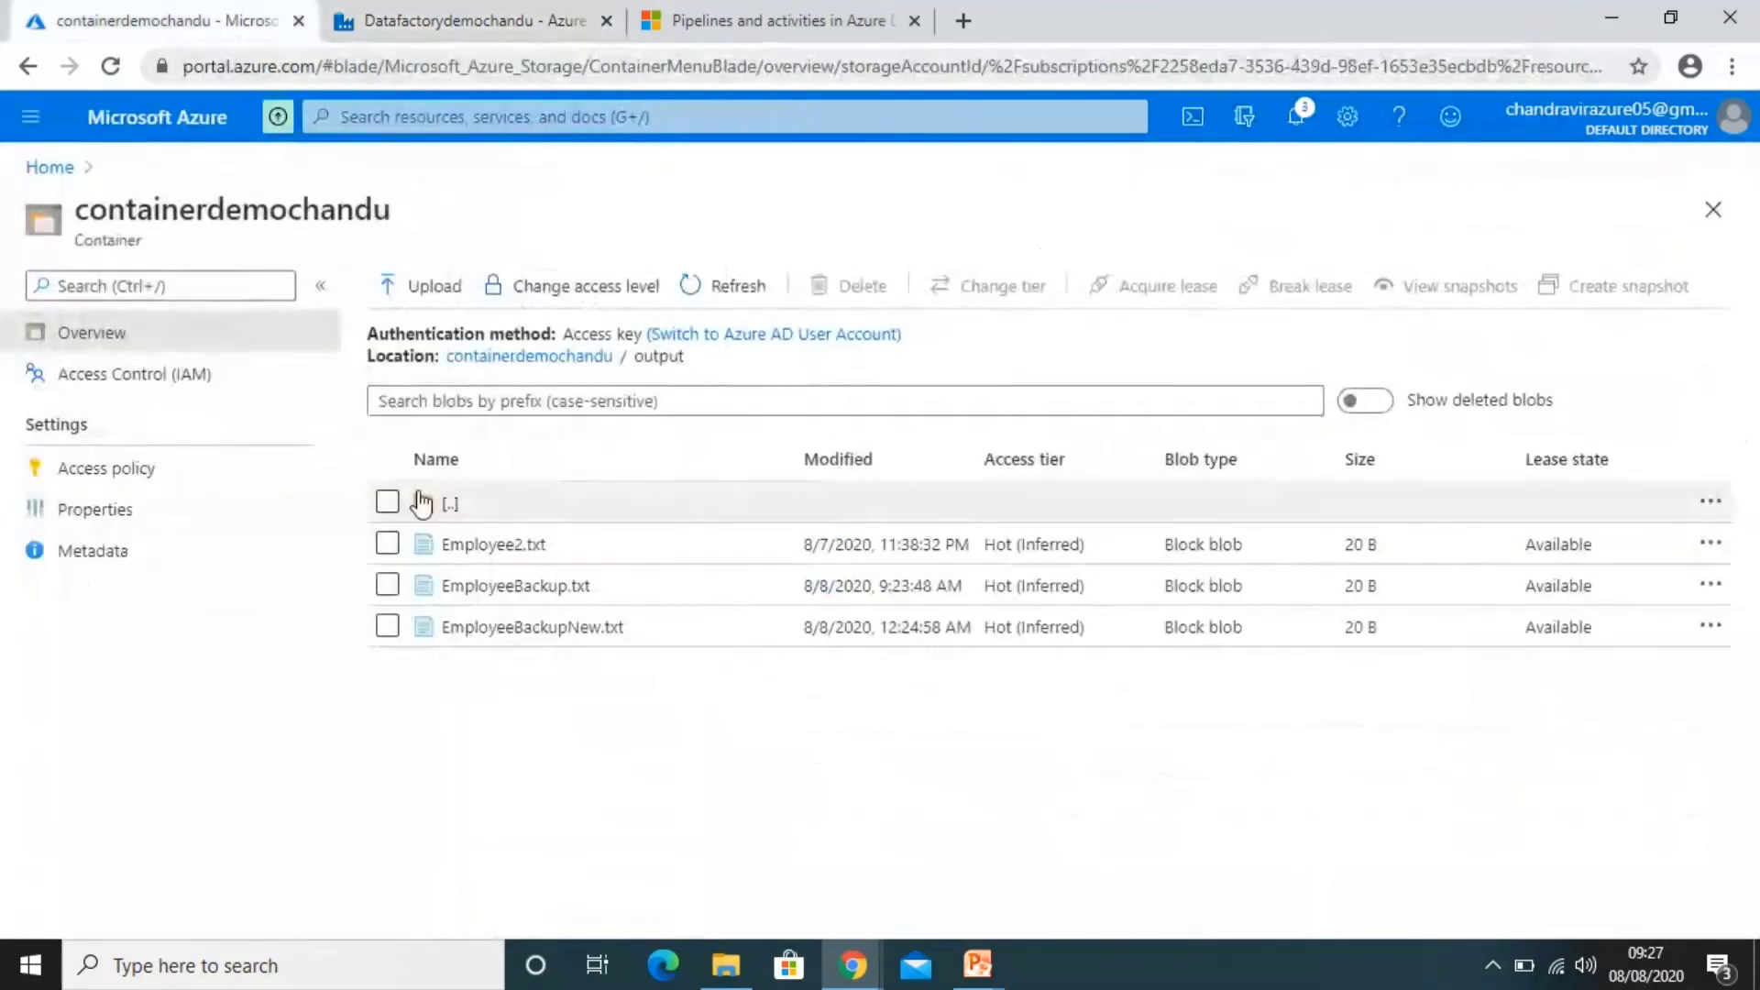
{"action": "left_click", "coordinate": [730, 289]}
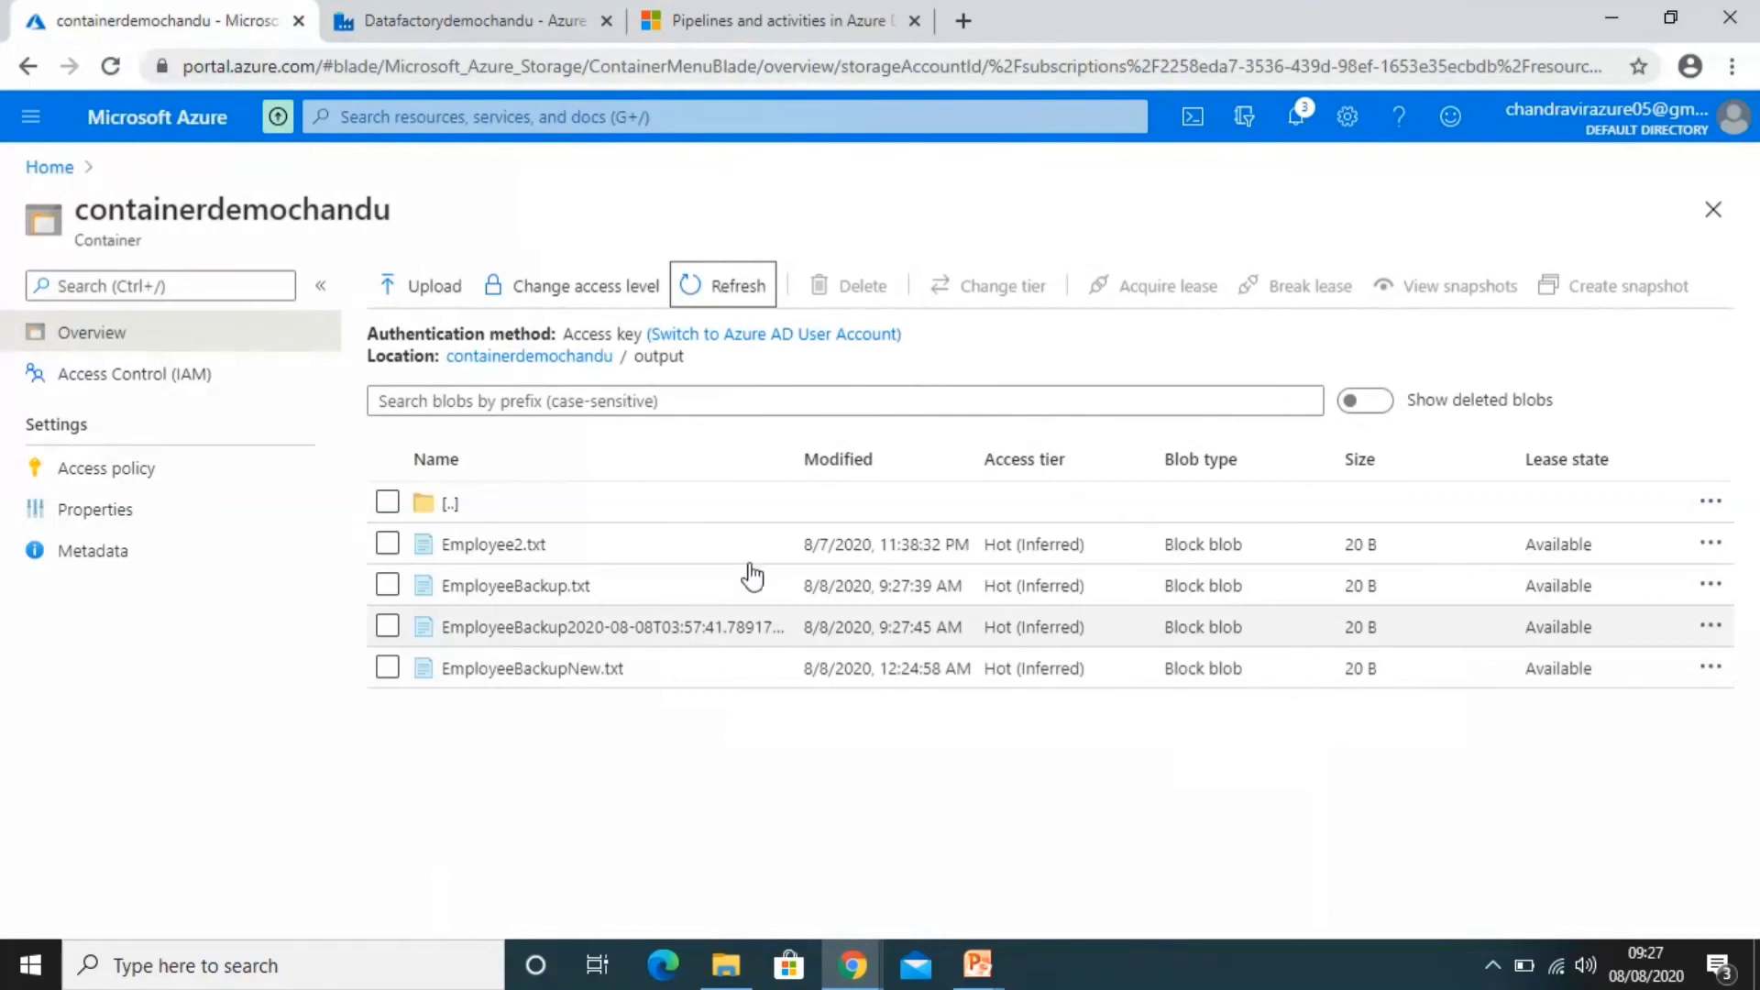
{"action": "left_click", "coordinate": [477, 20]}
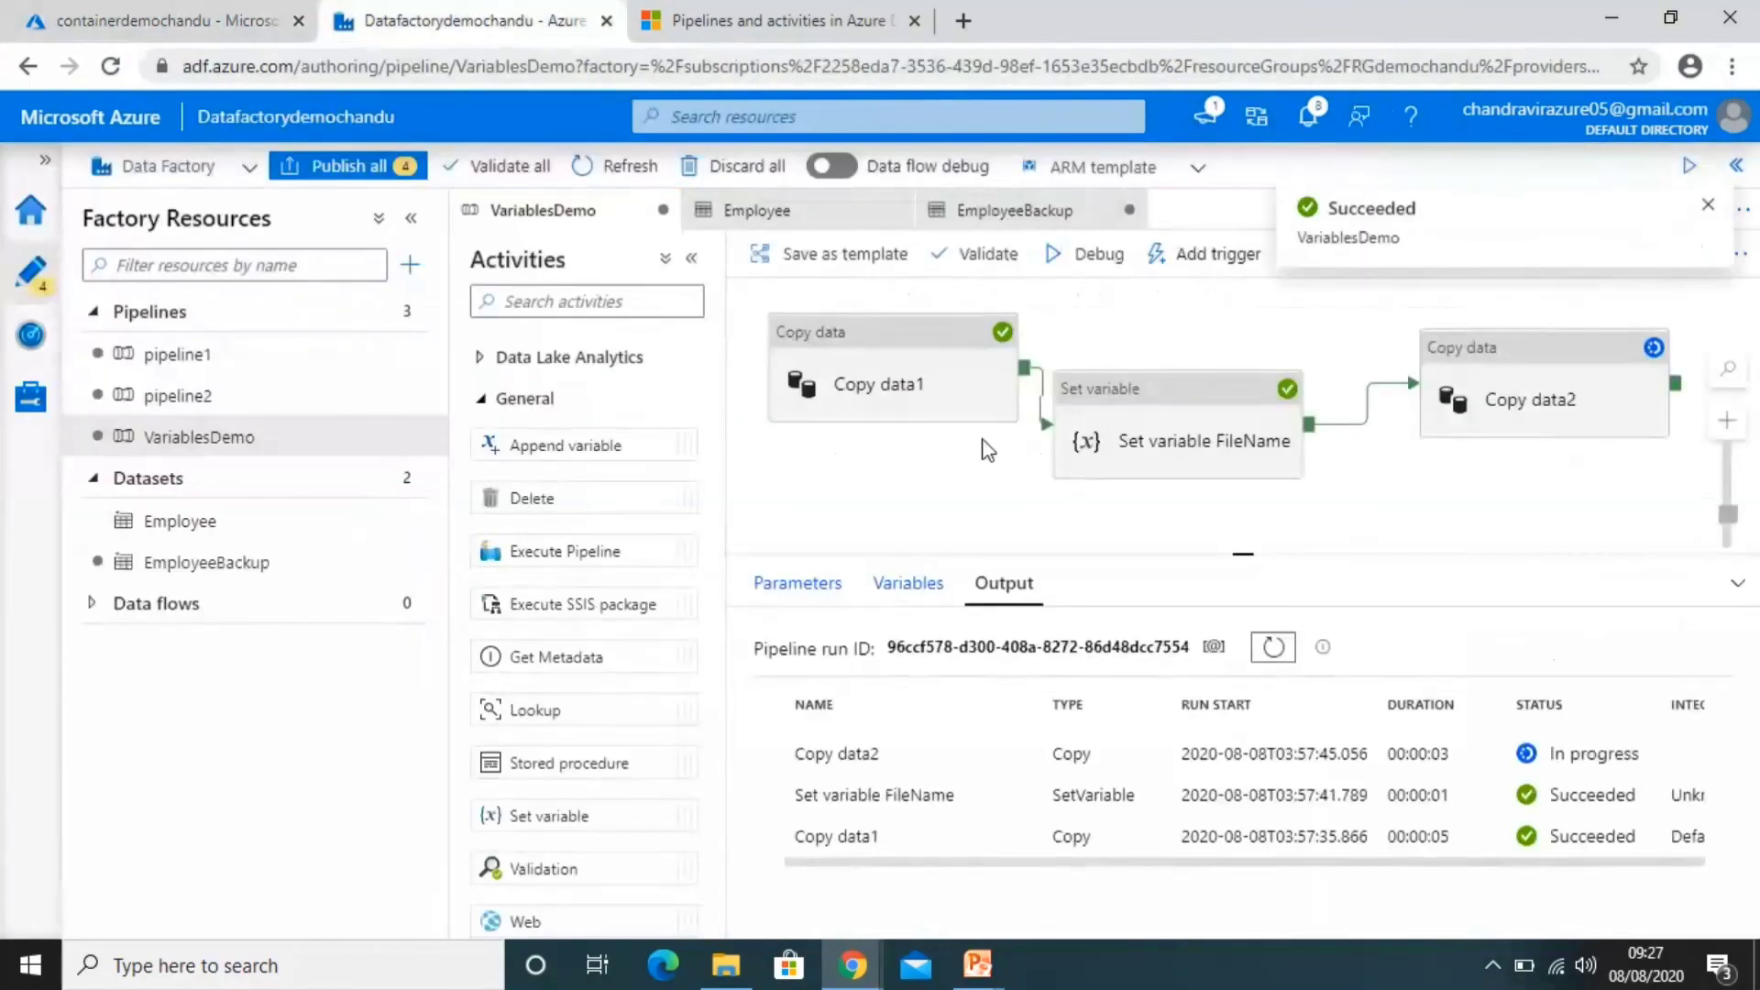
{"action": "left_click", "coordinate": [990, 493]}
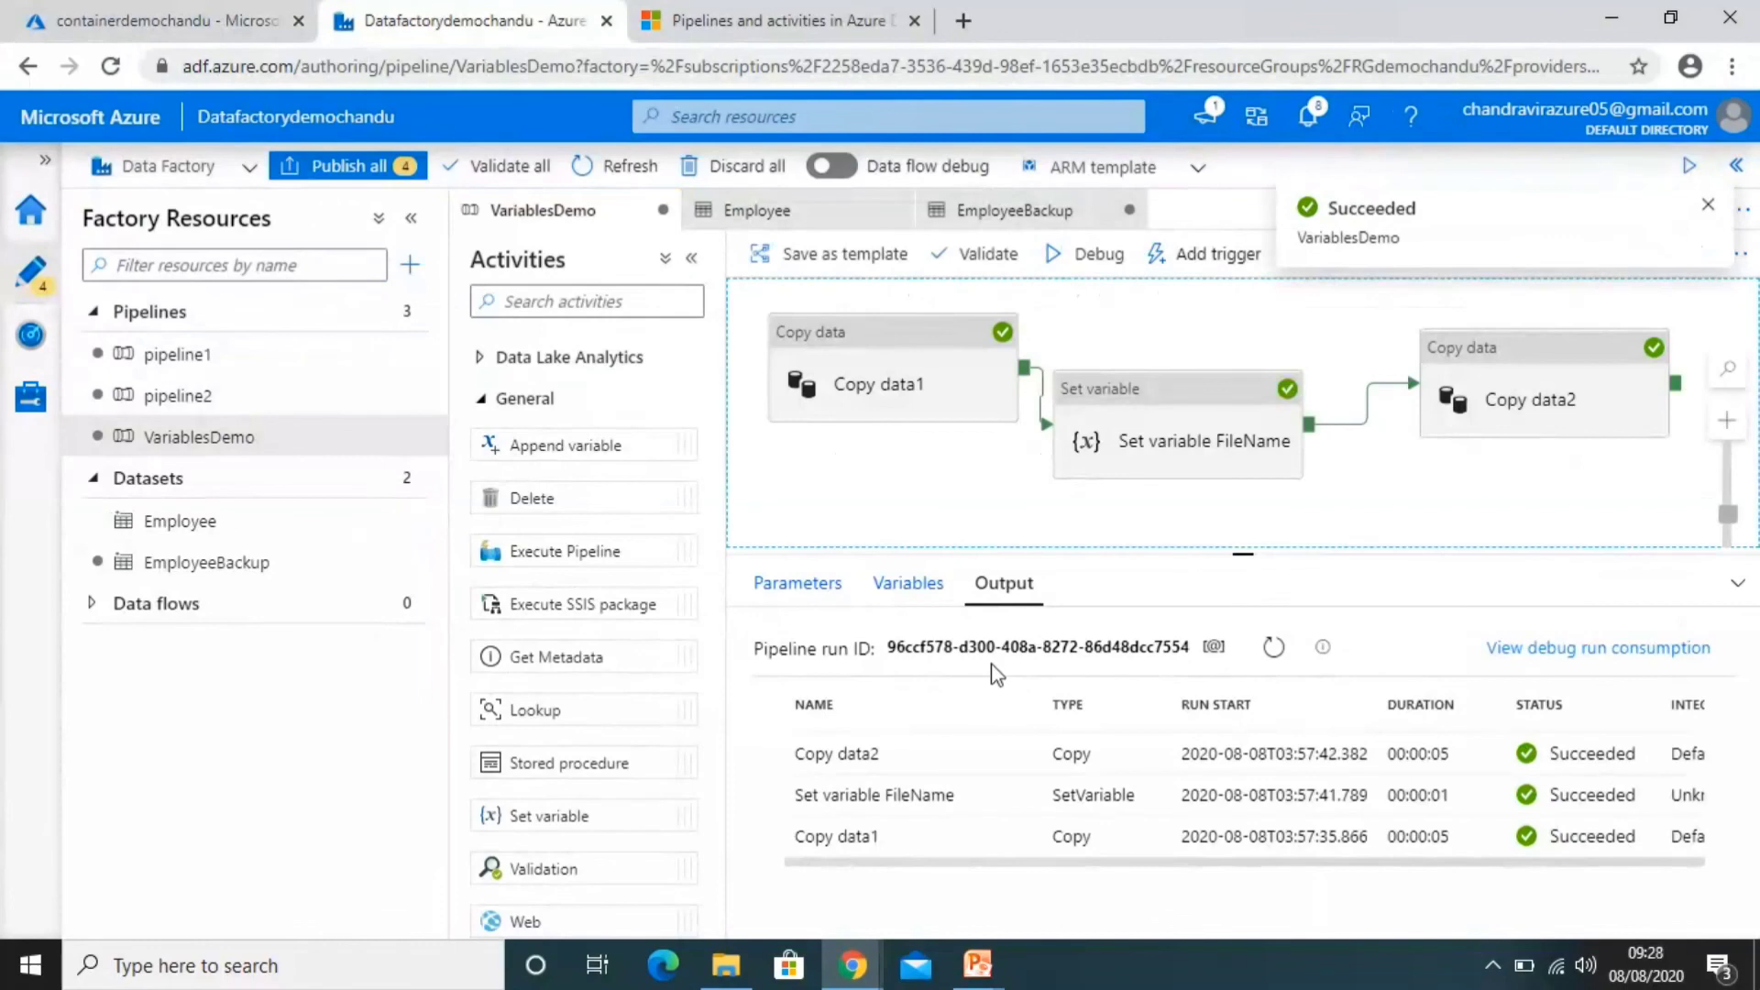
Switch to the Azure2 PowerPoint slide show and advance to the closing slide
{"action": "key", "text": "alt+Tab"}
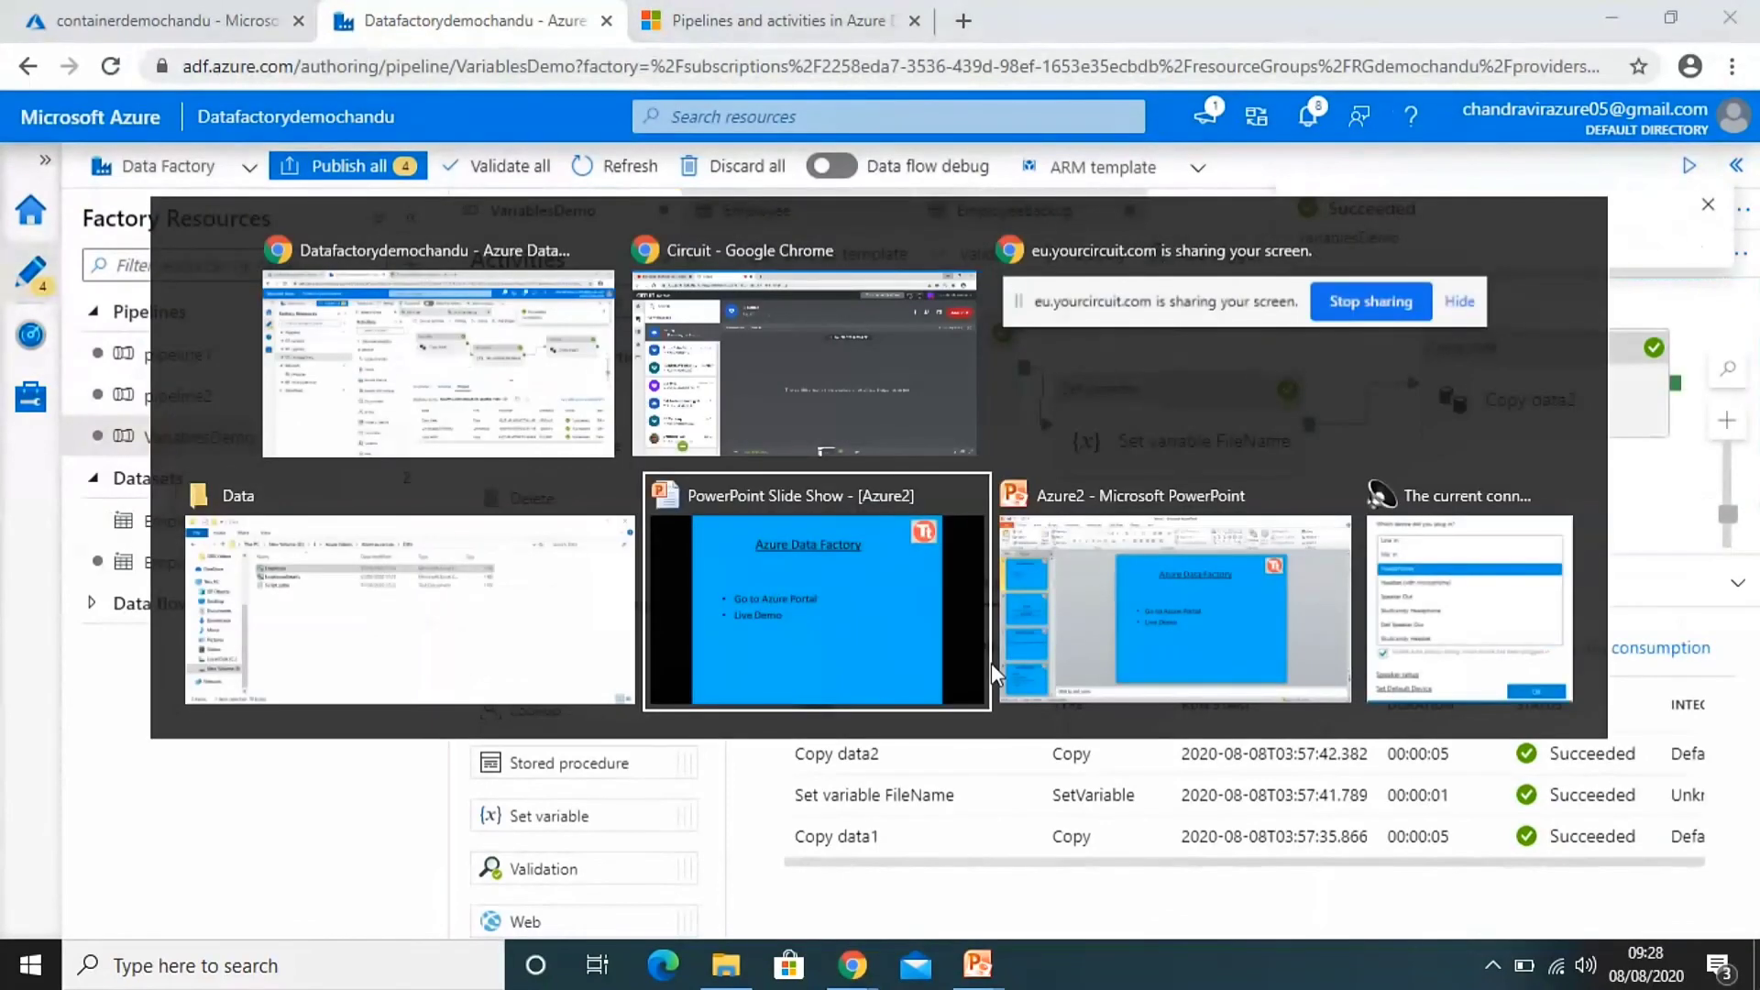
{"action": "key", "text": "Right"}
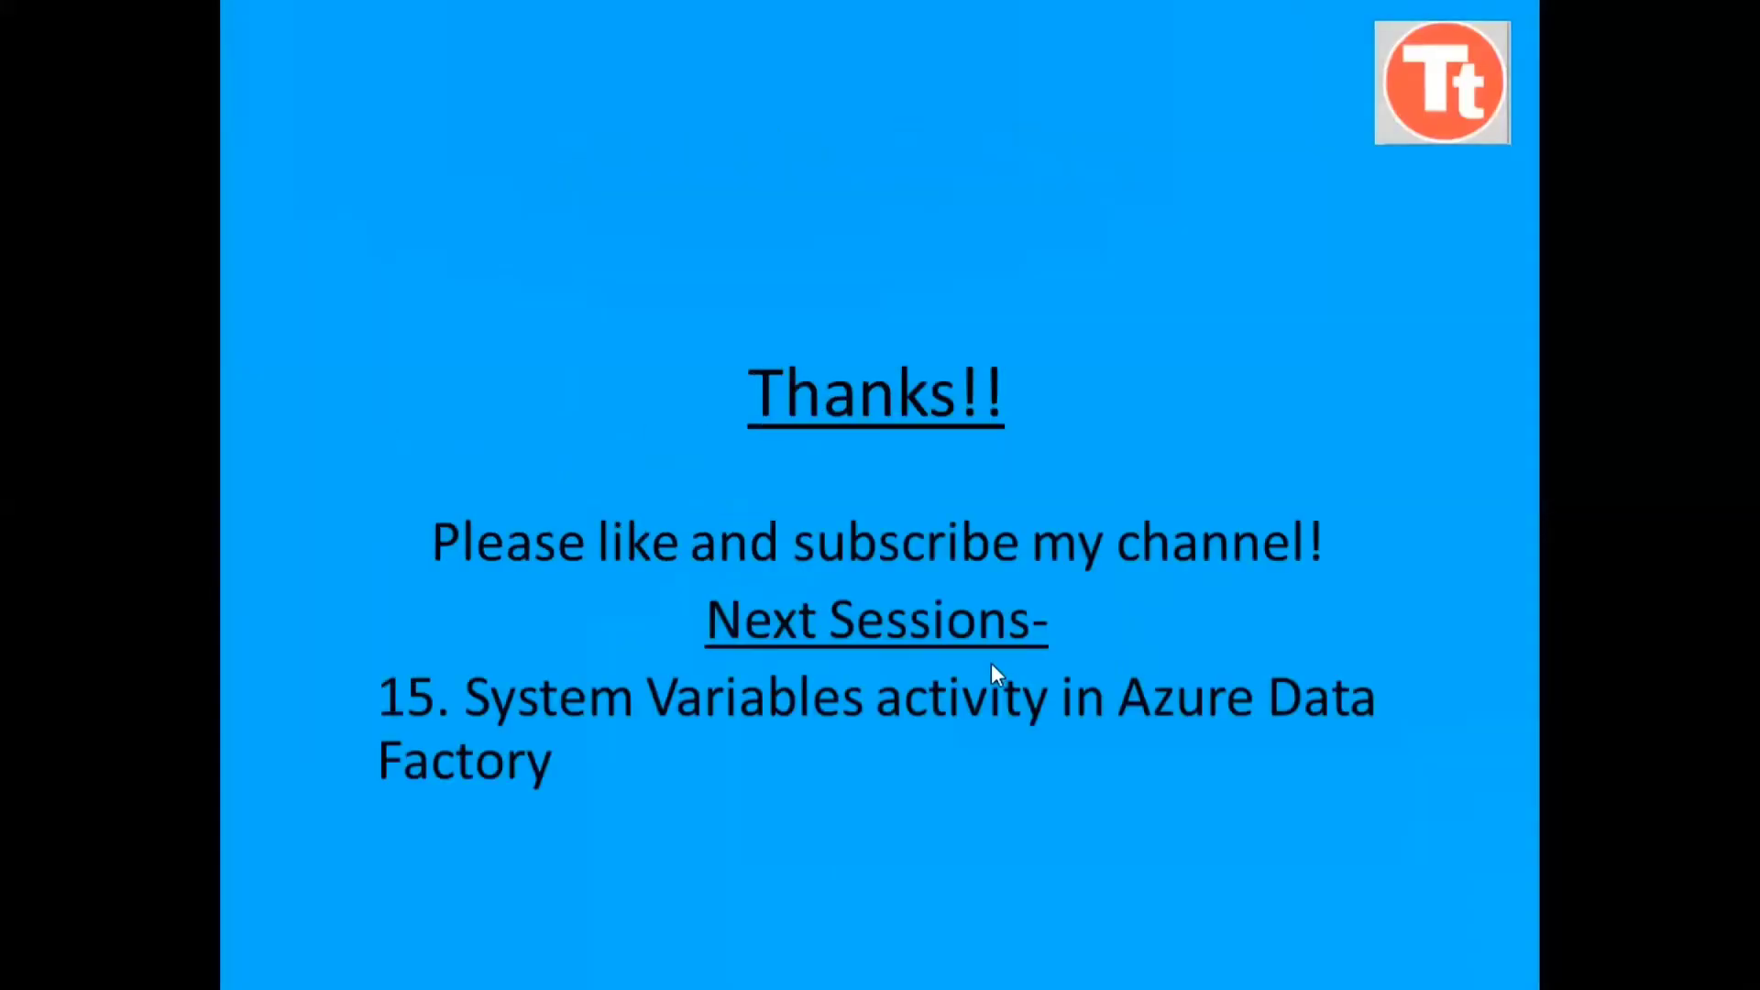